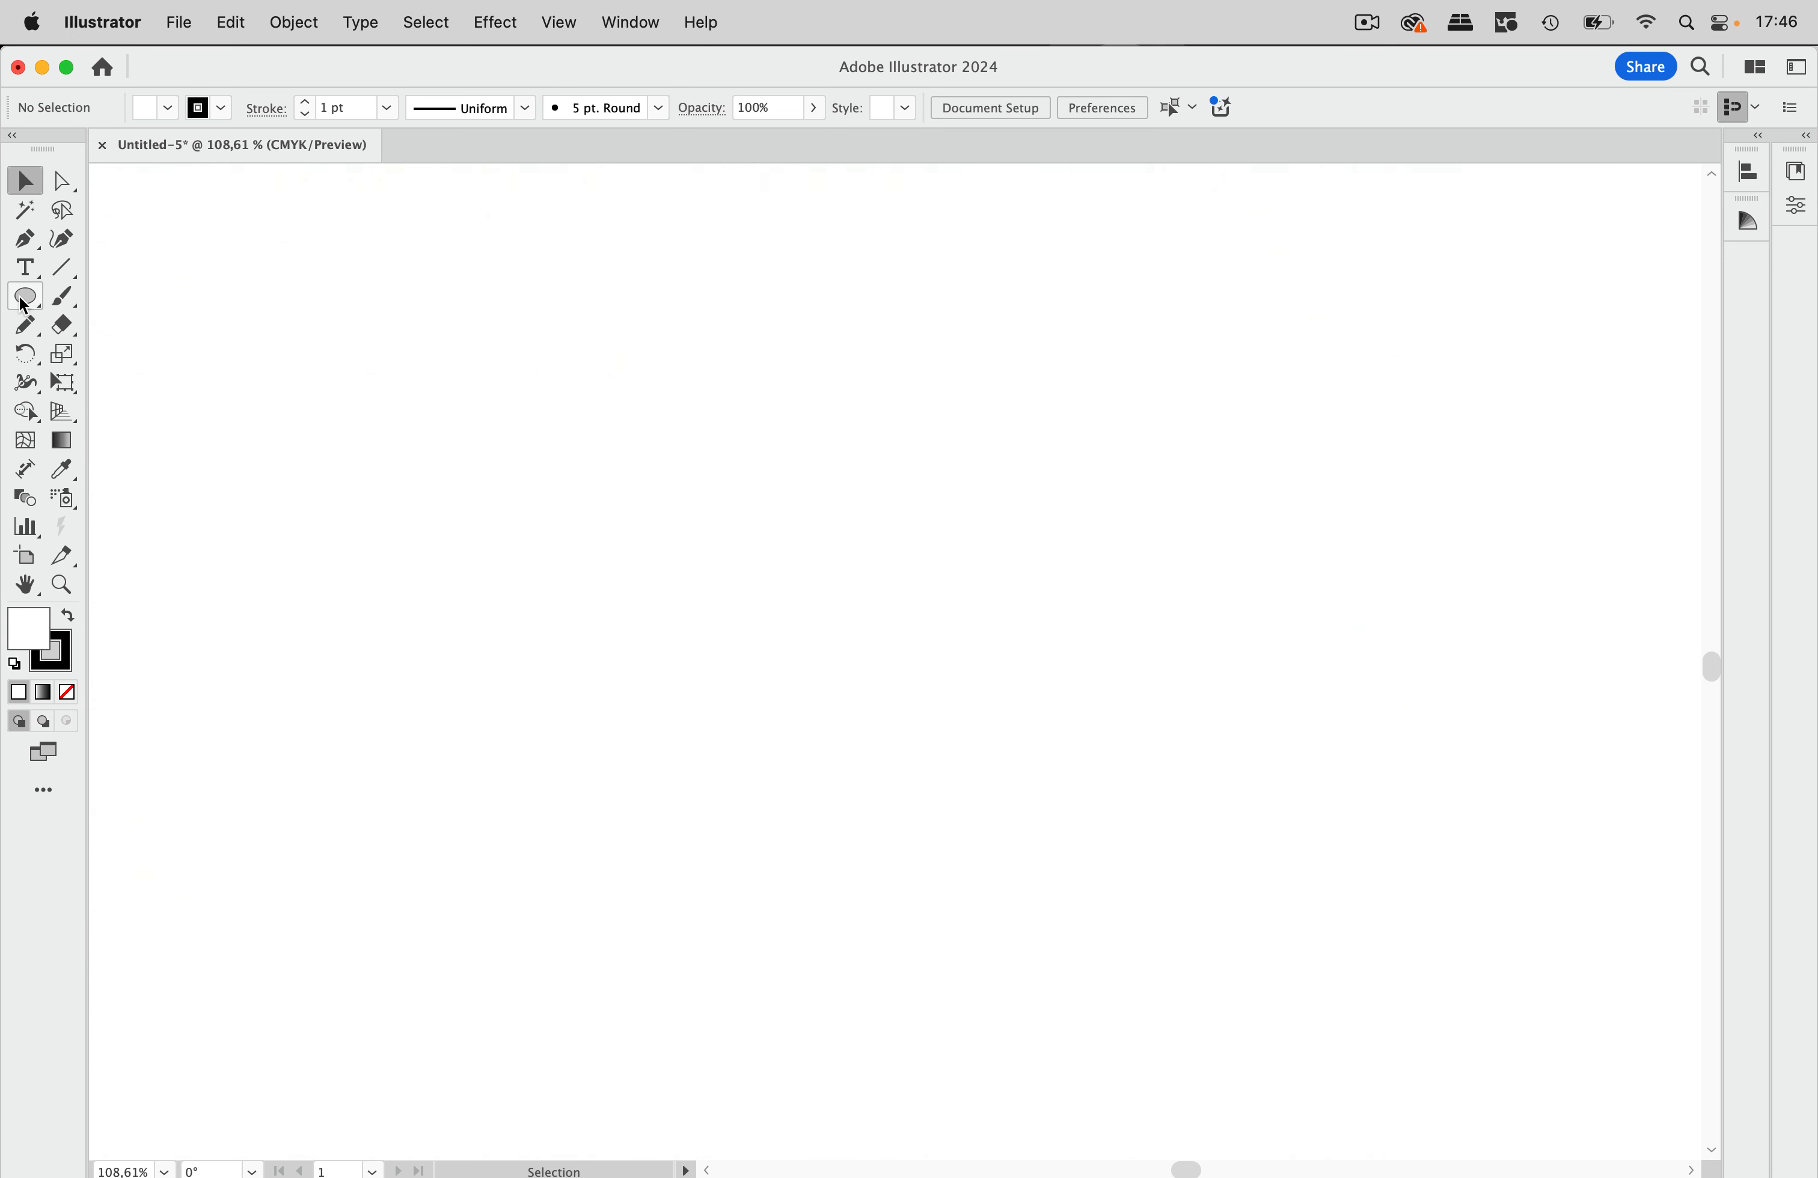
# Turn on Smart Guides and draw a tall, upright rectangle in the empty area.
pyautogui.moveTo(27, 296); pyautogui.dragTo(126, 305)
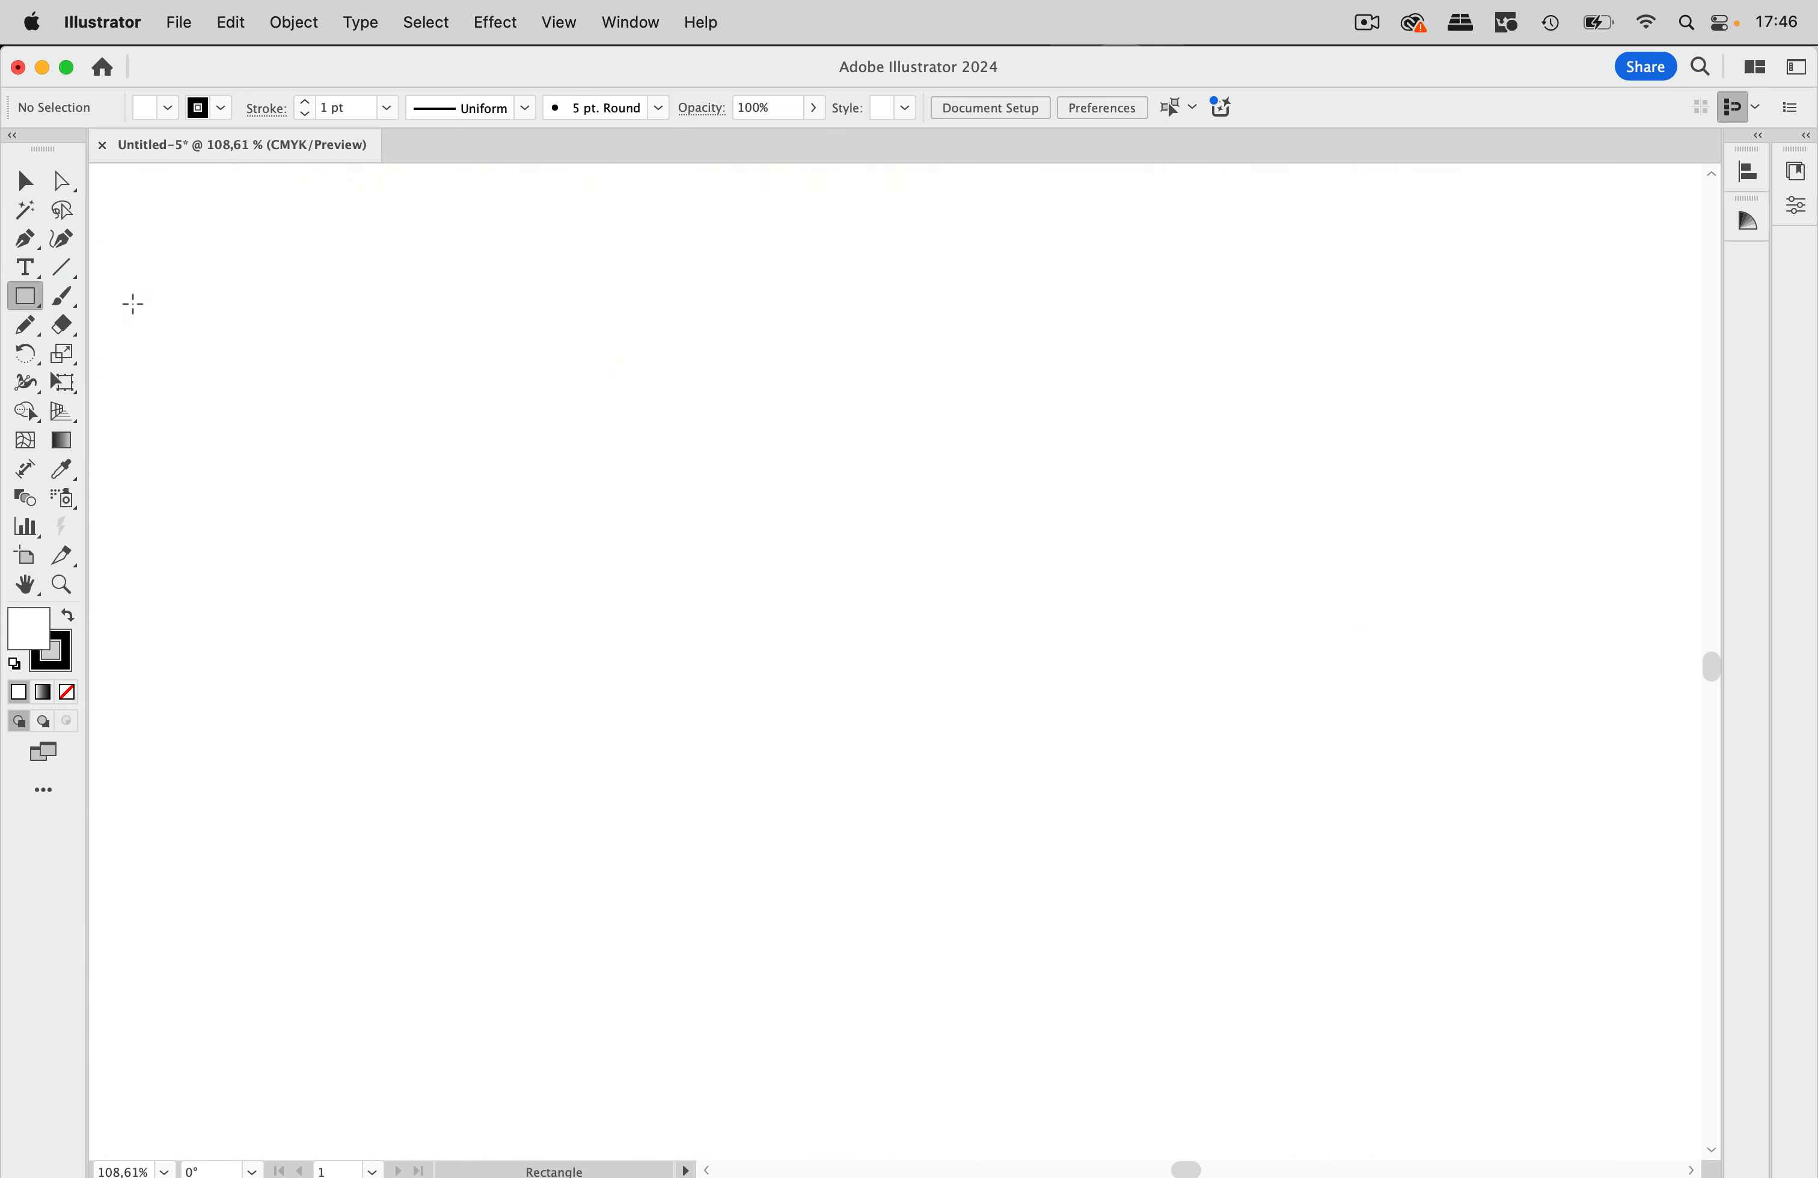
pyautogui.click(559, 23)
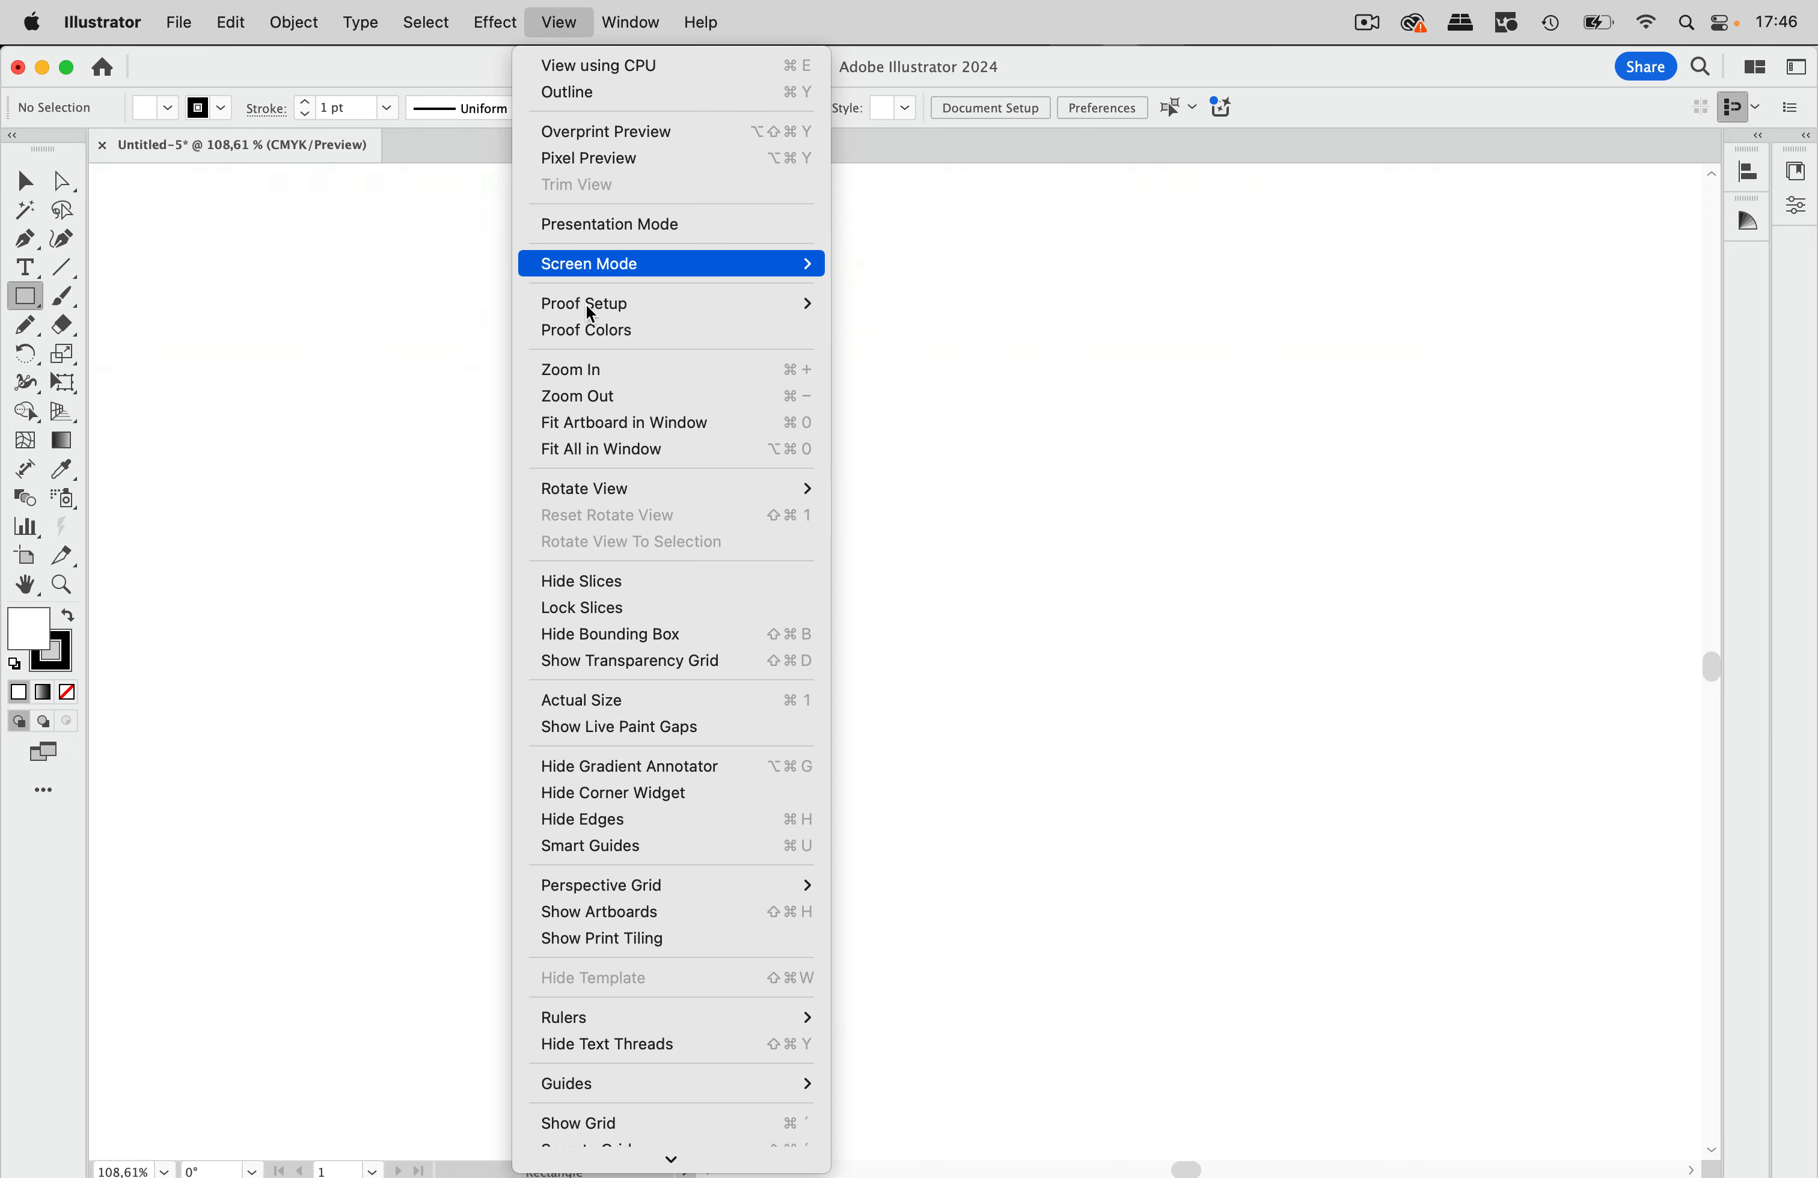
pyautogui.click(606, 844)
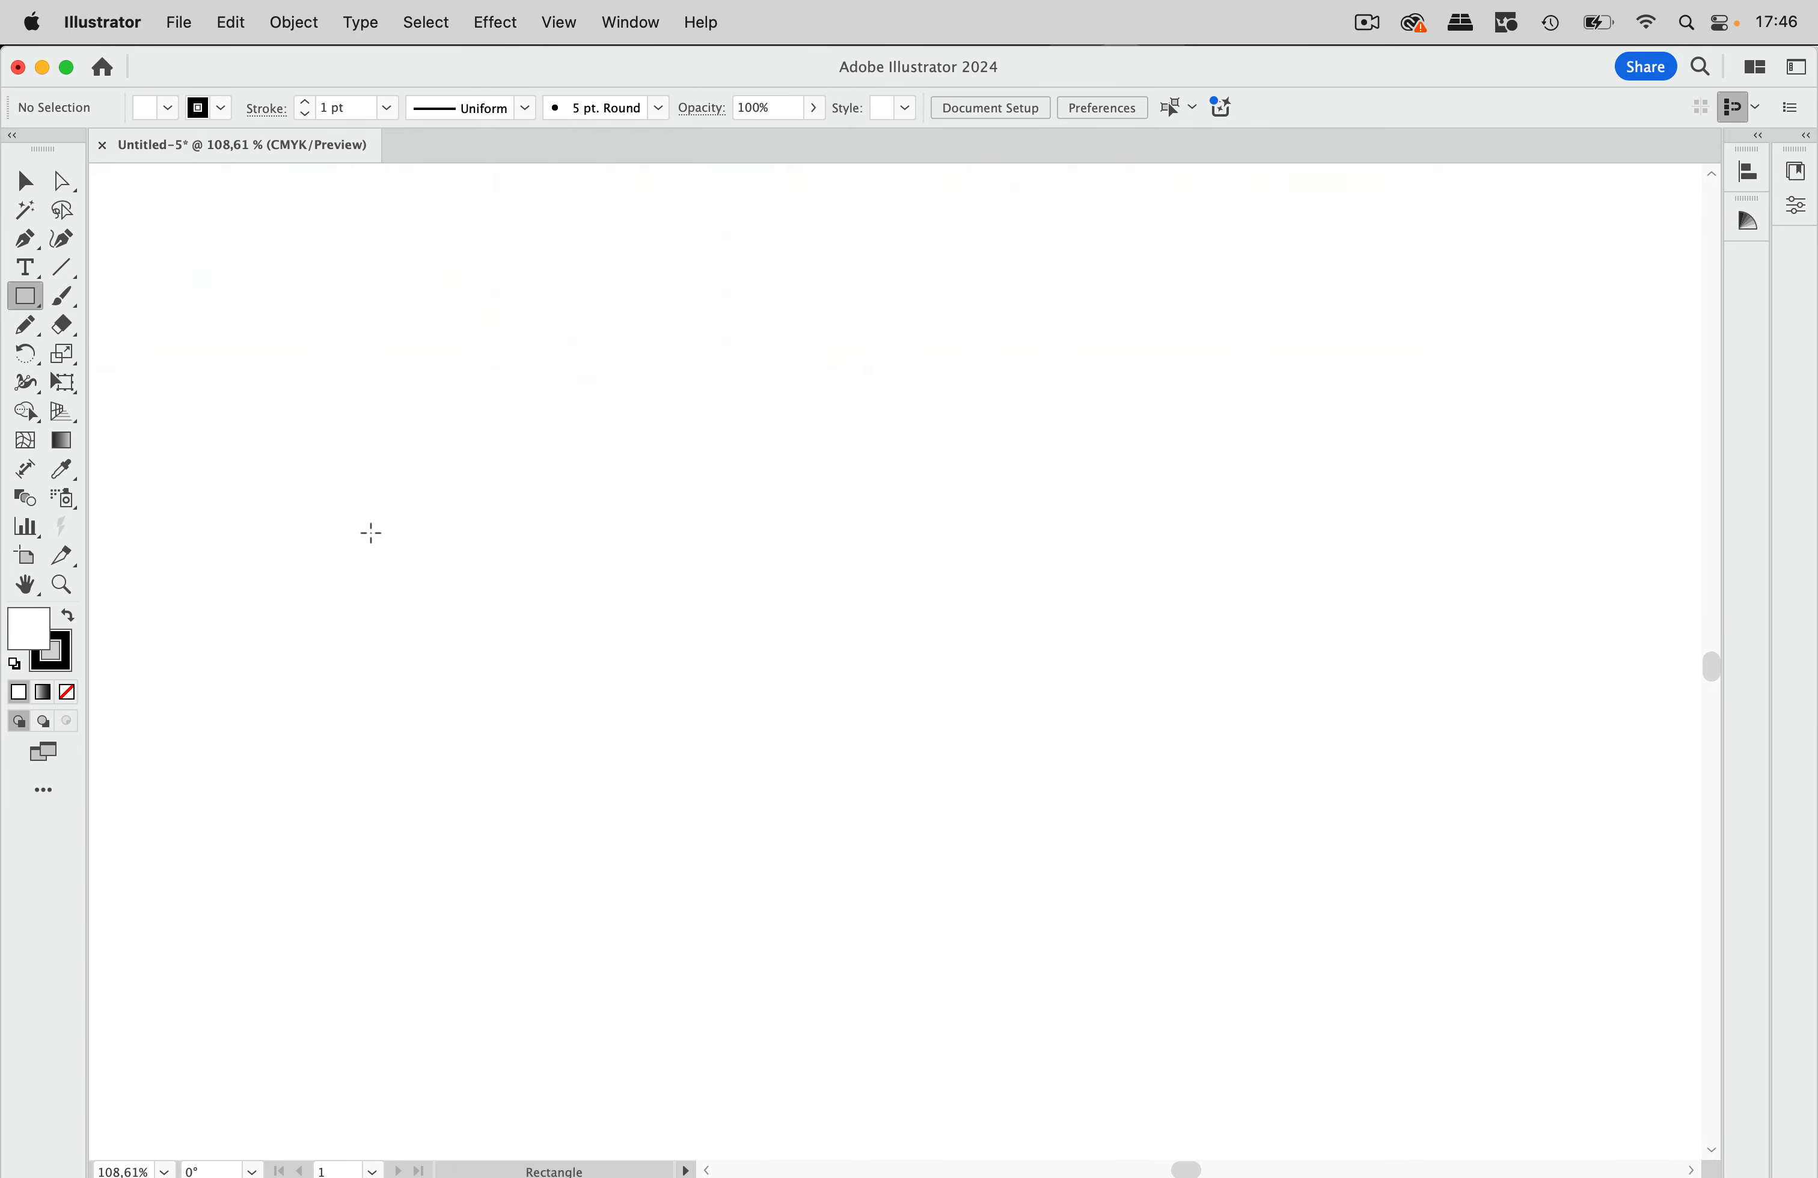
pyautogui.moveTo(326, 385); pyautogui.dragTo(419, 578)
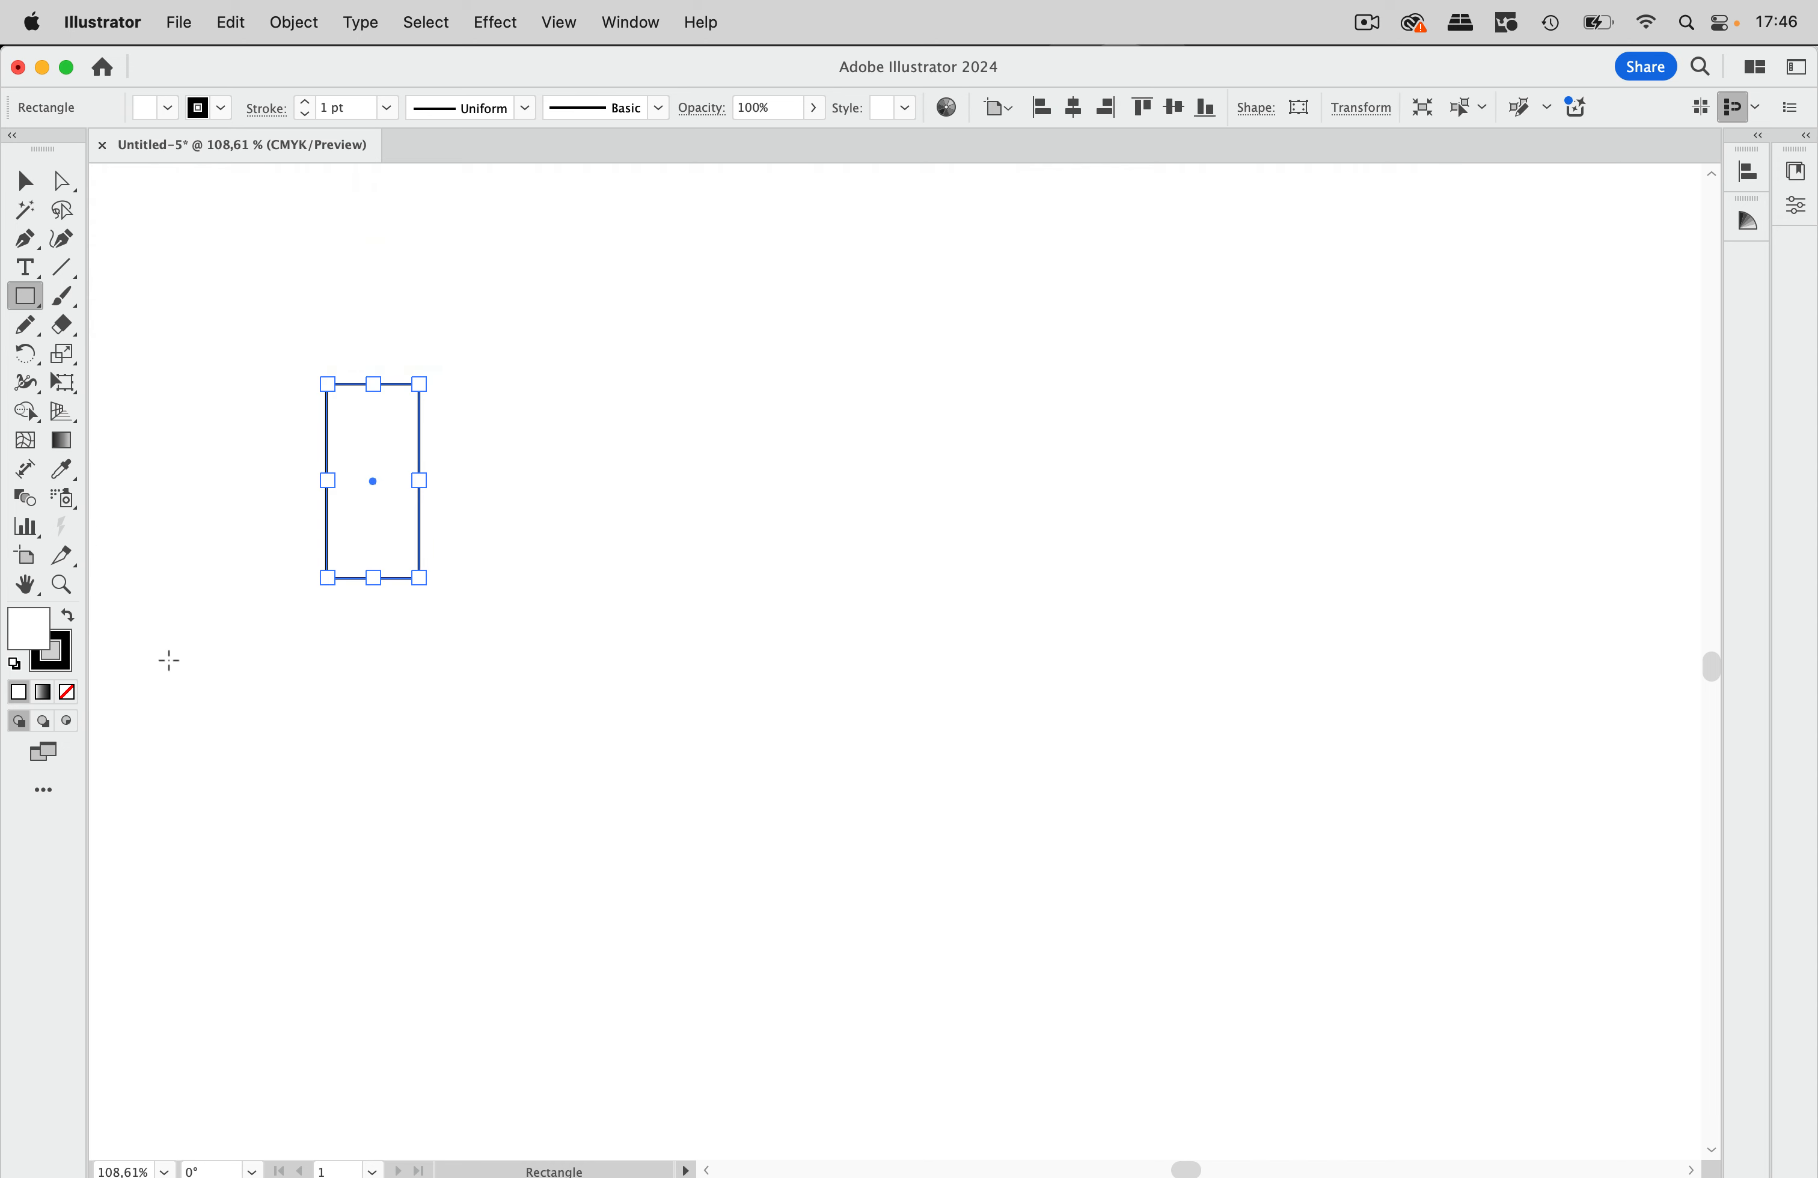
# Remove the rectangle's stroke, fill it with light blue, and deselect it.
pyautogui.click(71, 670)
pyautogui.click(67, 693)
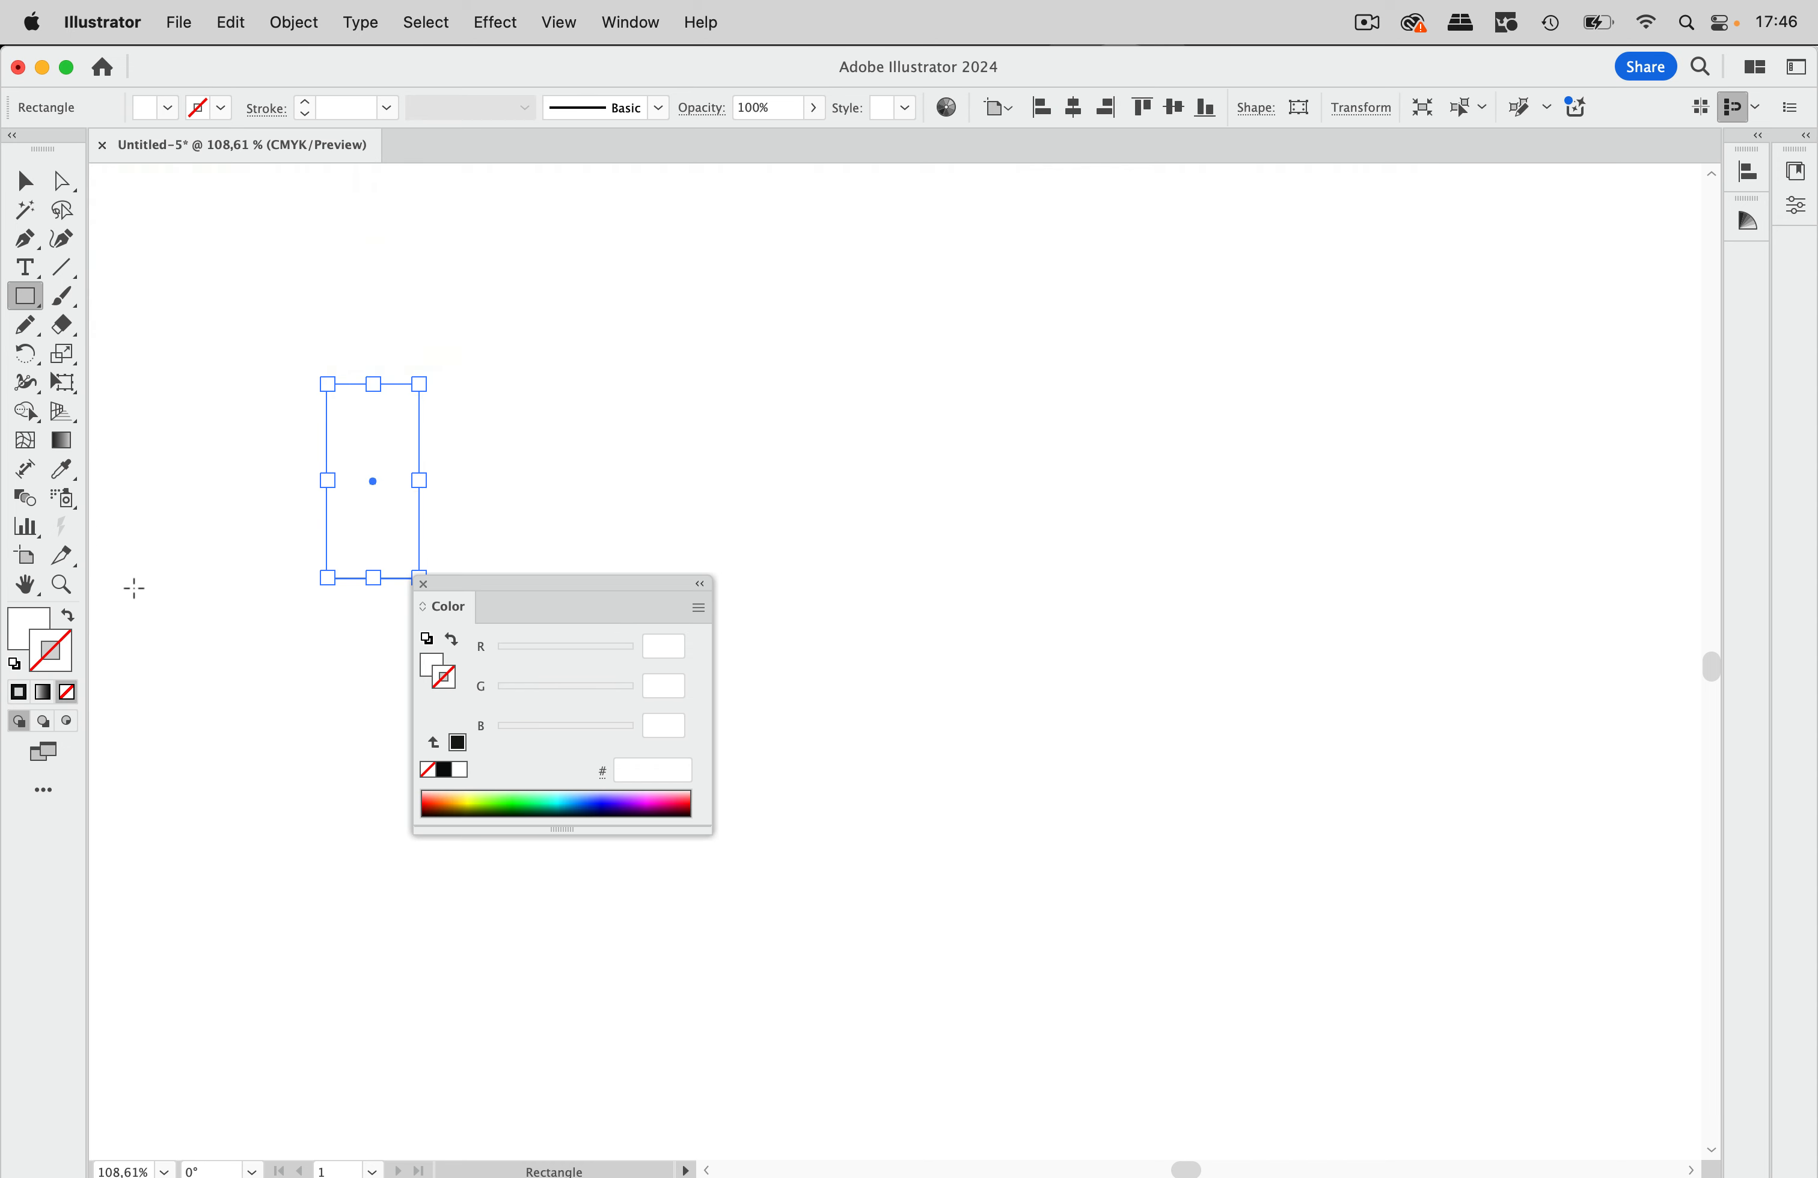
pyautogui.click(424, 584)
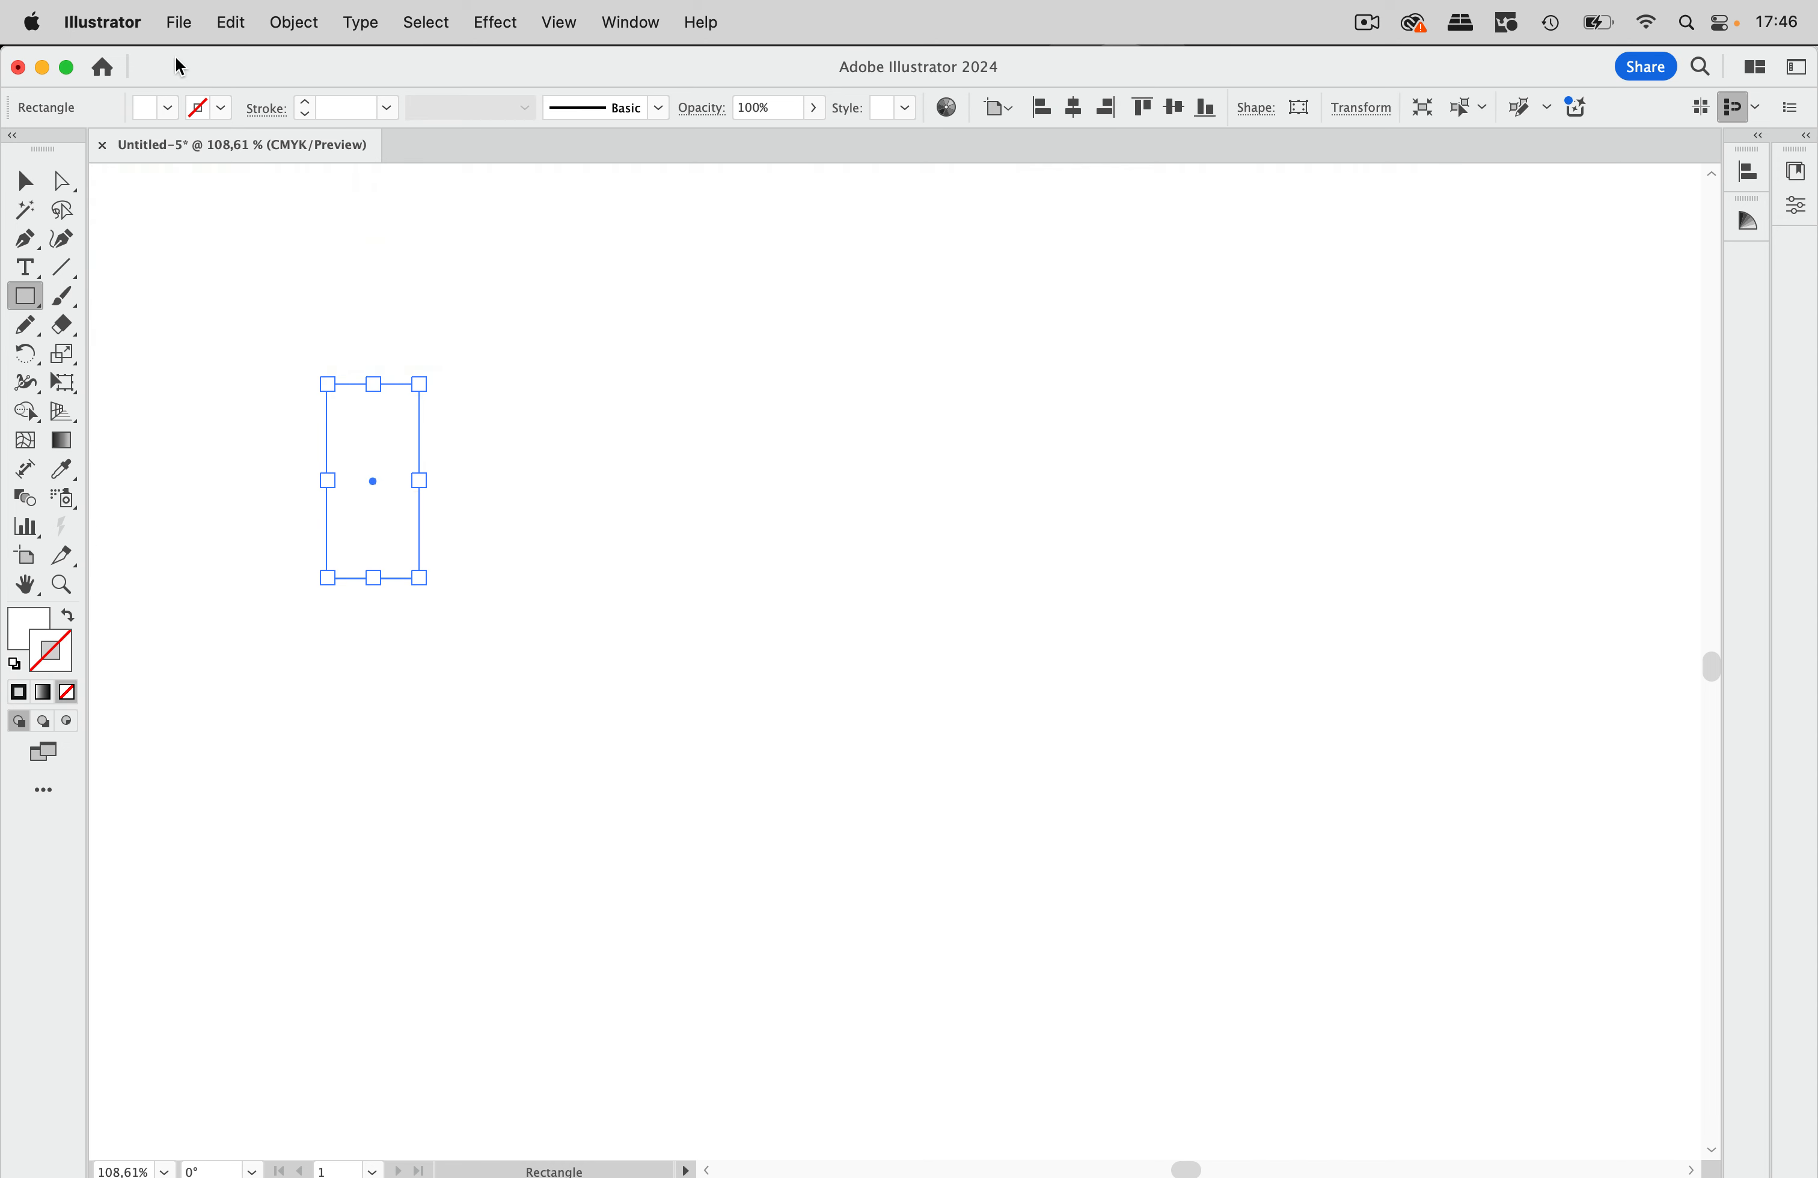
pyautogui.click(170, 108)
pyautogui.click(151, 214)
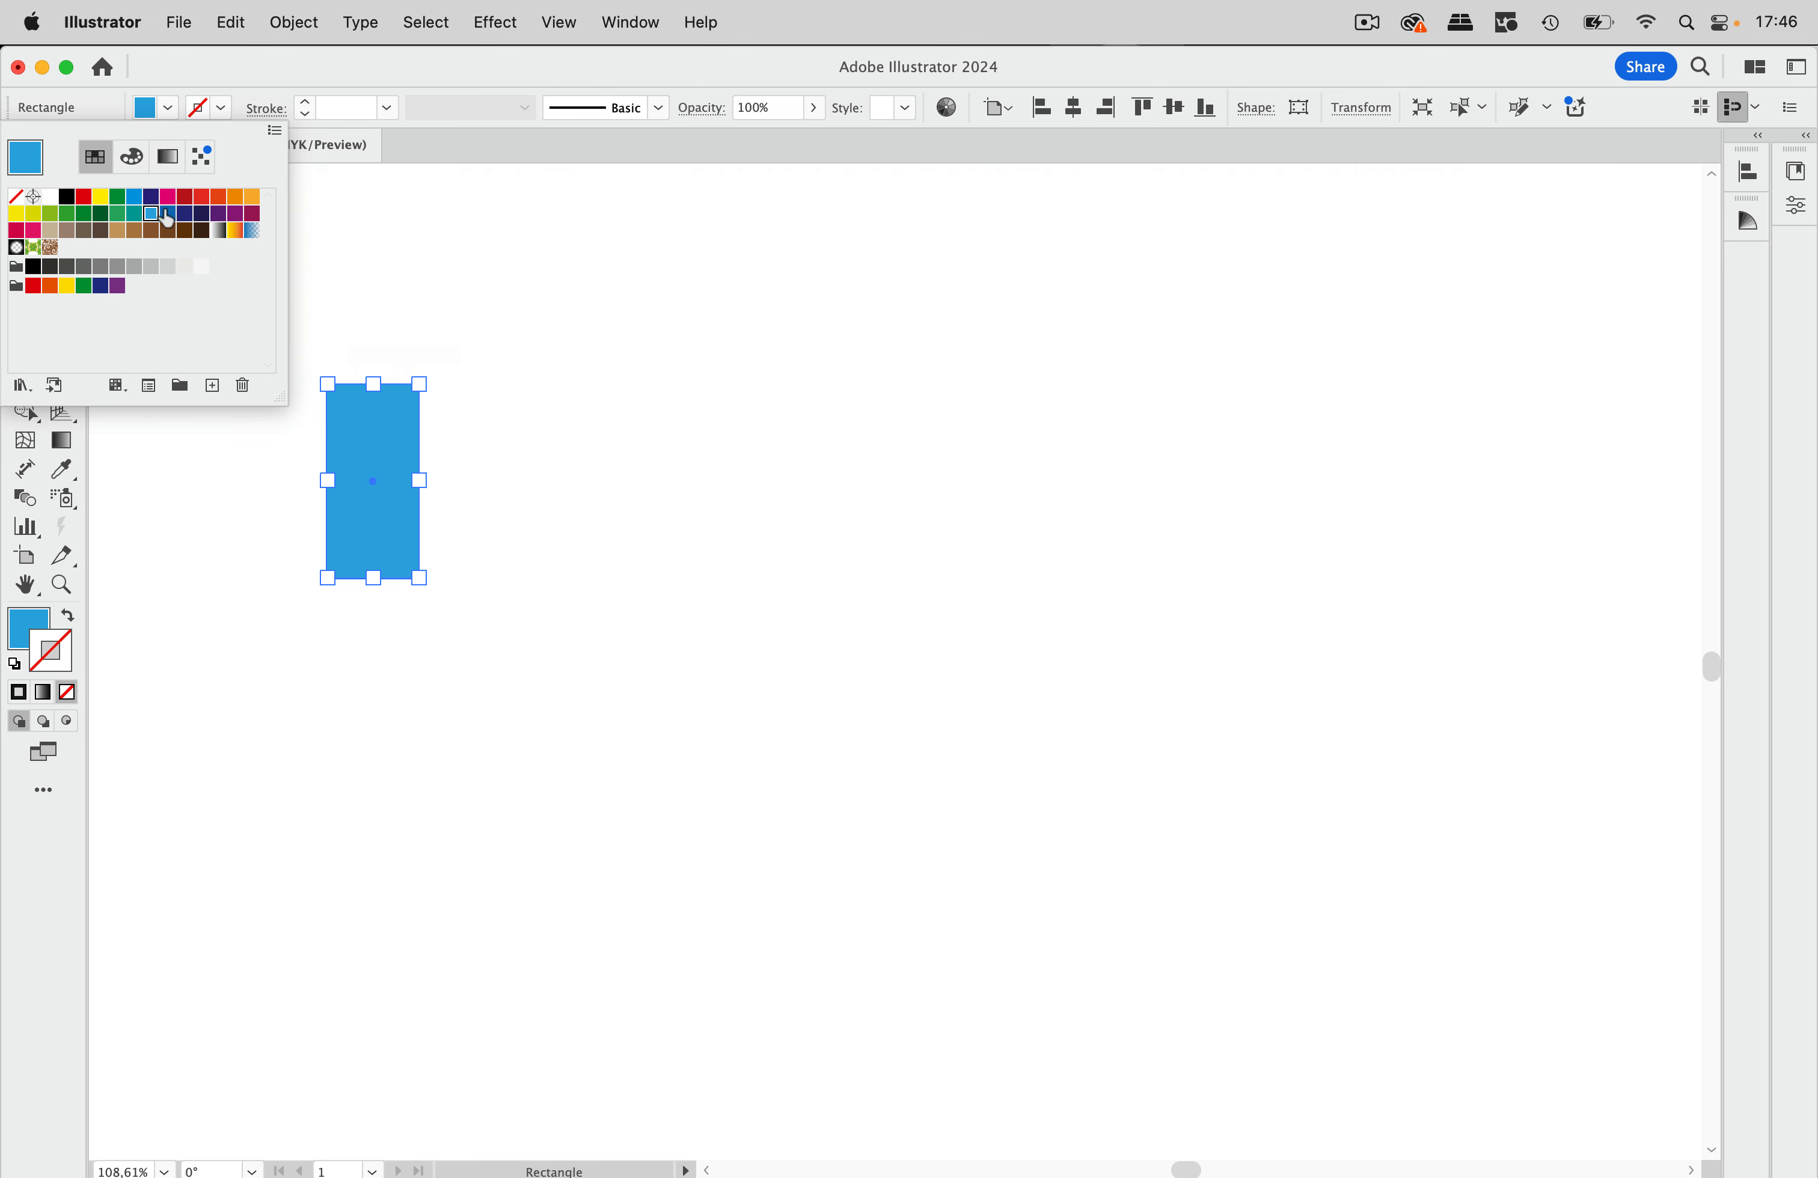
pyautogui.click(373, 219)
pyautogui.keyDown('super'); pyautogui.click(410, 362); pyautogui.keyUp('super')
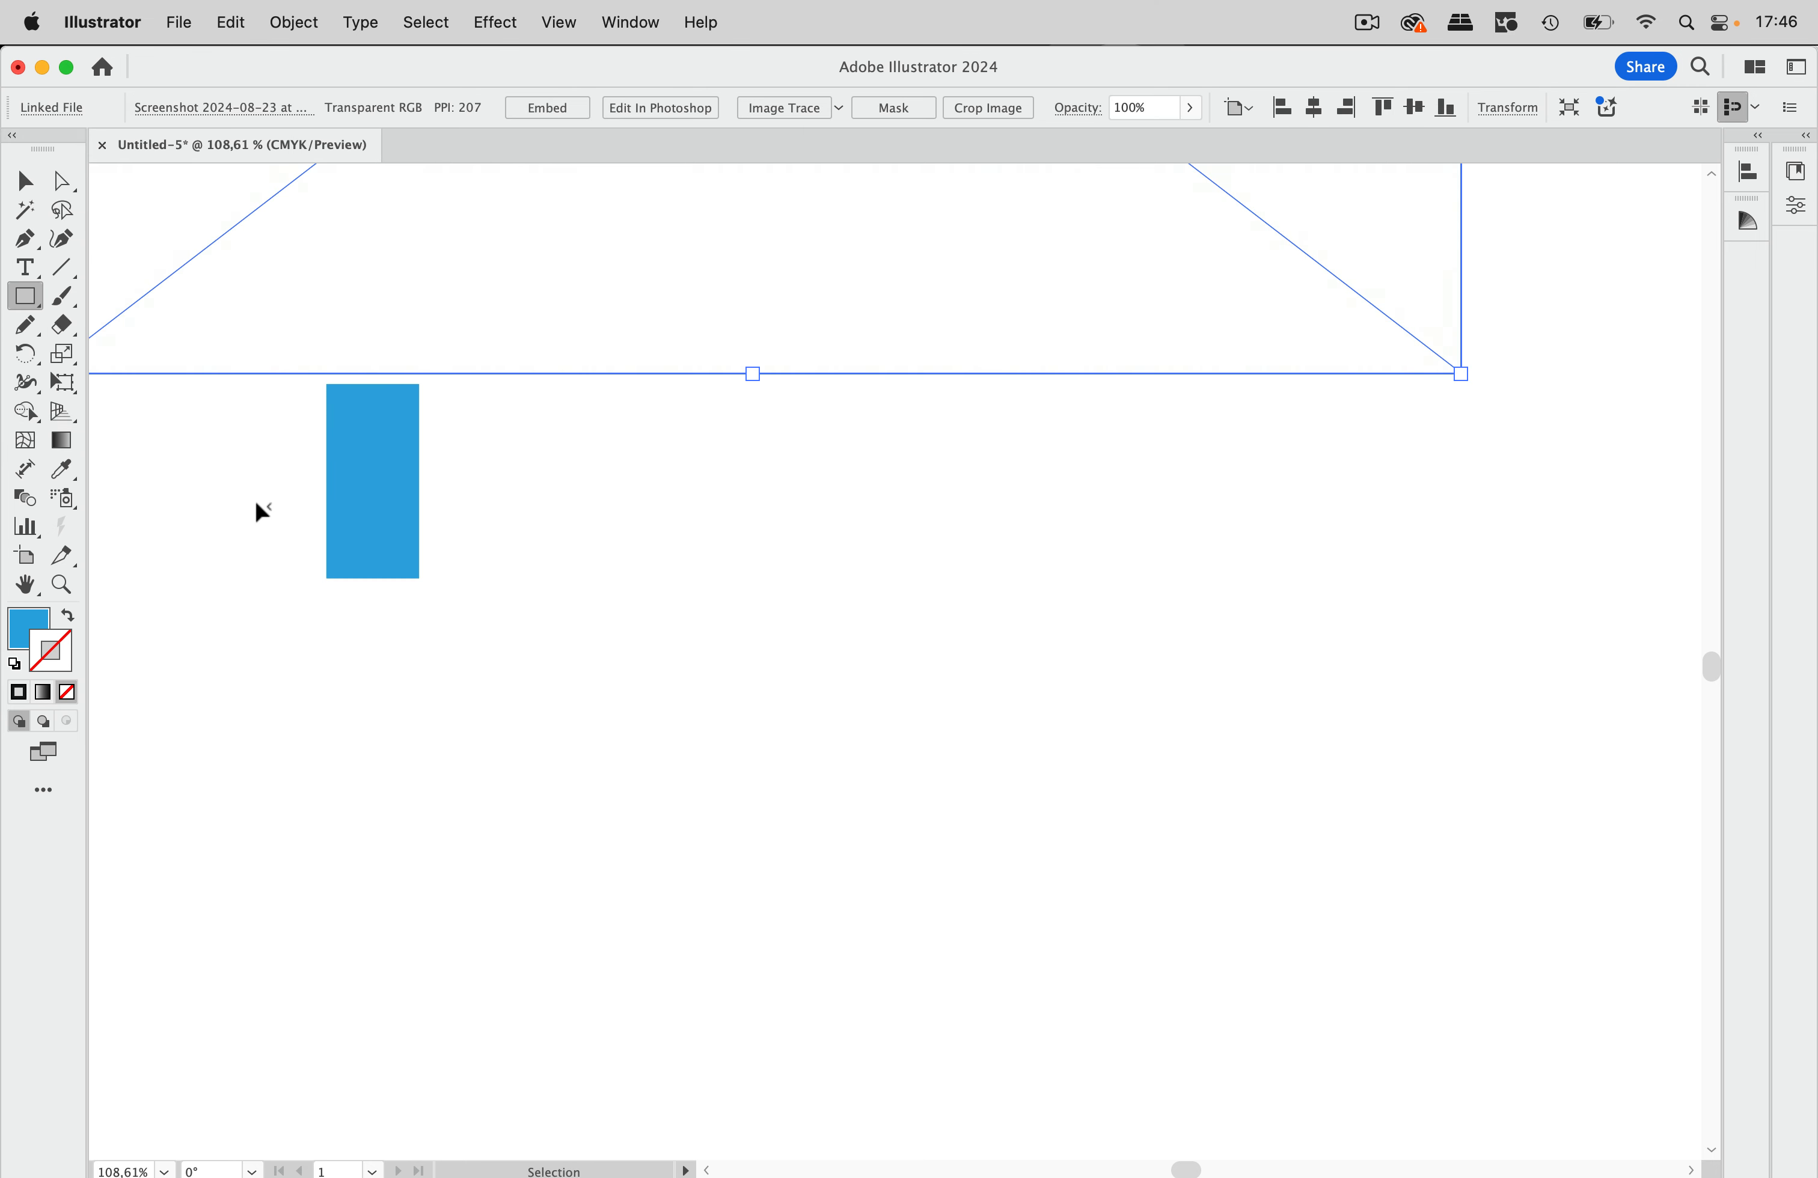
pyautogui.keyDown('super'); pyautogui.click(261, 511); pyautogui.keyUp('super')
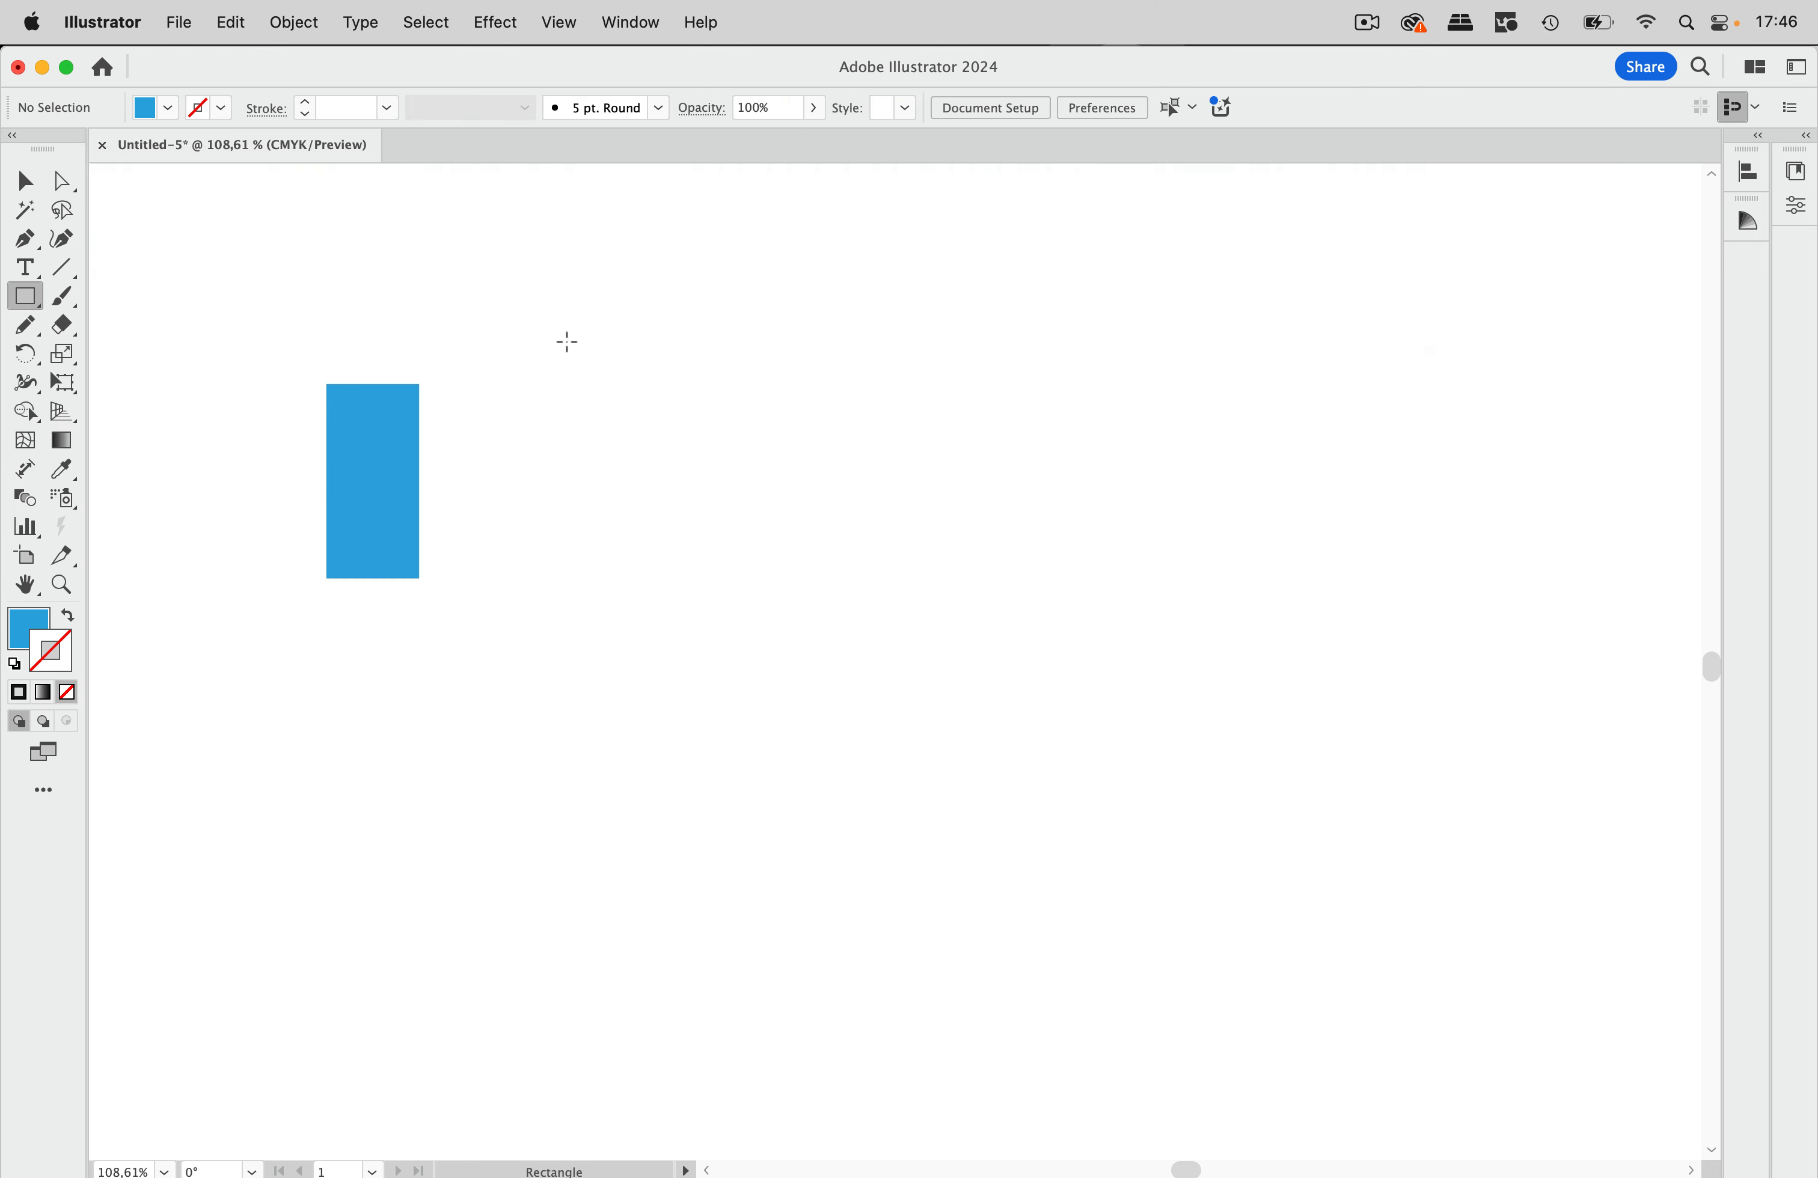
# Draw a narrower rectangle of the same height just beside the blue one's right edge and fill it with orange.
pyautogui.moveTo(428, 384); pyautogui.dragTo(456, 579)
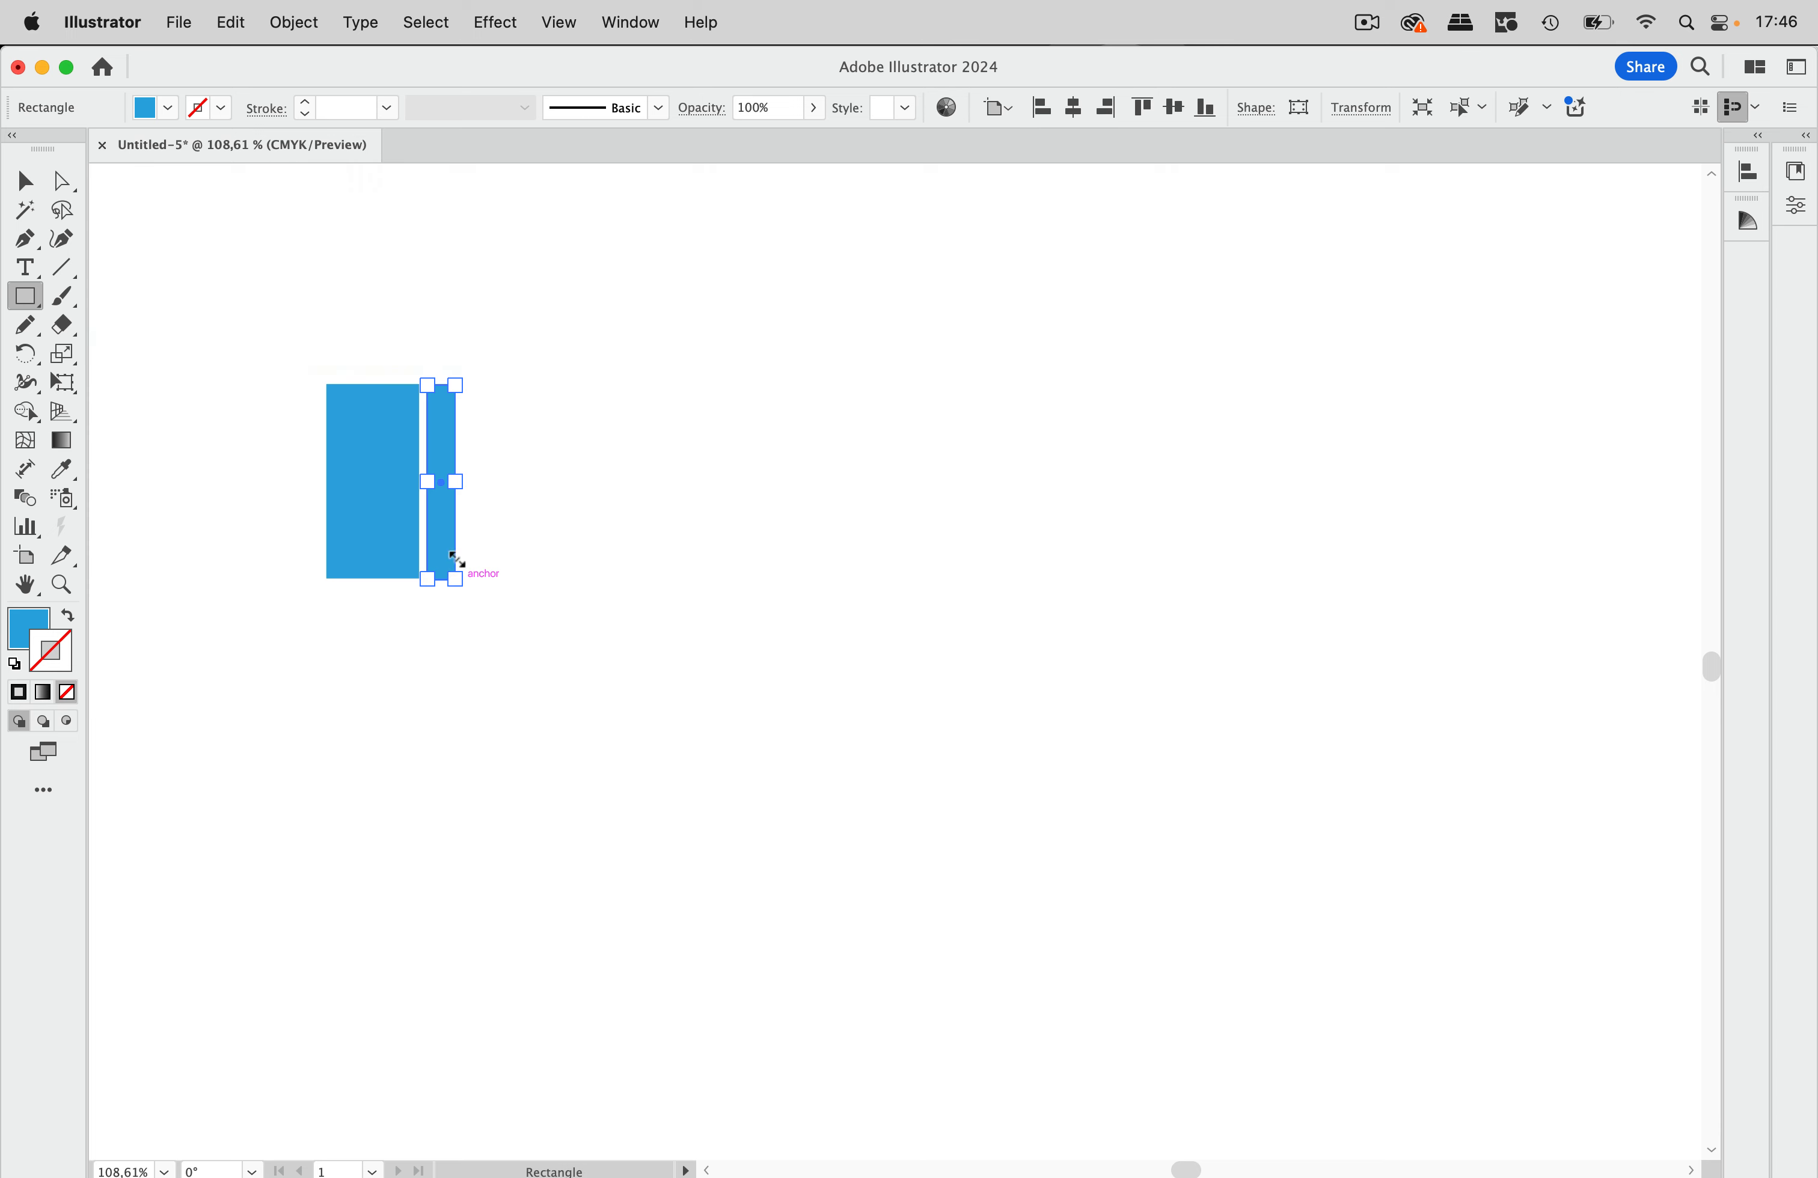
pyautogui.click(168, 107)
pyautogui.click(233, 200)
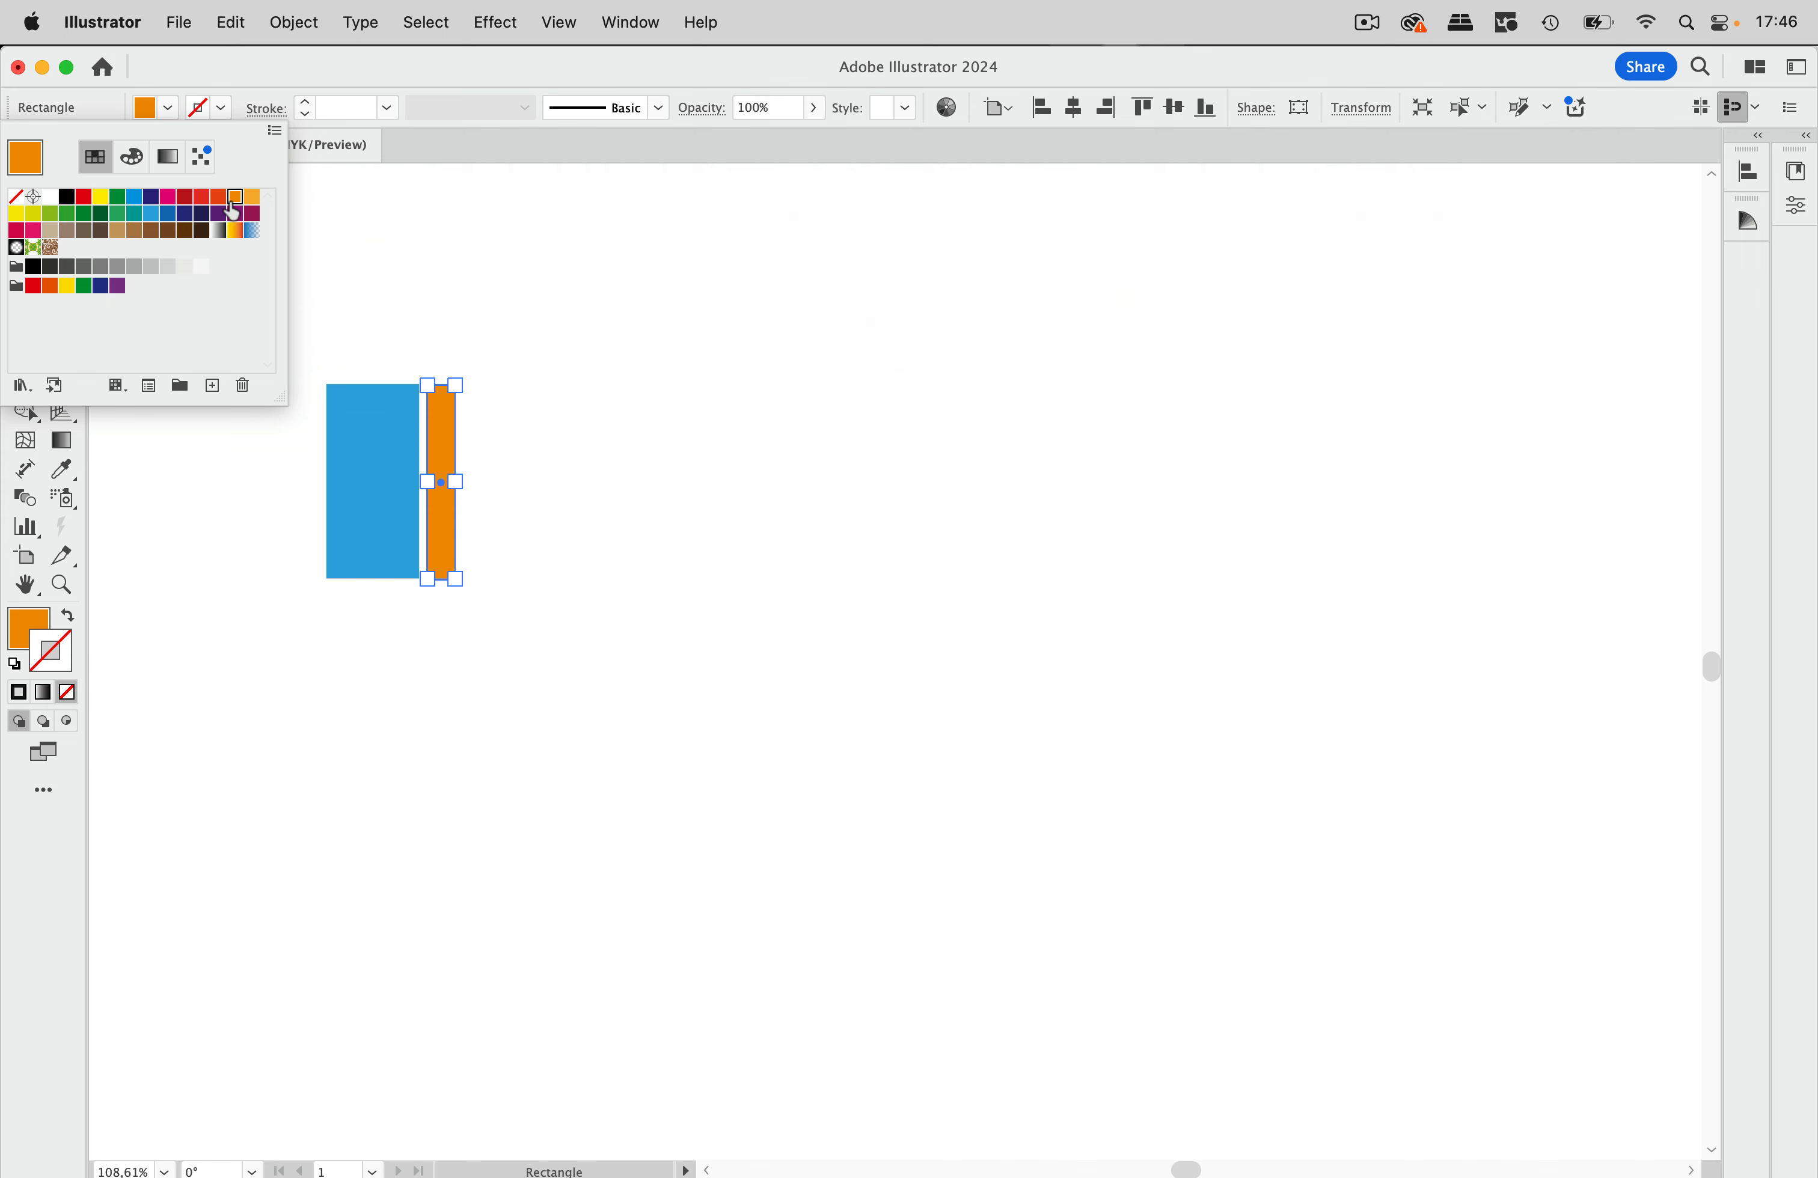
pyautogui.press('Escape')
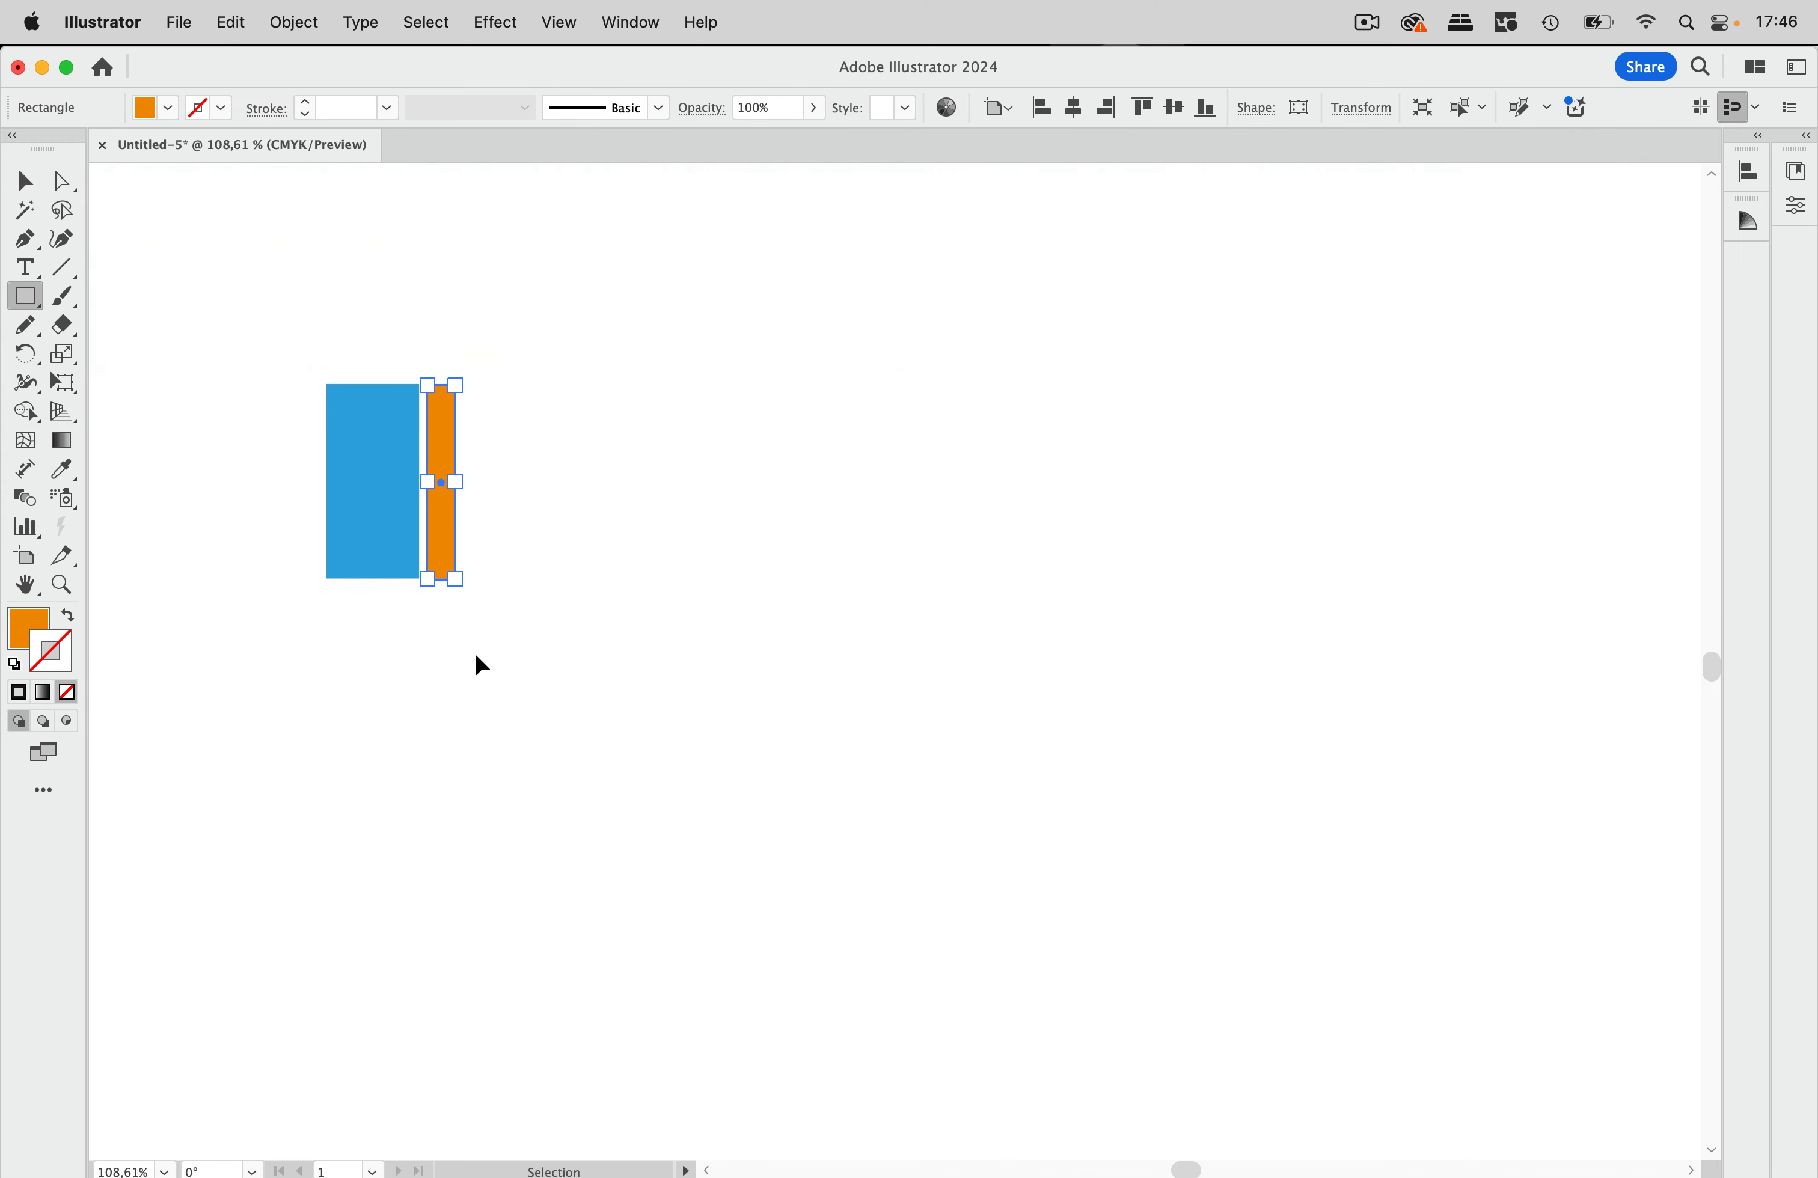
# Copy the blue and orange pair about 21.17 mm to the right and repeat the copy five times to form a row.
pyautogui.click(24, 183)
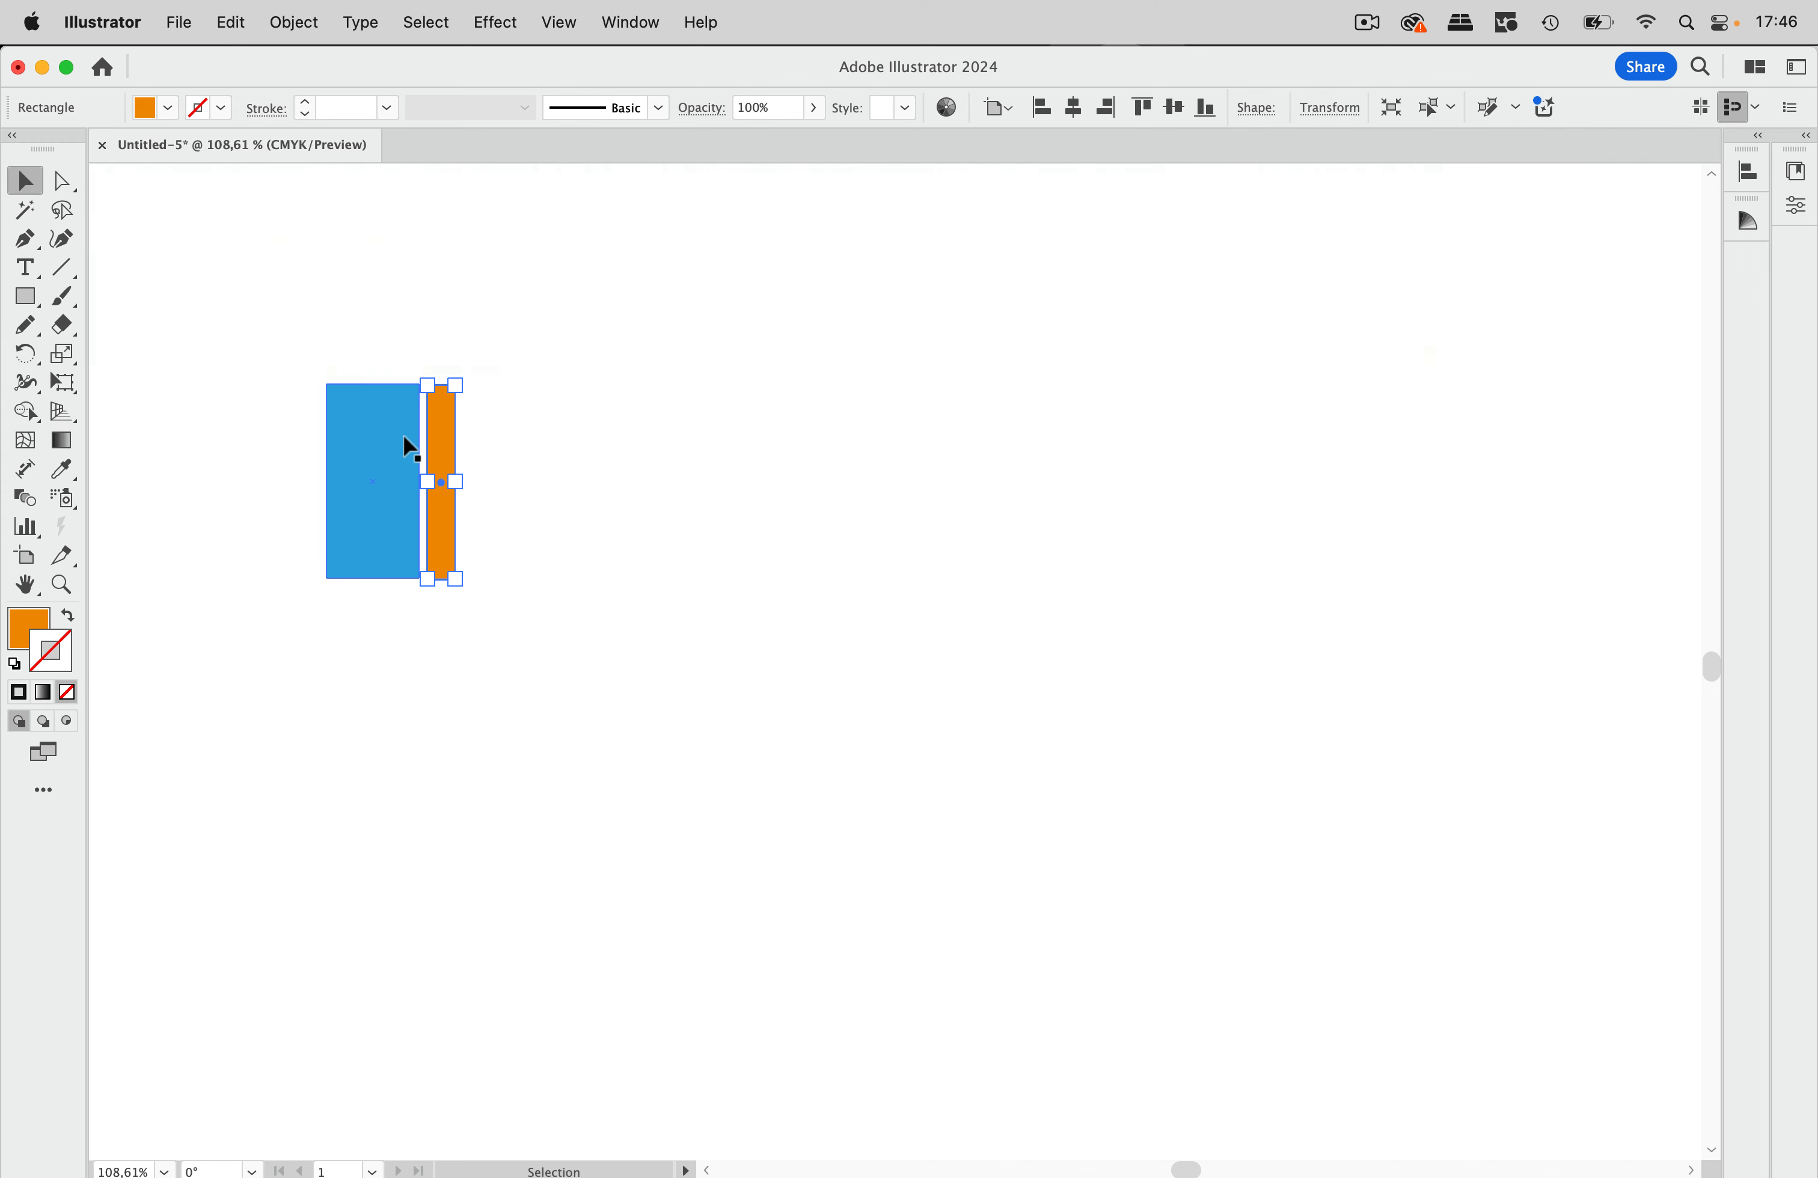
pyautogui.moveTo(262, 468); pyautogui.dragTo(524, 533)
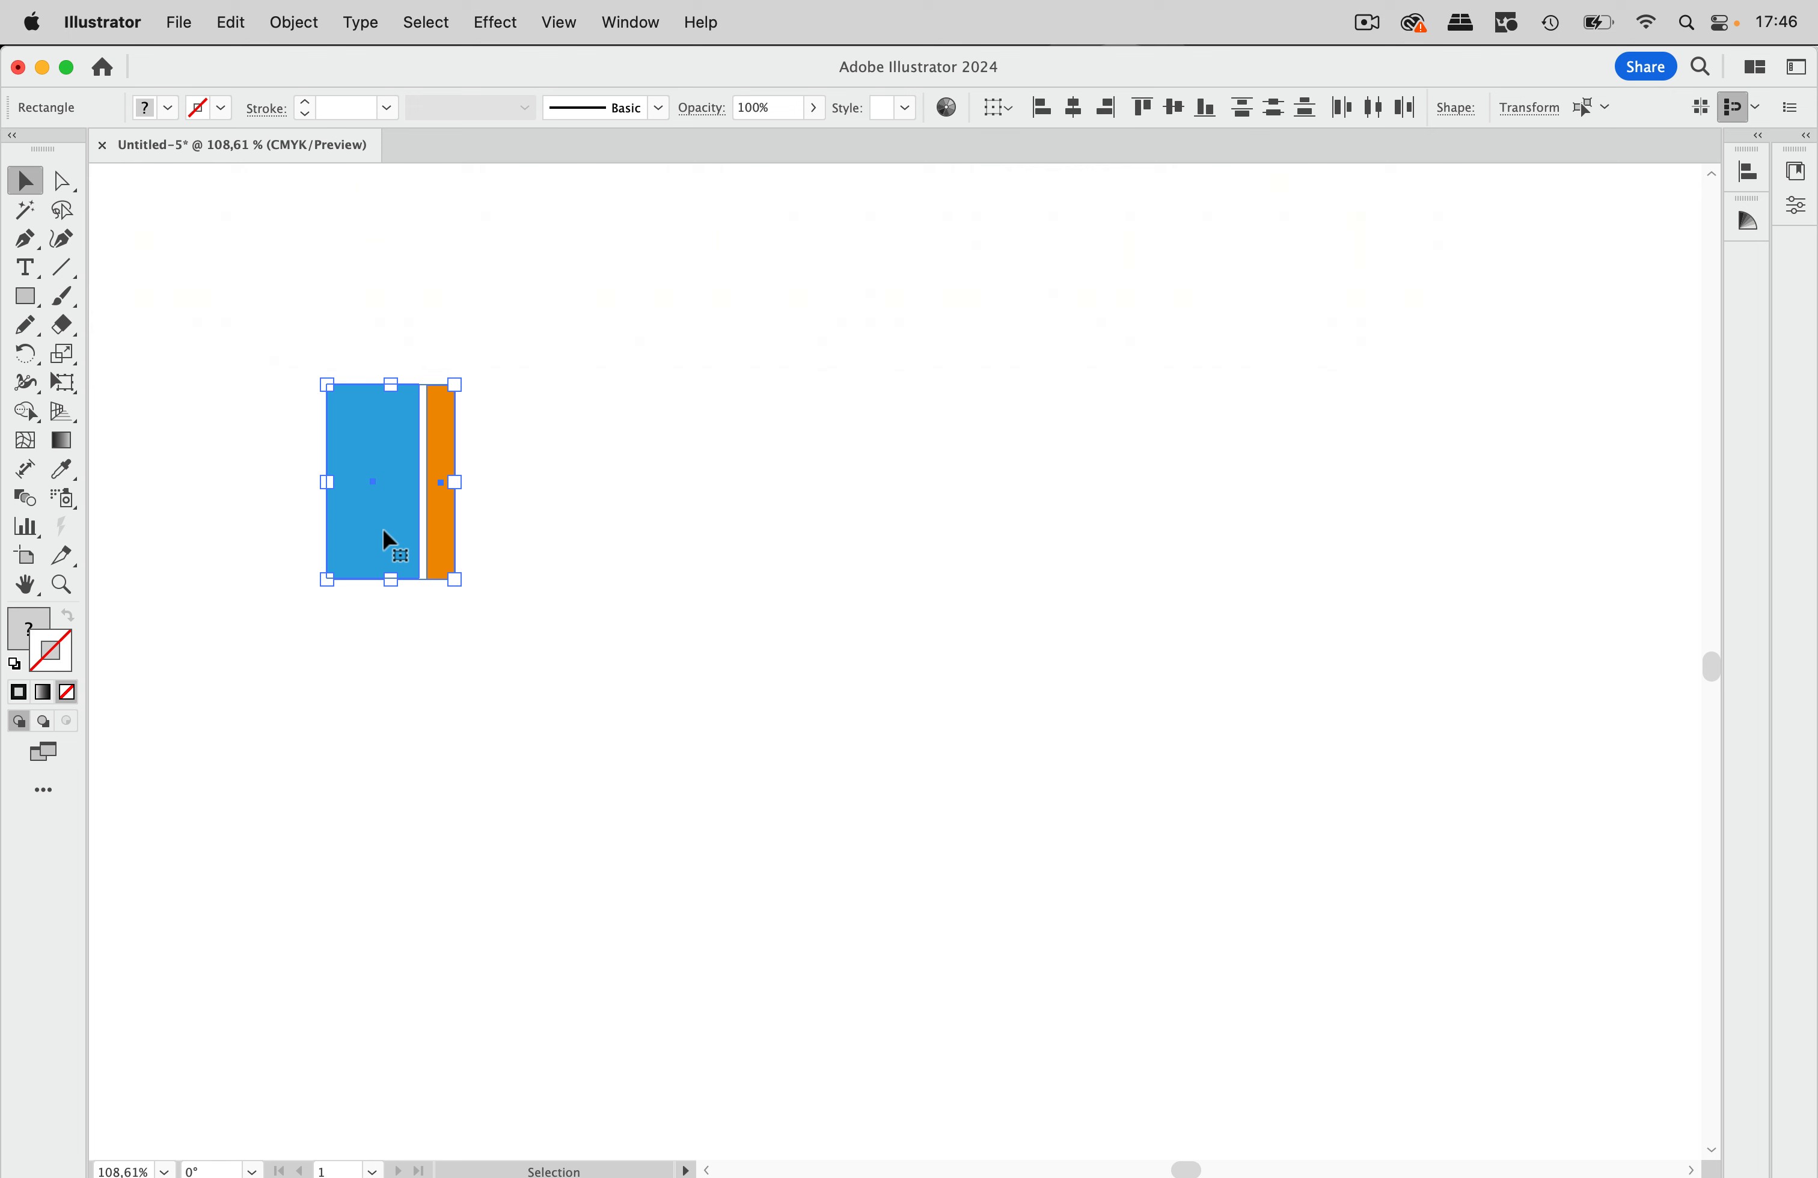
pyautogui.moveTo(384, 530); pyautogui.dragTo(528, 547)
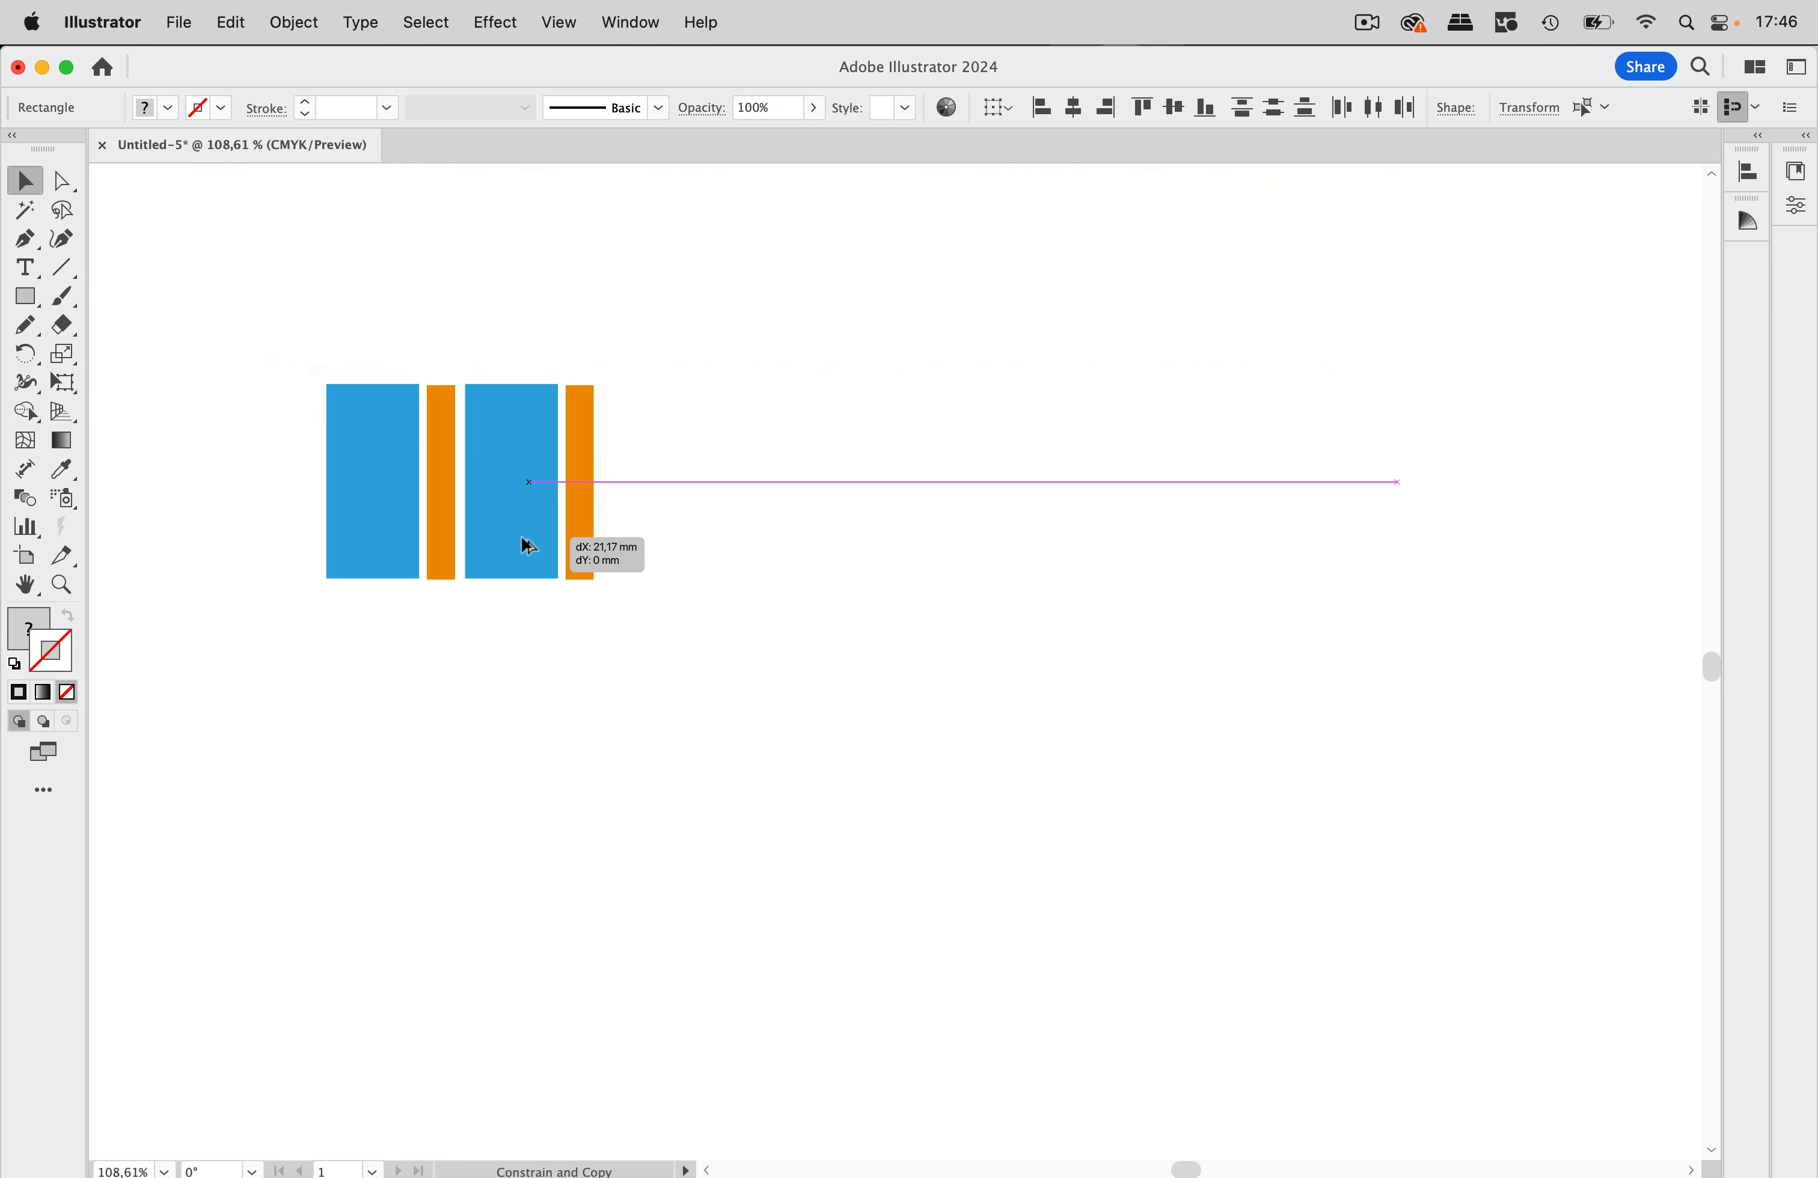
pyautogui.moveTo(528, 546); pyautogui.dragTo(528, 547)
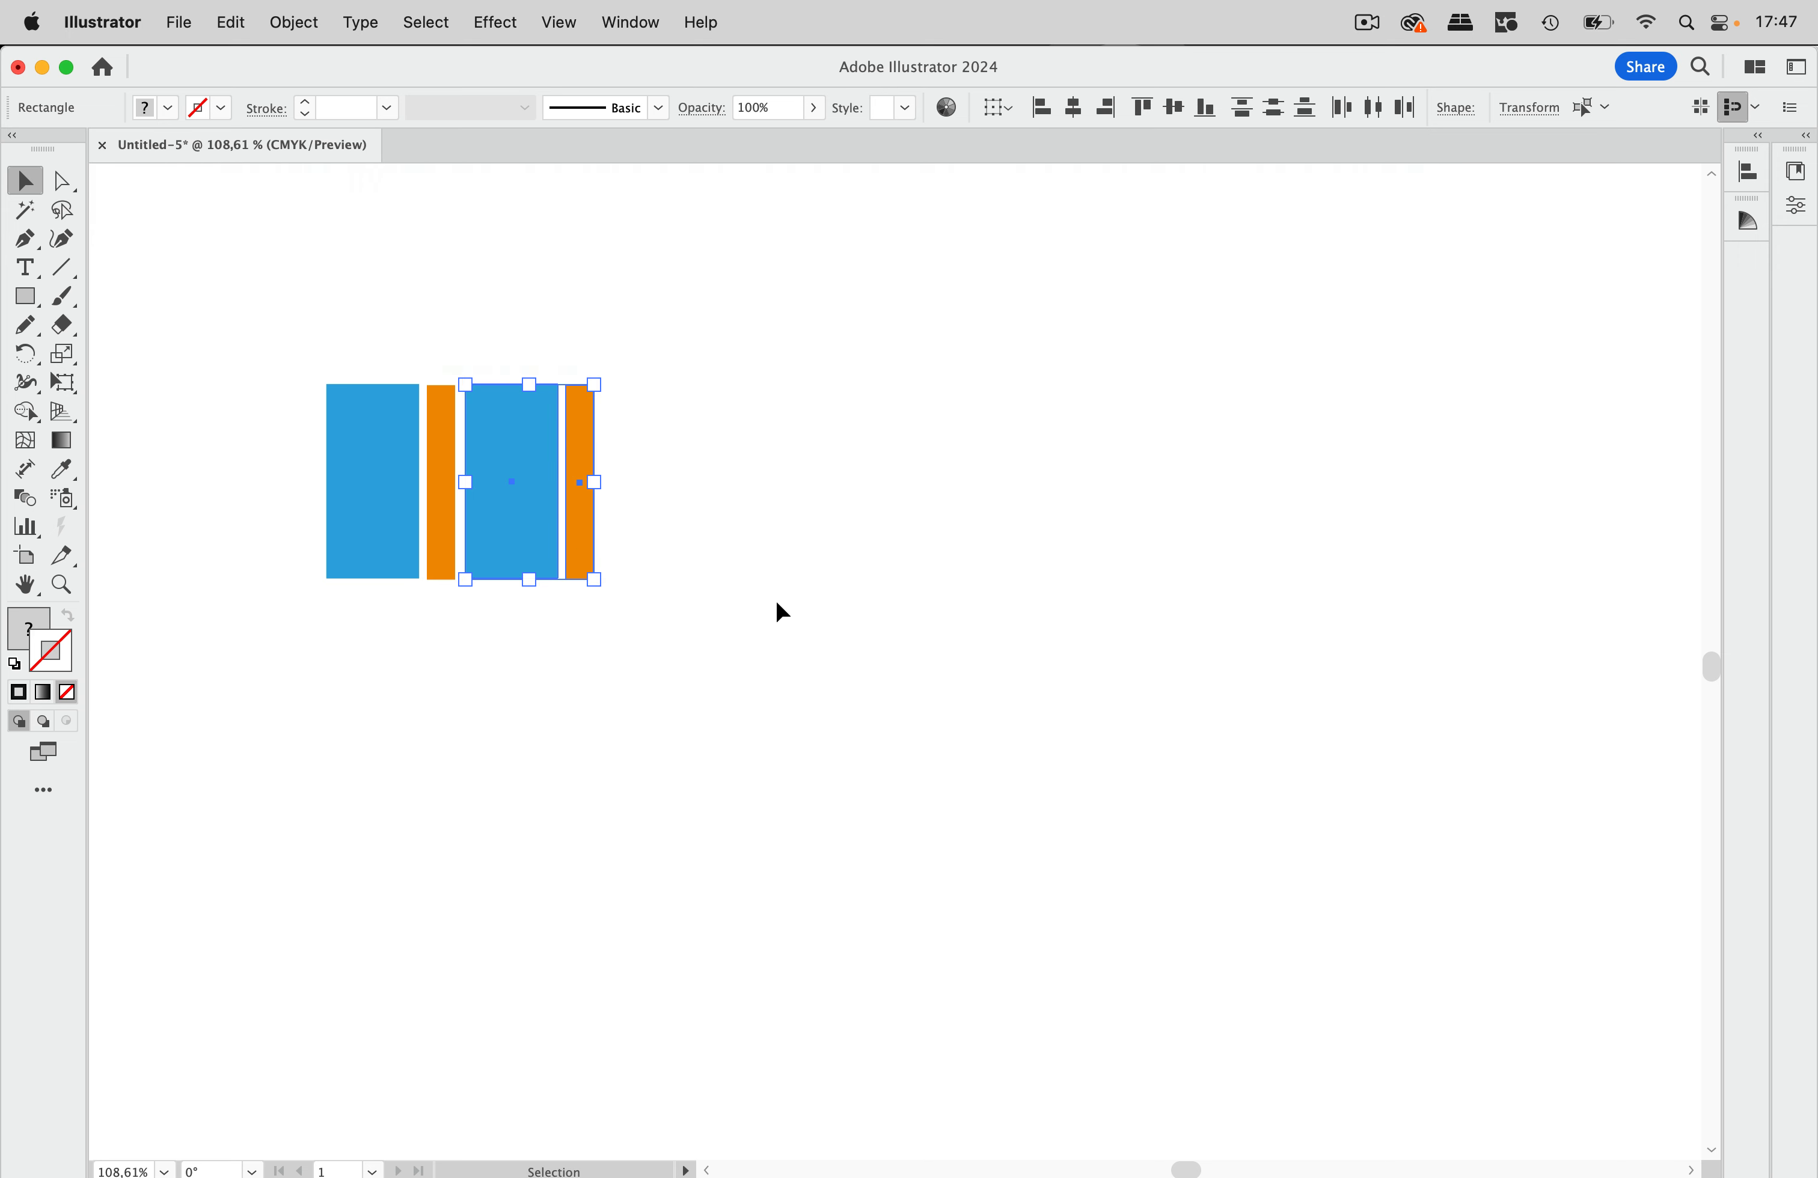
pyautogui.press('super+d')
pyautogui.press('super+d')
pyautogui.press('super+d')
pyautogui.press('super+d')
pyautogui.press('super+d')
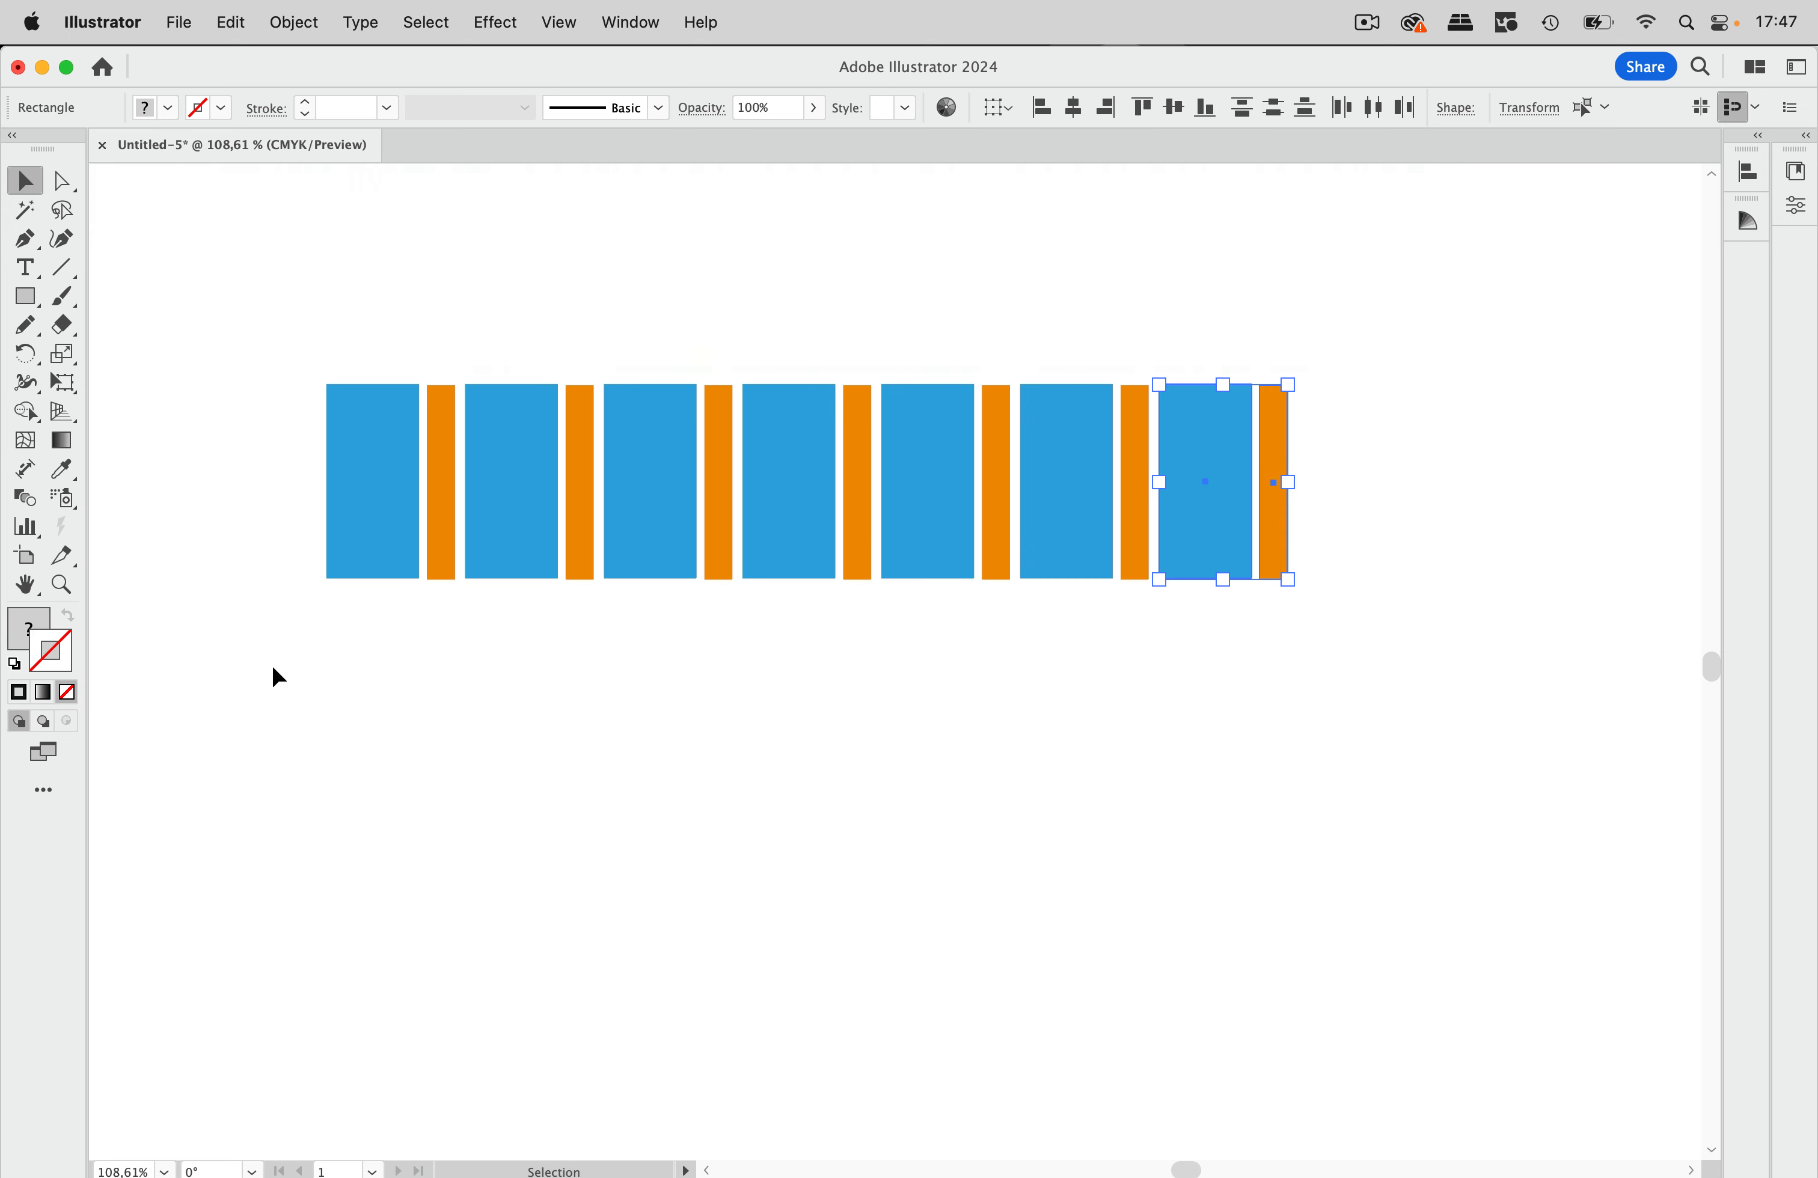
# Align all bars in the row by their top edges and distribute the horizontal spacing between them evenly.
pyautogui.moveTo(273, 667); pyautogui.dragTo(1316, 490)
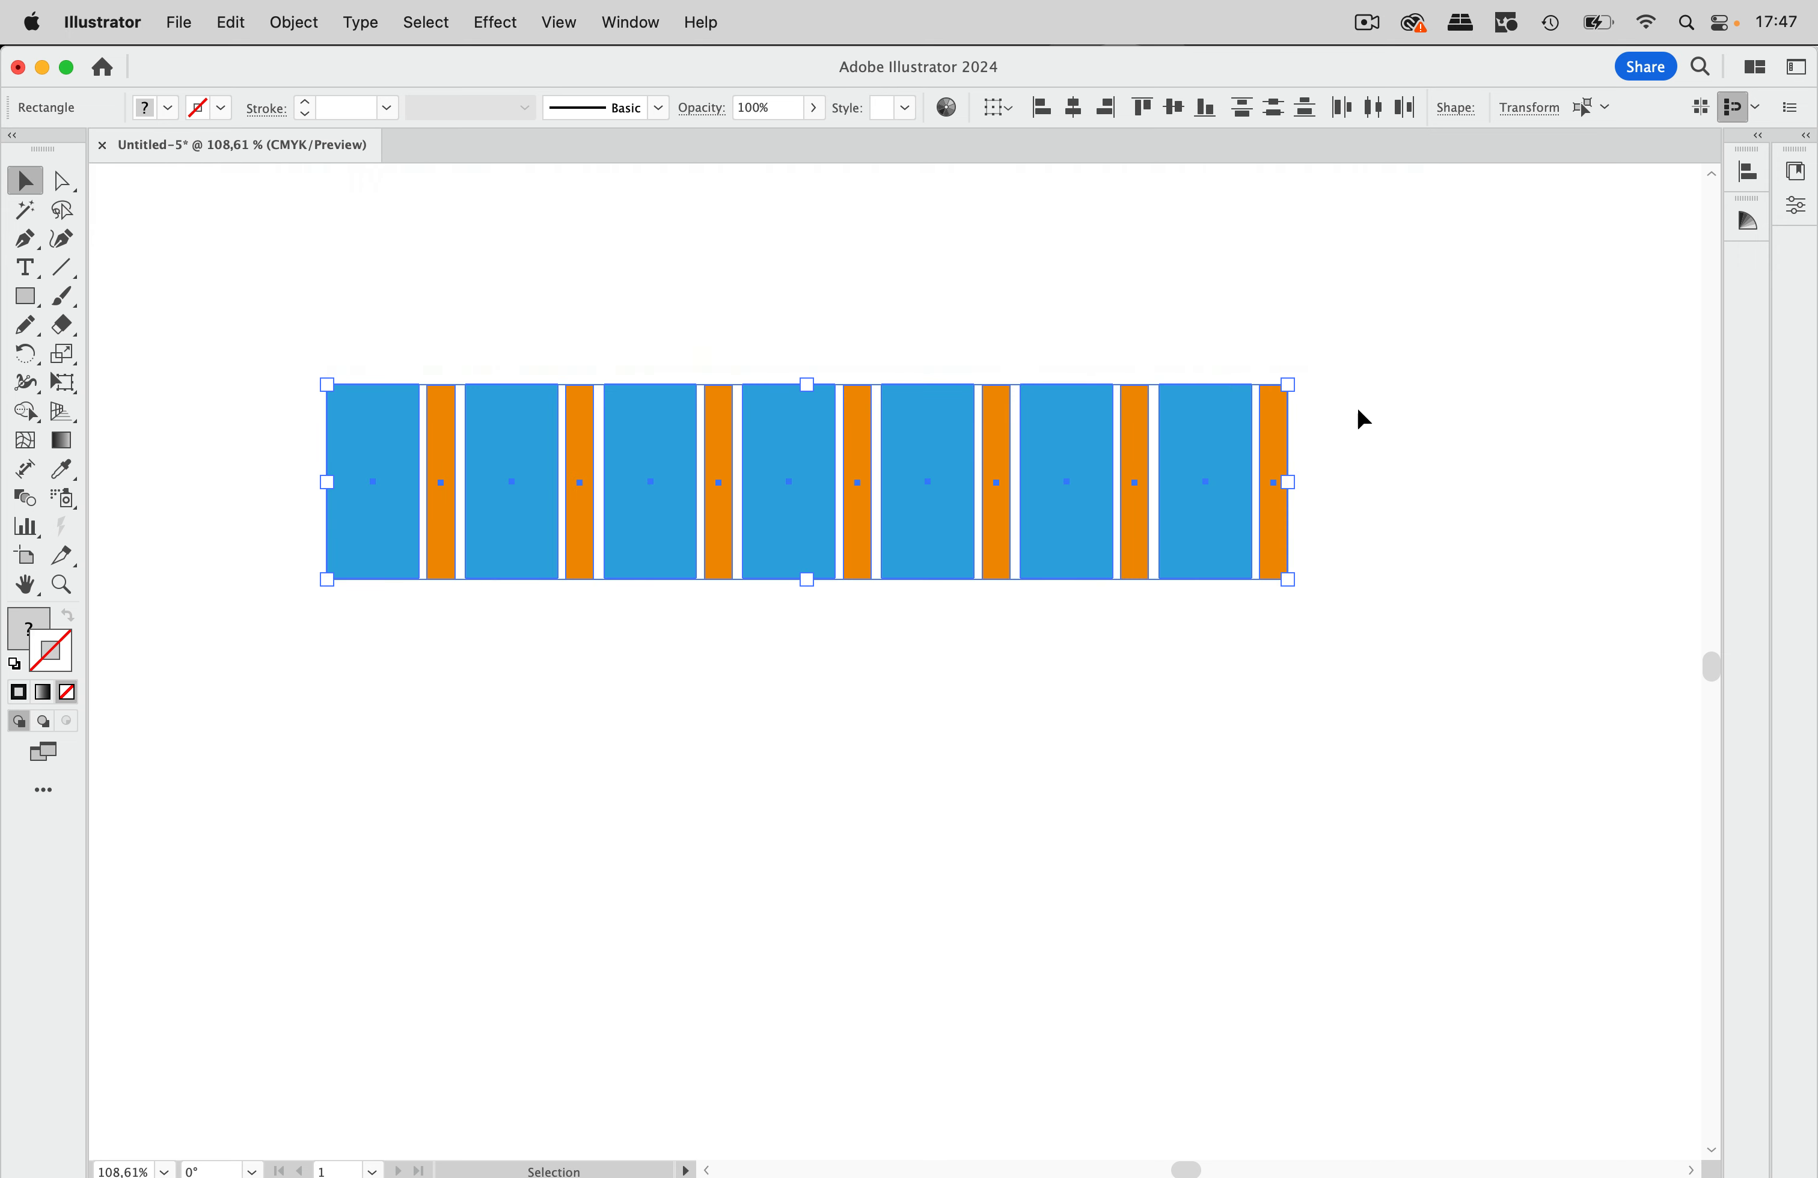
pyautogui.click(1139, 110)
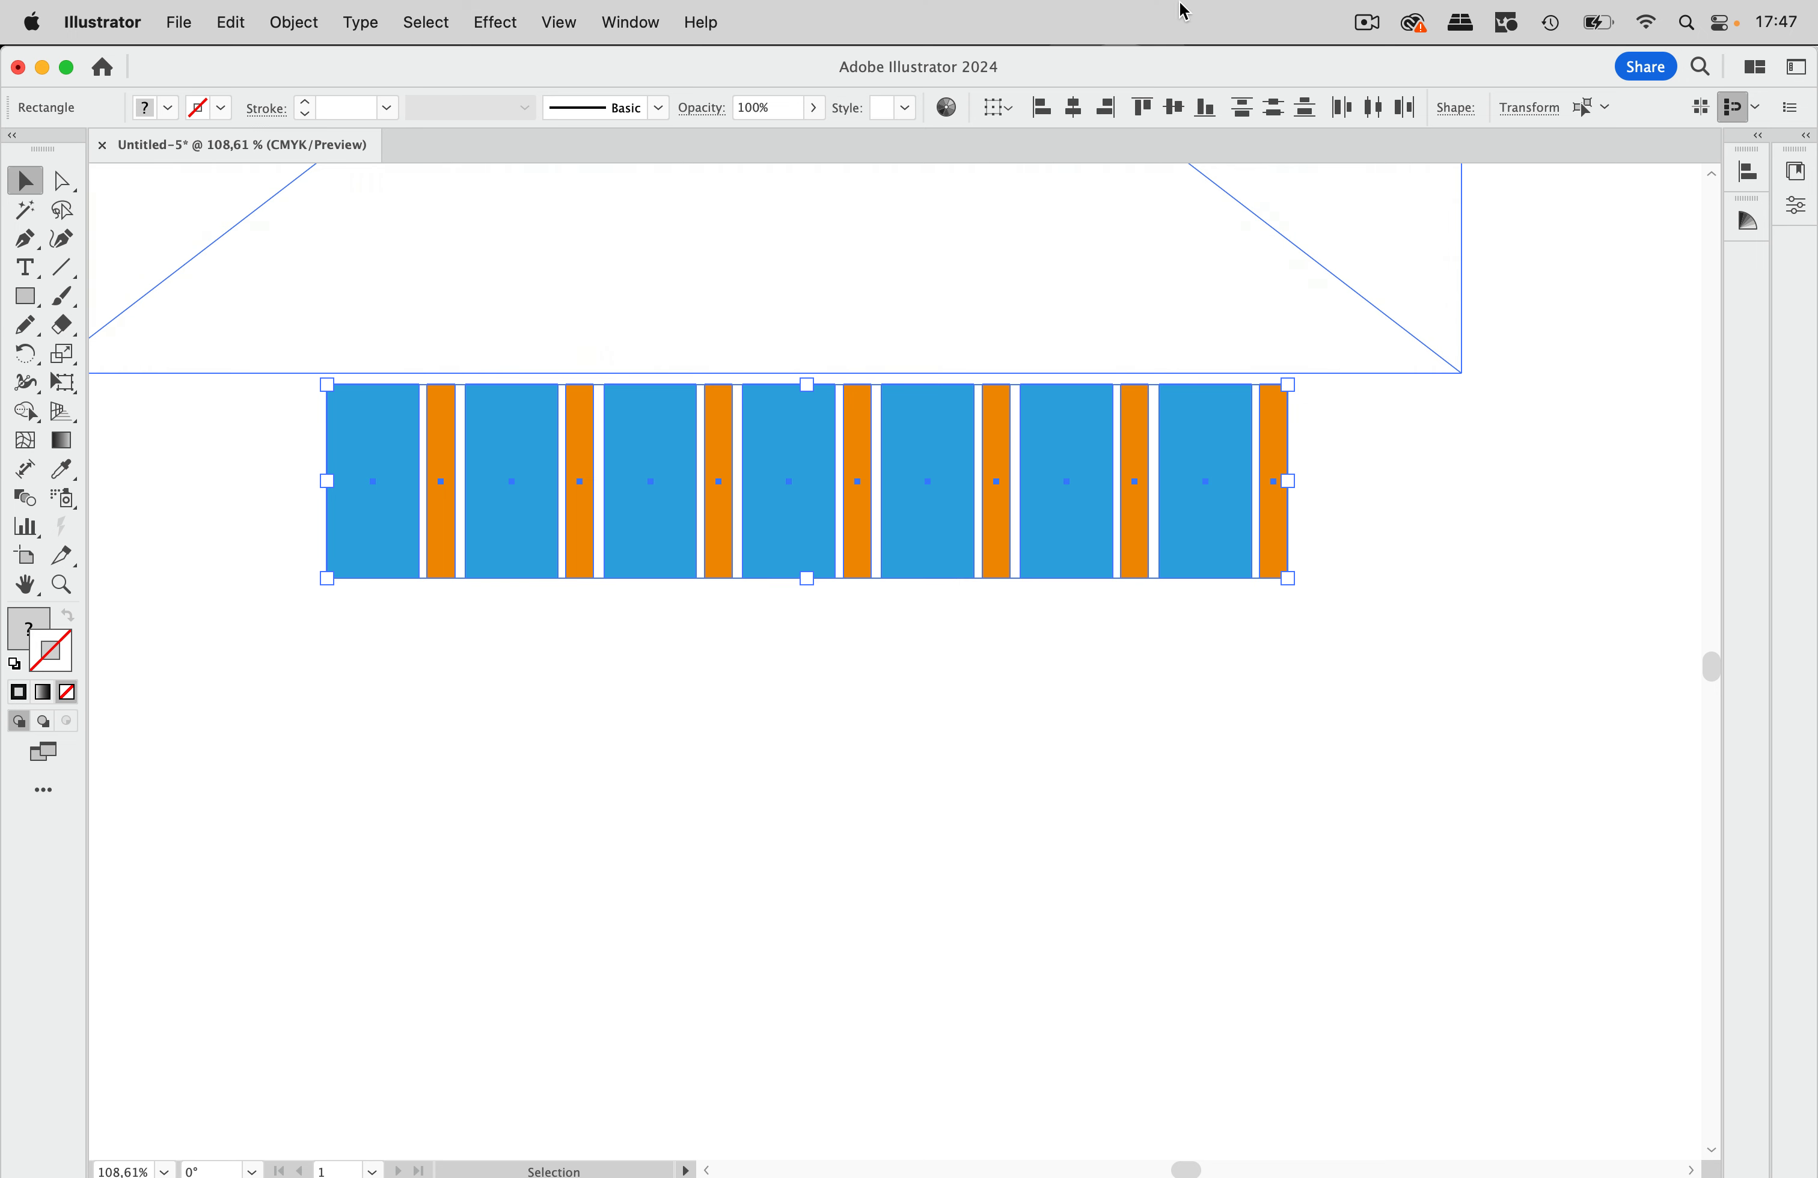
pyautogui.click(637, 29)
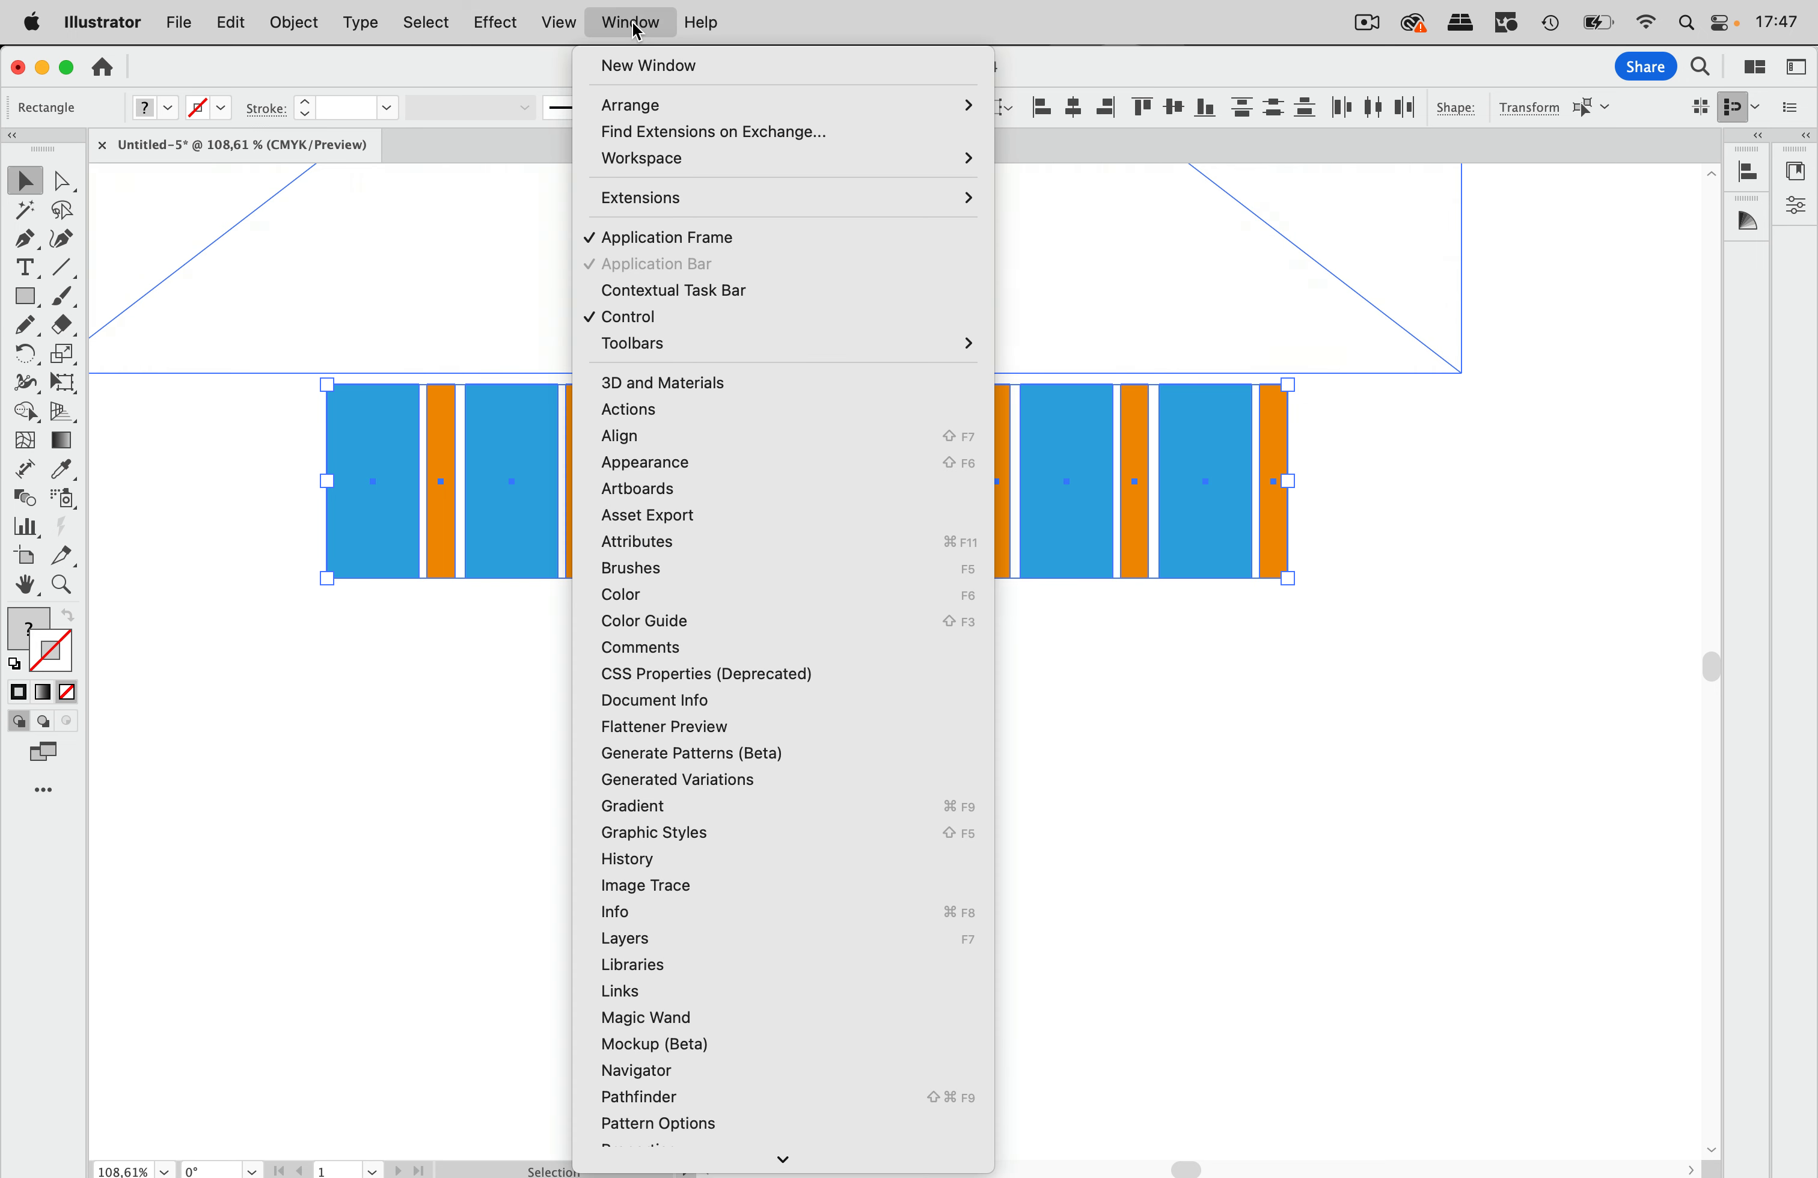
pyautogui.click(689, 437)
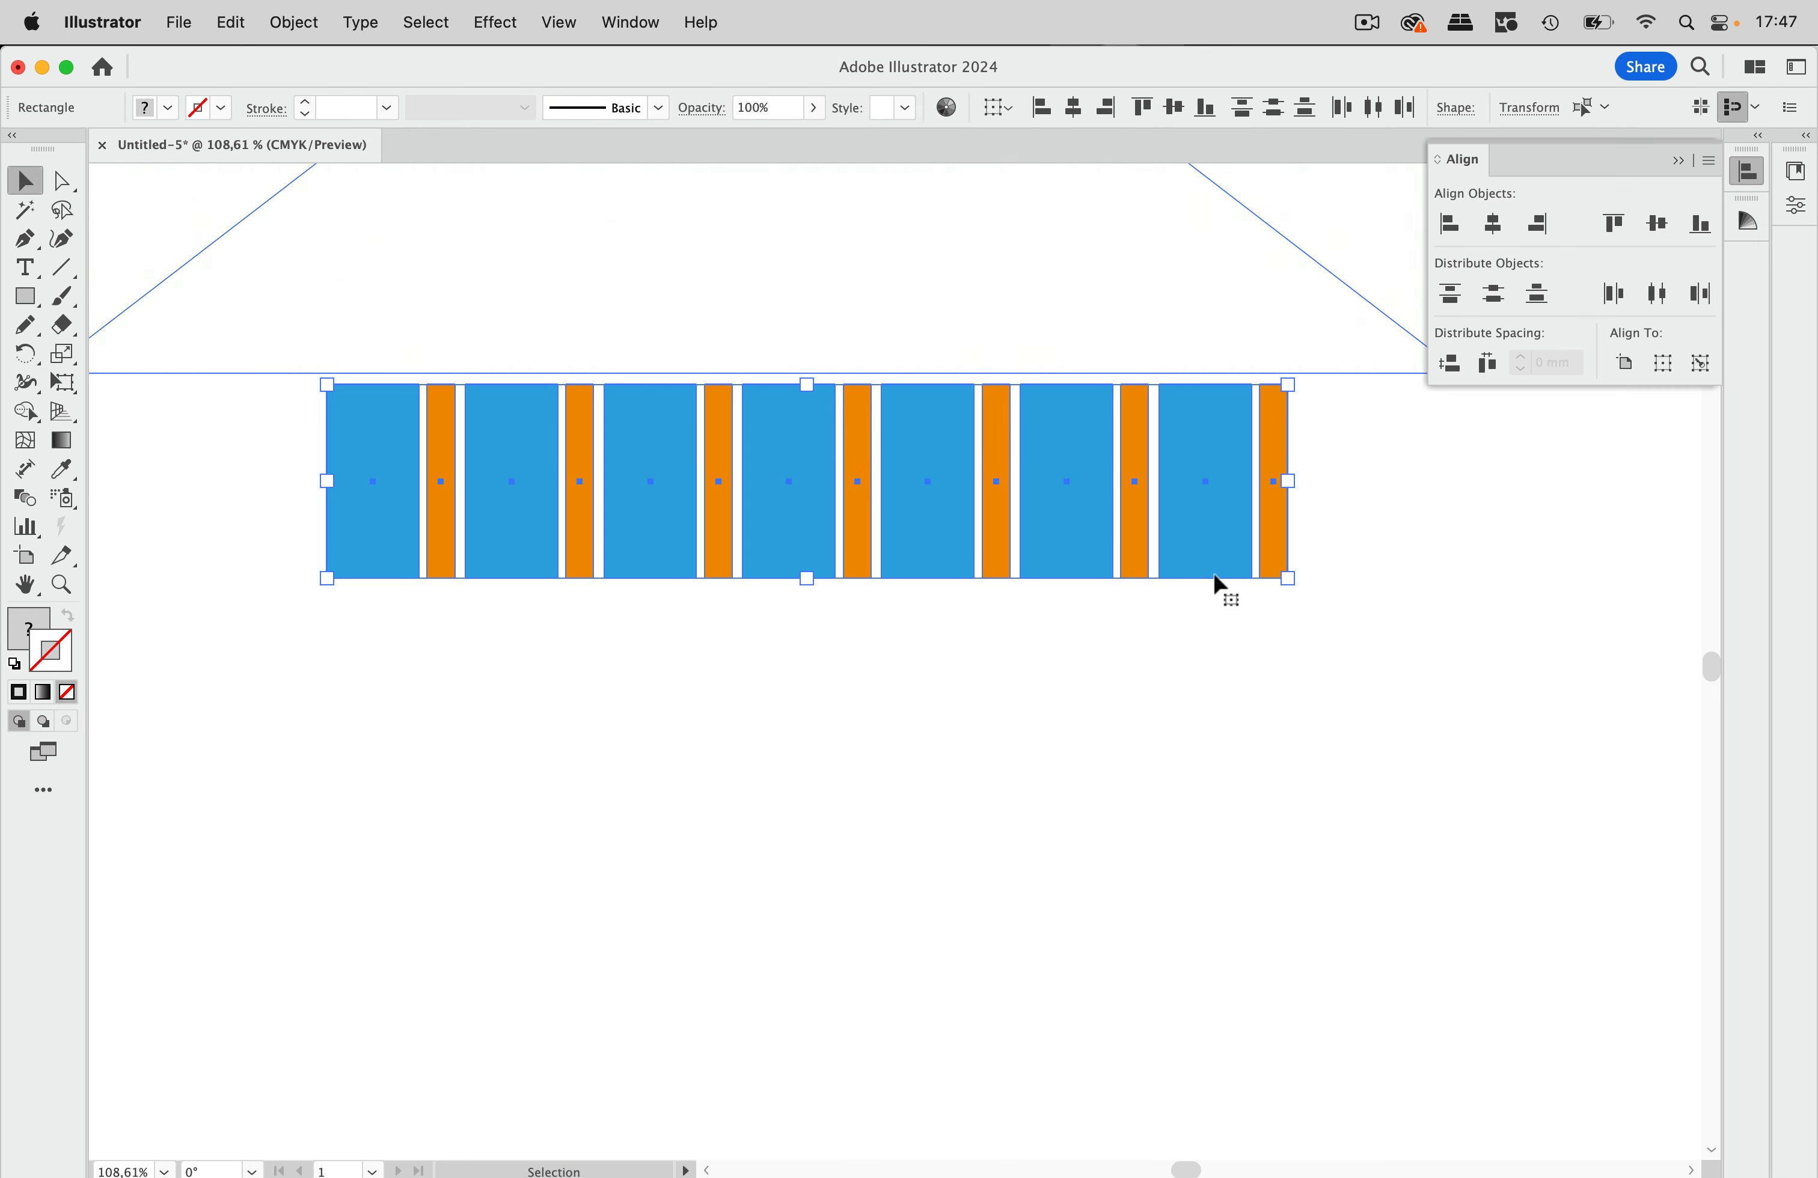
pyautogui.click(1488, 367)
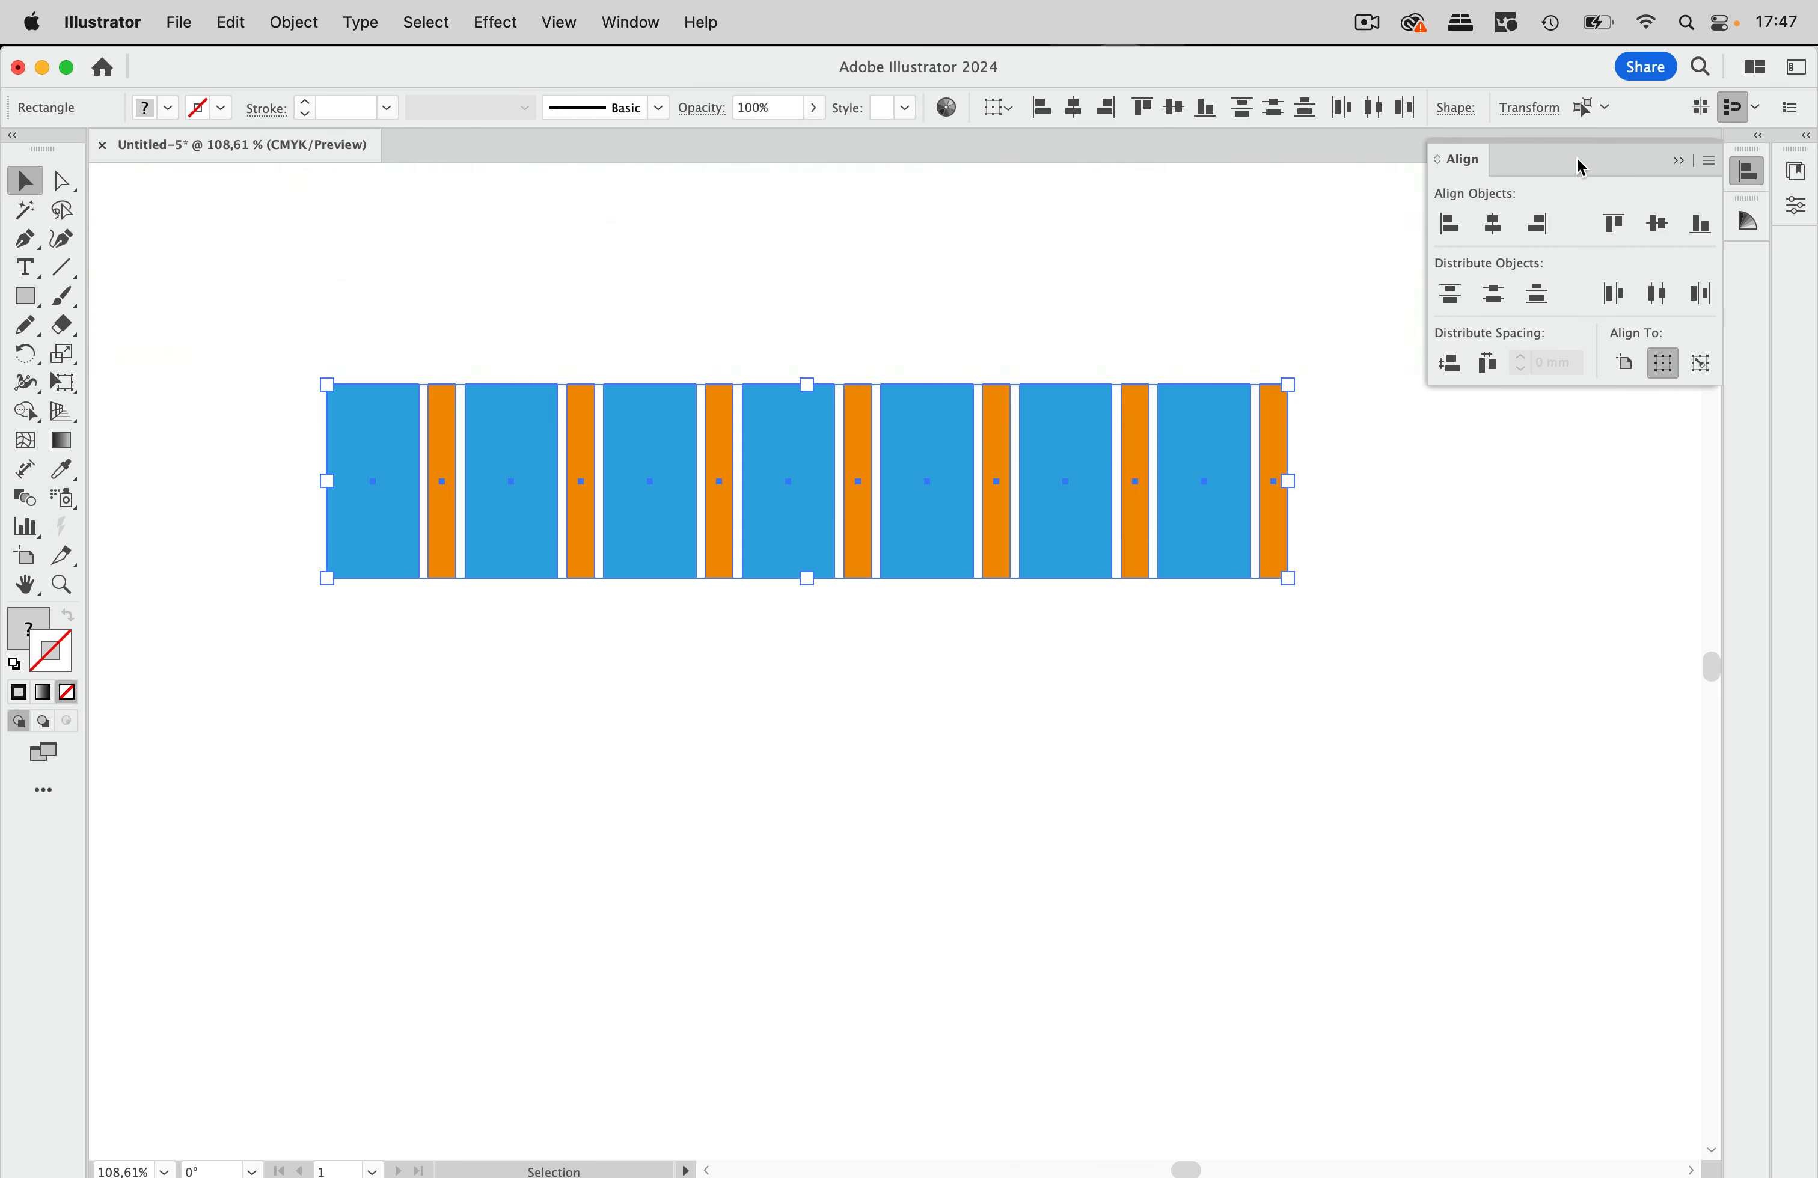
pyautogui.click(1678, 162)
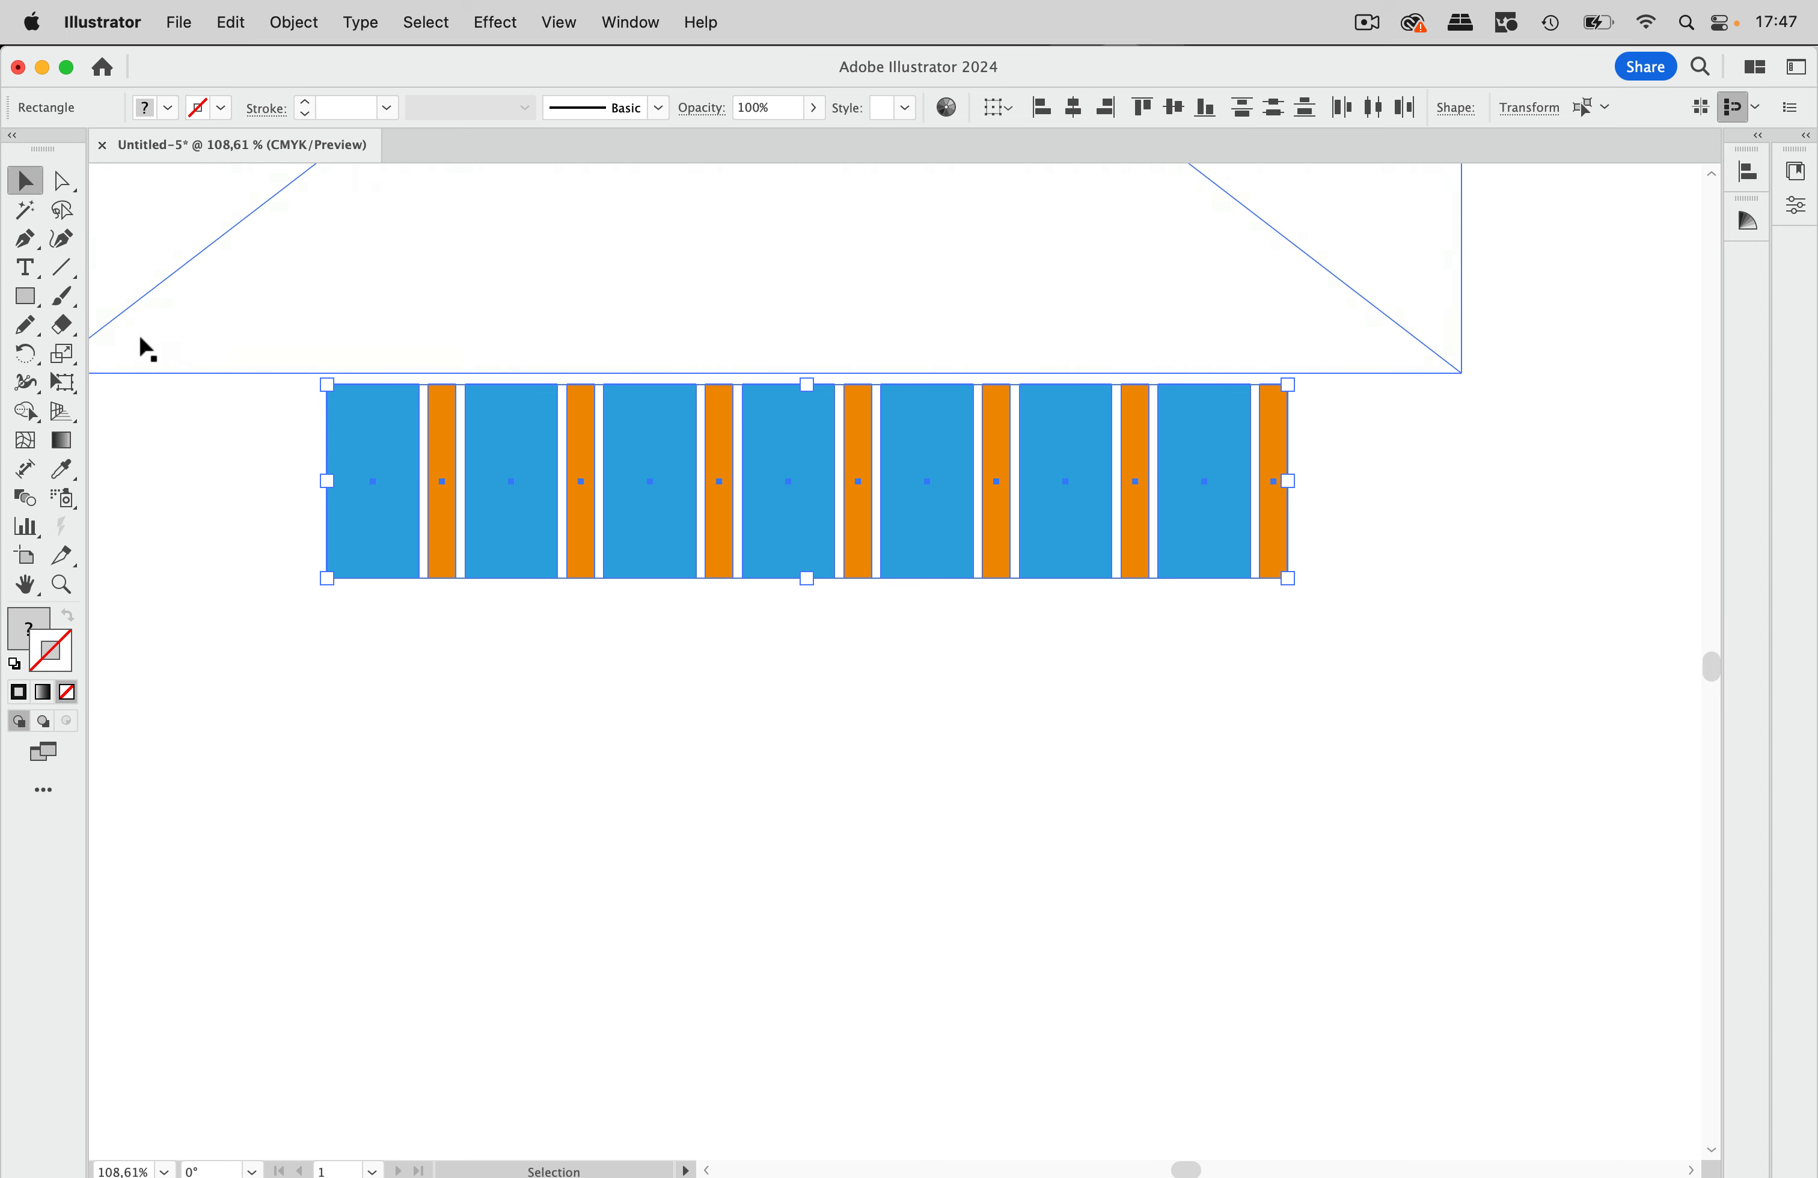
# Narrow the last blue bar slightly by shifting its right-edge anchor points left together with the final orange bar.
pyautogui.click(63, 181)
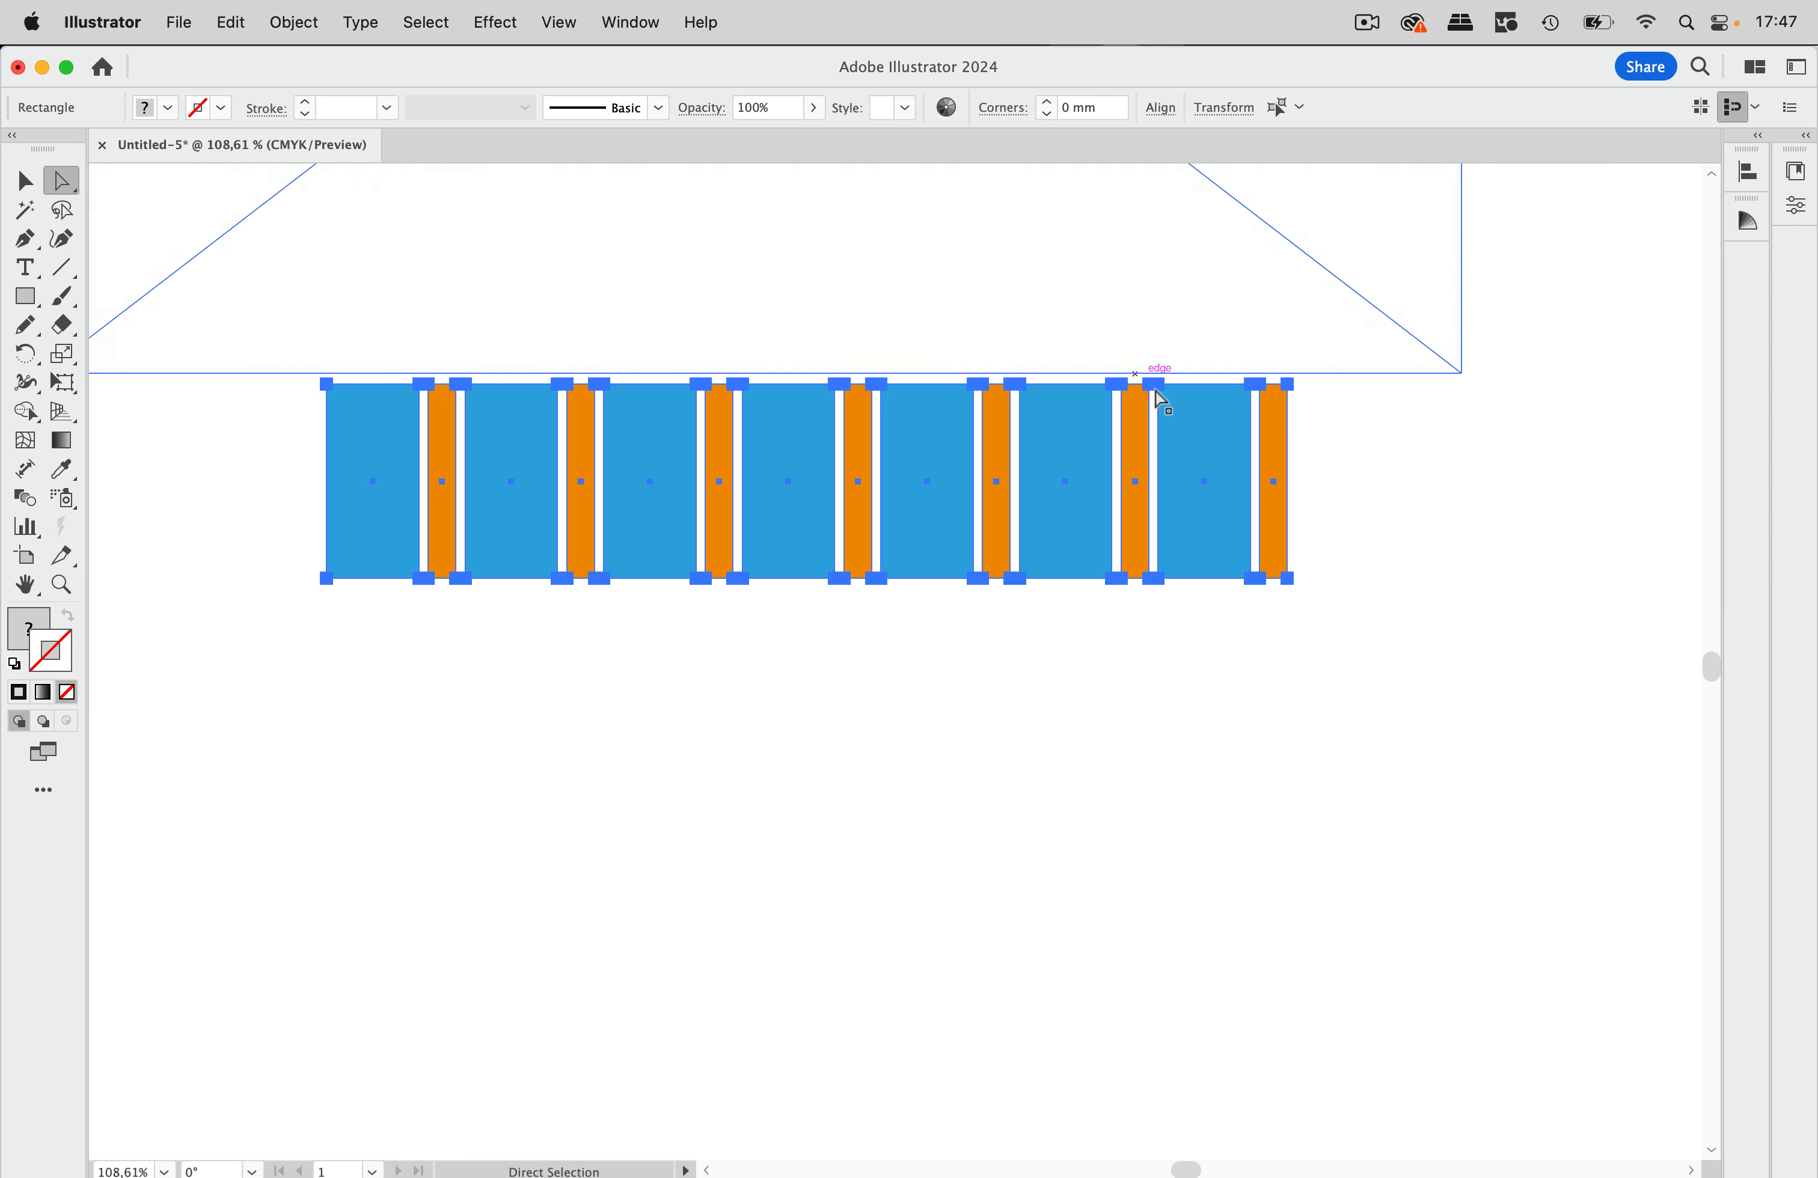
pyautogui.moveTo(1260, 322); pyautogui.dragTo(1252, 208)
pyautogui.click(1428, 373)
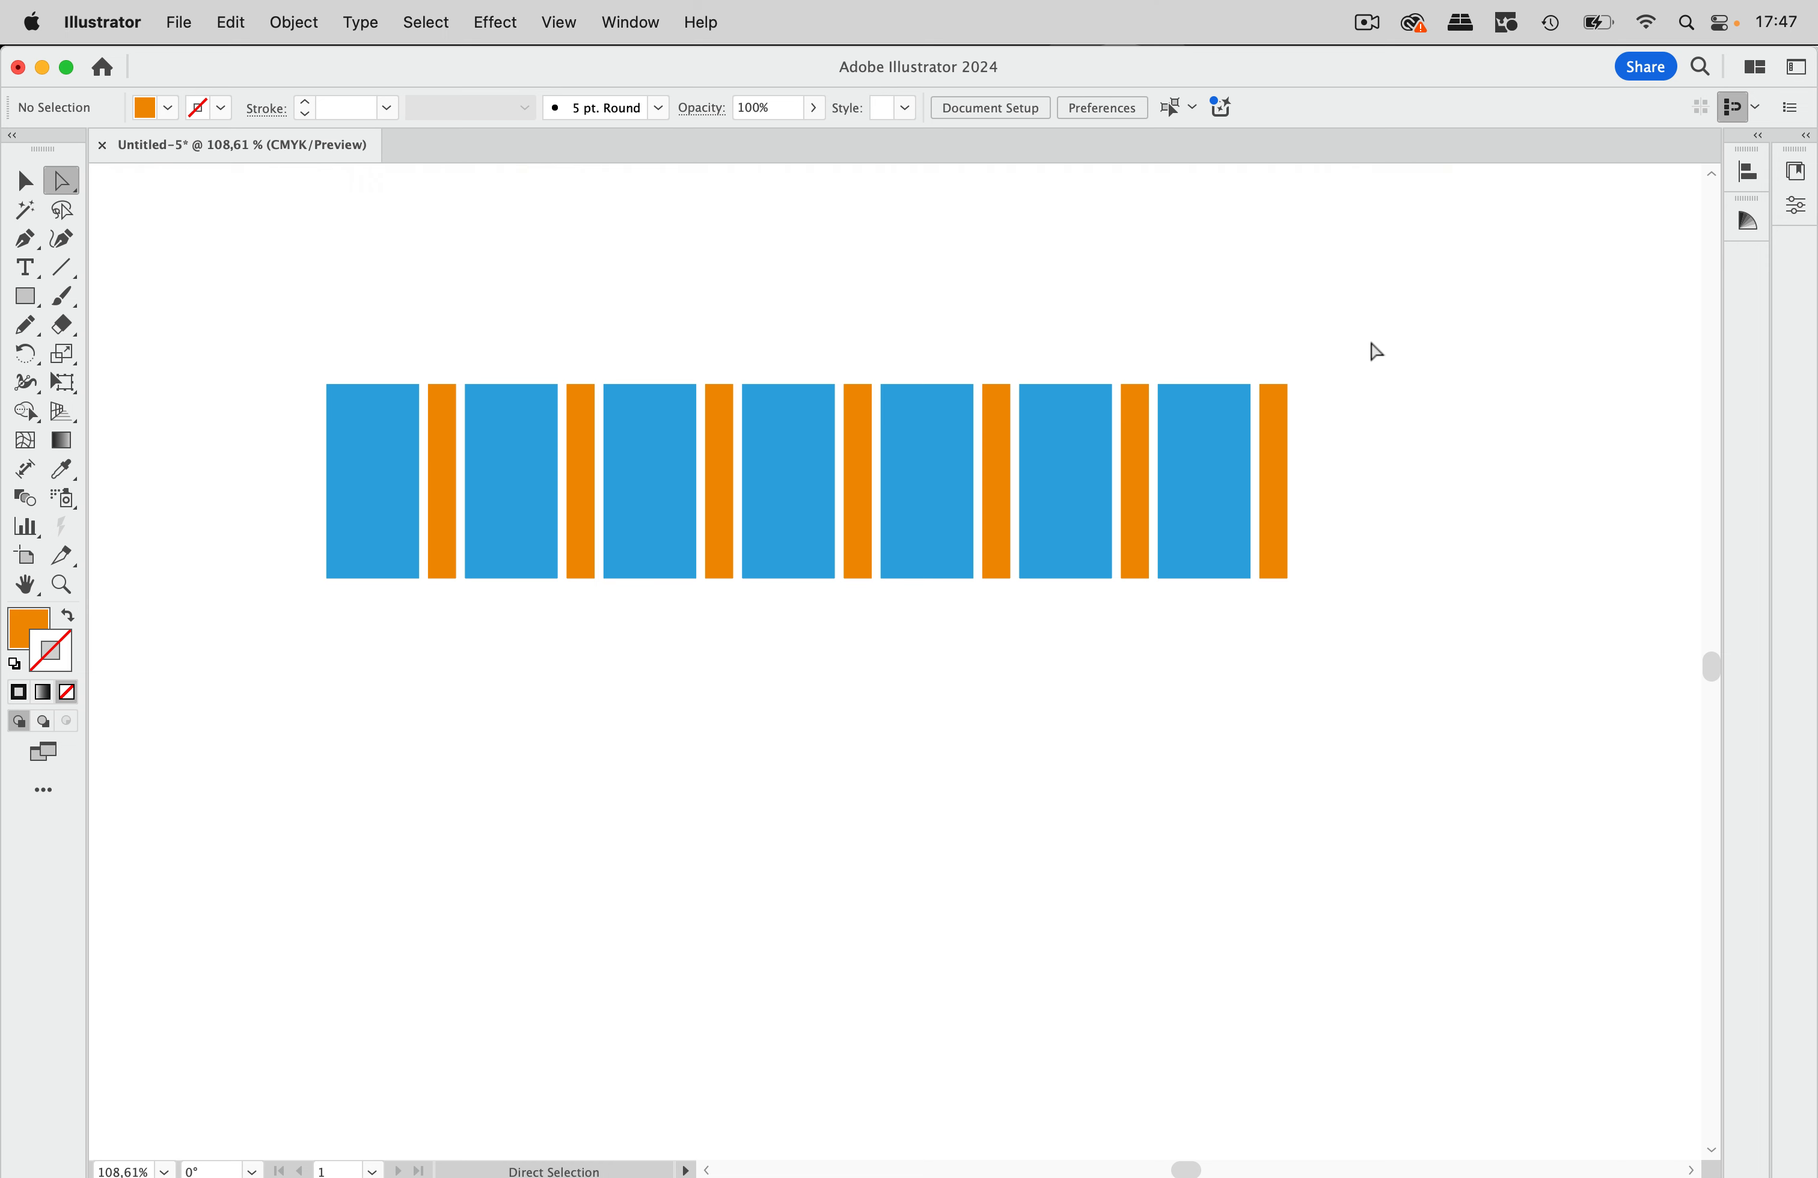
pyautogui.moveTo(1370, 344); pyautogui.dragTo(1212, 645)
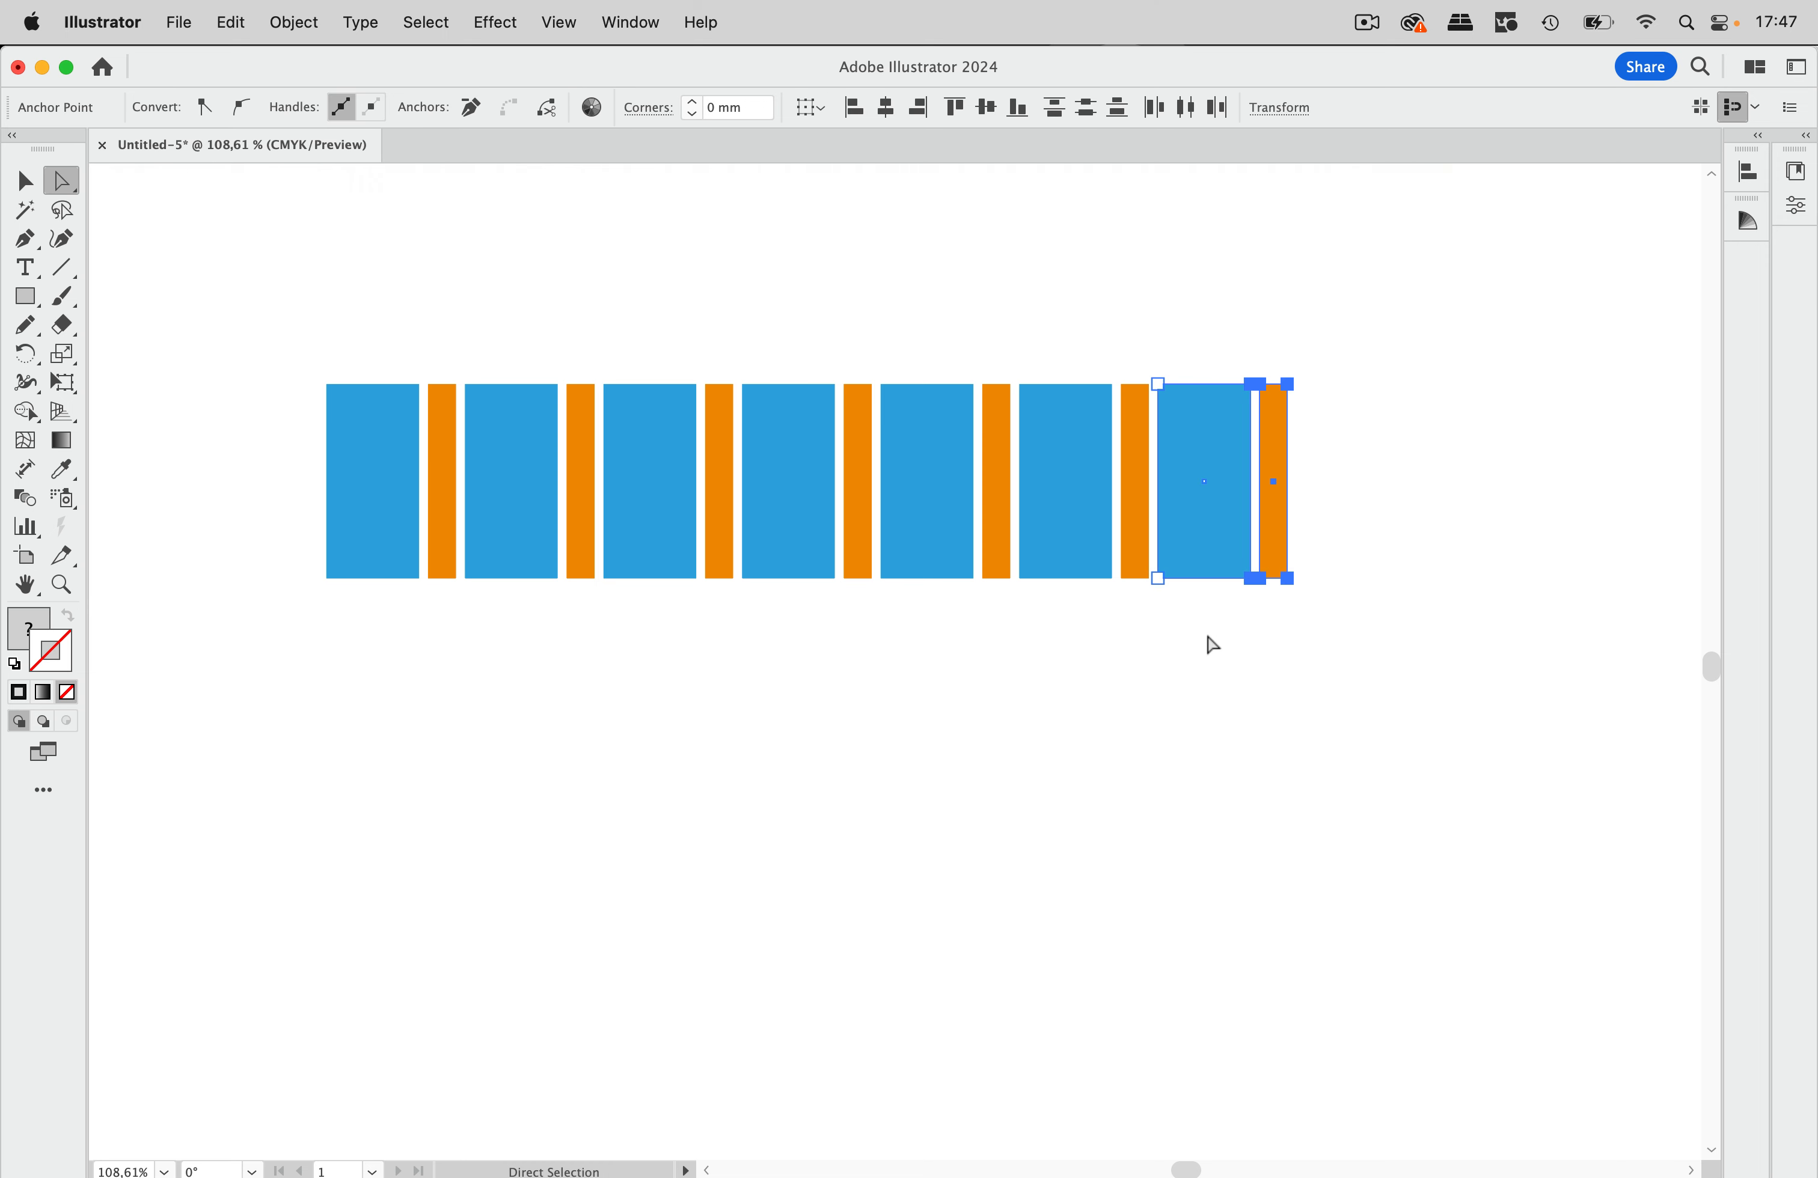
pyautogui.press('Left')
pyautogui.press('Left')
pyautogui.press('Left')
pyautogui.press('Left')
pyautogui.press('Left')
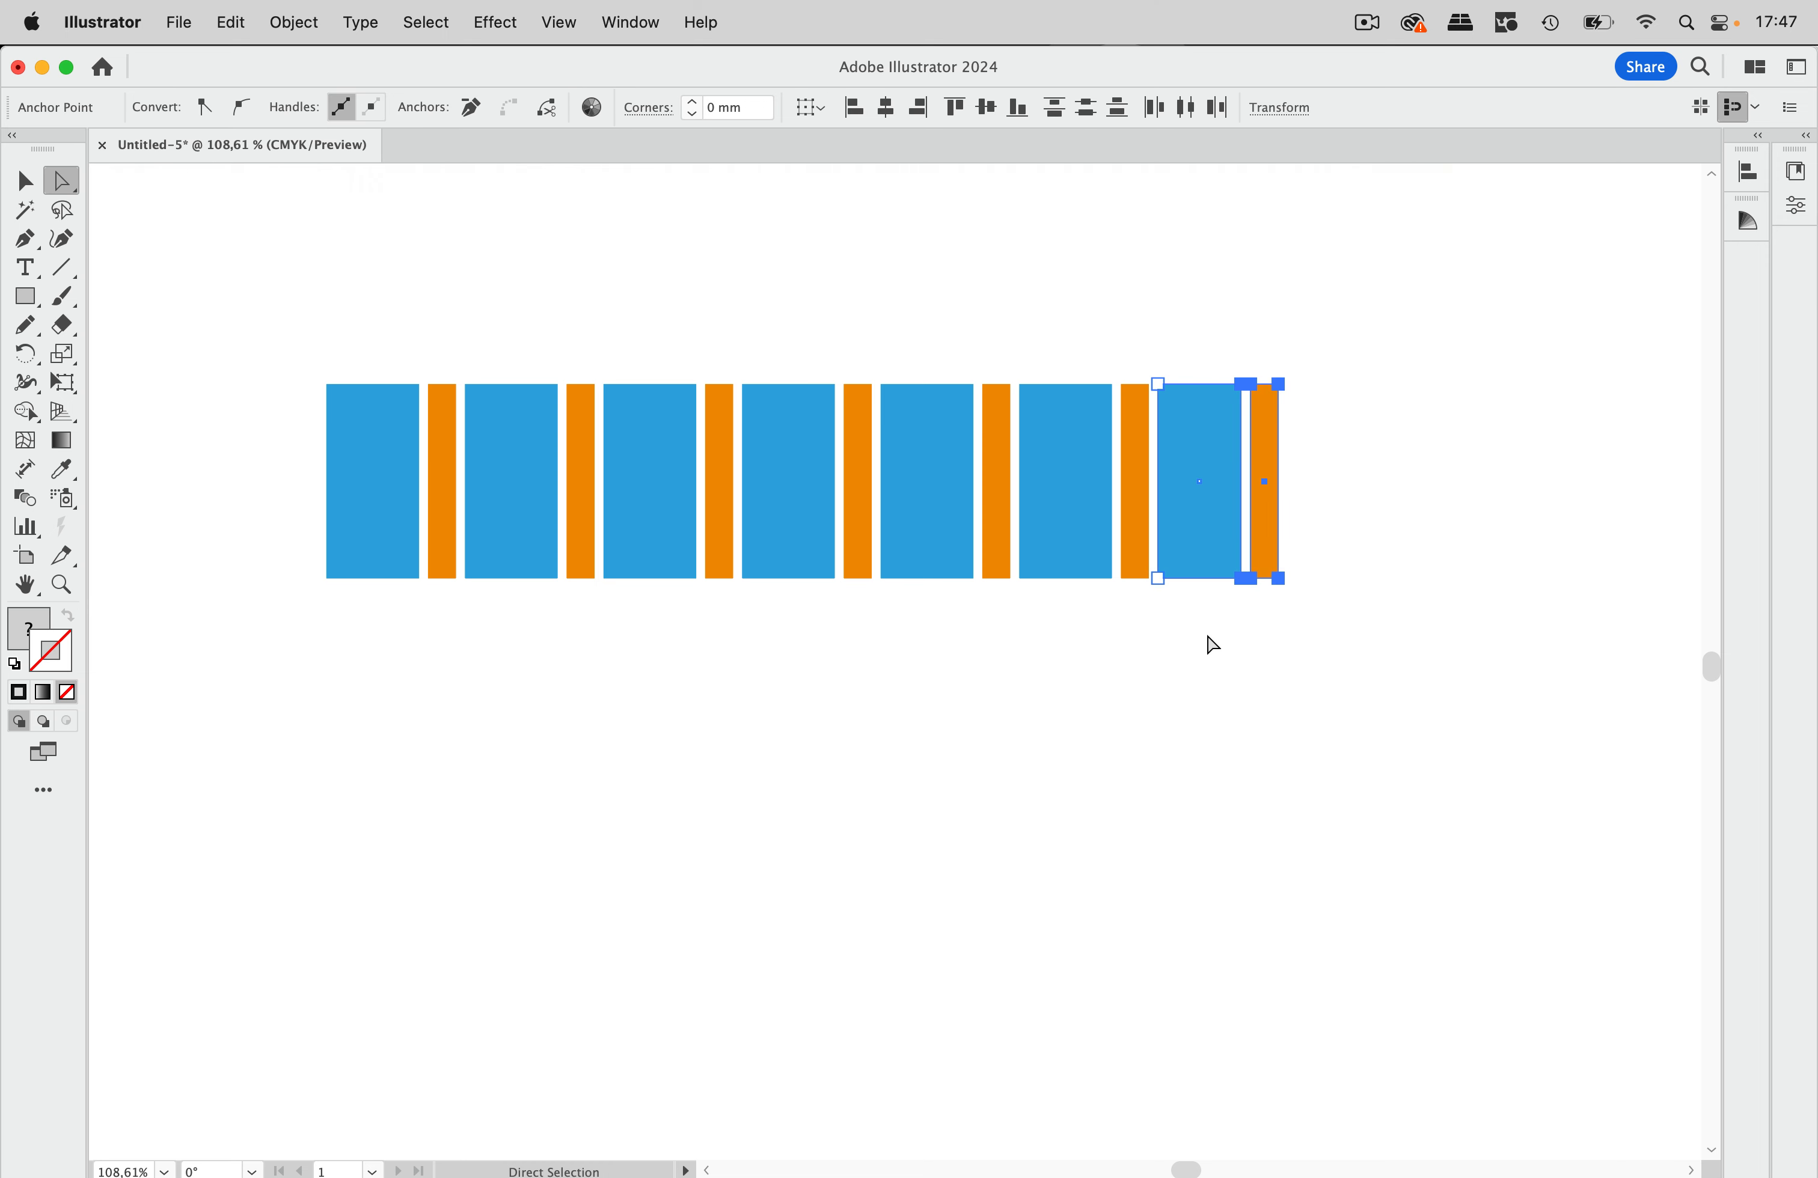
# Narrow the sixth blue bar by shifting its right-edge anchor points left together with all bars beyond it.
pyautogui.click(1391, 403)
pyautogui.moveTo(1385, 359); pyautogui.dragTo(1064, 679)
pyautogui.press('Left')
pyautogui.press('Left')
pyautogui.press('Left')
pyautogui.press('Left')
pyautogui.press('Left')
pyautogui.press('Left')
pyautogui.press('Left')
pyautogui.press('Left')
pyautogui.press('Left')
pyautogui.press('Left')
pyautogui.press('Left')
pyautogui.press('Left')
pyautogui.press('Left')
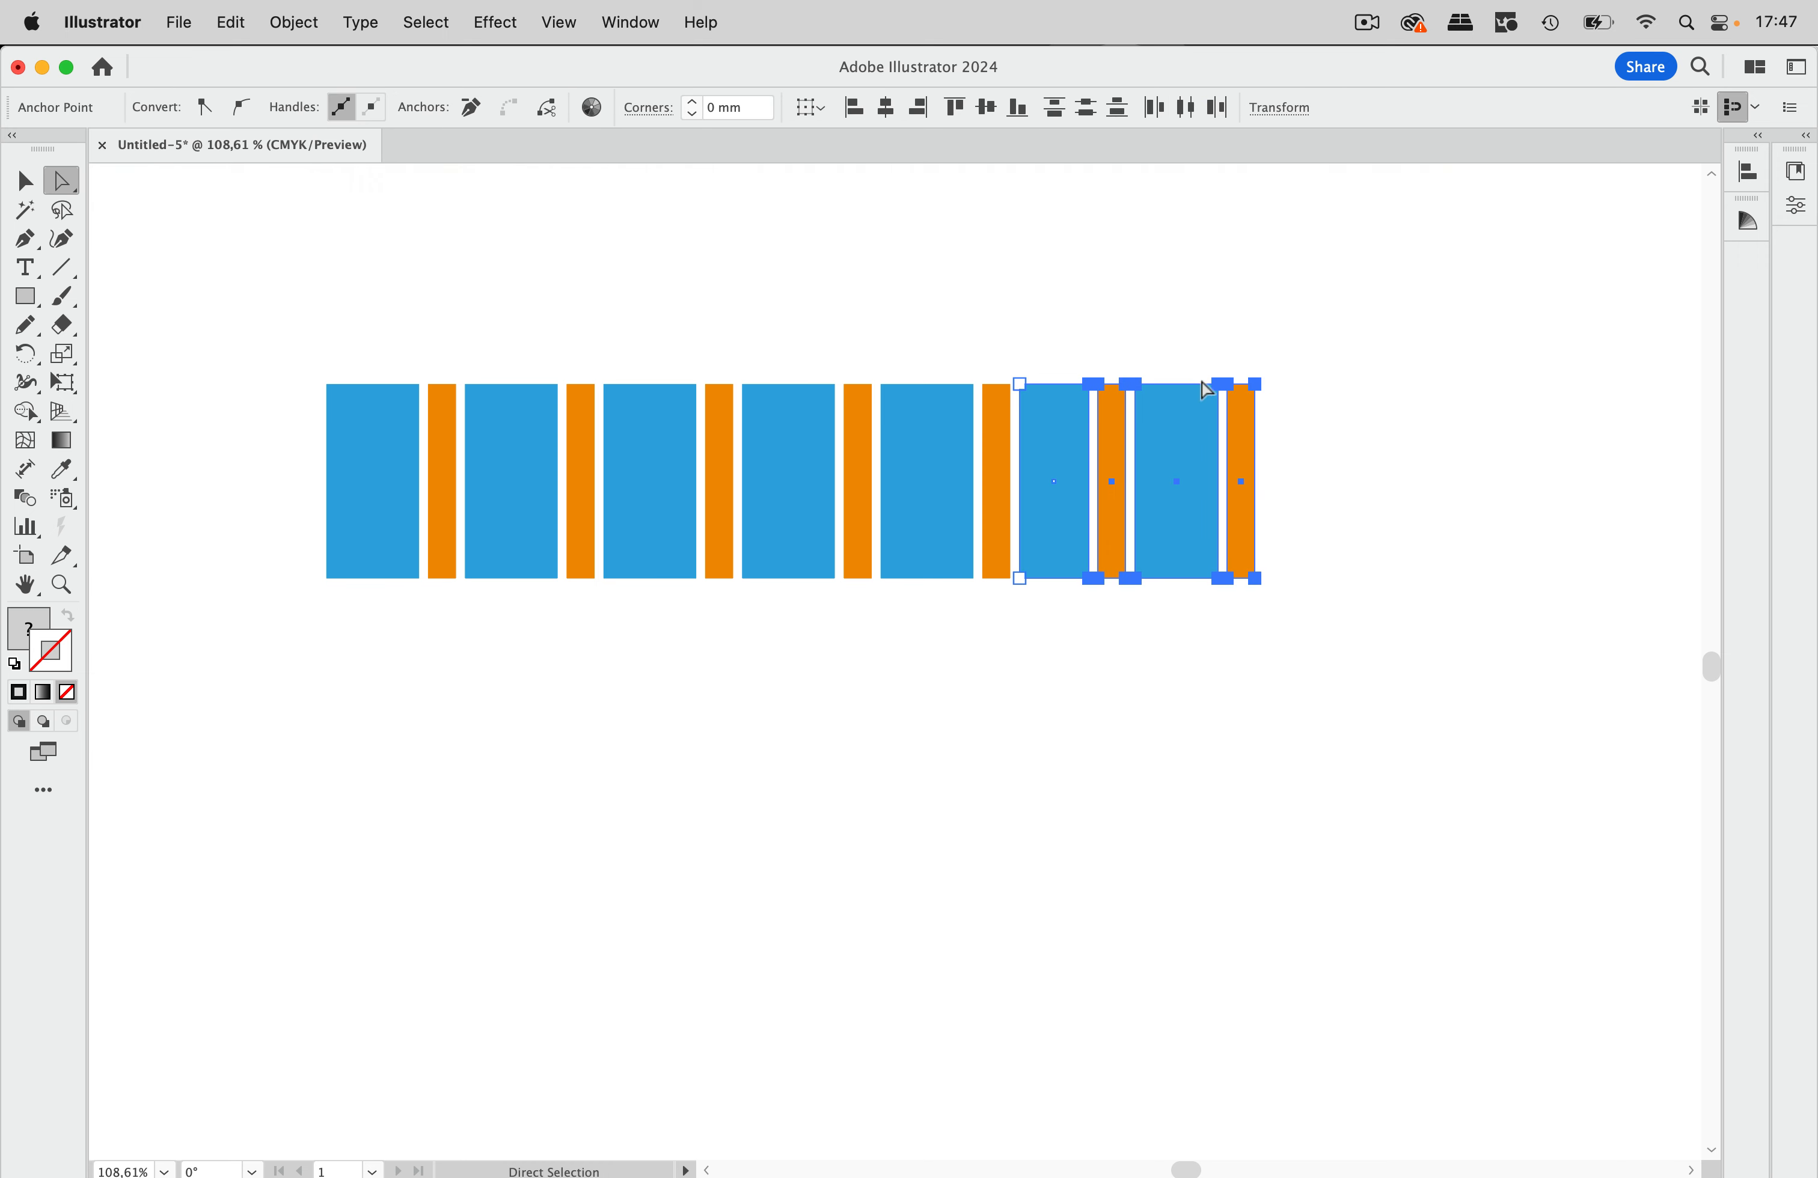
# Narrow the sixth orange bar by shifting its right-edge anchor points left together with the last blue and orange bars.
pyautogui.moveTo(1338, 349); pyautogui.dragTo(1116, 628)
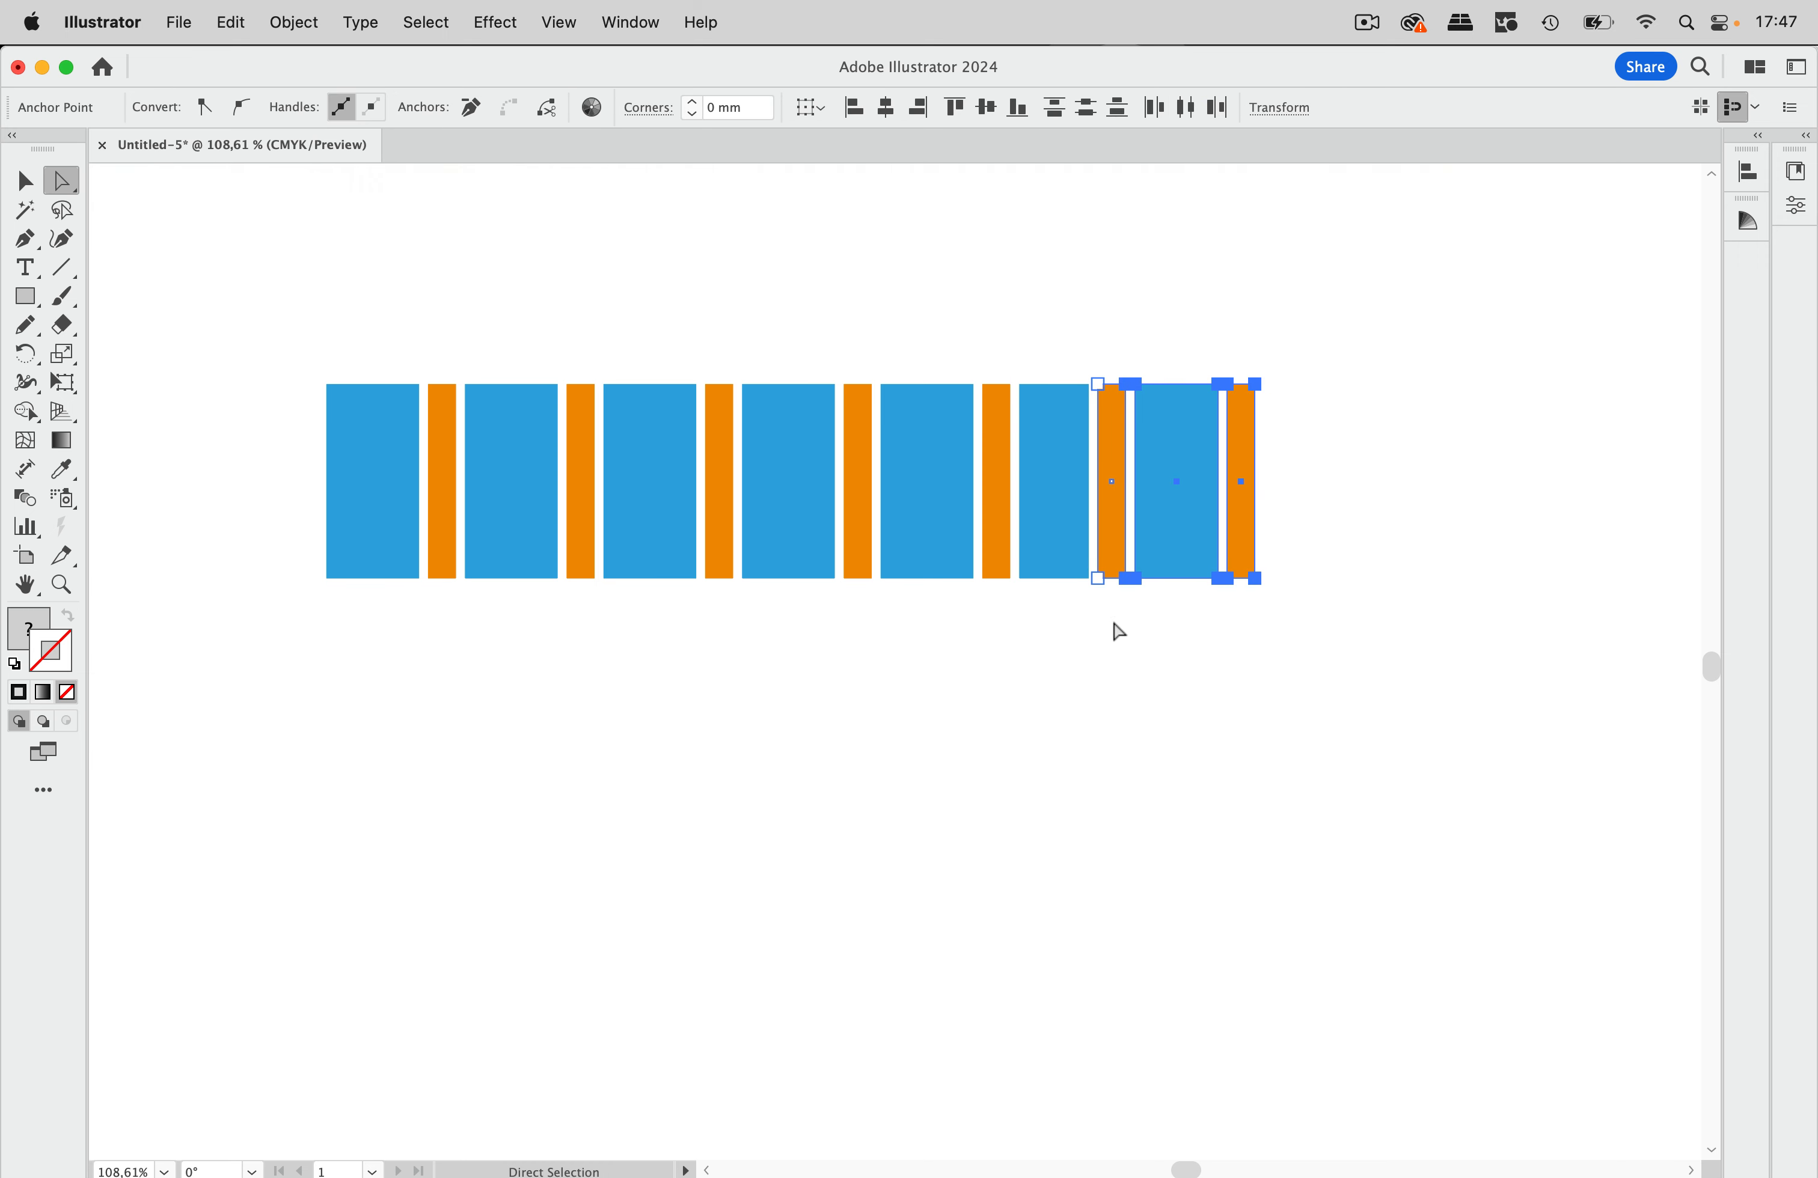
pyautogui.press('Left')
pyautogui.press('Left')
pyautogui.press('Left')
pyautogui.press('Left')
# Widen the first orange bar by shifting its left-edge anchor points left together with the first blue bar.
pyautogui.moveTo(236, 358); pyautogui.dragTo(429, 587)
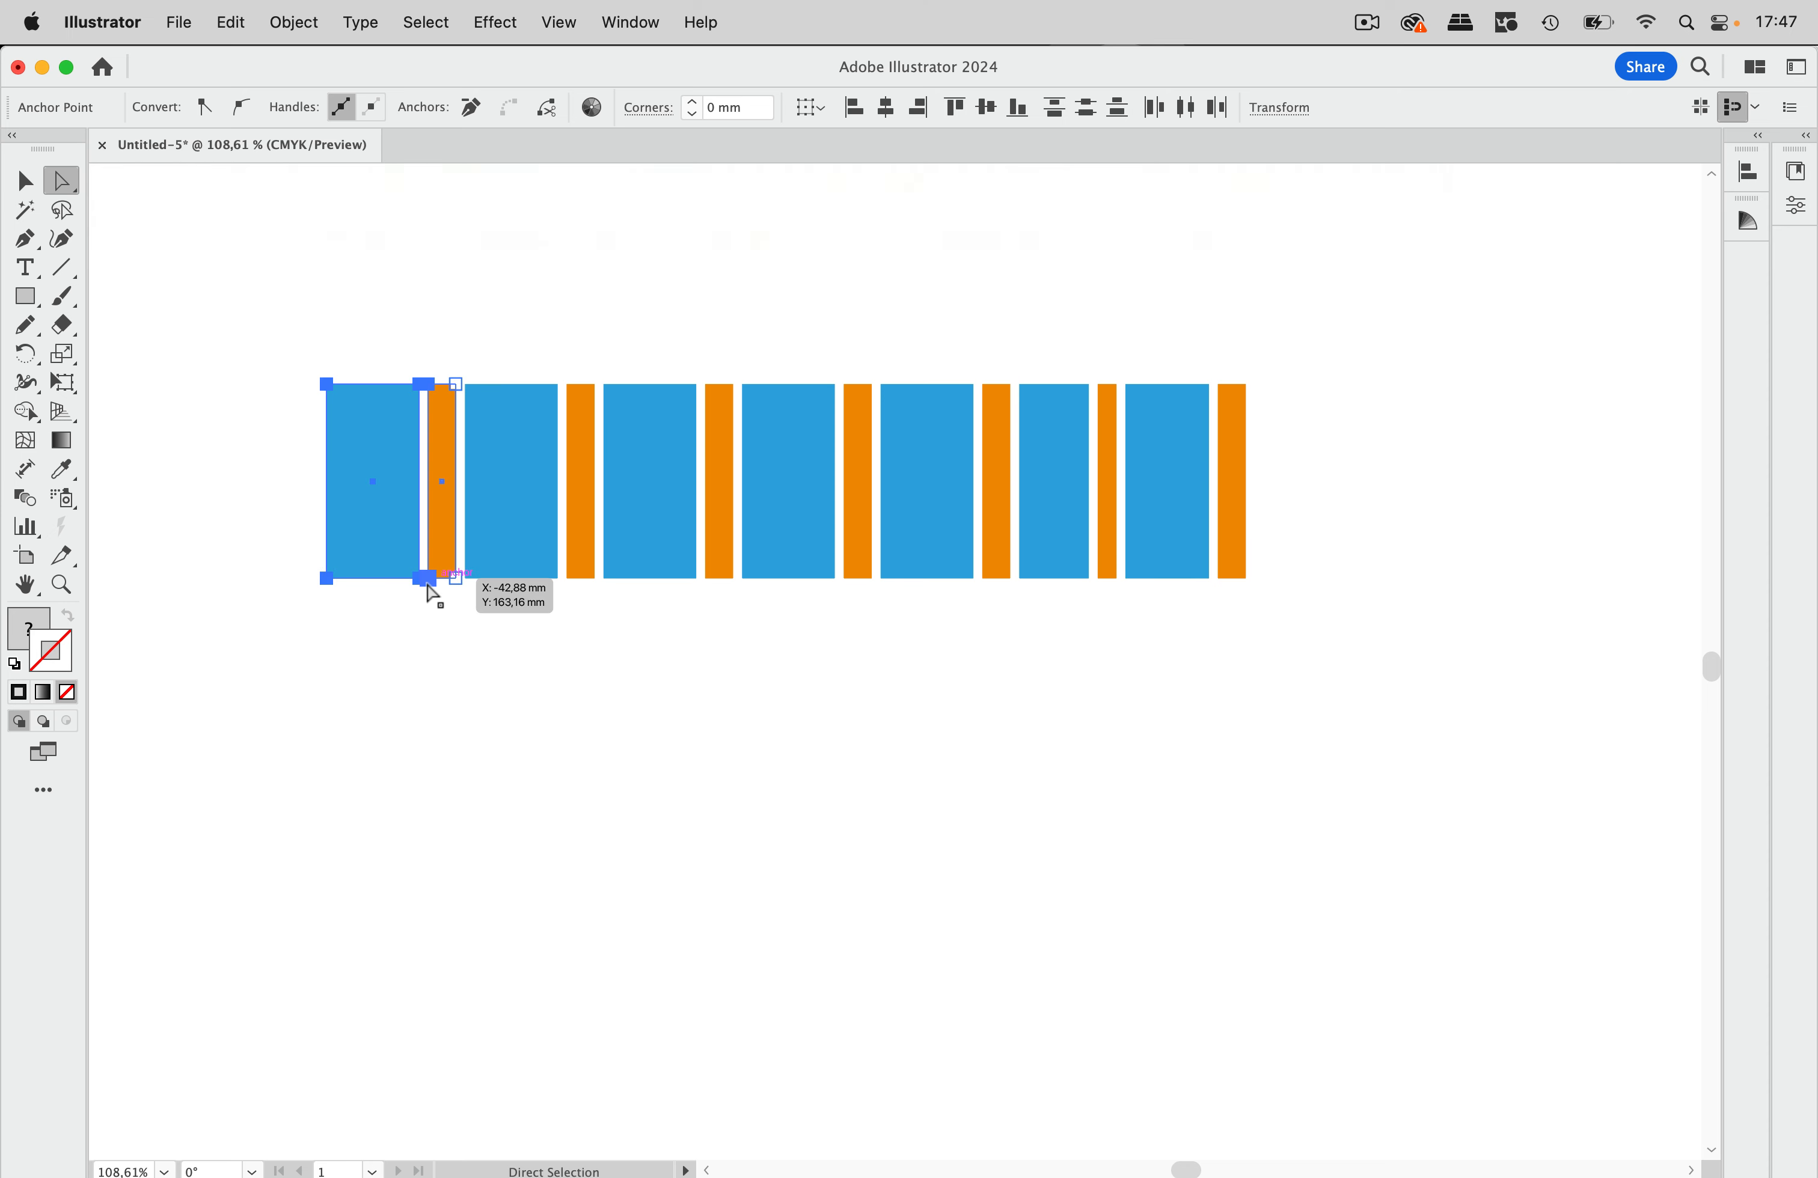
pyautogui.press('Left')
pyautogui.press('Left')
pyautogui.press('Left')
pyautogui.press('Left')
# Narrow the second blue bar by shifting its left-edge anchor points right together with the first blue and orange bars.
pyautogui.moveTo(253, 346); pyautogui.dragTo(508, 645)
pyautogui.press('Right')
pyautogui.press('Right')
pyautogui.press('Right')
pyautogui.press('Right')
pyautogui.press('Right')
pyautogui.press('Right')
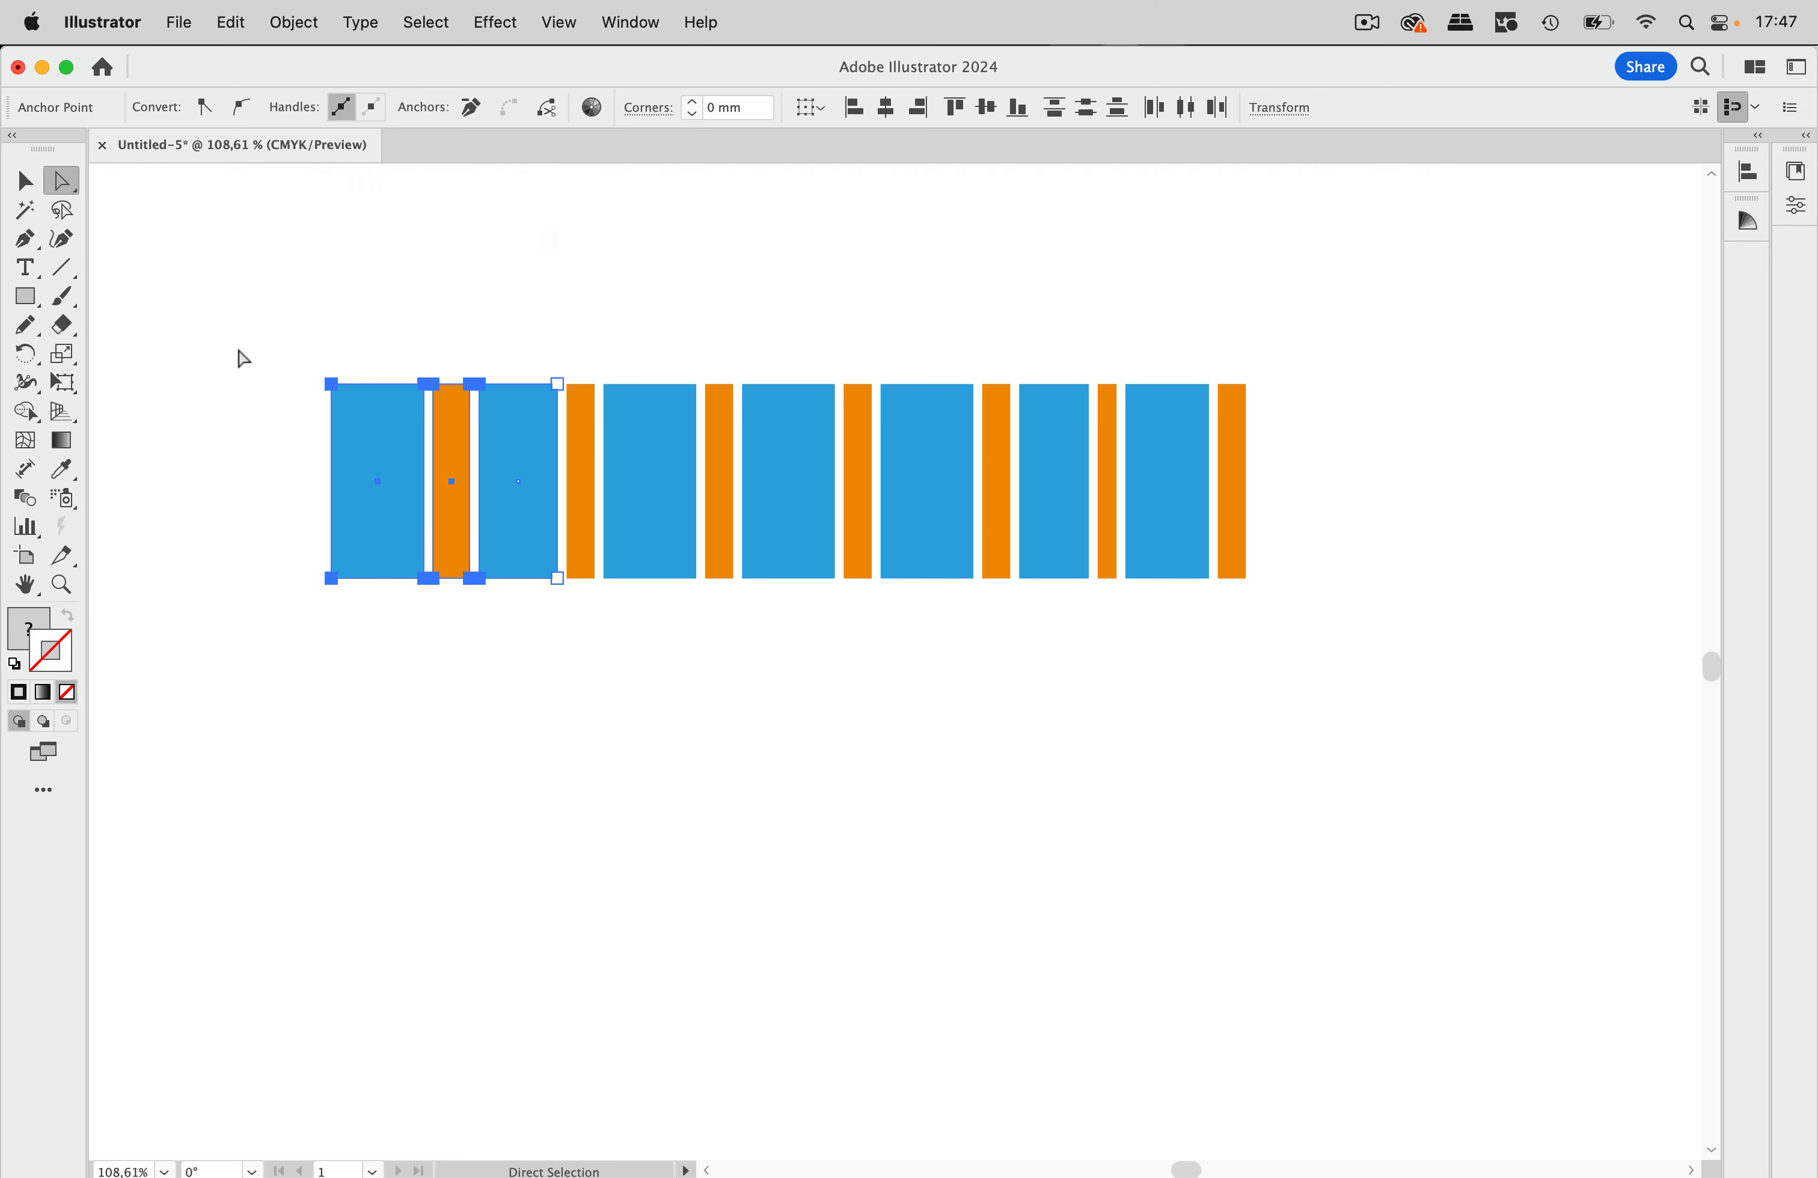
# Widen the third blue bar by shifting its left-edge anchor points left together with all bars before it.
pyautogui.moveTo(230, 342); pyautogui.dragTo(684, 648)
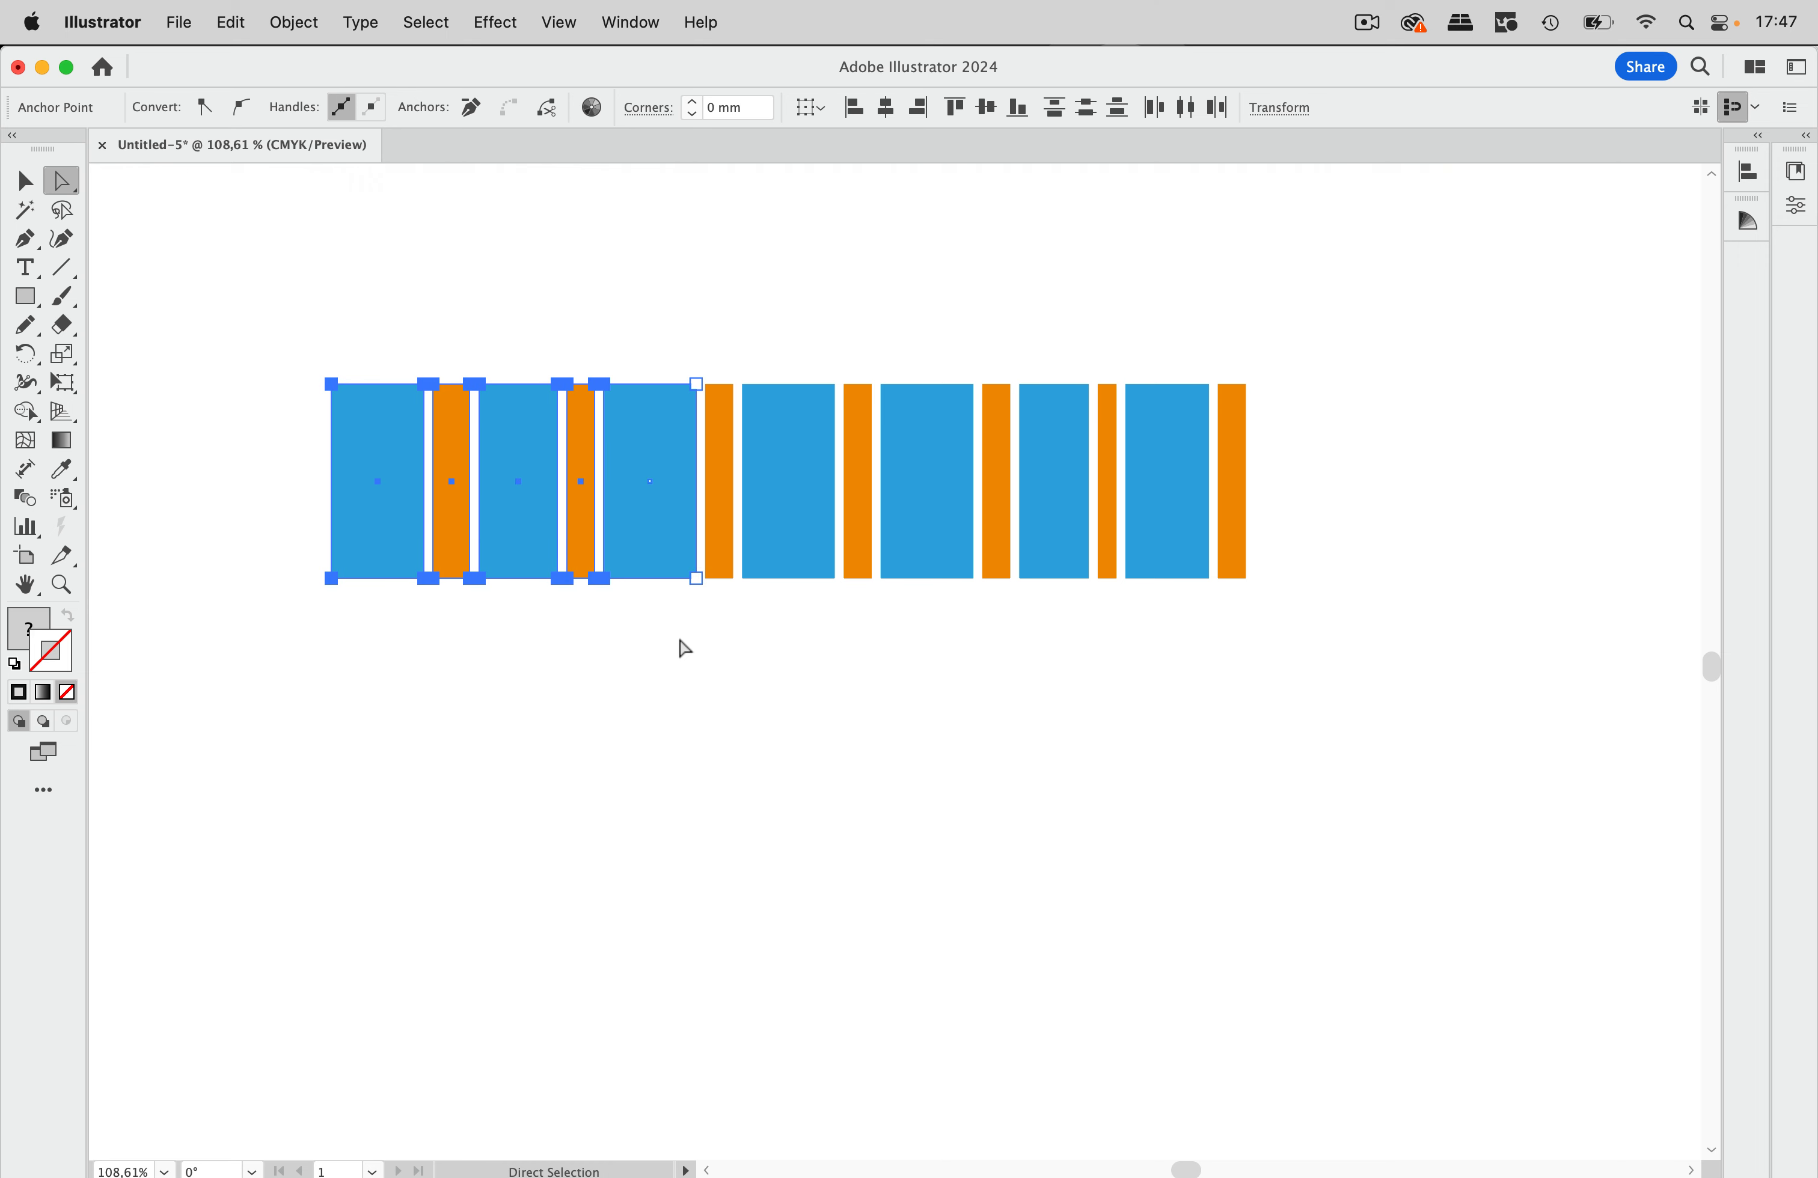
pyautogui.press('Left')
pyautogui.press('Left')
pyautogui.press('Left')
pyautogui.press('Left')
pyautogui.press('Left')
pyautogui.press('Left')
pyautogui.press('Left')
pyautogui.press('Left')
# Widen the fourth blue bar by shifting its left-edge anchor points left together with all bars before it.
pyautogui.moveTo(257, 328); pyautogui.dragTo(780, 642)
pyautogui.press('Left')
pyautogui.press('Left')
pyautogui.press('Left')
pyautogui.press('Left')
pyautogui.press('Left')
pyautogui.press('Left')
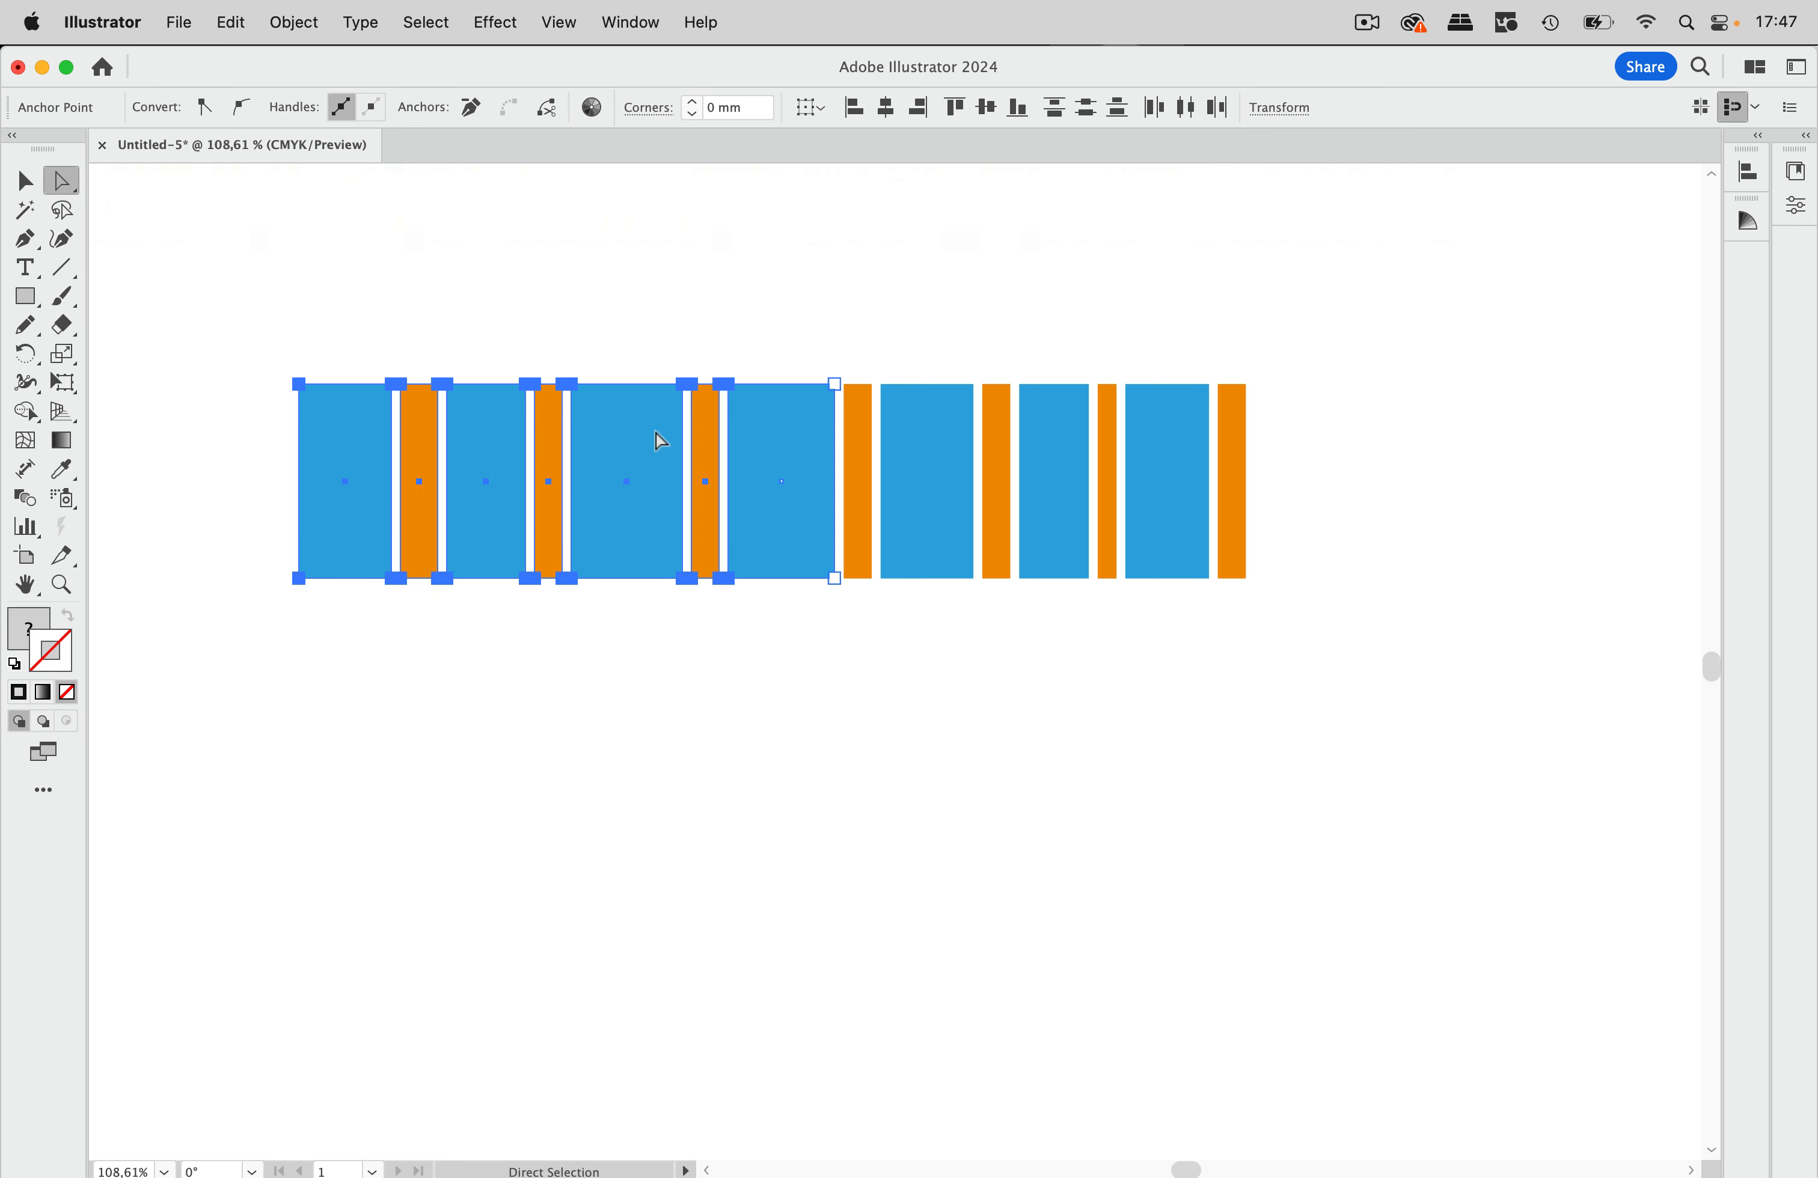
# Narrow the fifth blue bar by shifting its left-edge anchor points right together with all bars before it.
pyautogui.moveTo(242, 349); pyautogui.dragTo(906, 656)
pyautogui.hotkey('shift', 'Right')
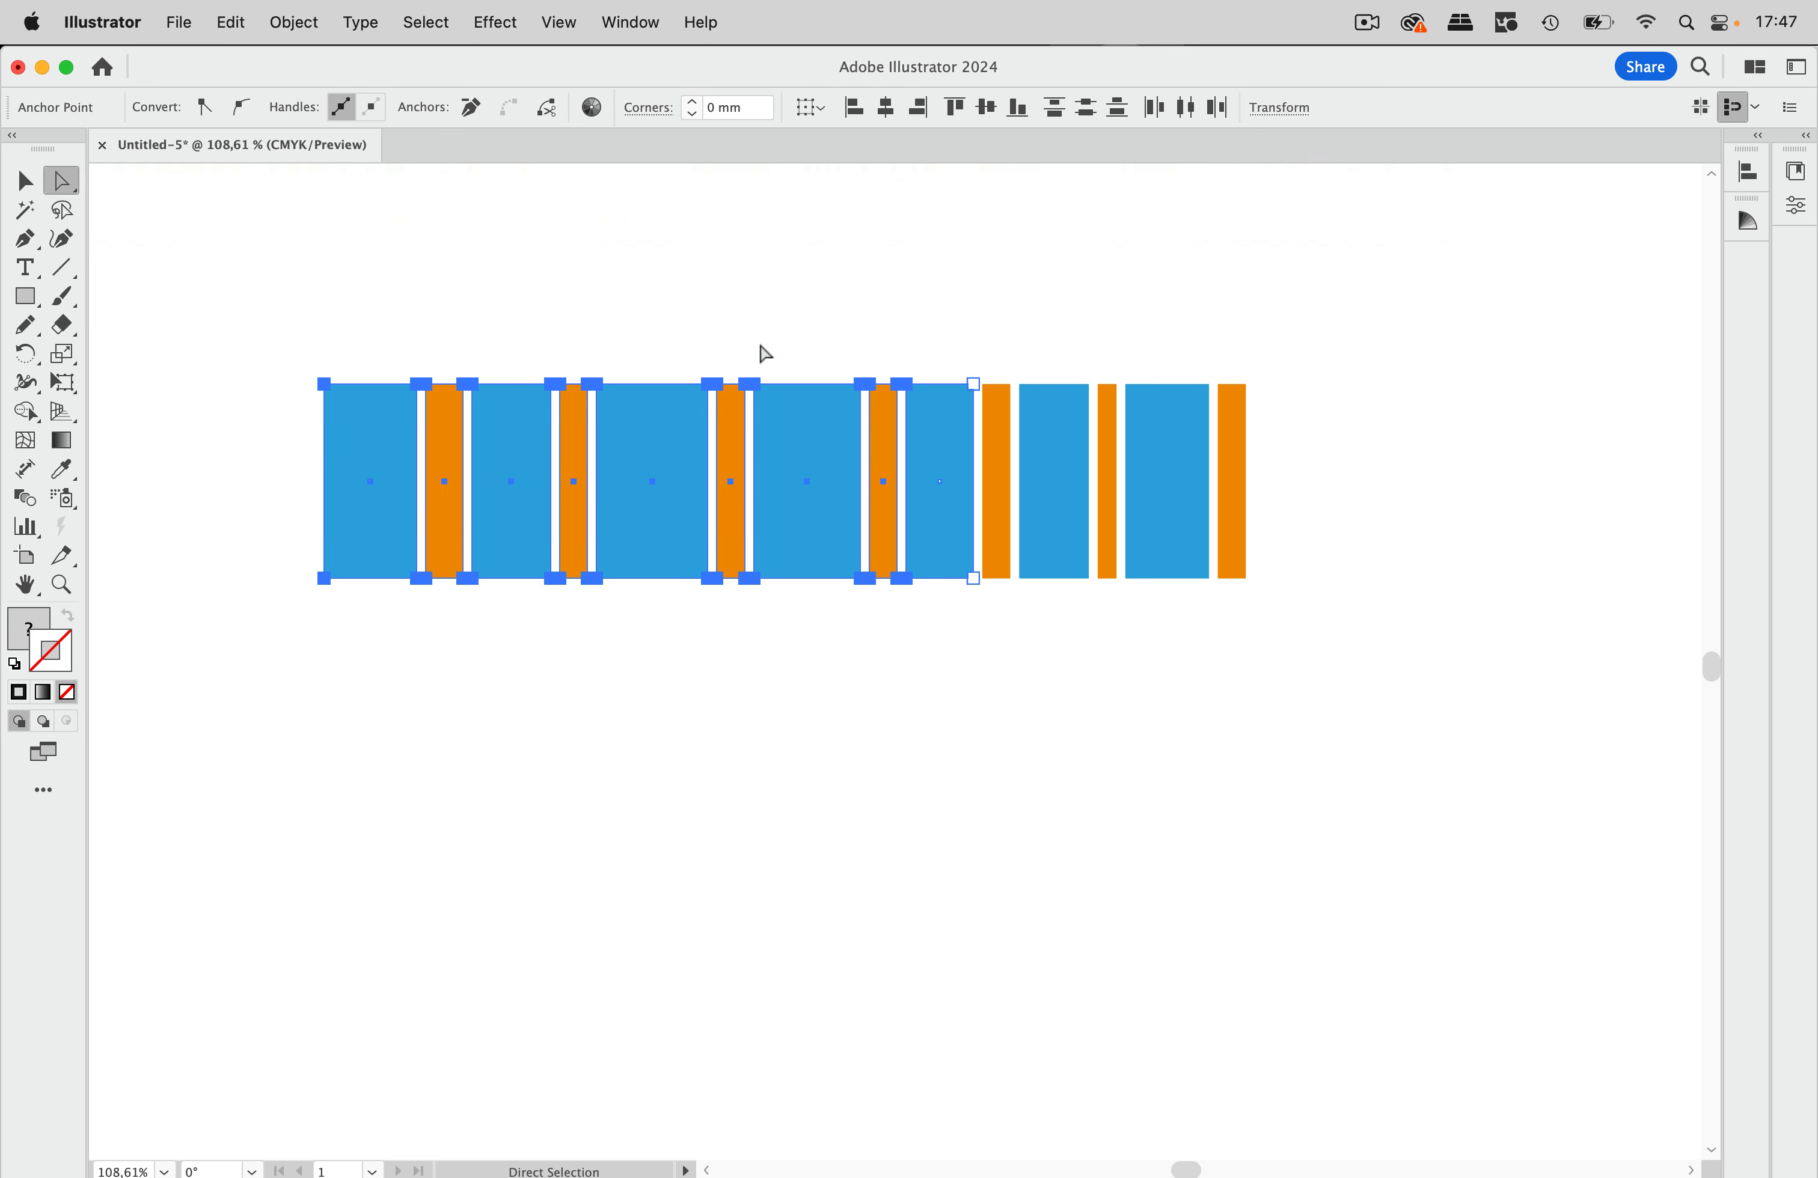
# Narrow the fourth orange bar by shifting its left-edge anchor points right together with all bars before it.
pyautogui.moveTo(887, 345); pyautogui.dragTo(202, 671)
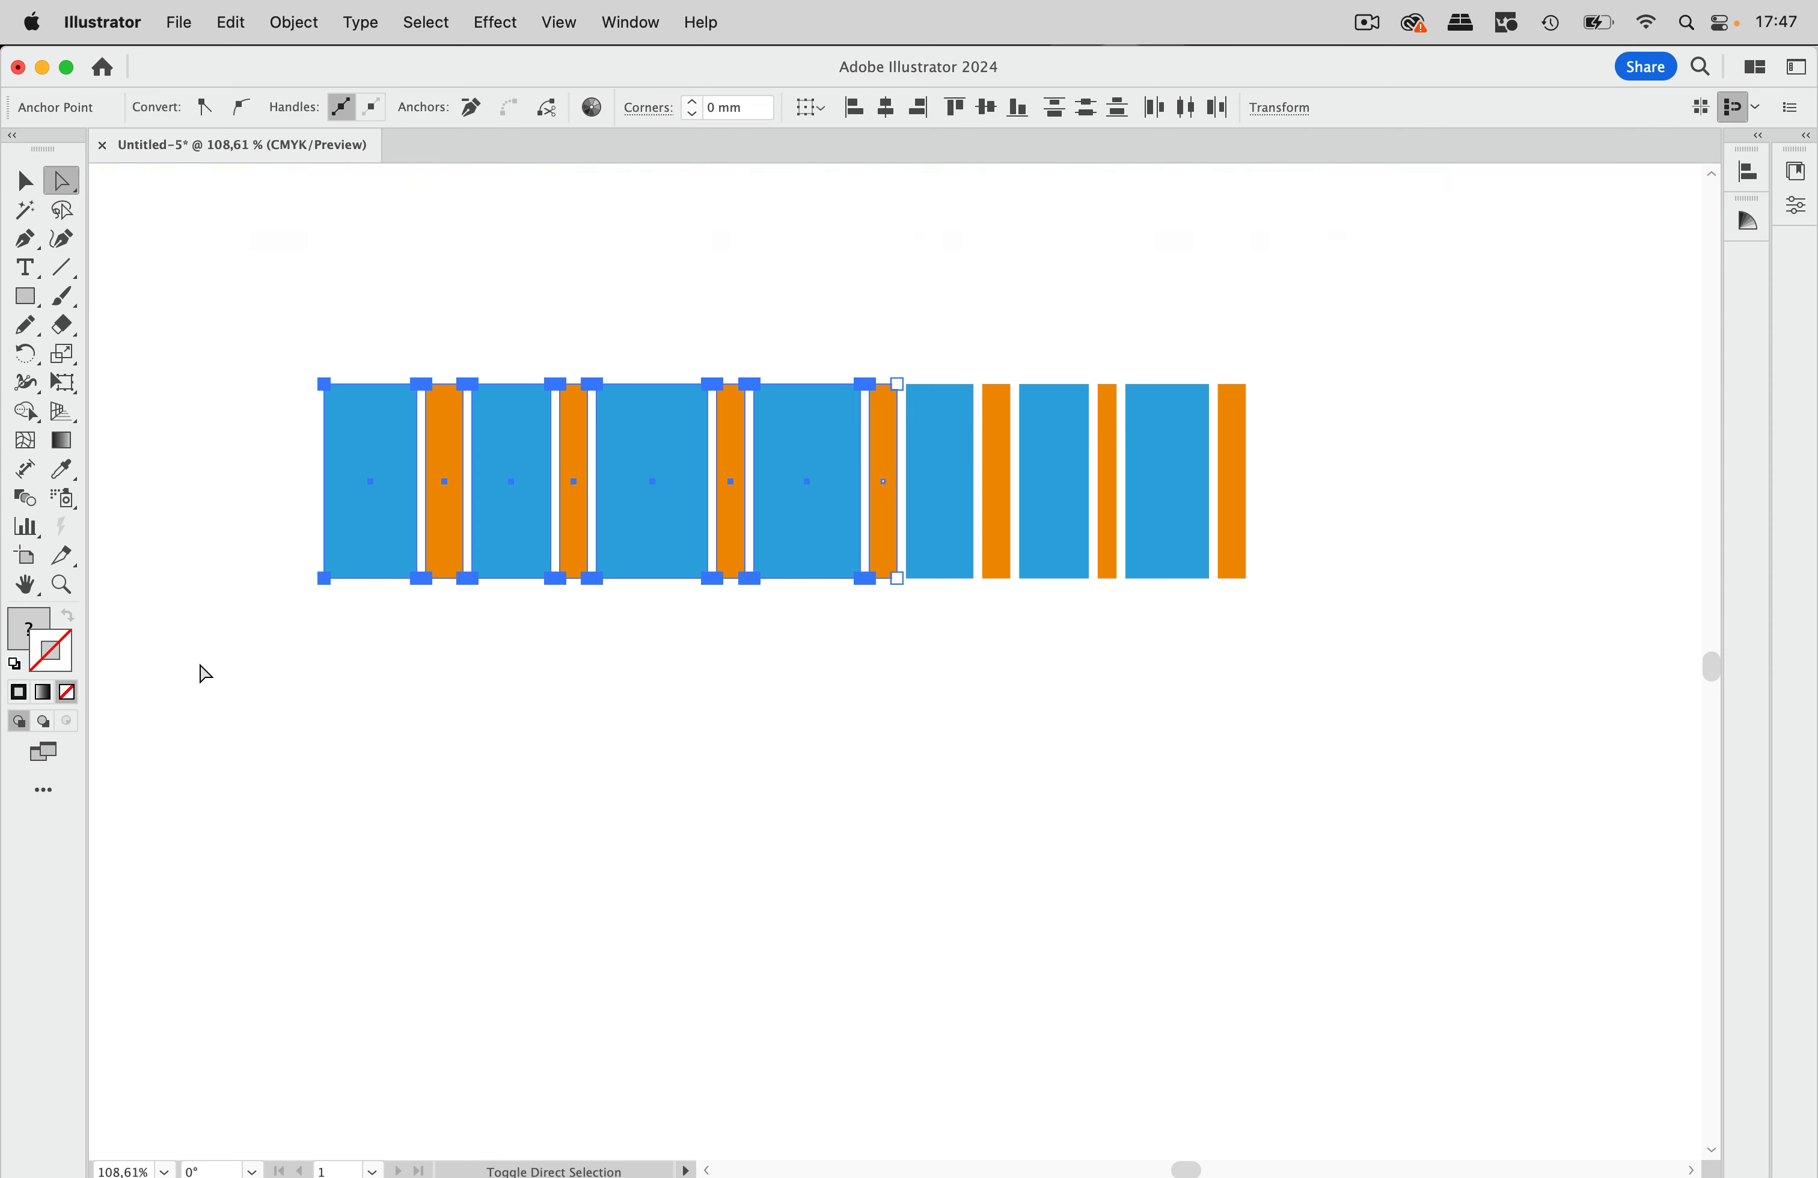
pyautogui.hotkey('shift', 'Right')
pyautogui.press('Left')
pyautogui.press('Left')
pyautogui.press('Left')
pyautogui.press('Left')
pyautogui.press('Left')
pyautogui.press('Left')
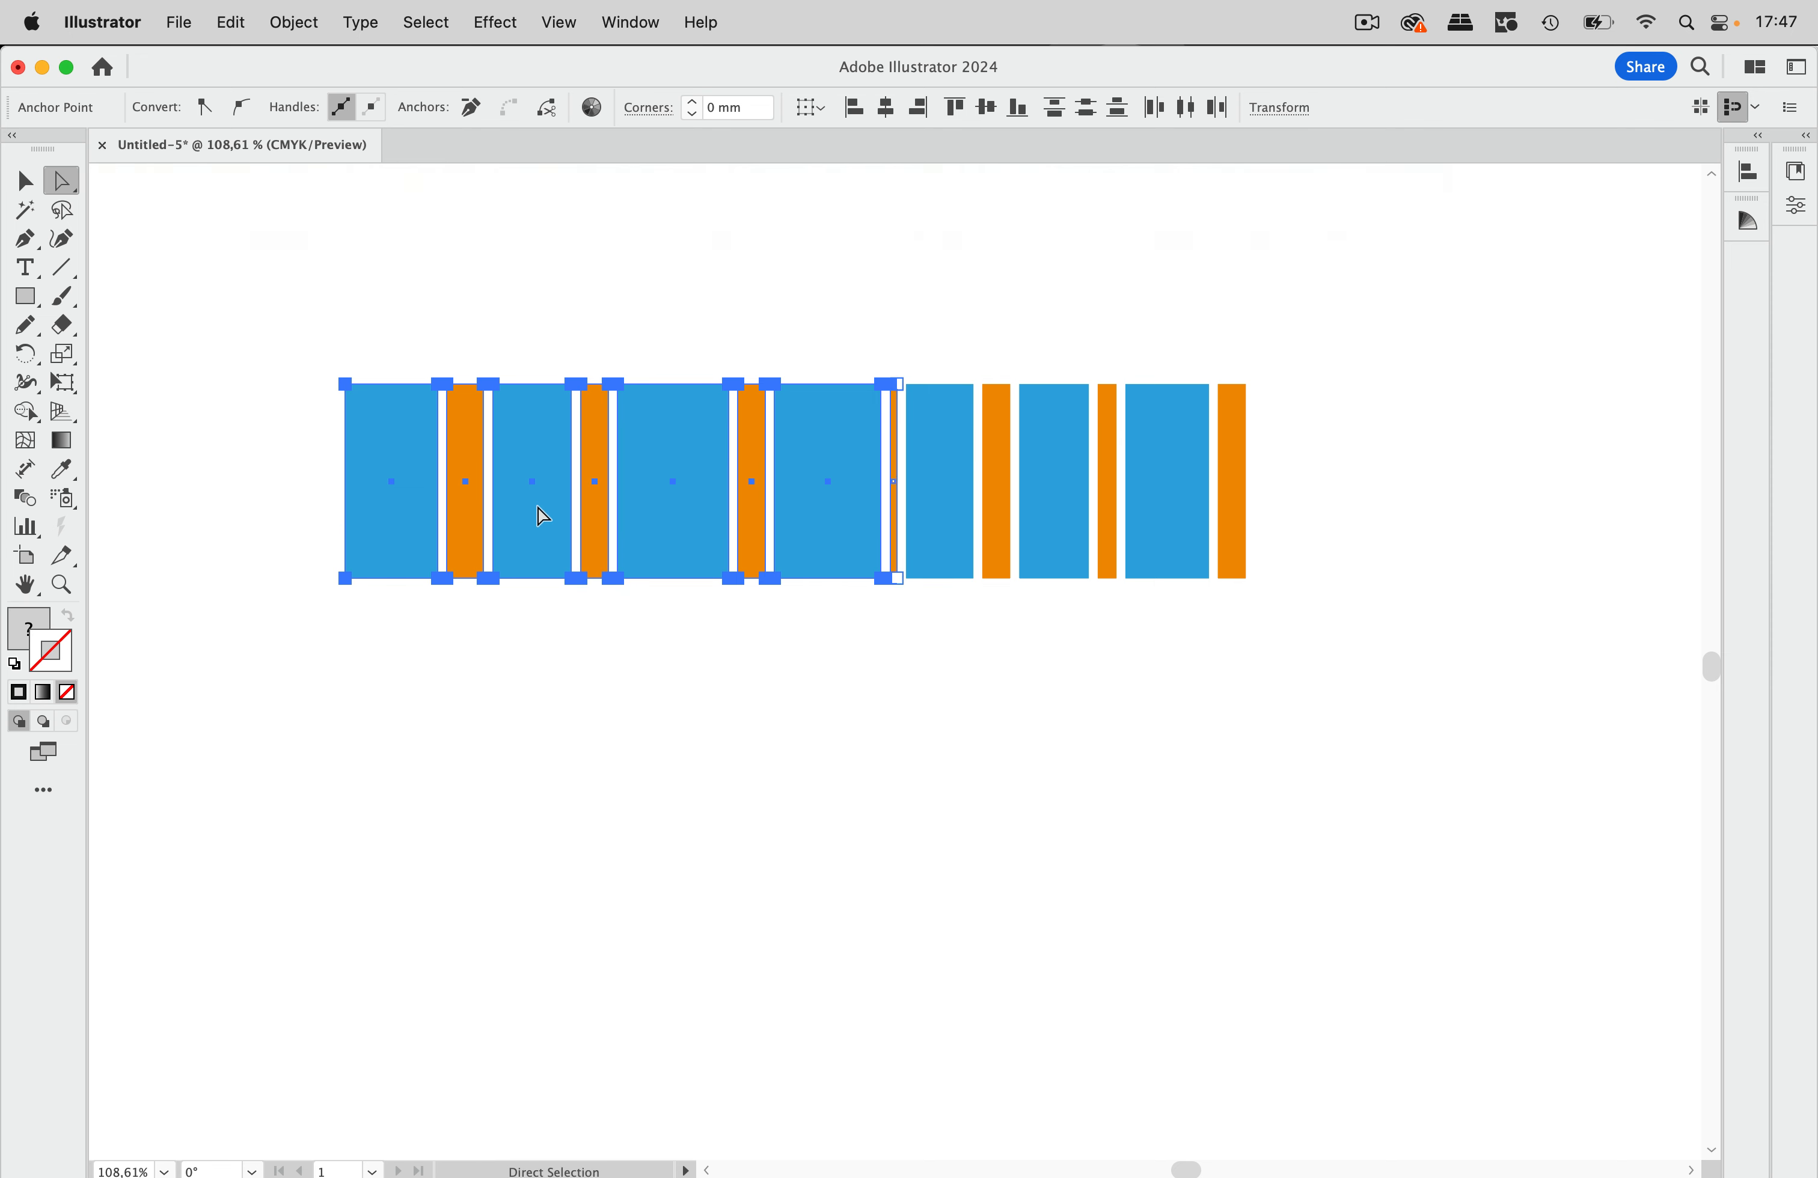
pyautogui.click(692, 650)
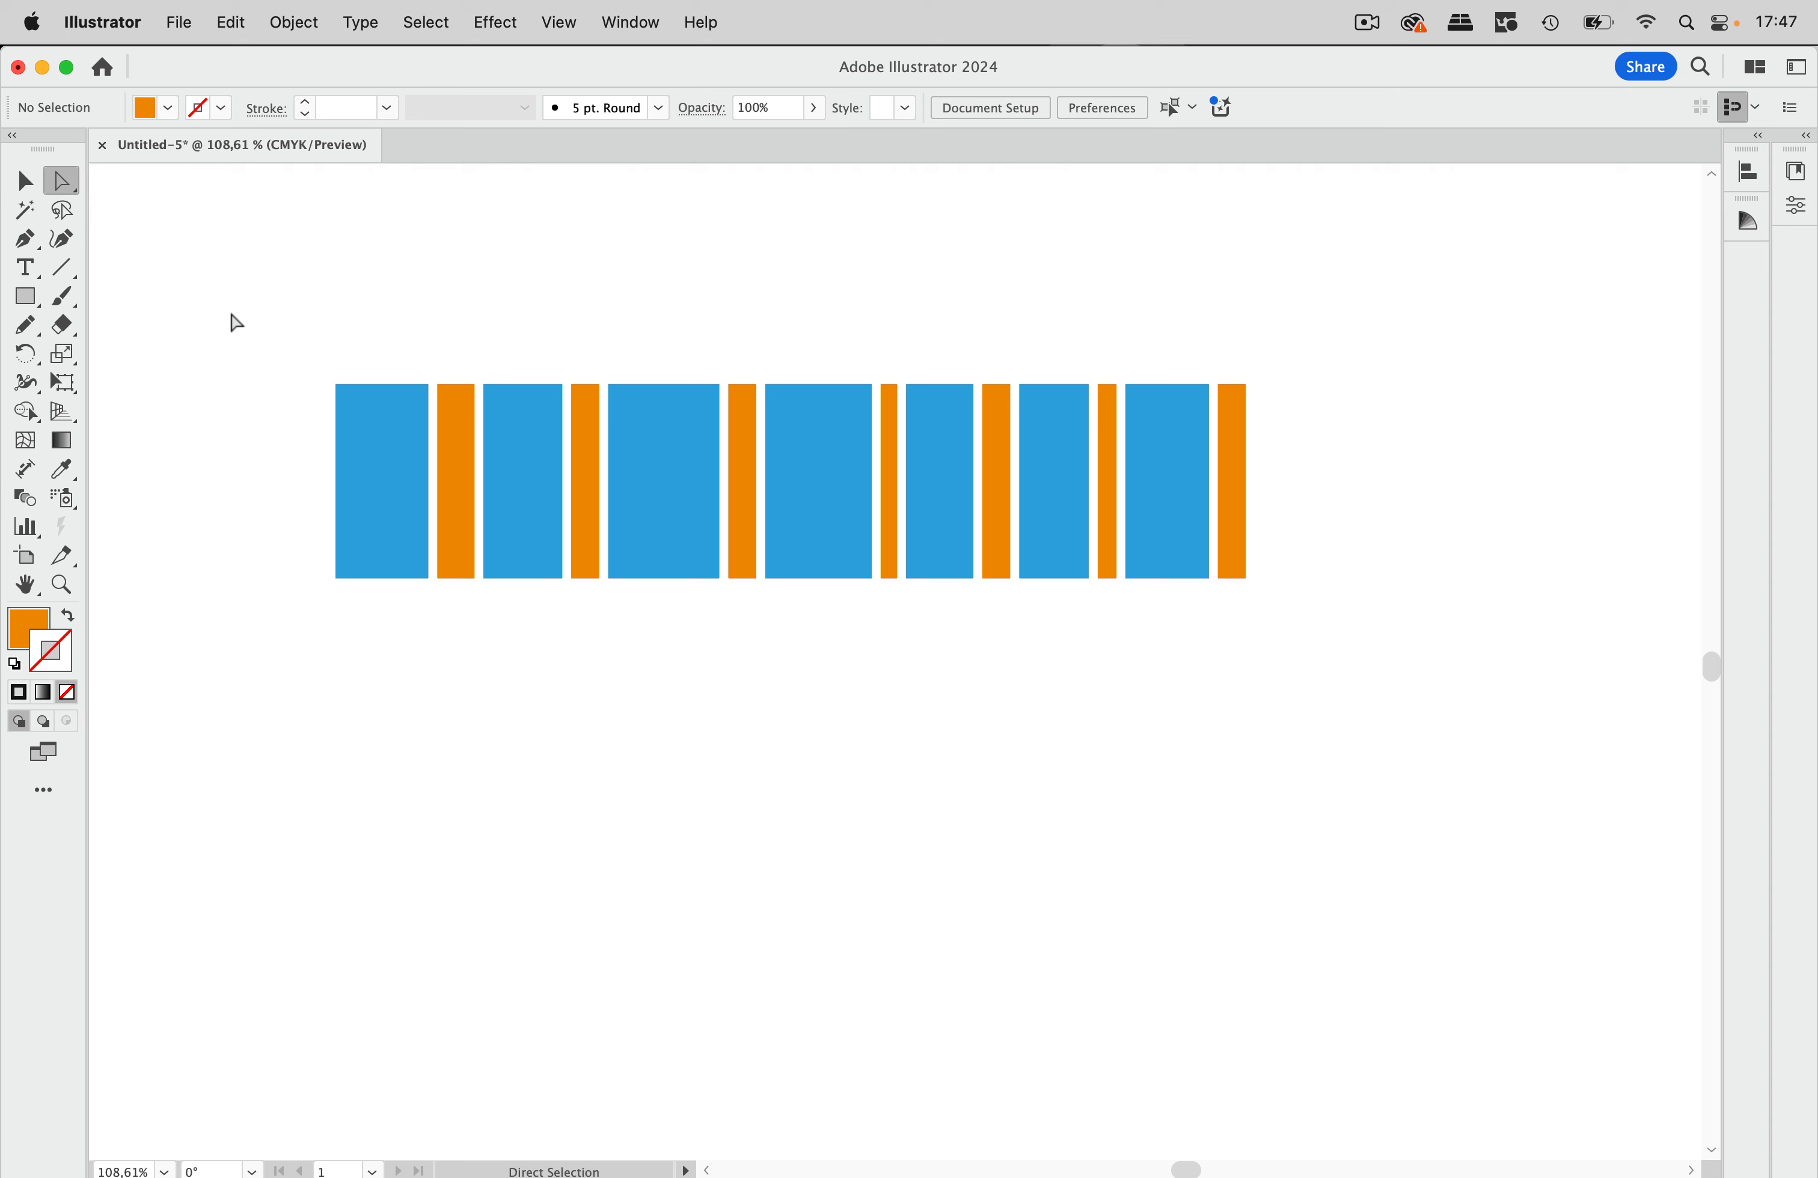
# Narrow the third blue bar by shifting its left-edge anchor points right together with all bars before it.
pyautogui.moveTo(231, 314); pyautogui.dragTo(659, 675)
pyautogui.hotkey('shift', 'Right')
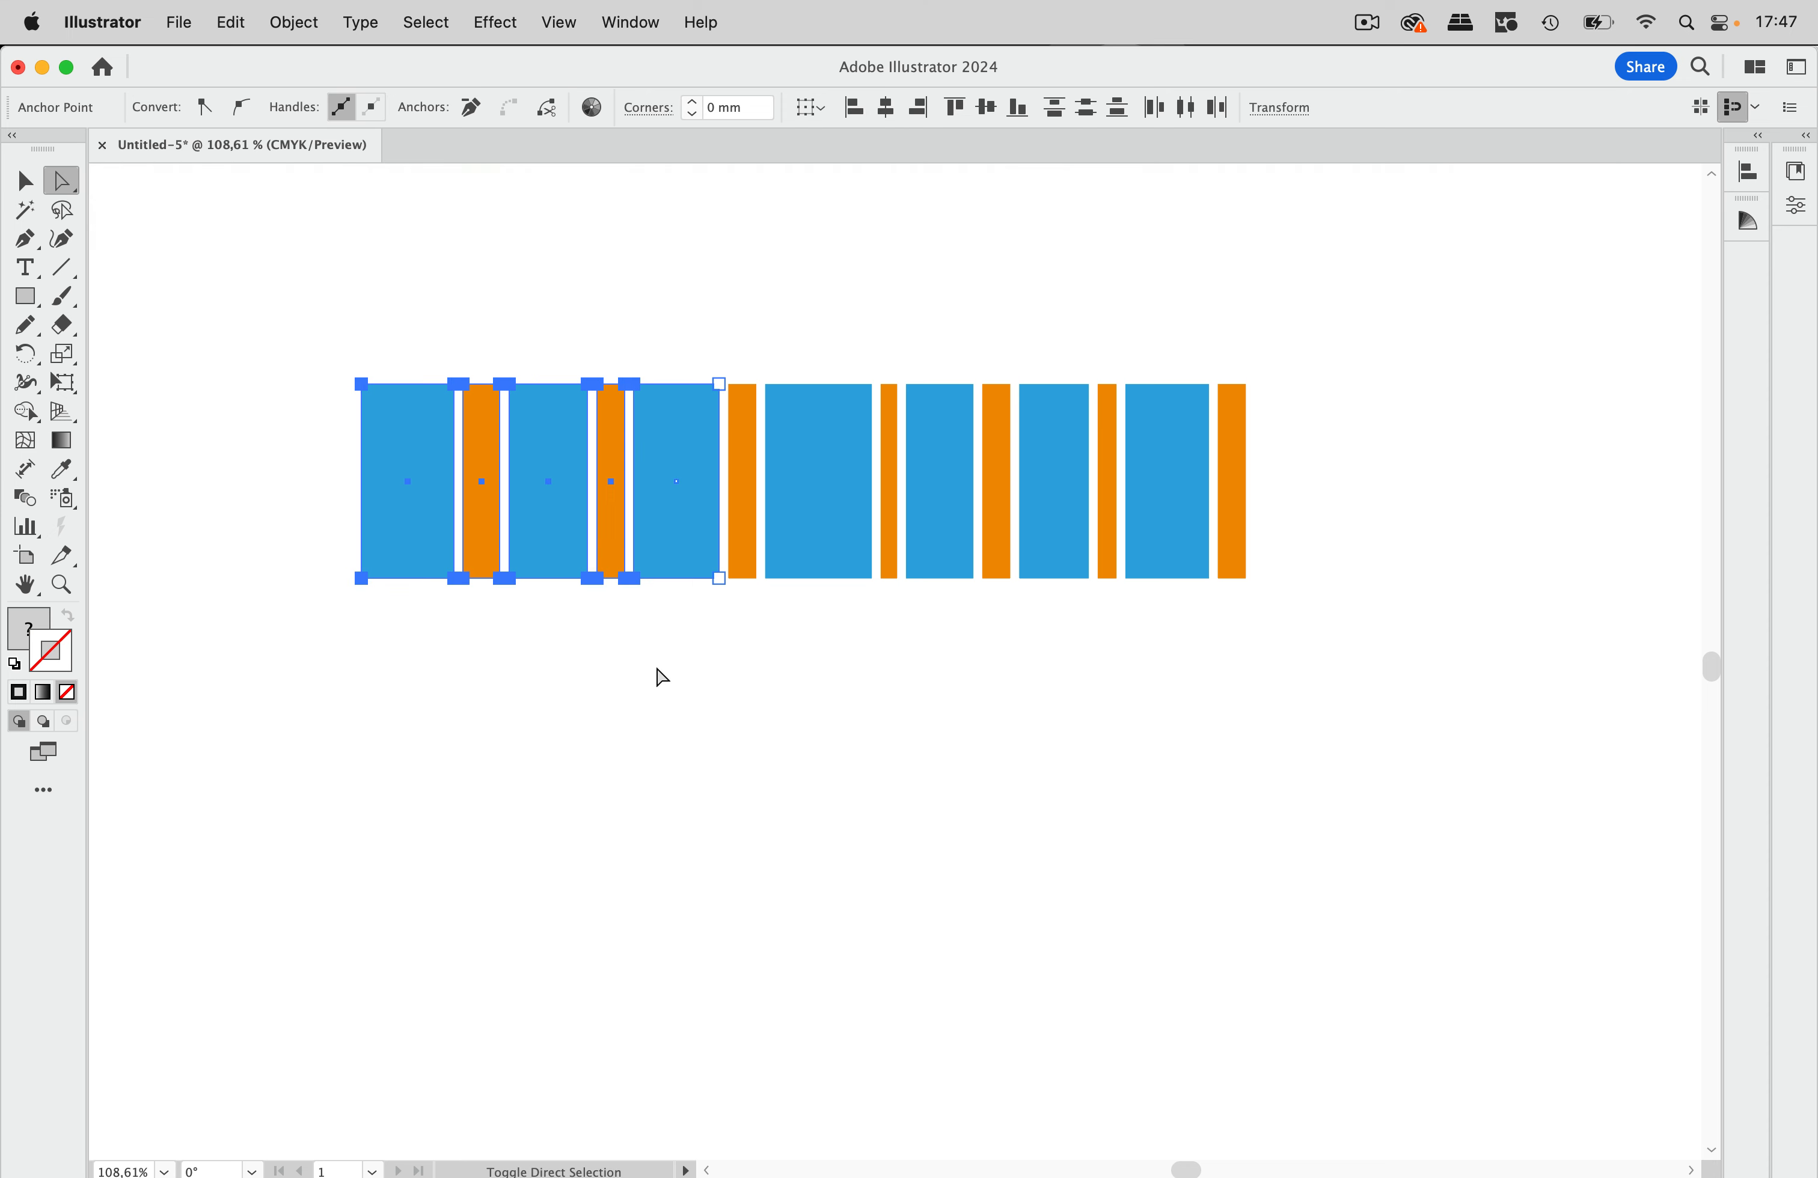
pyautogui.hotkey('shift', 'Right')
pyautogui.click(397, 650)
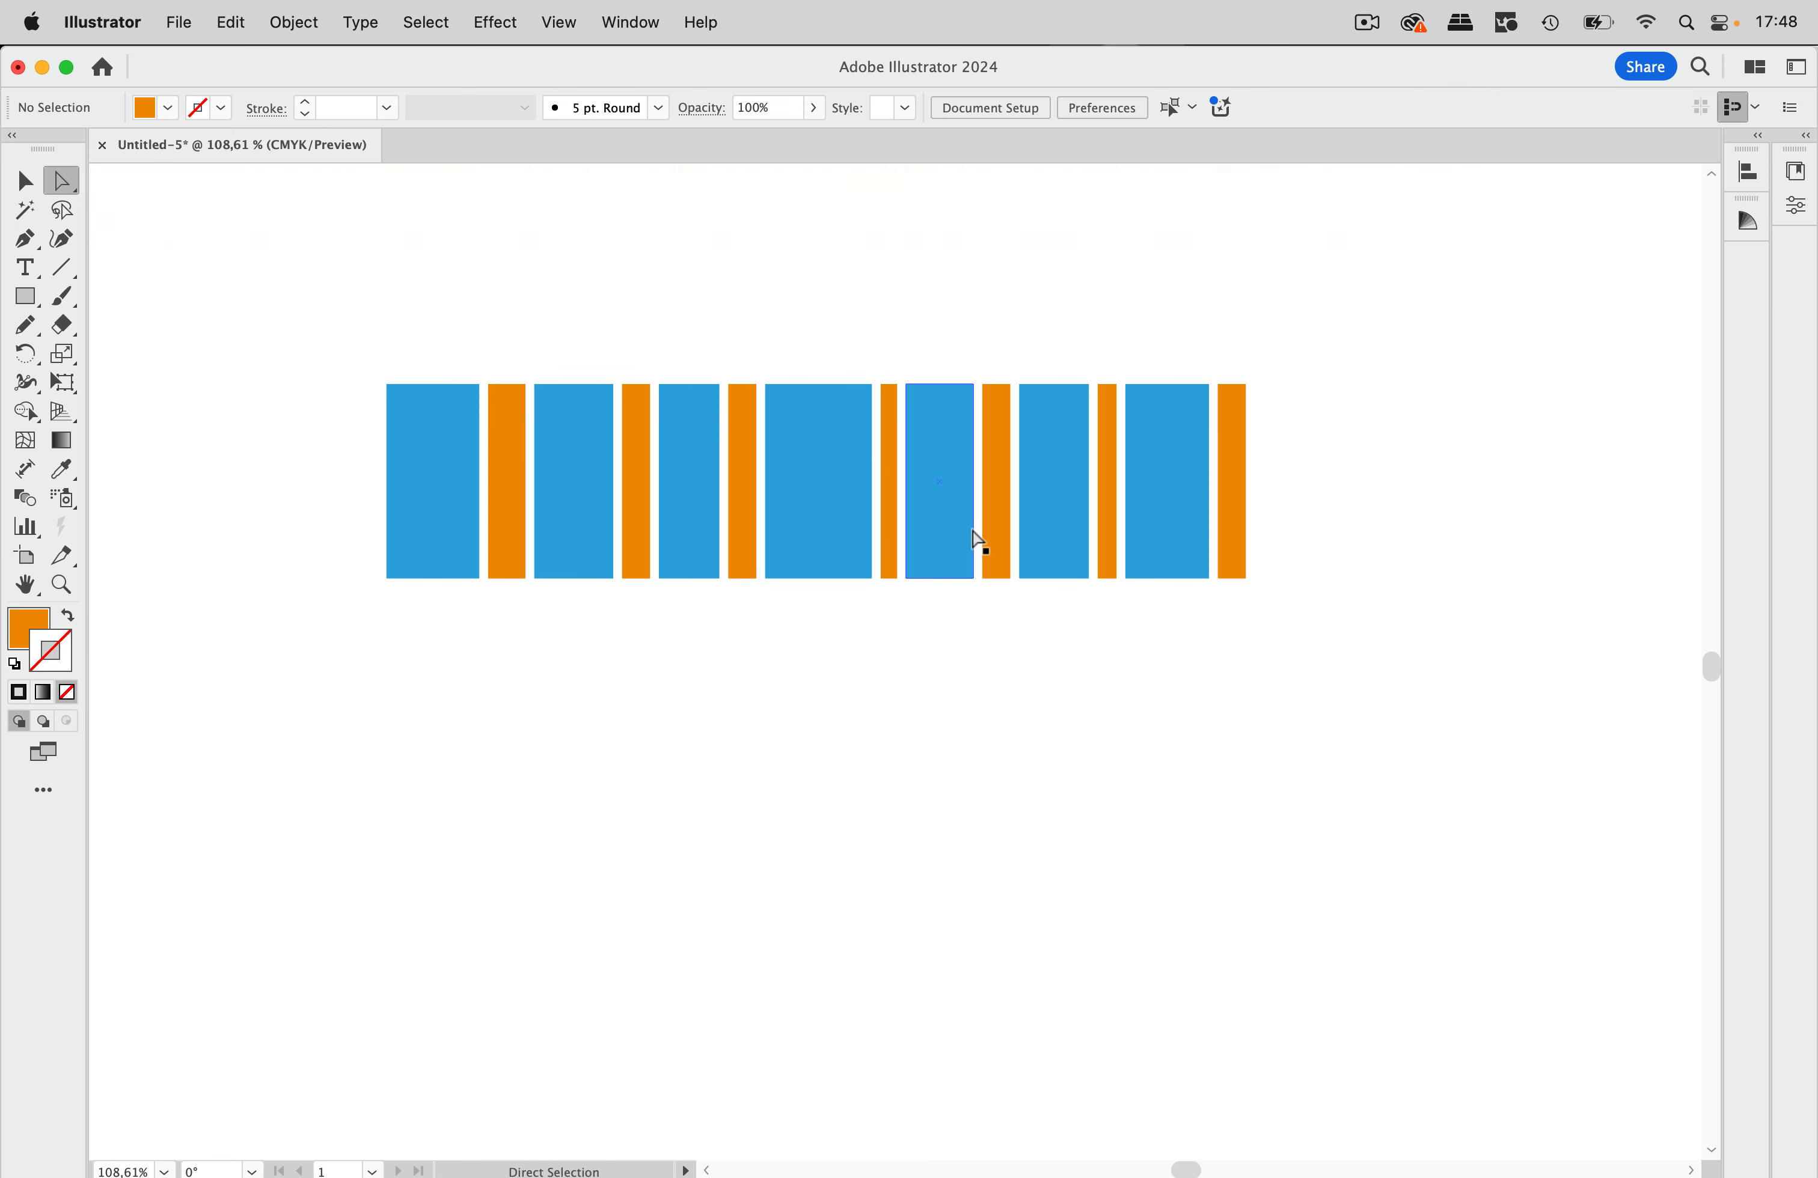
# Show the available brushes and place their panel beside the row of bars.
pyautogui.click(25, 180)
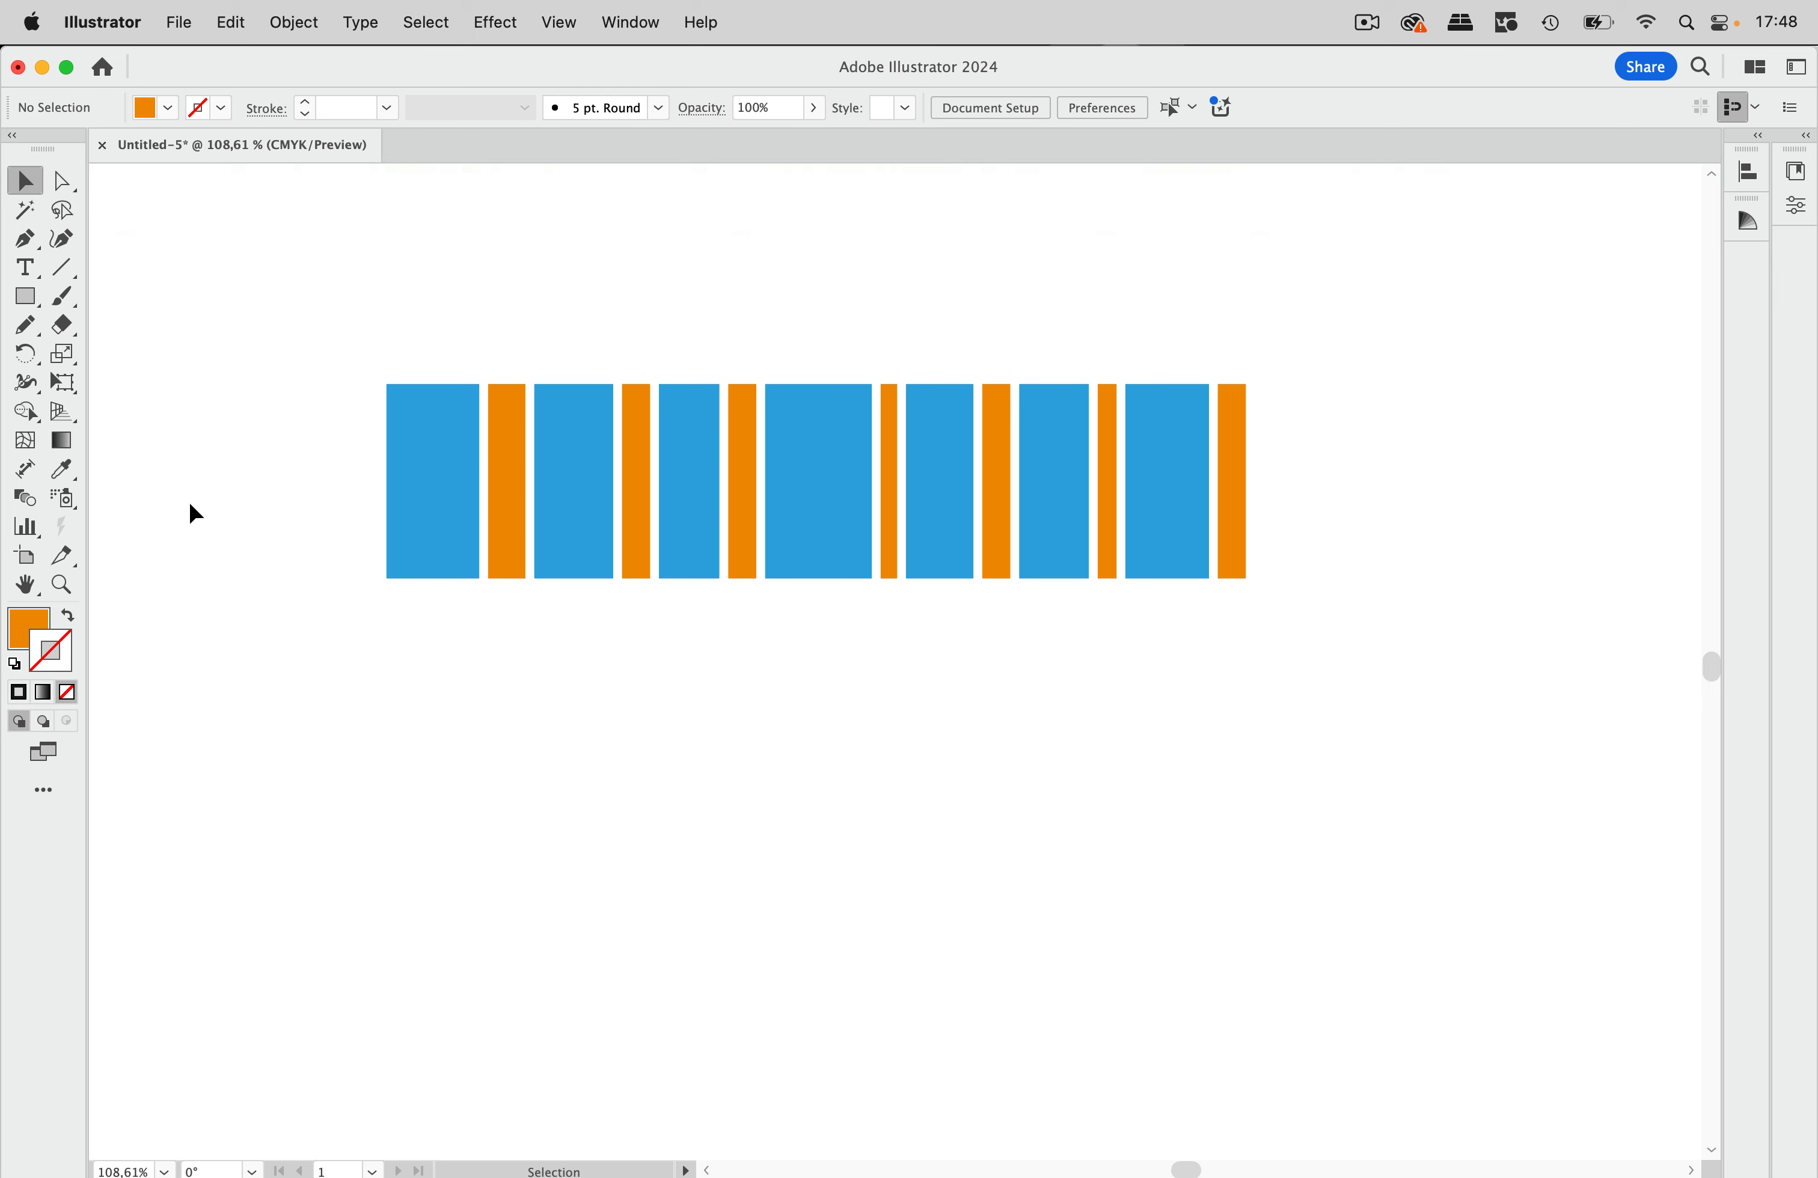
pyautogui.click(636, 29)
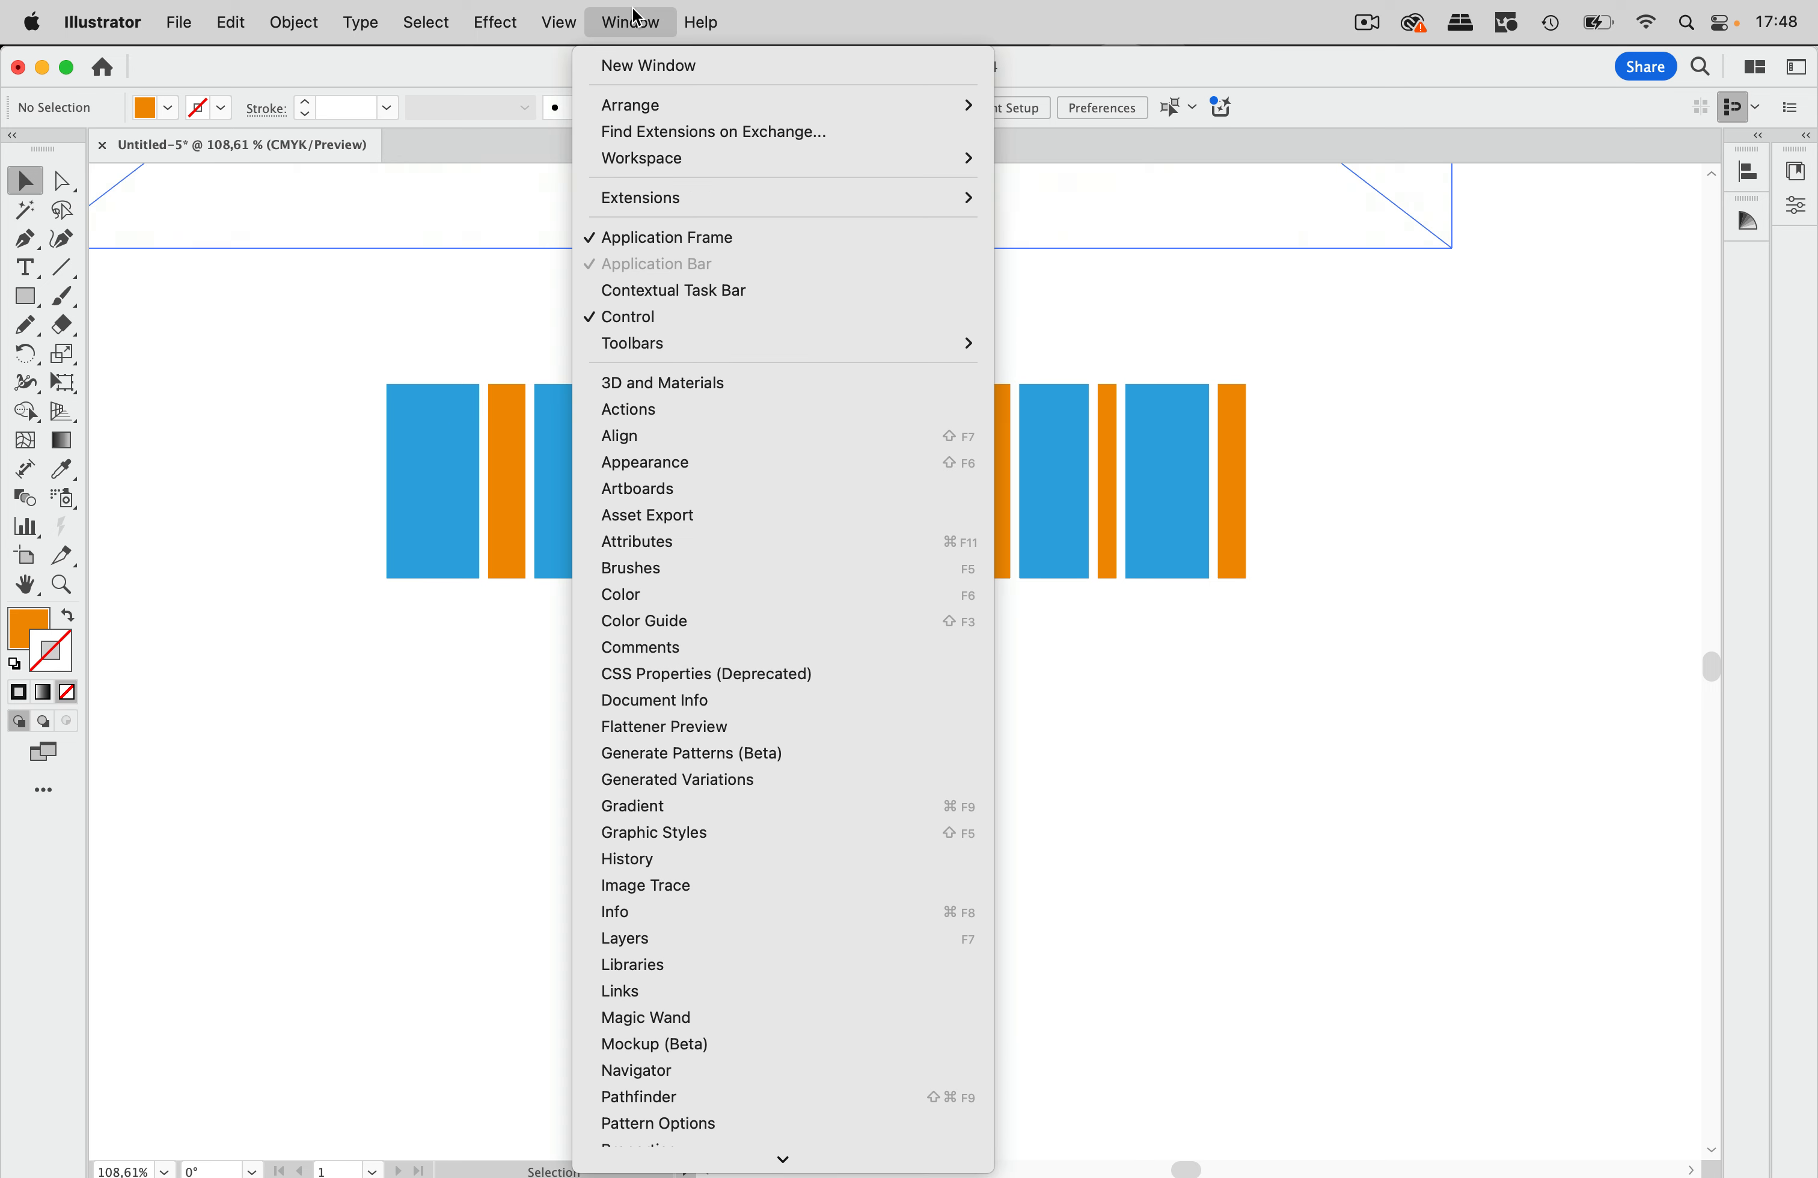
pyautogui.click(760, 570)
pyautogui.moveTo(1218, 221); pyautogui.dragTo(1552, 313)
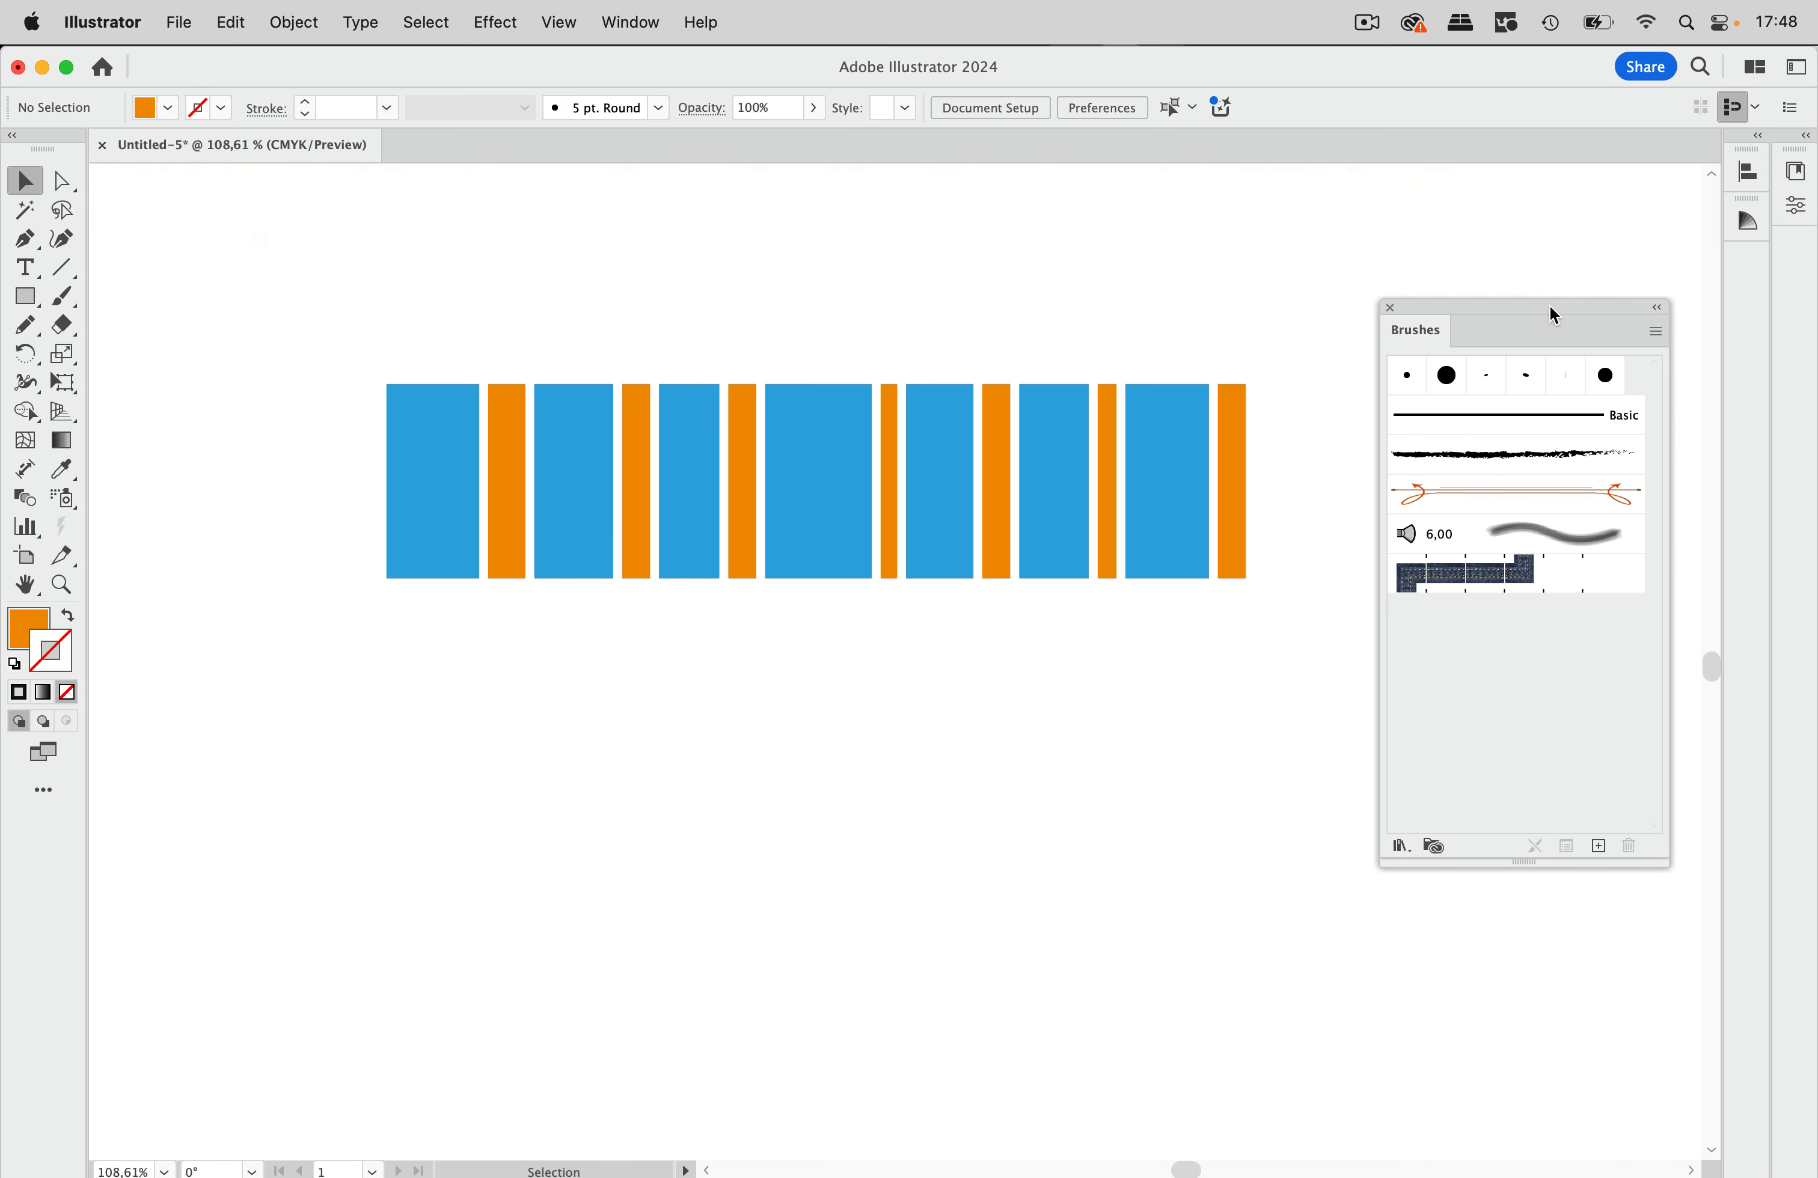
# Create an Art Brush from the whole row of bars, stretched to fit stroke length, with the default options.
pyautogui.moveTo(276, 486); pyautogui.dragTo(1117, 719)
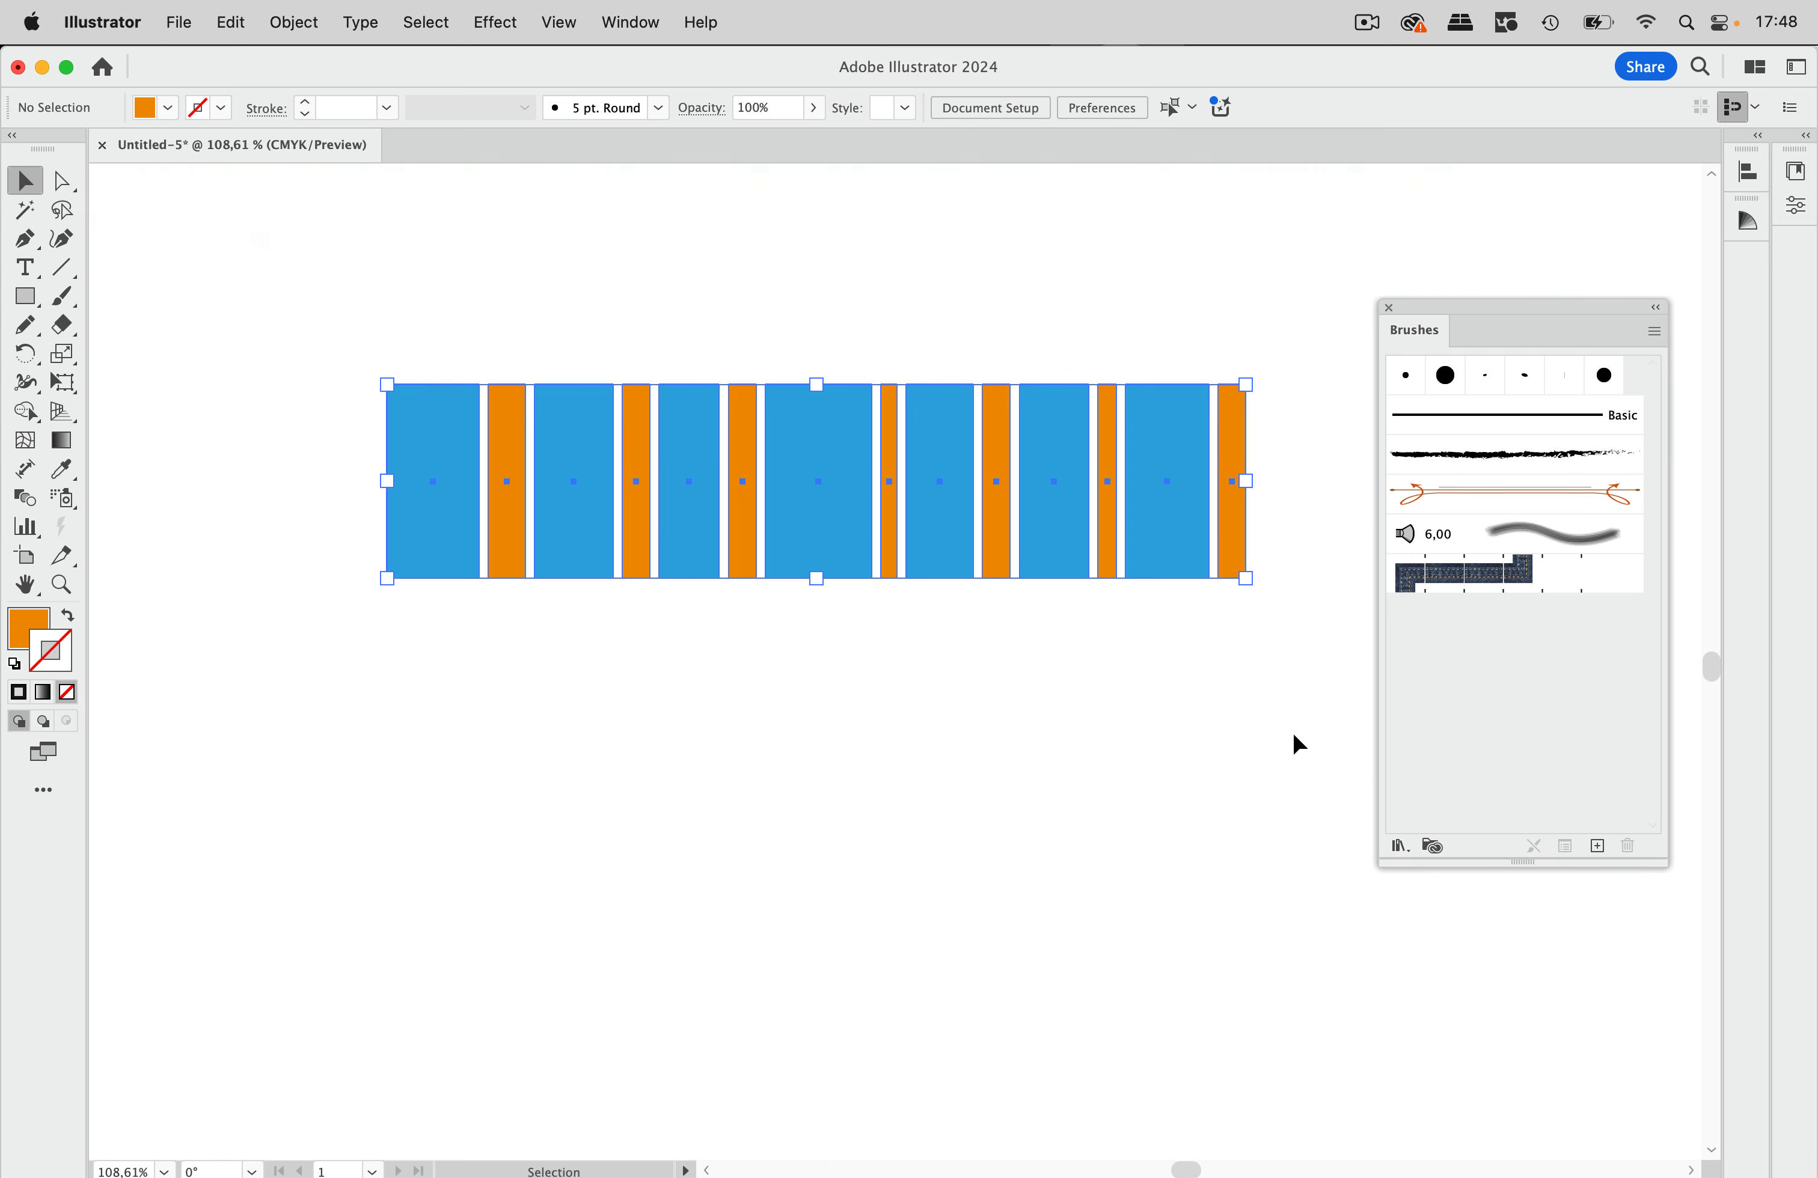
pyautogui.moveTo(1186, 572); pyautogui.dragTo(1471, 706)
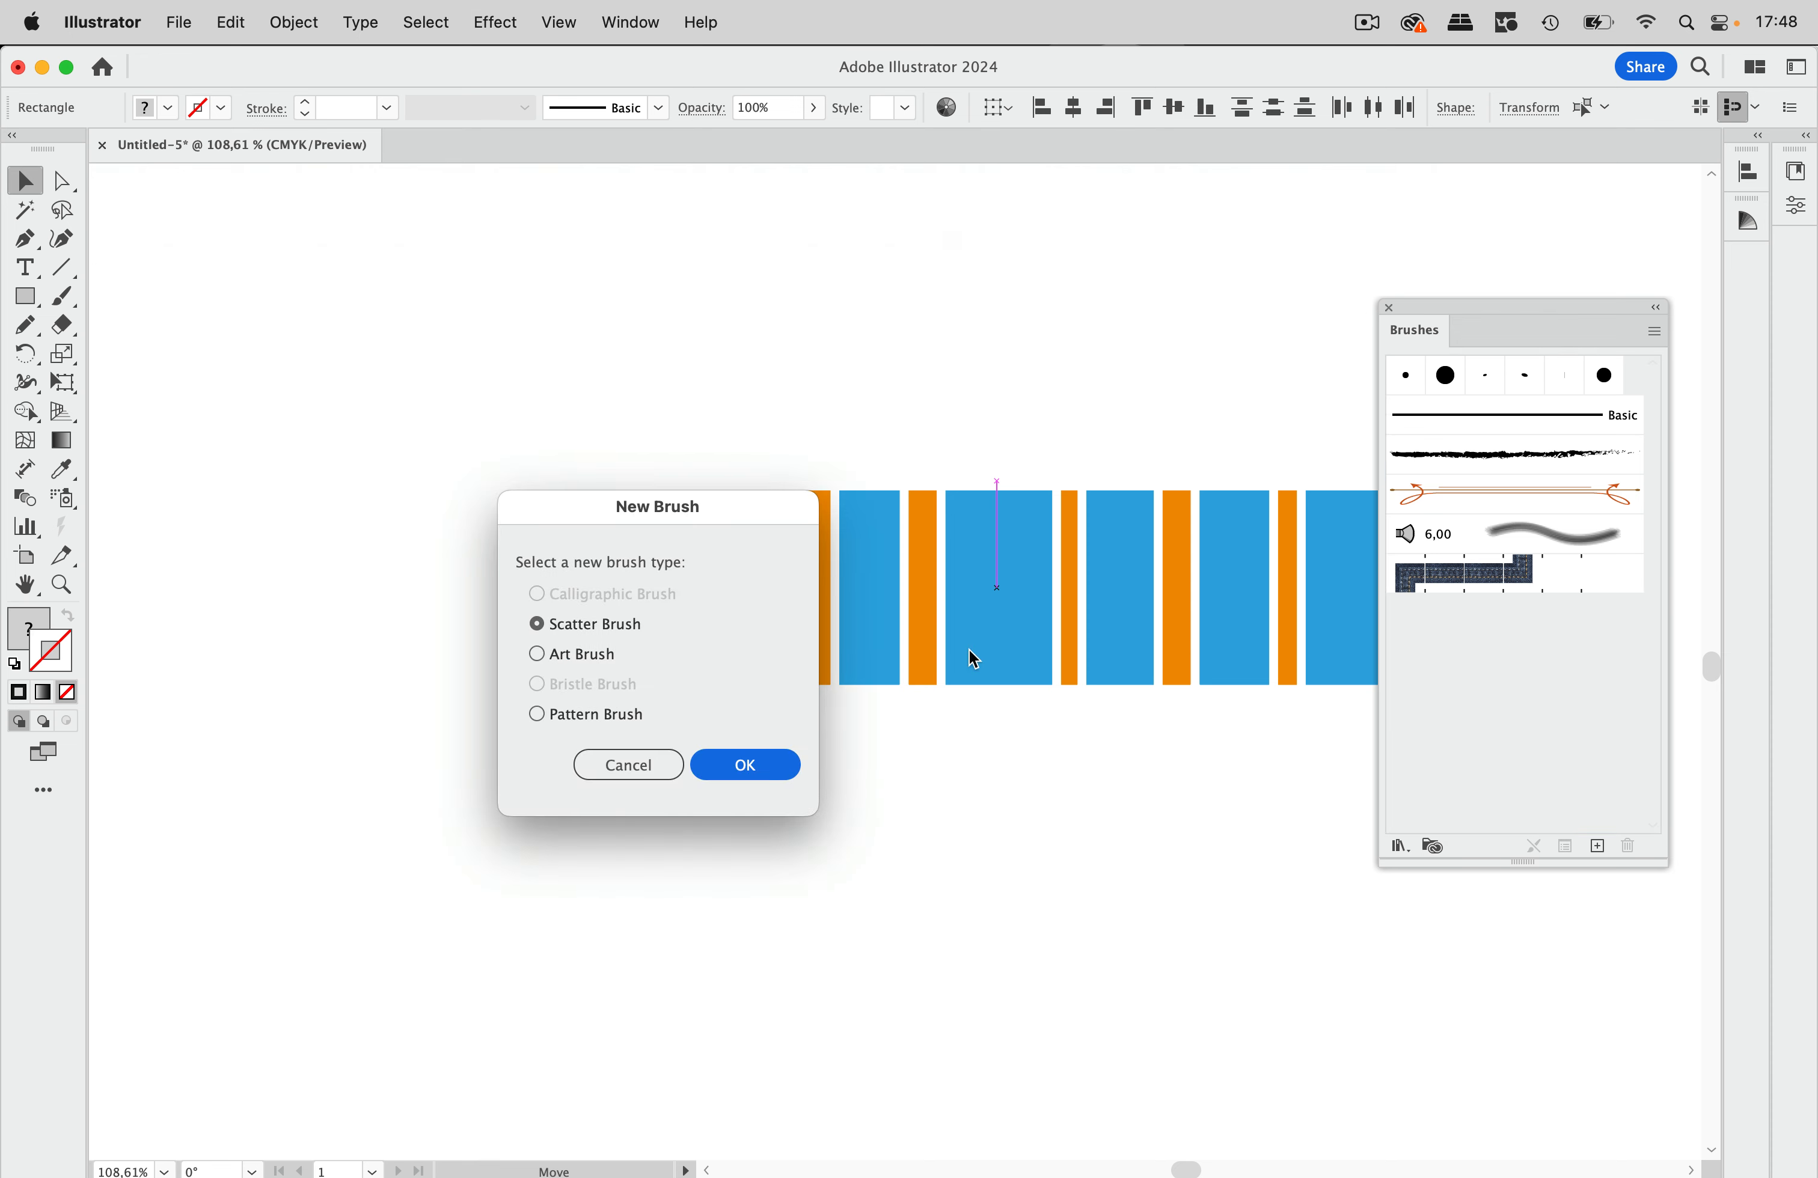
pyautogui.click(608, 658)
pyautogui.click(741, 774)
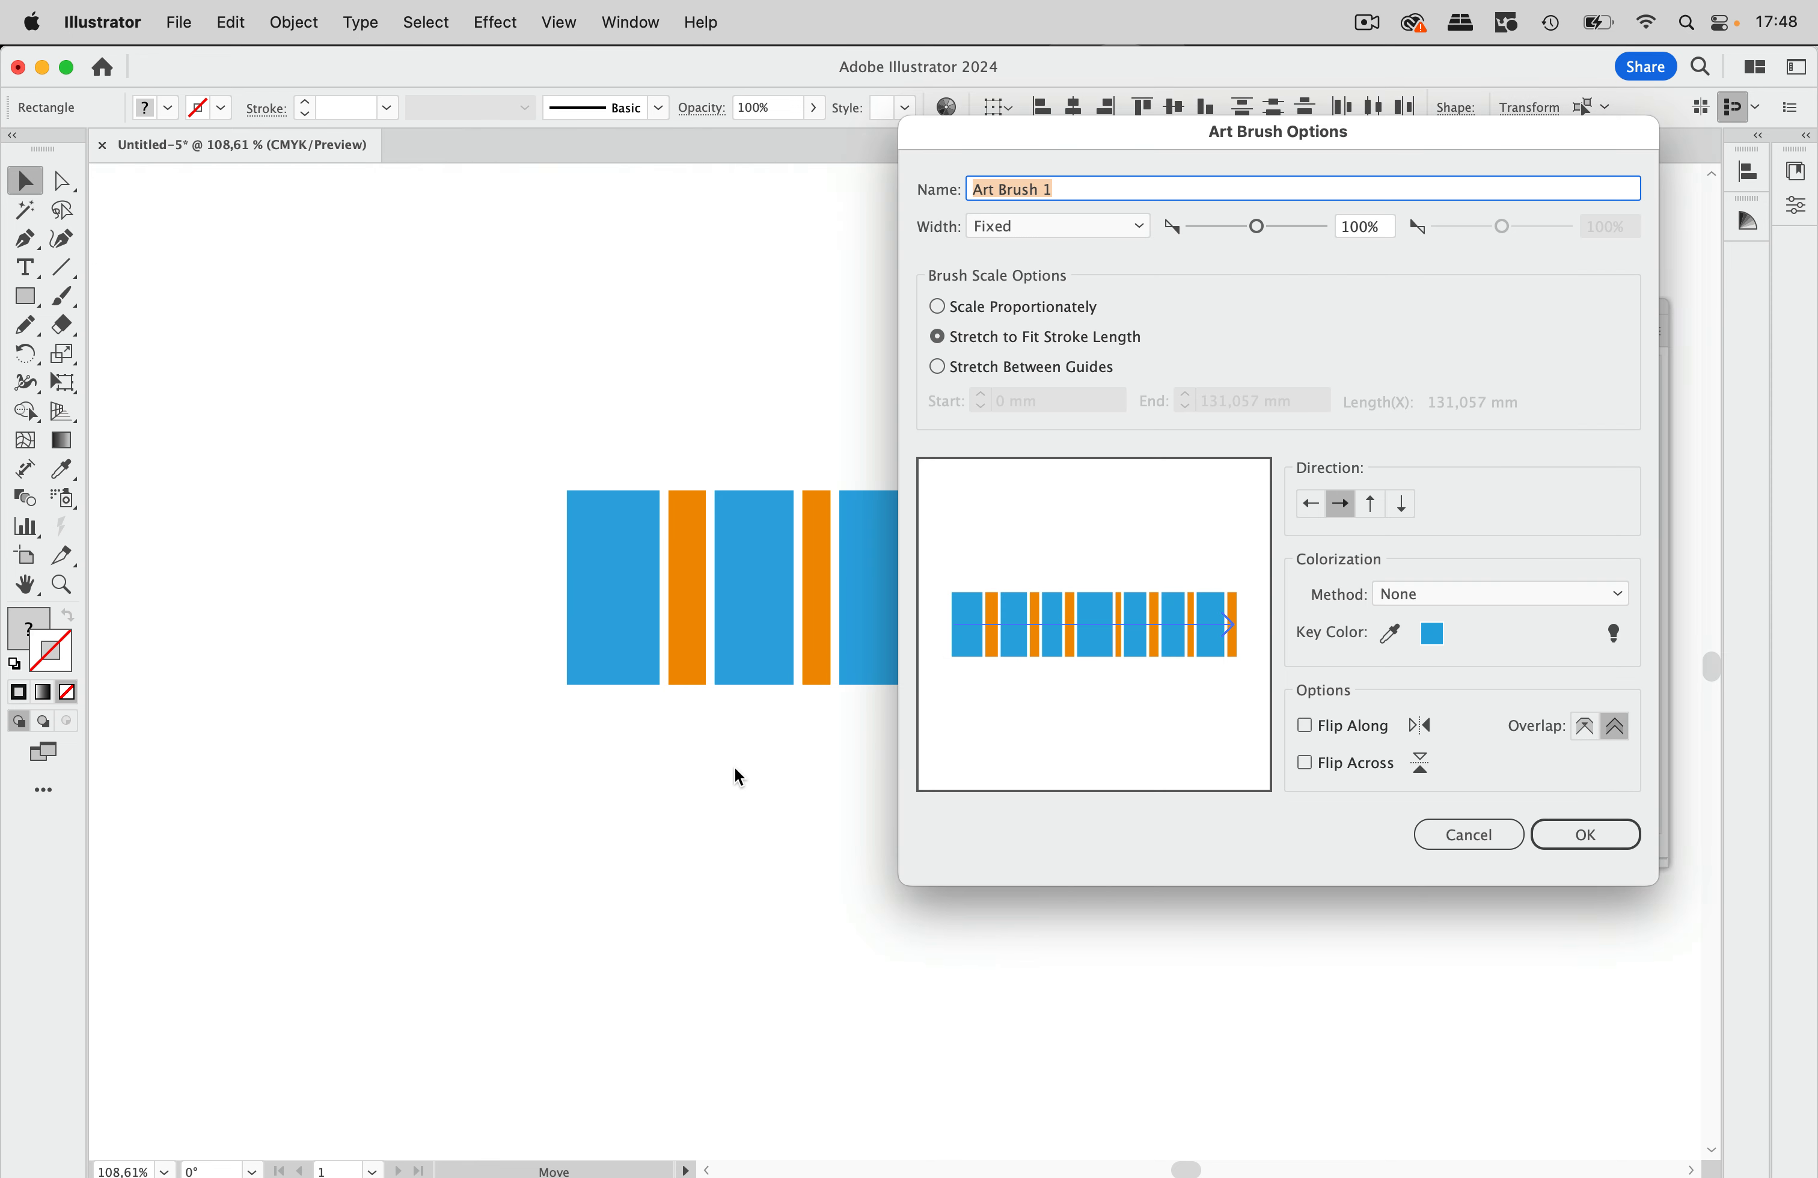
pyautogui.click(1587, 835)
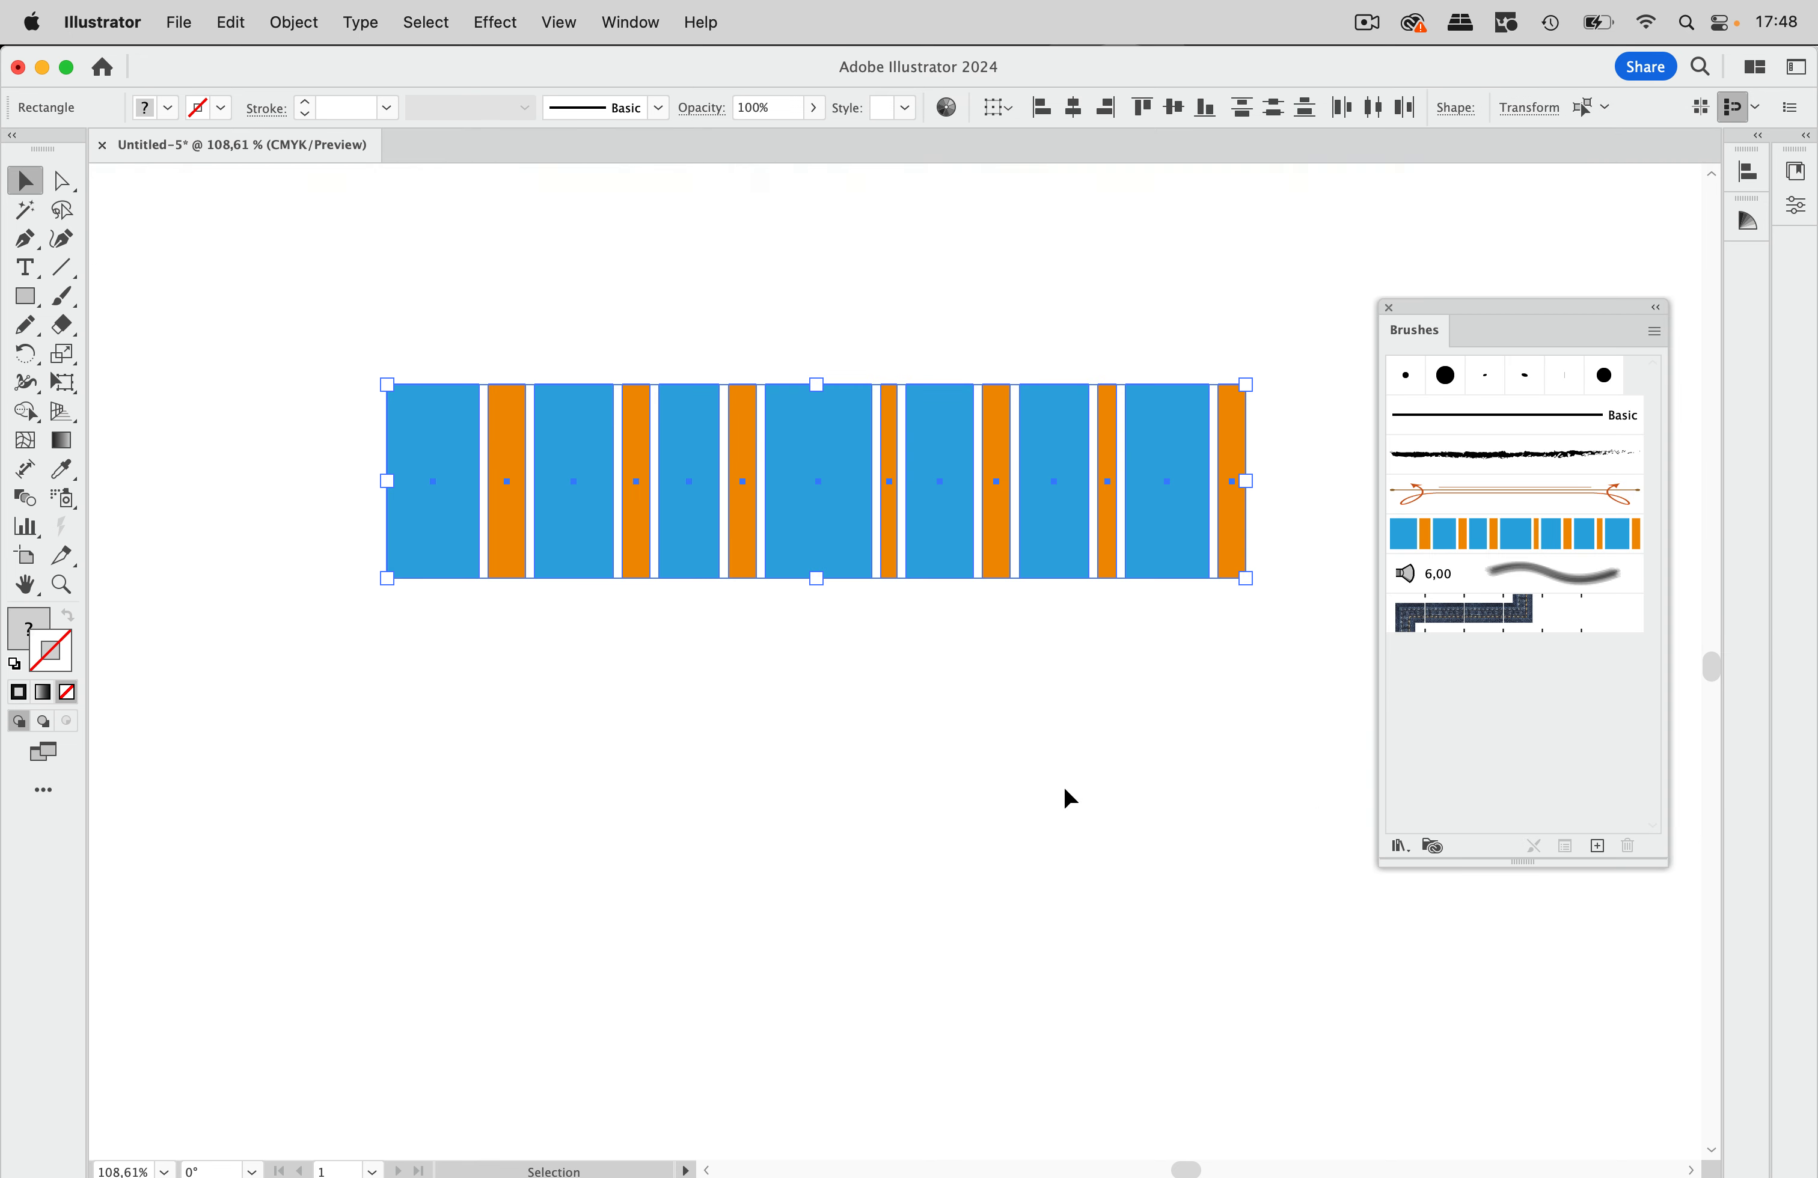
# Draw a large circle below the bars with the Ellipse tool and apply the striped art brush to it.
pyautogui.press('Delete')
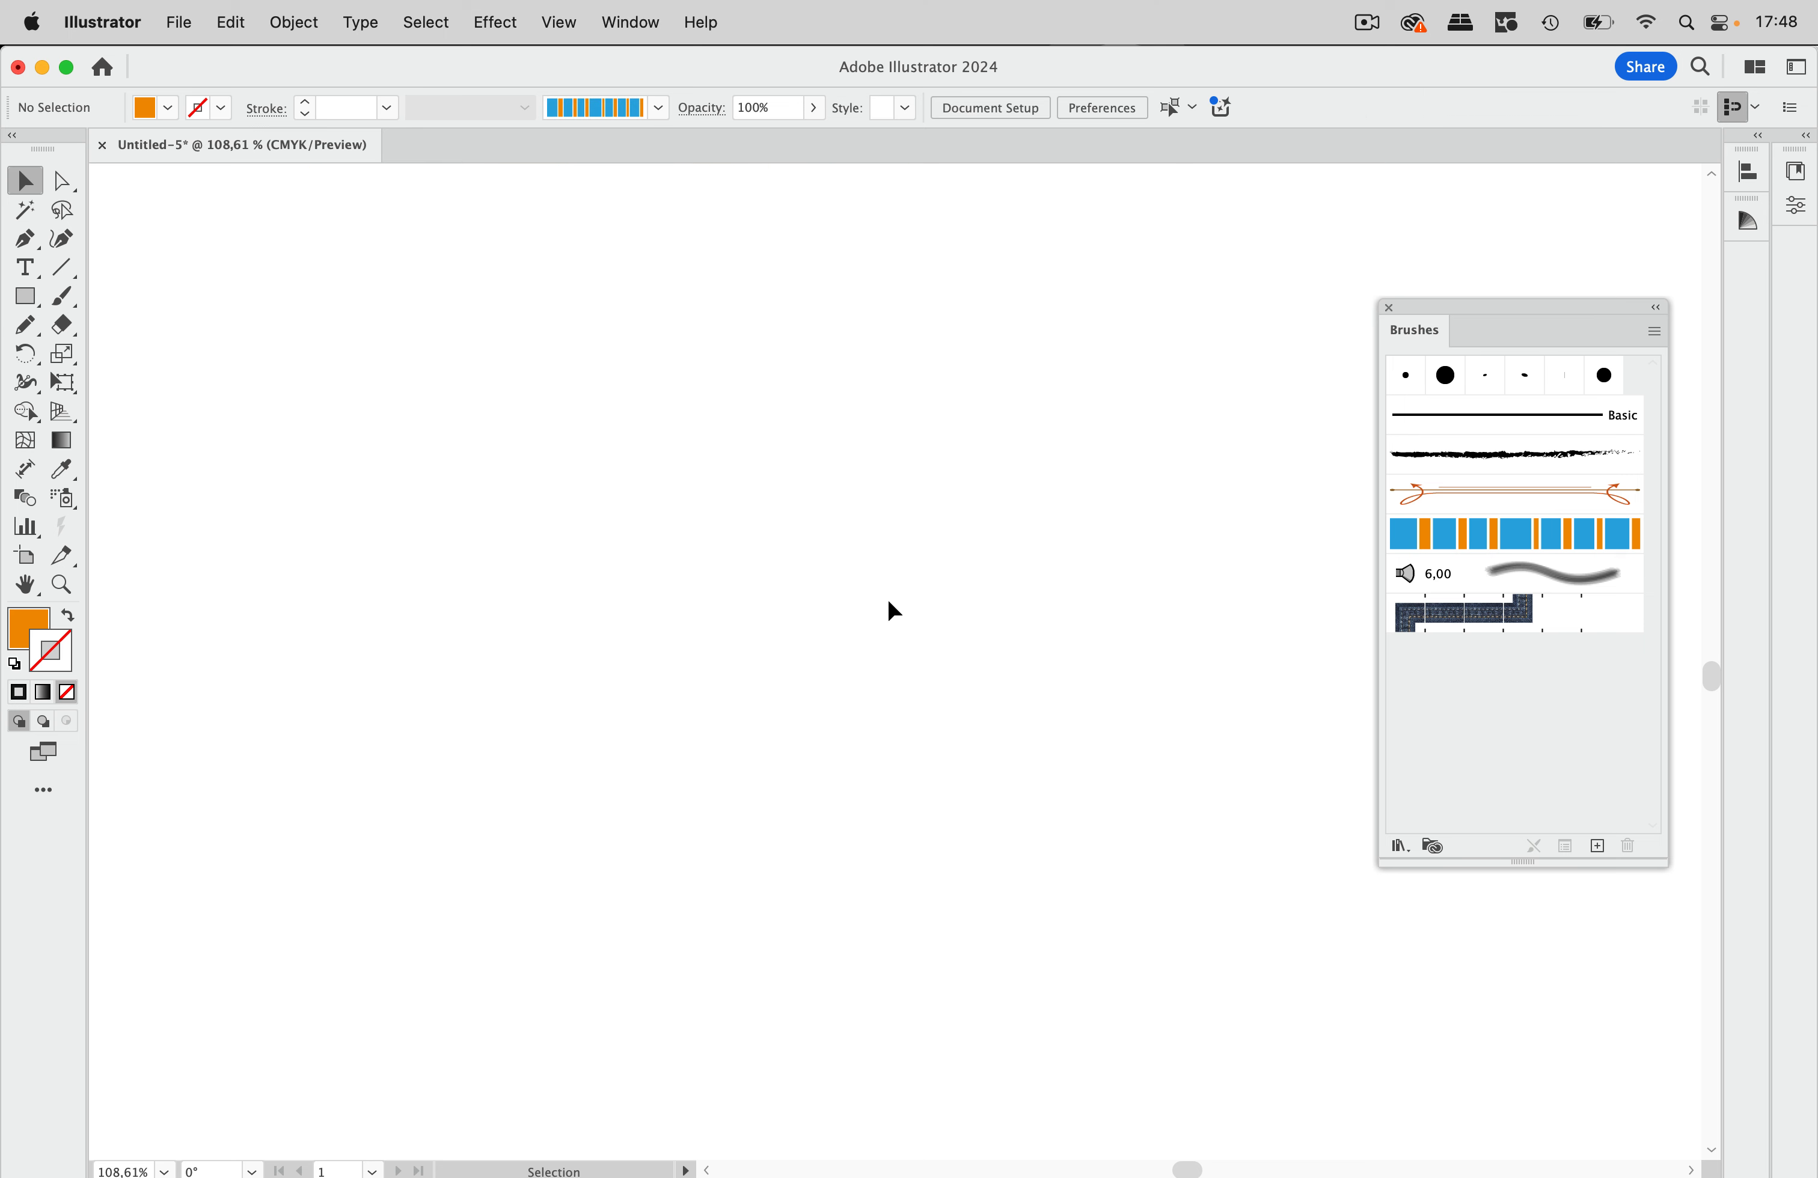
pyautogui.moveTo(26, 296); pyautogui.dragTo(126, 353)
pyautogui.moveTo(555, 387); pyautogui.dragTo(1076, 907)
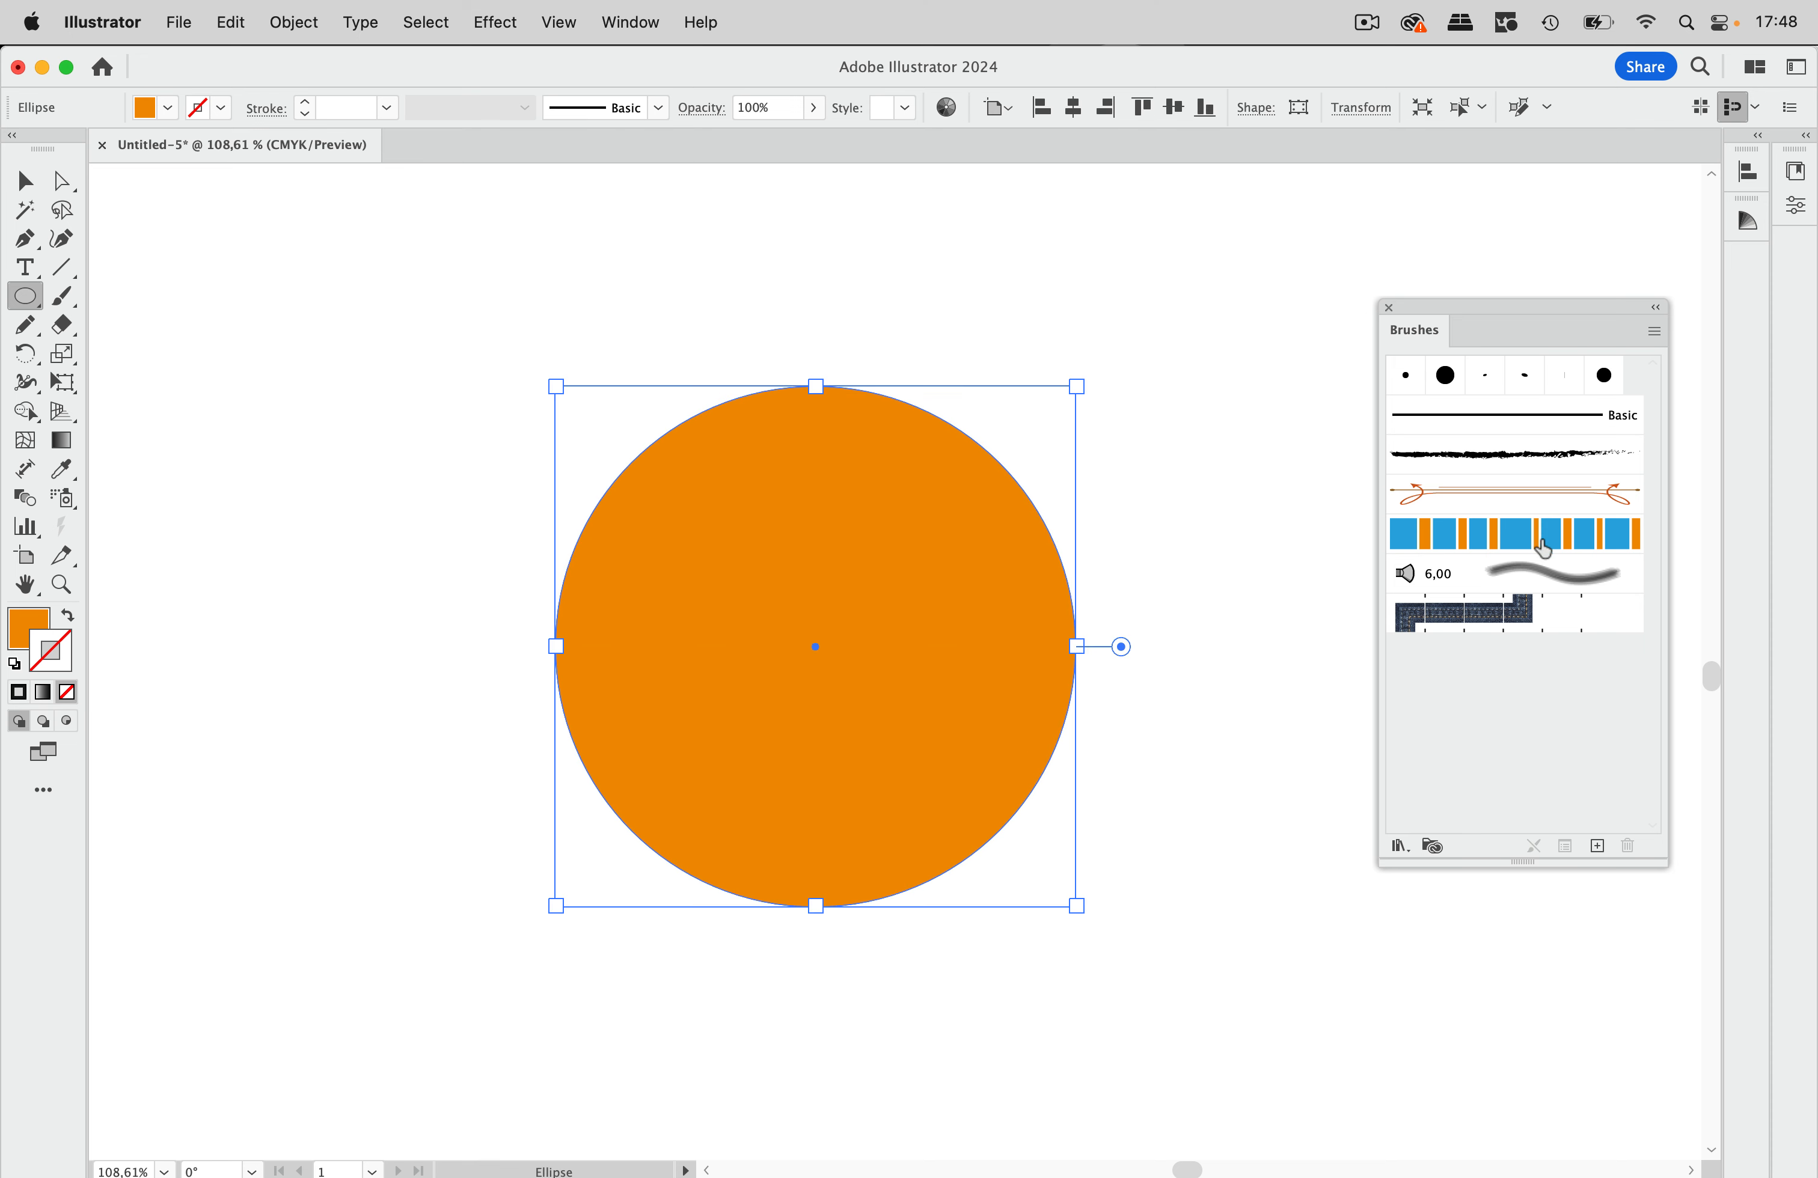
pyautogui.click(1538, 530)
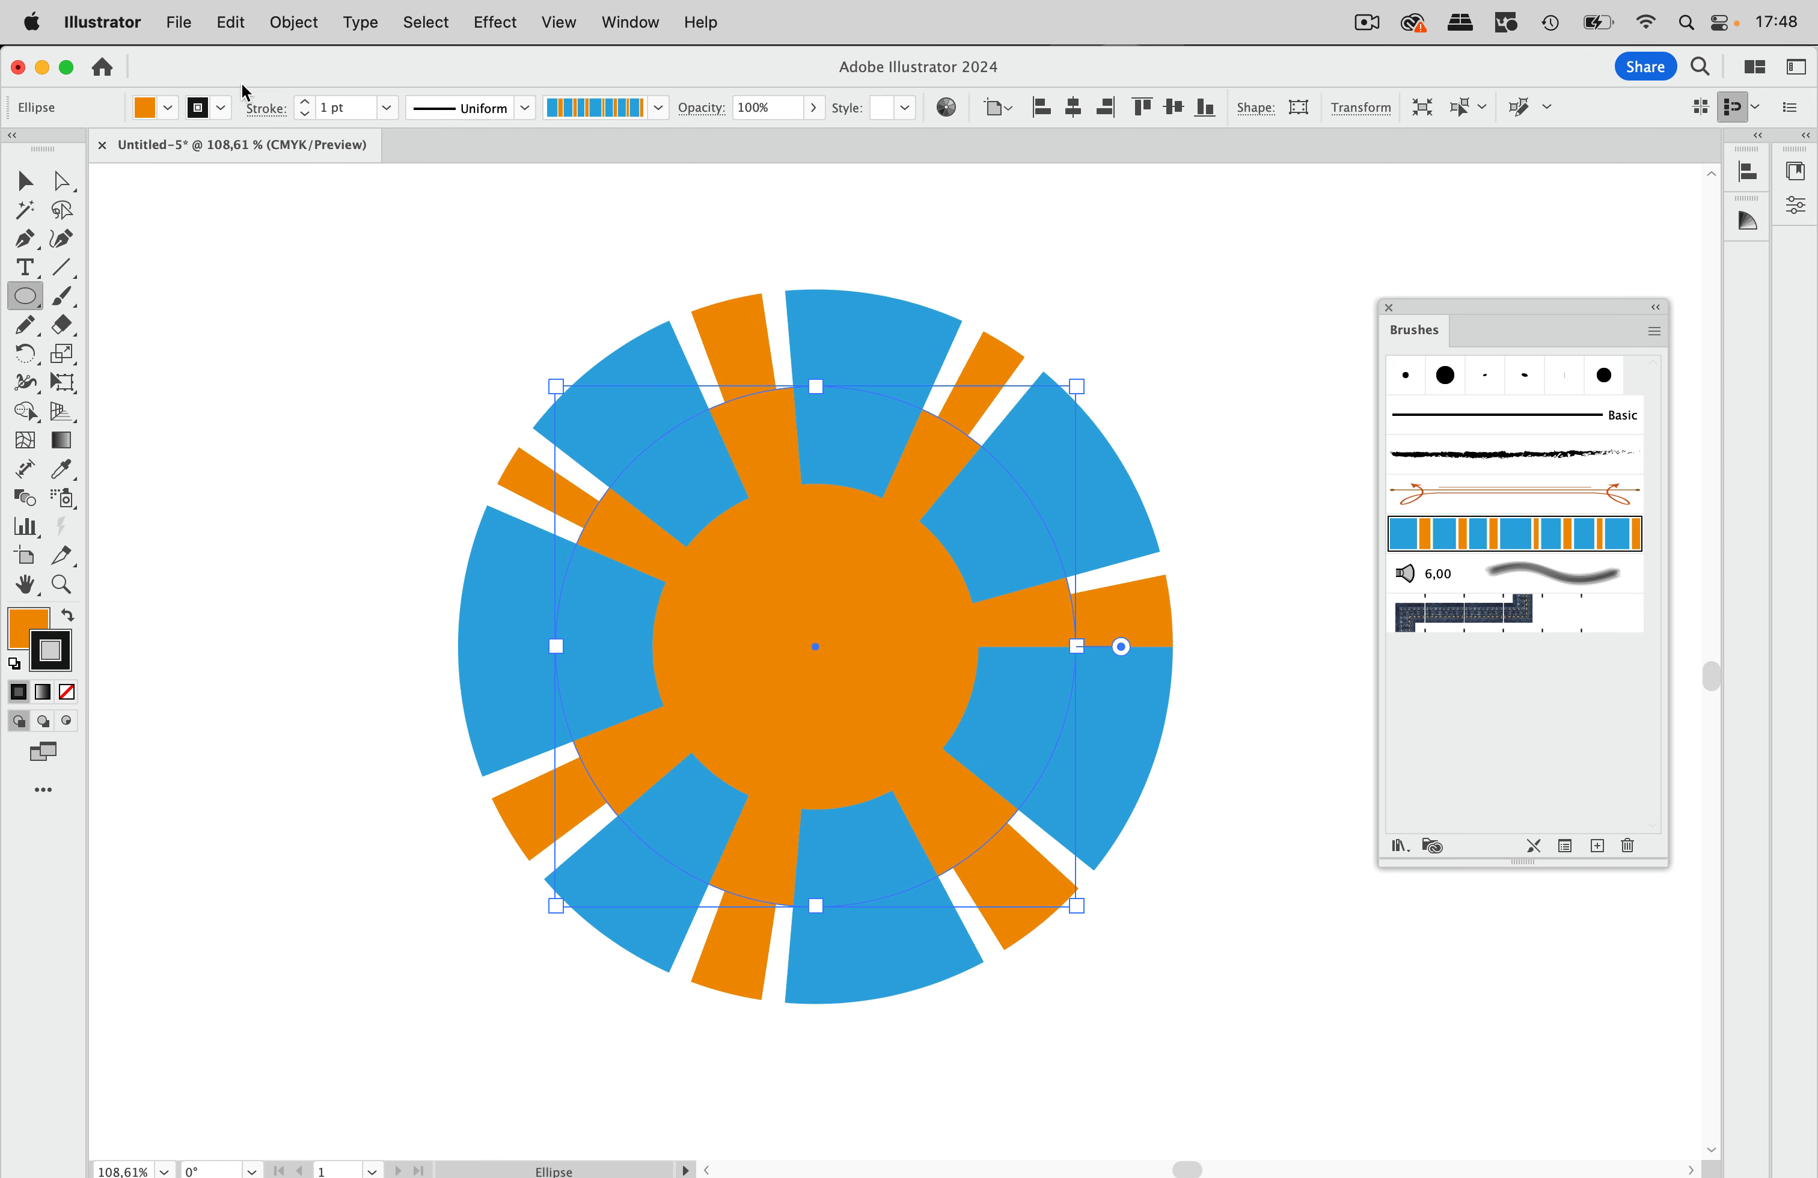
# Set the brushed circle's fill to None and deselect it.
pyautogui.click(170, 109)
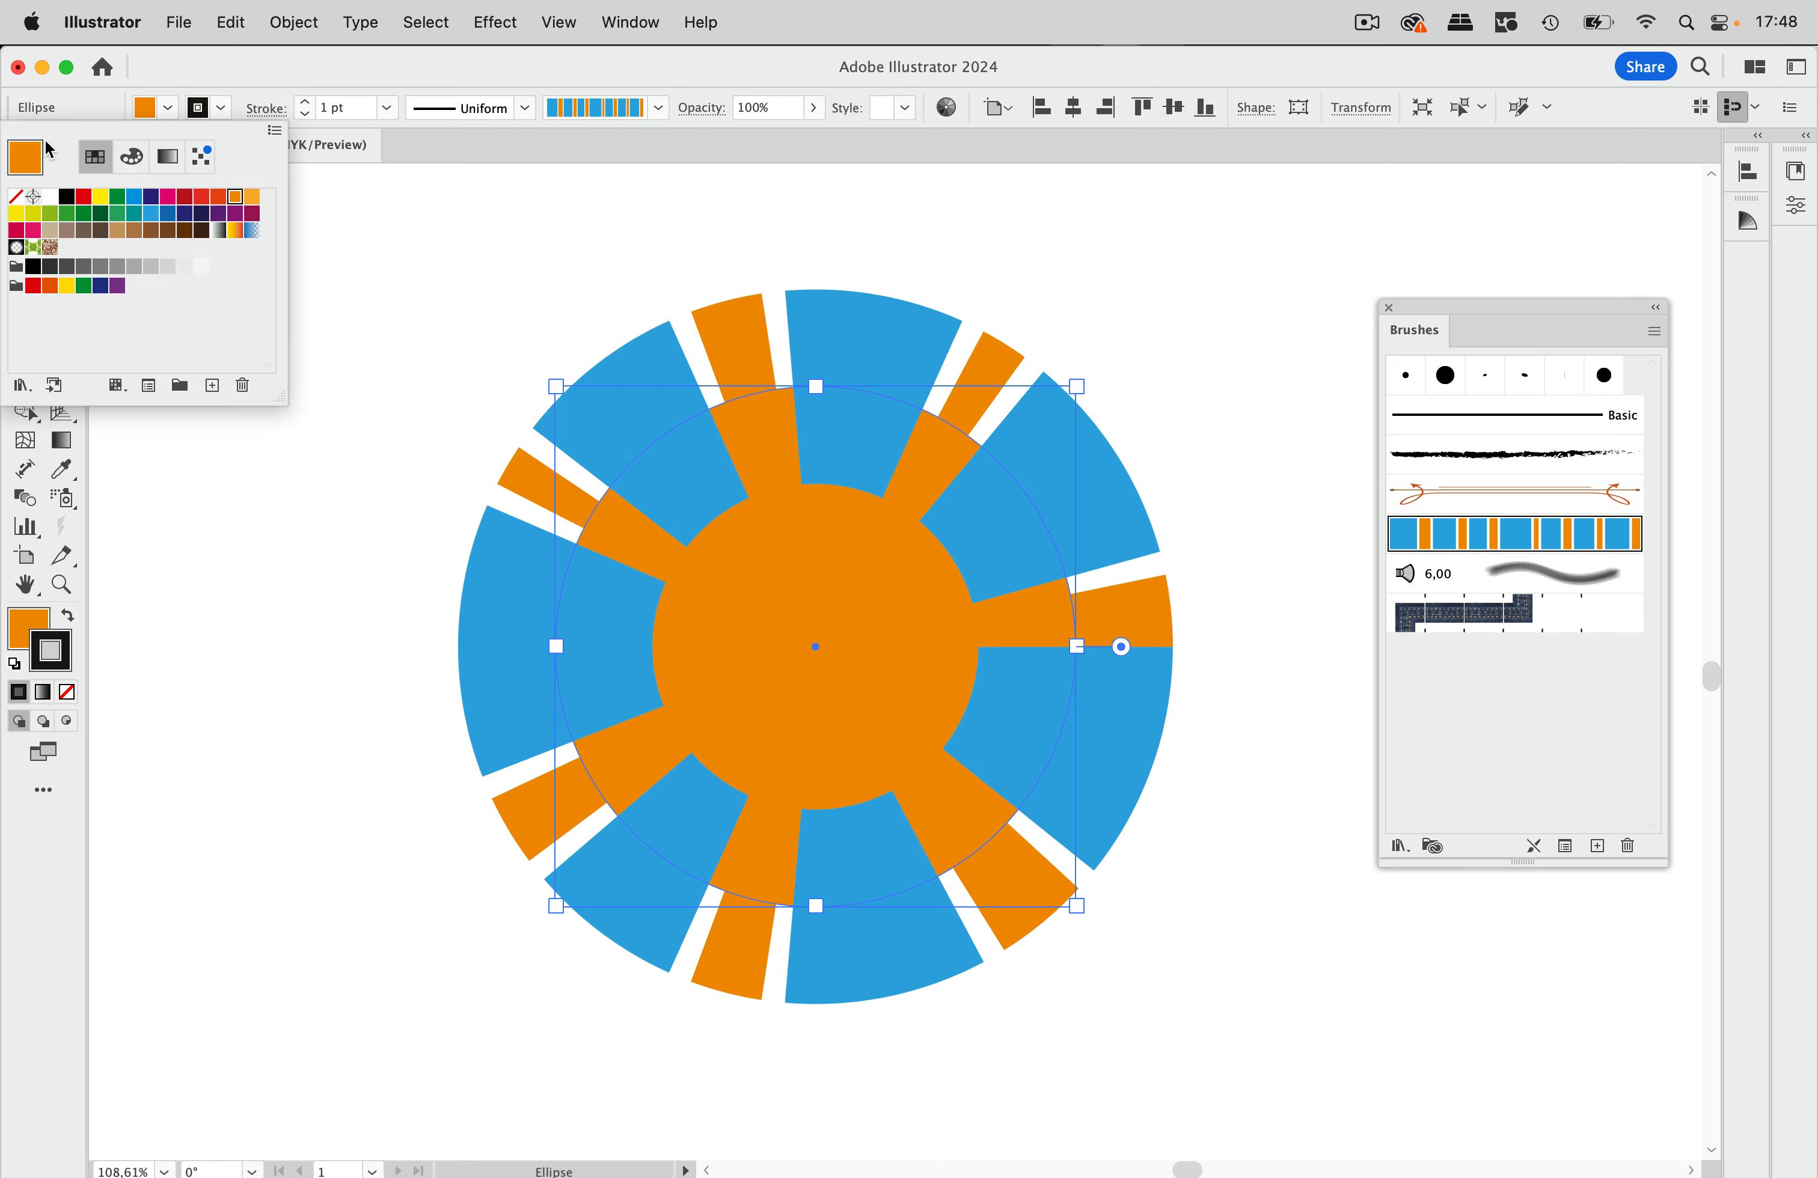
pyautogui.click(15, 197)
pyautogui.click(278, 52)
pyautogui.click(24, 176)
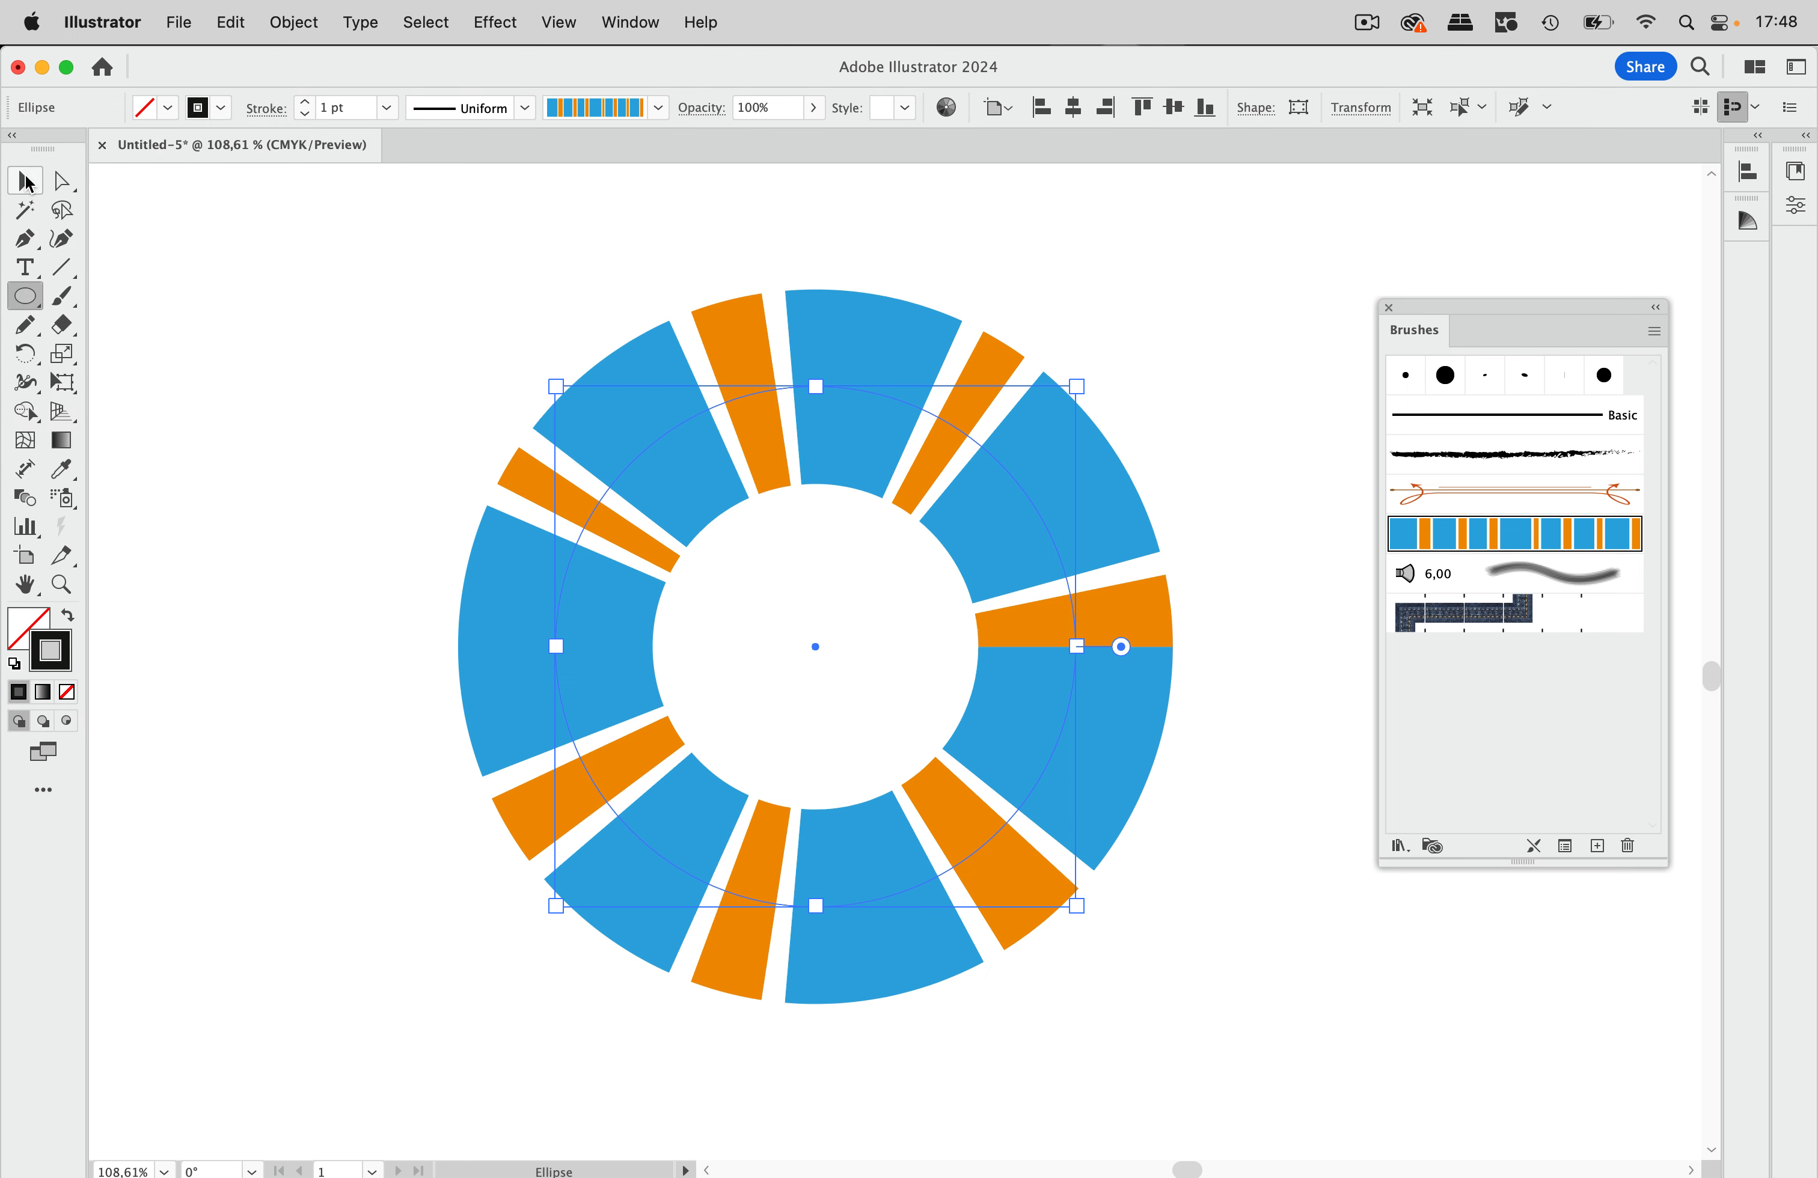
pyautogui.click(311, 287)
# Compare the striped ring and the bar row with the multicoloured reference sunburst above them.
pyautogui.scroll(-5, 423, 359)
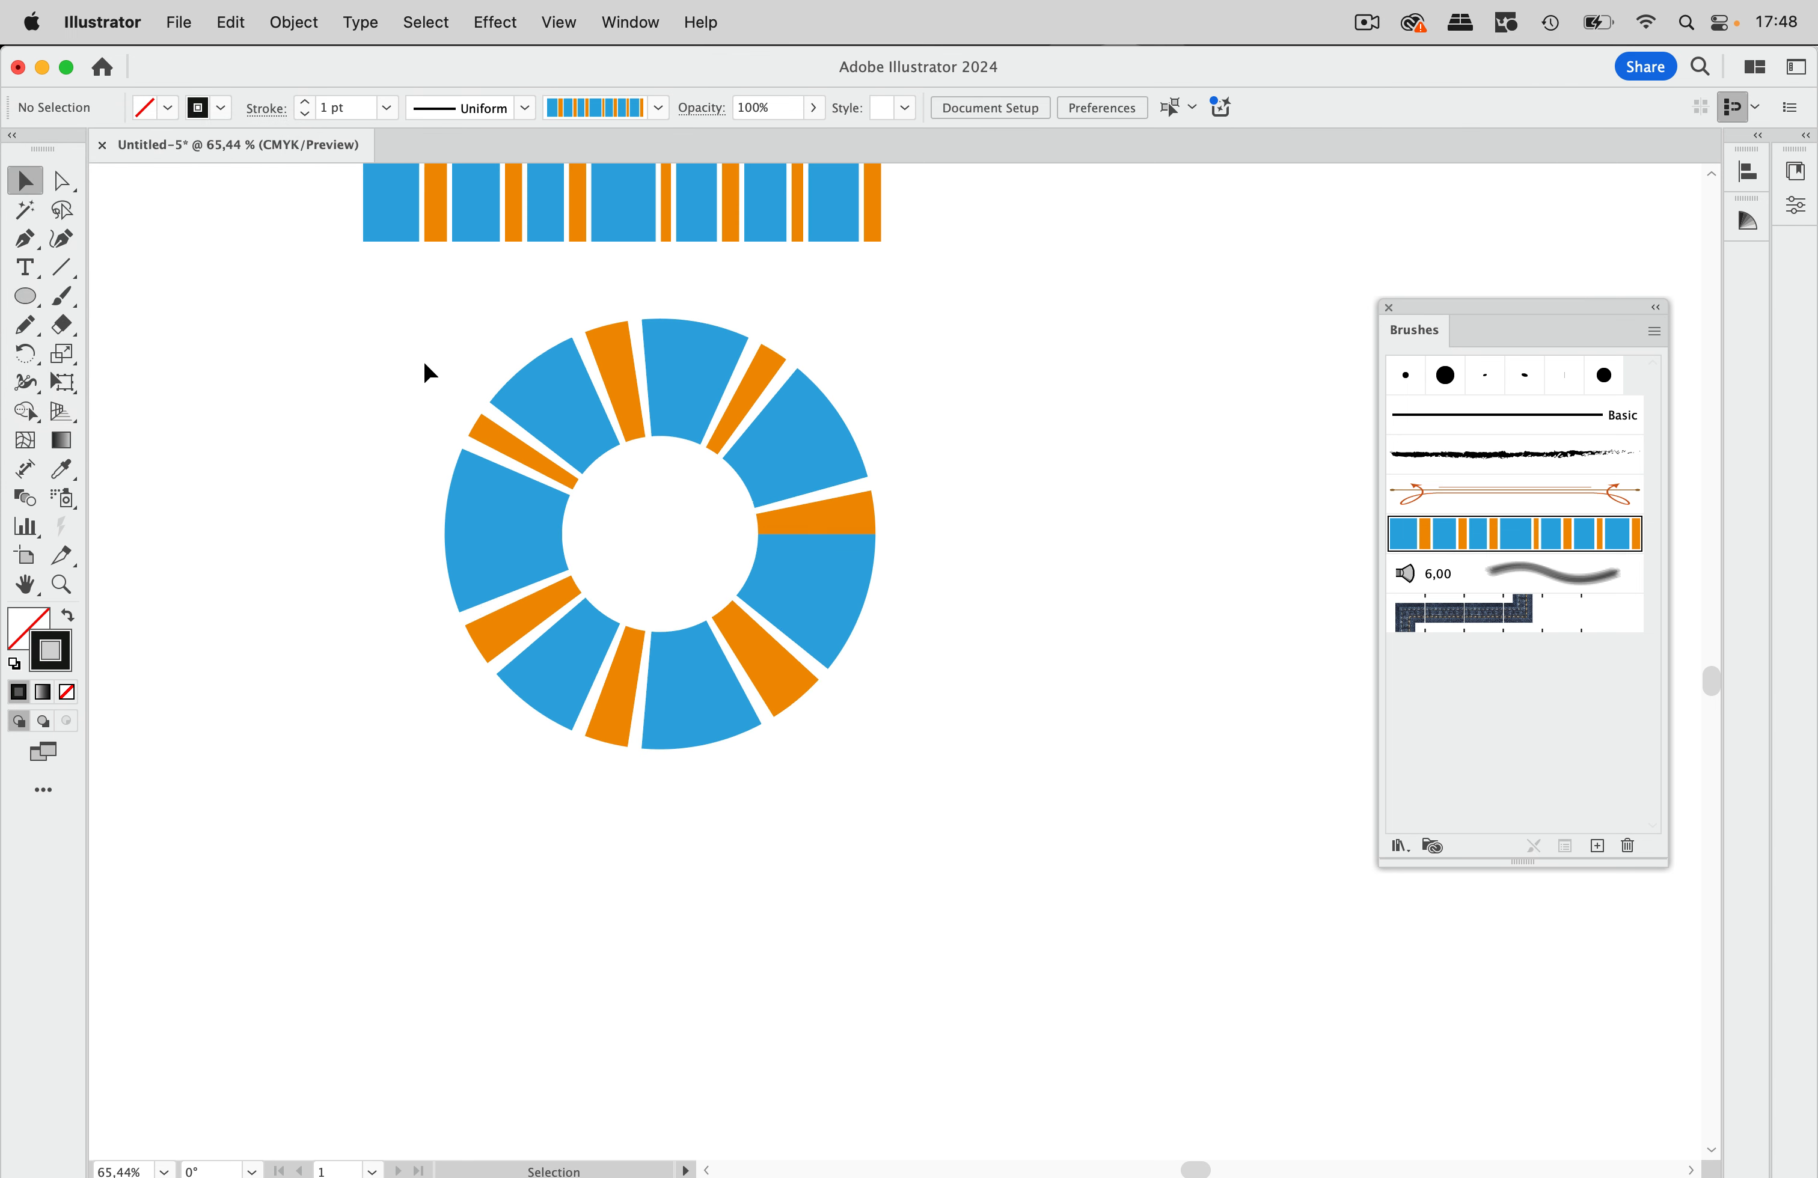
pyautogui.scroll(3, 423, 360)
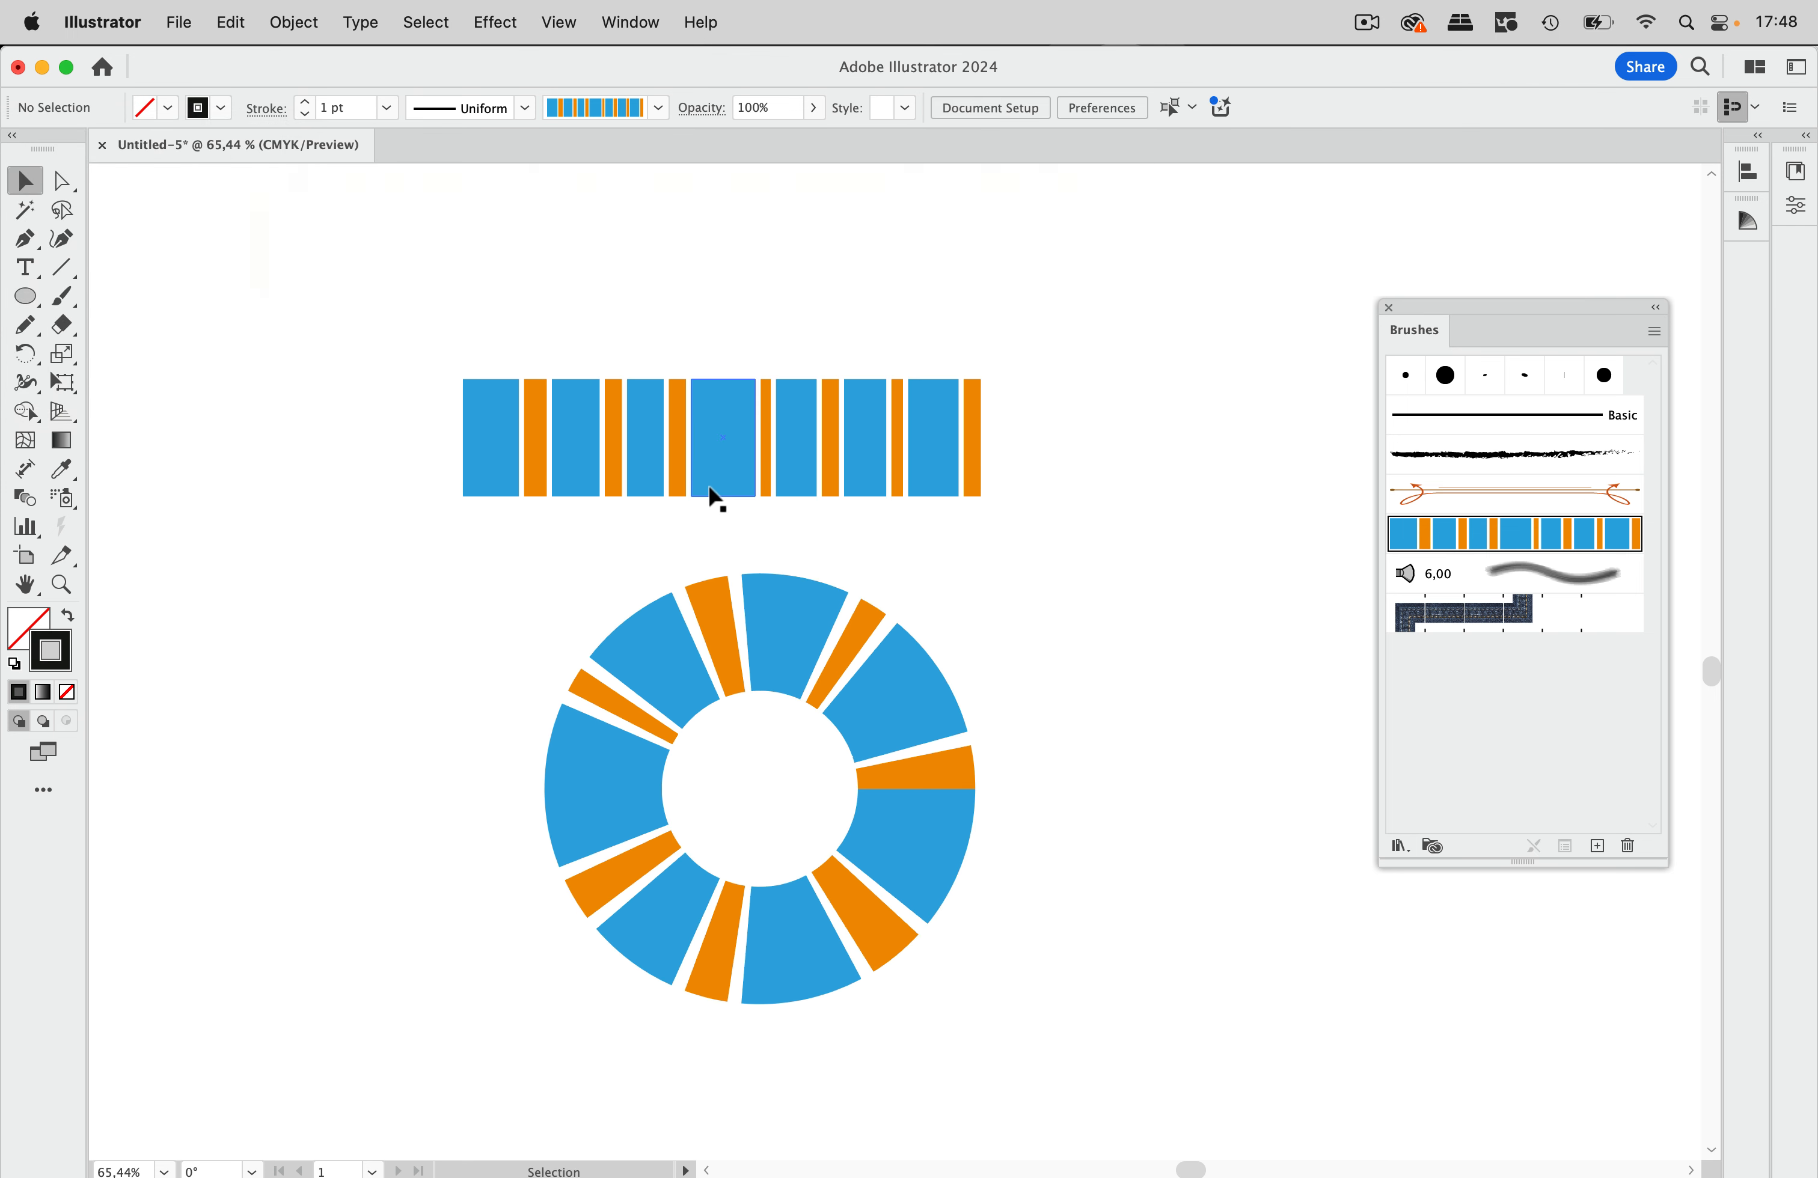
pyautogui.scroll(8, 713, 499)
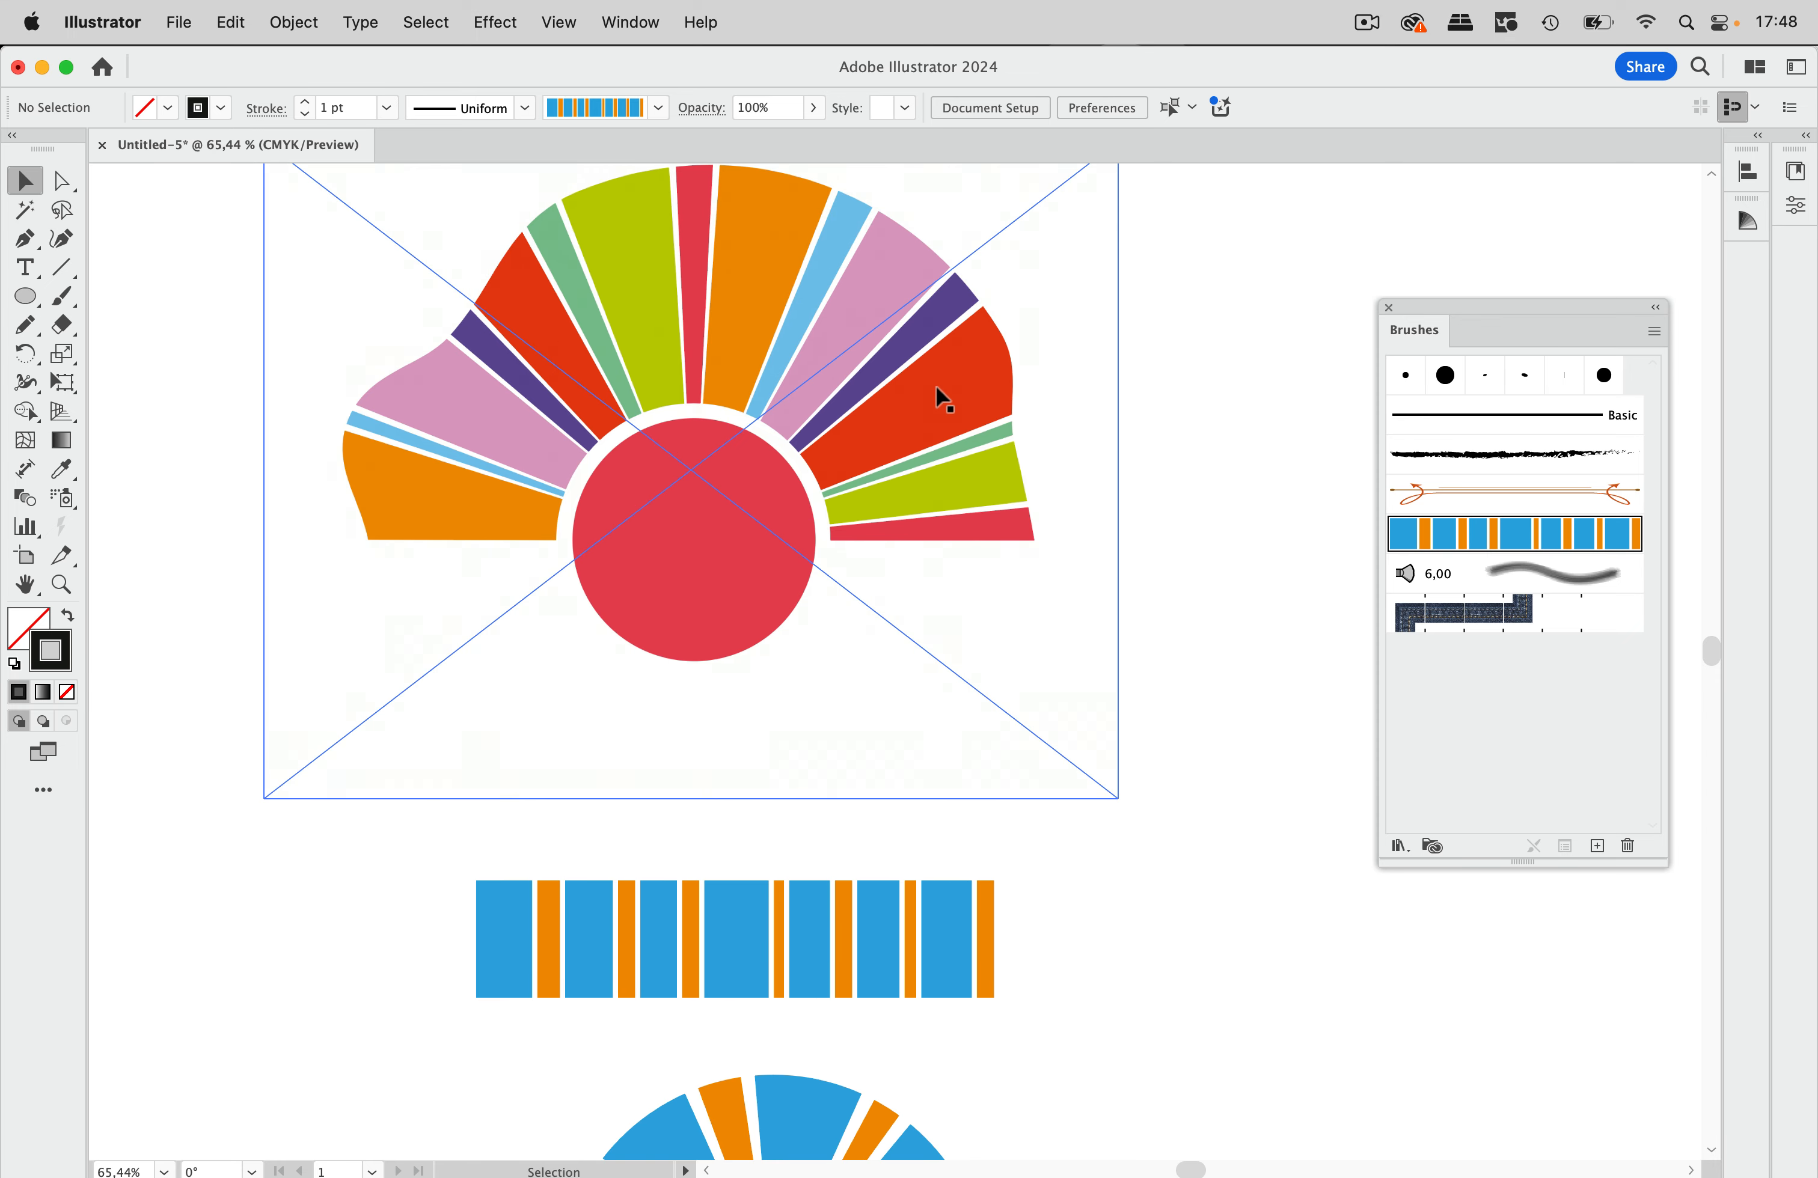
pyautogui.scroll(-1, 945, 398)
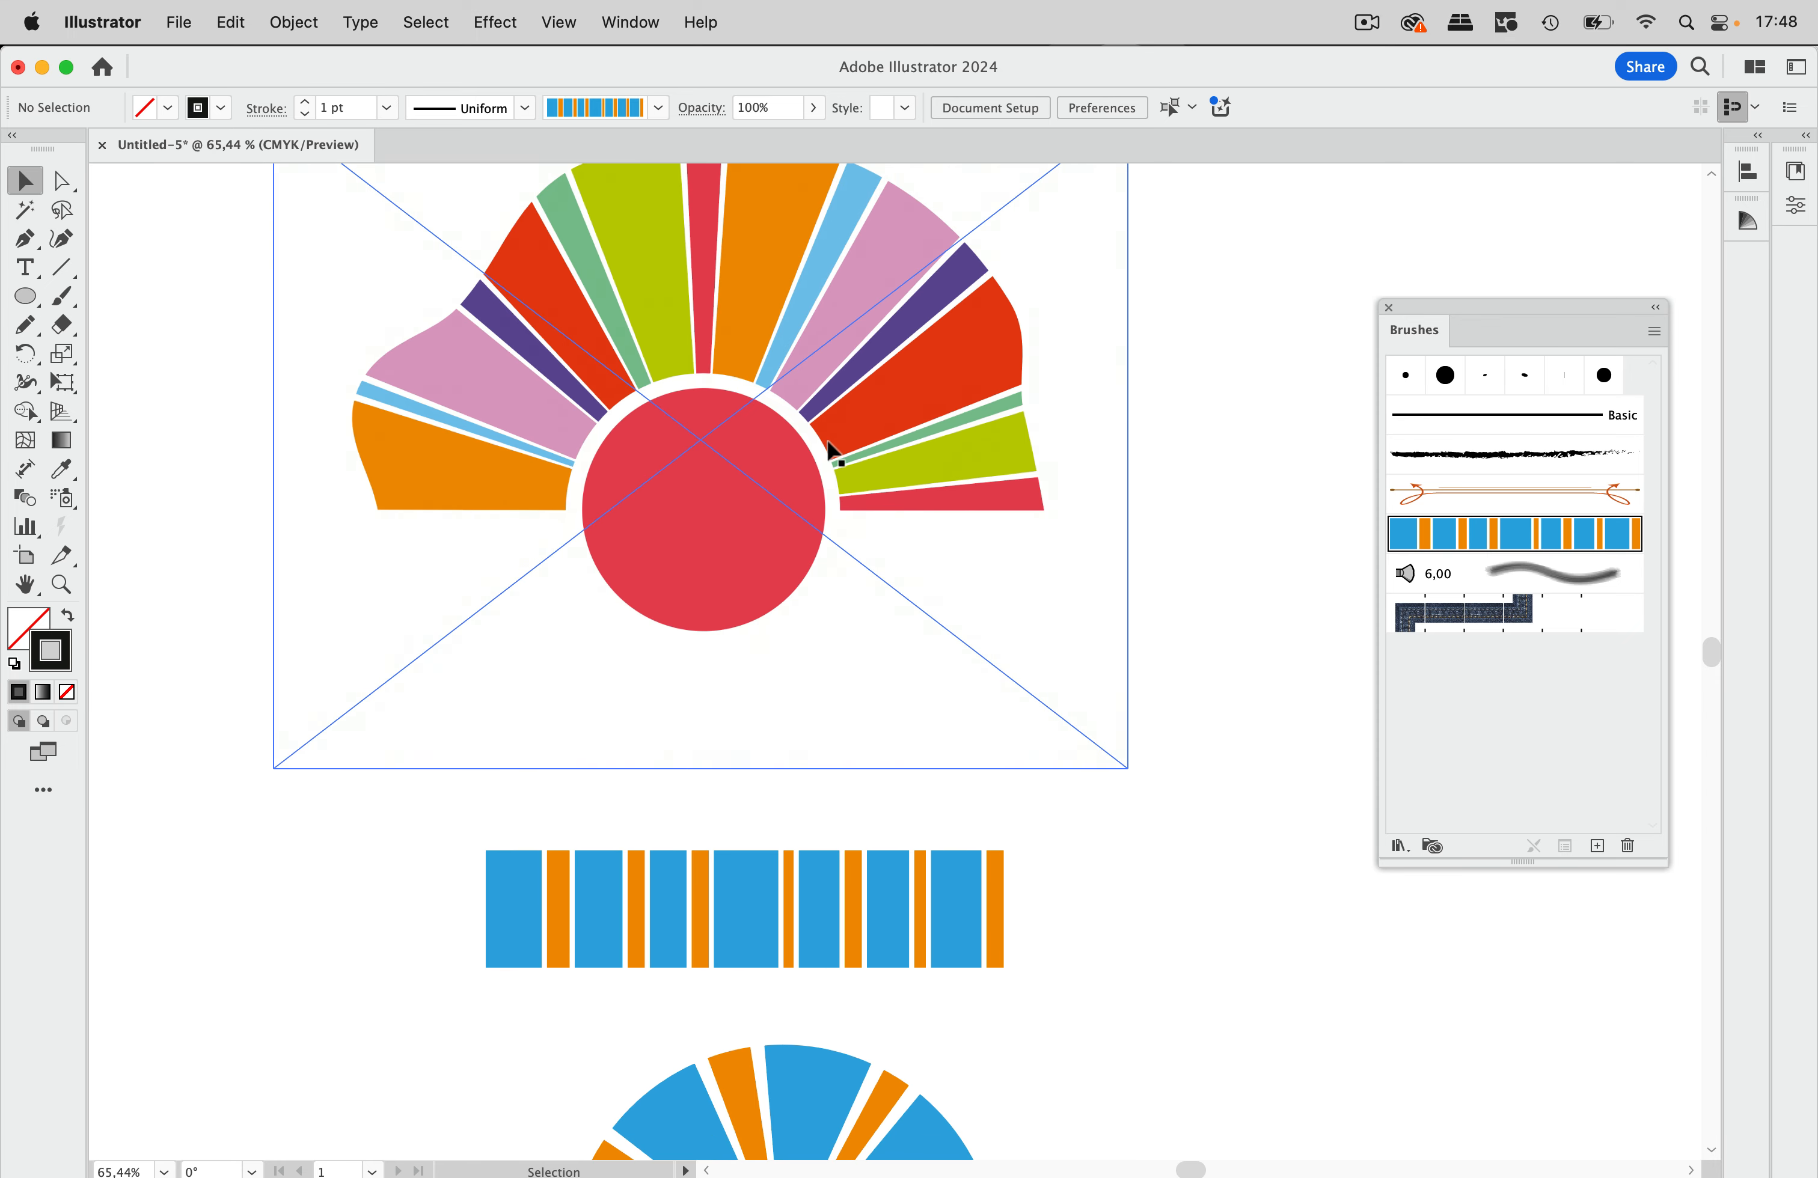
pyautogui.scroll(-10, 968, 689)
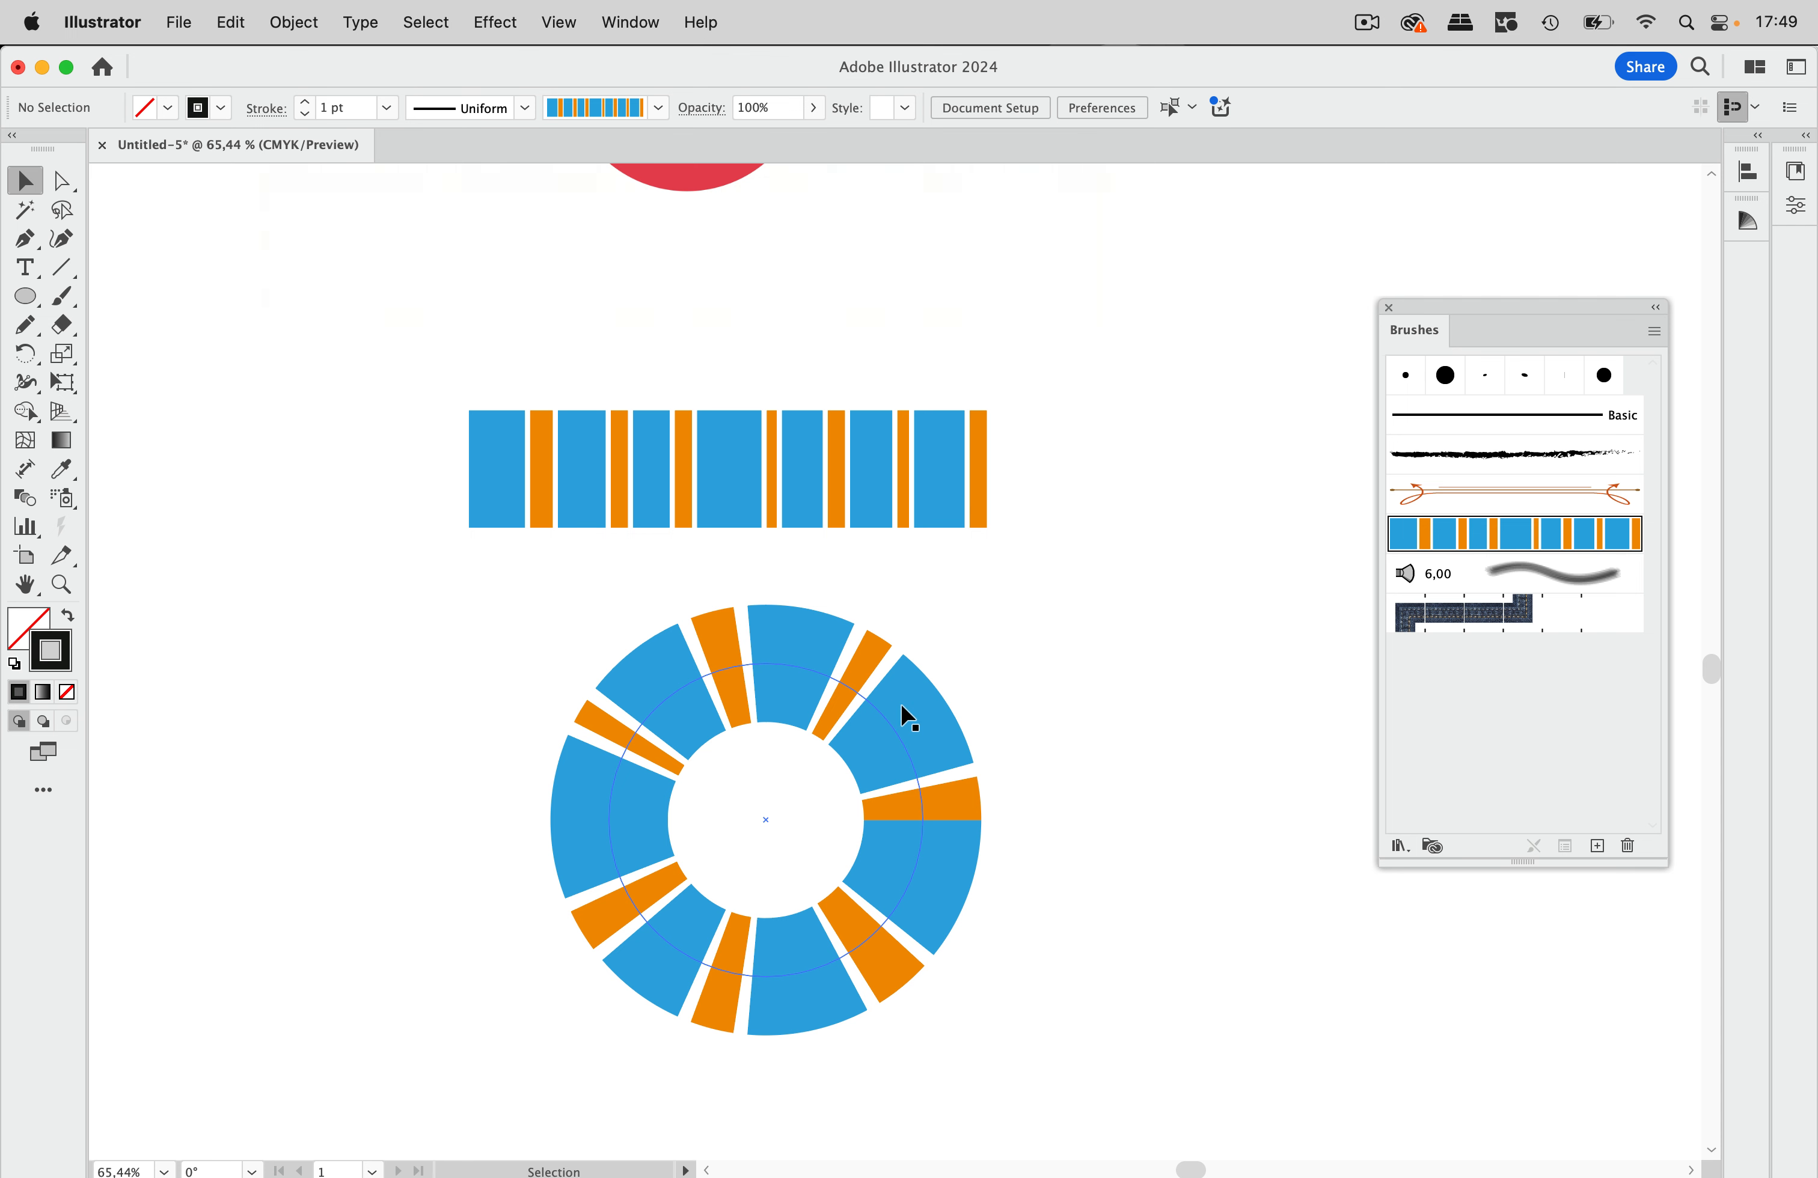
pyautogui.scroll(6, 909, 719)
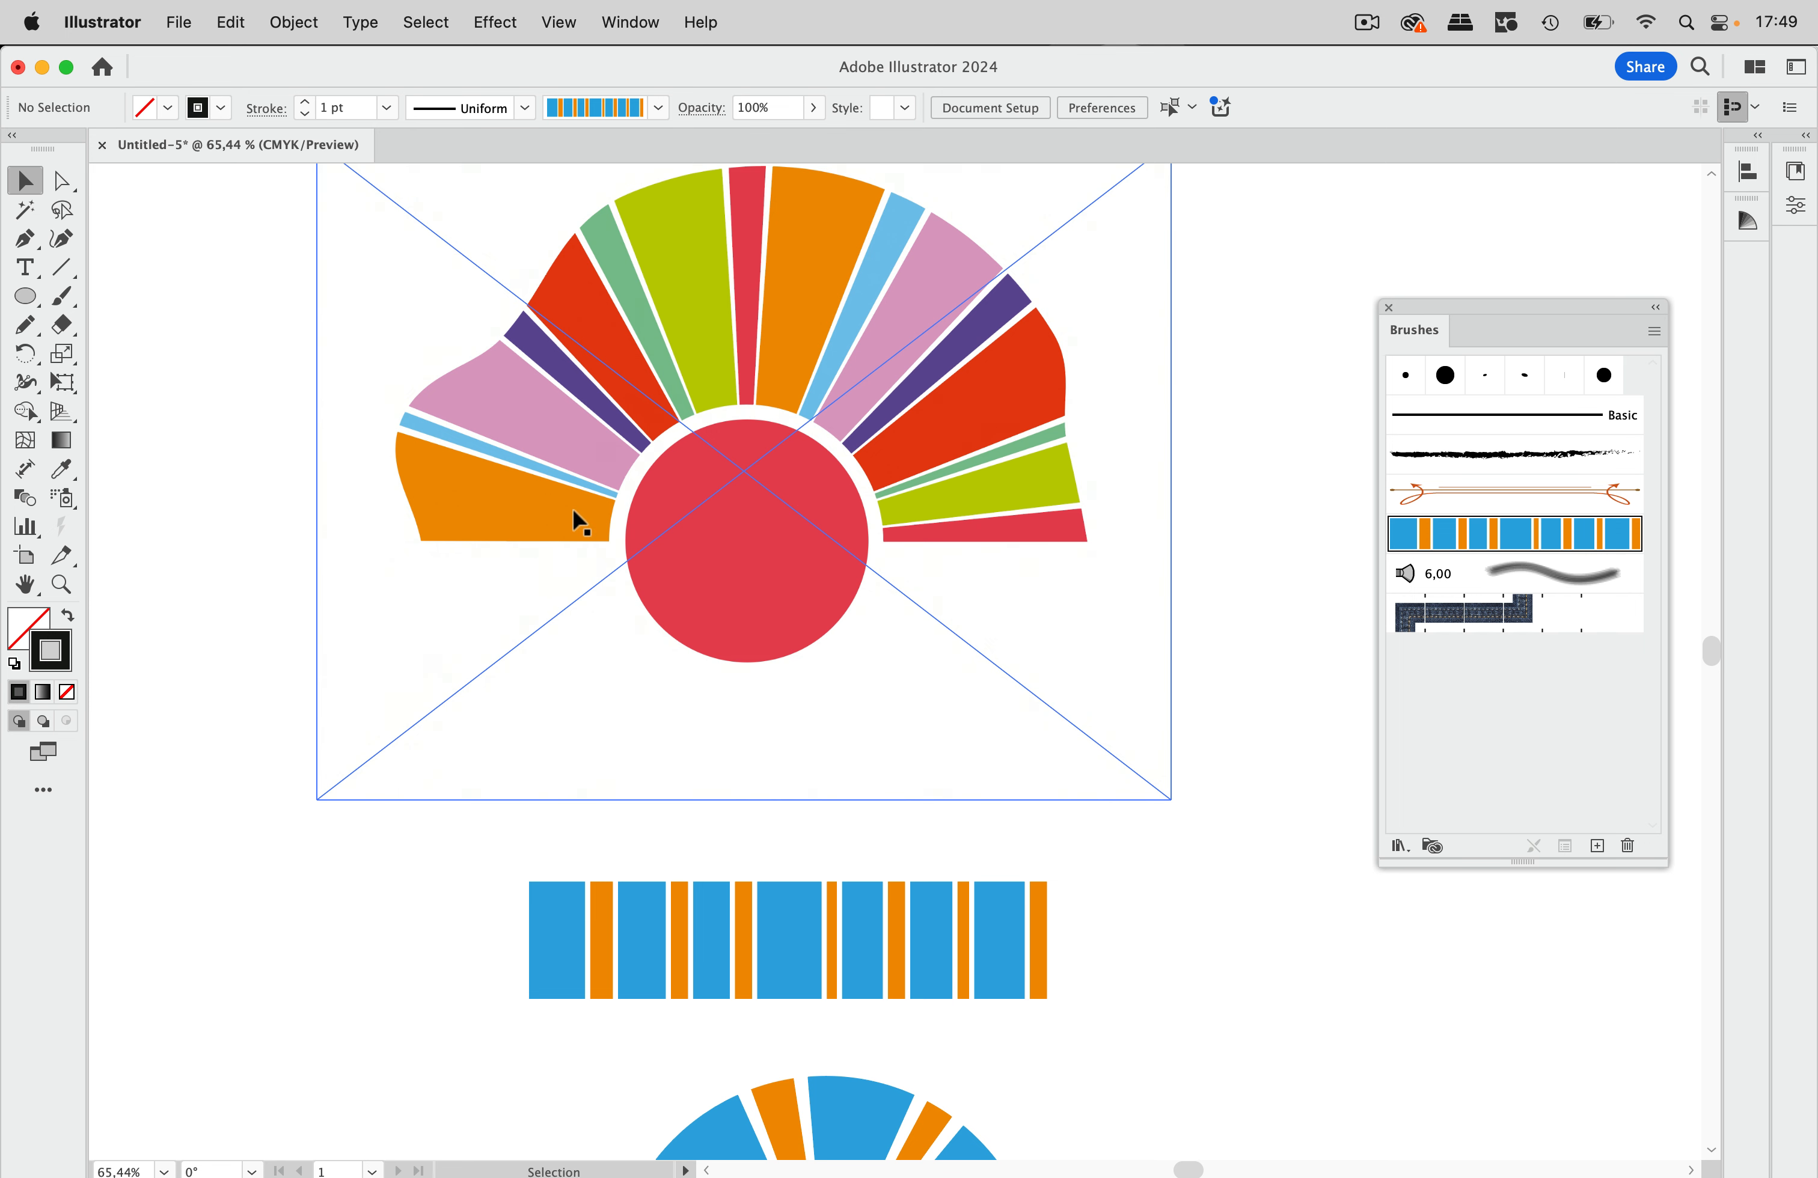
pyautogui.scroll(-10, 1102, 671)
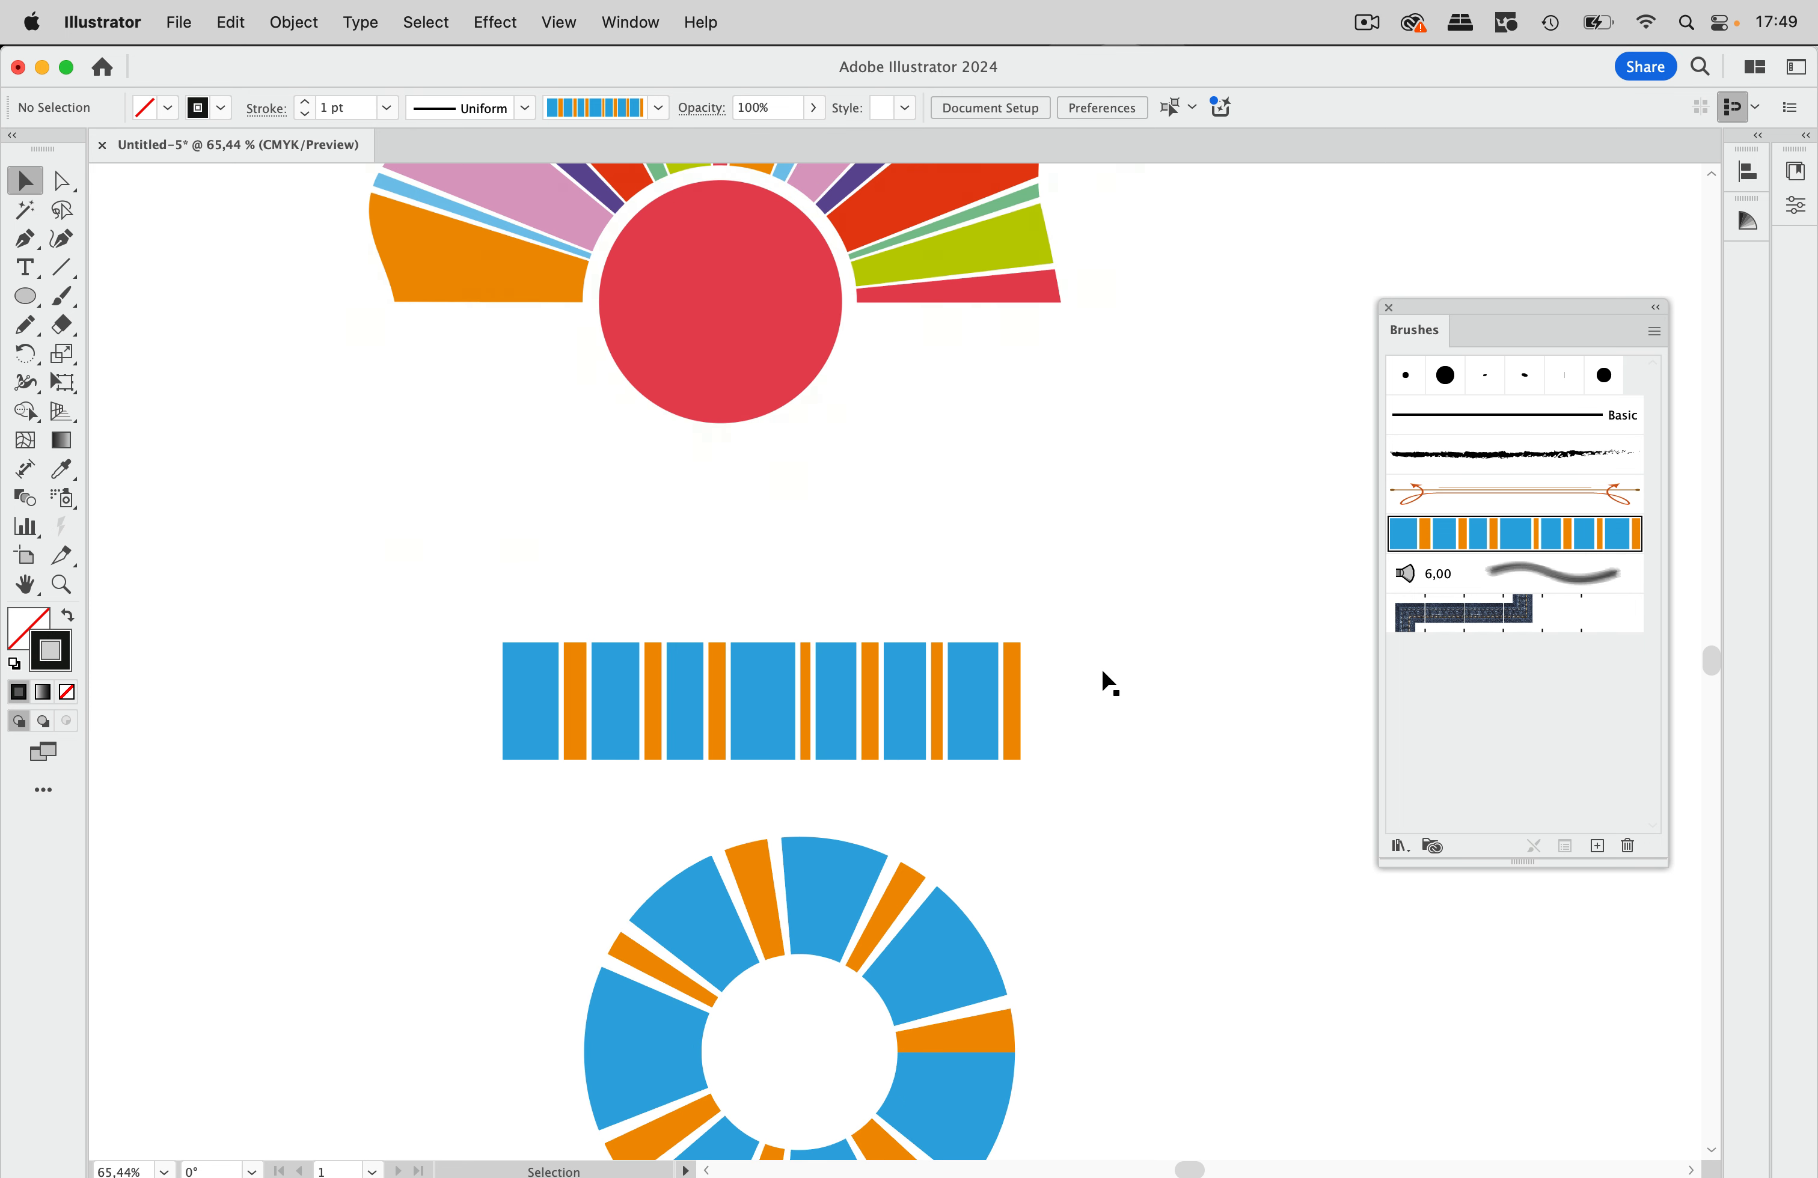
pyautogui.scroll(3, 1102, 671)
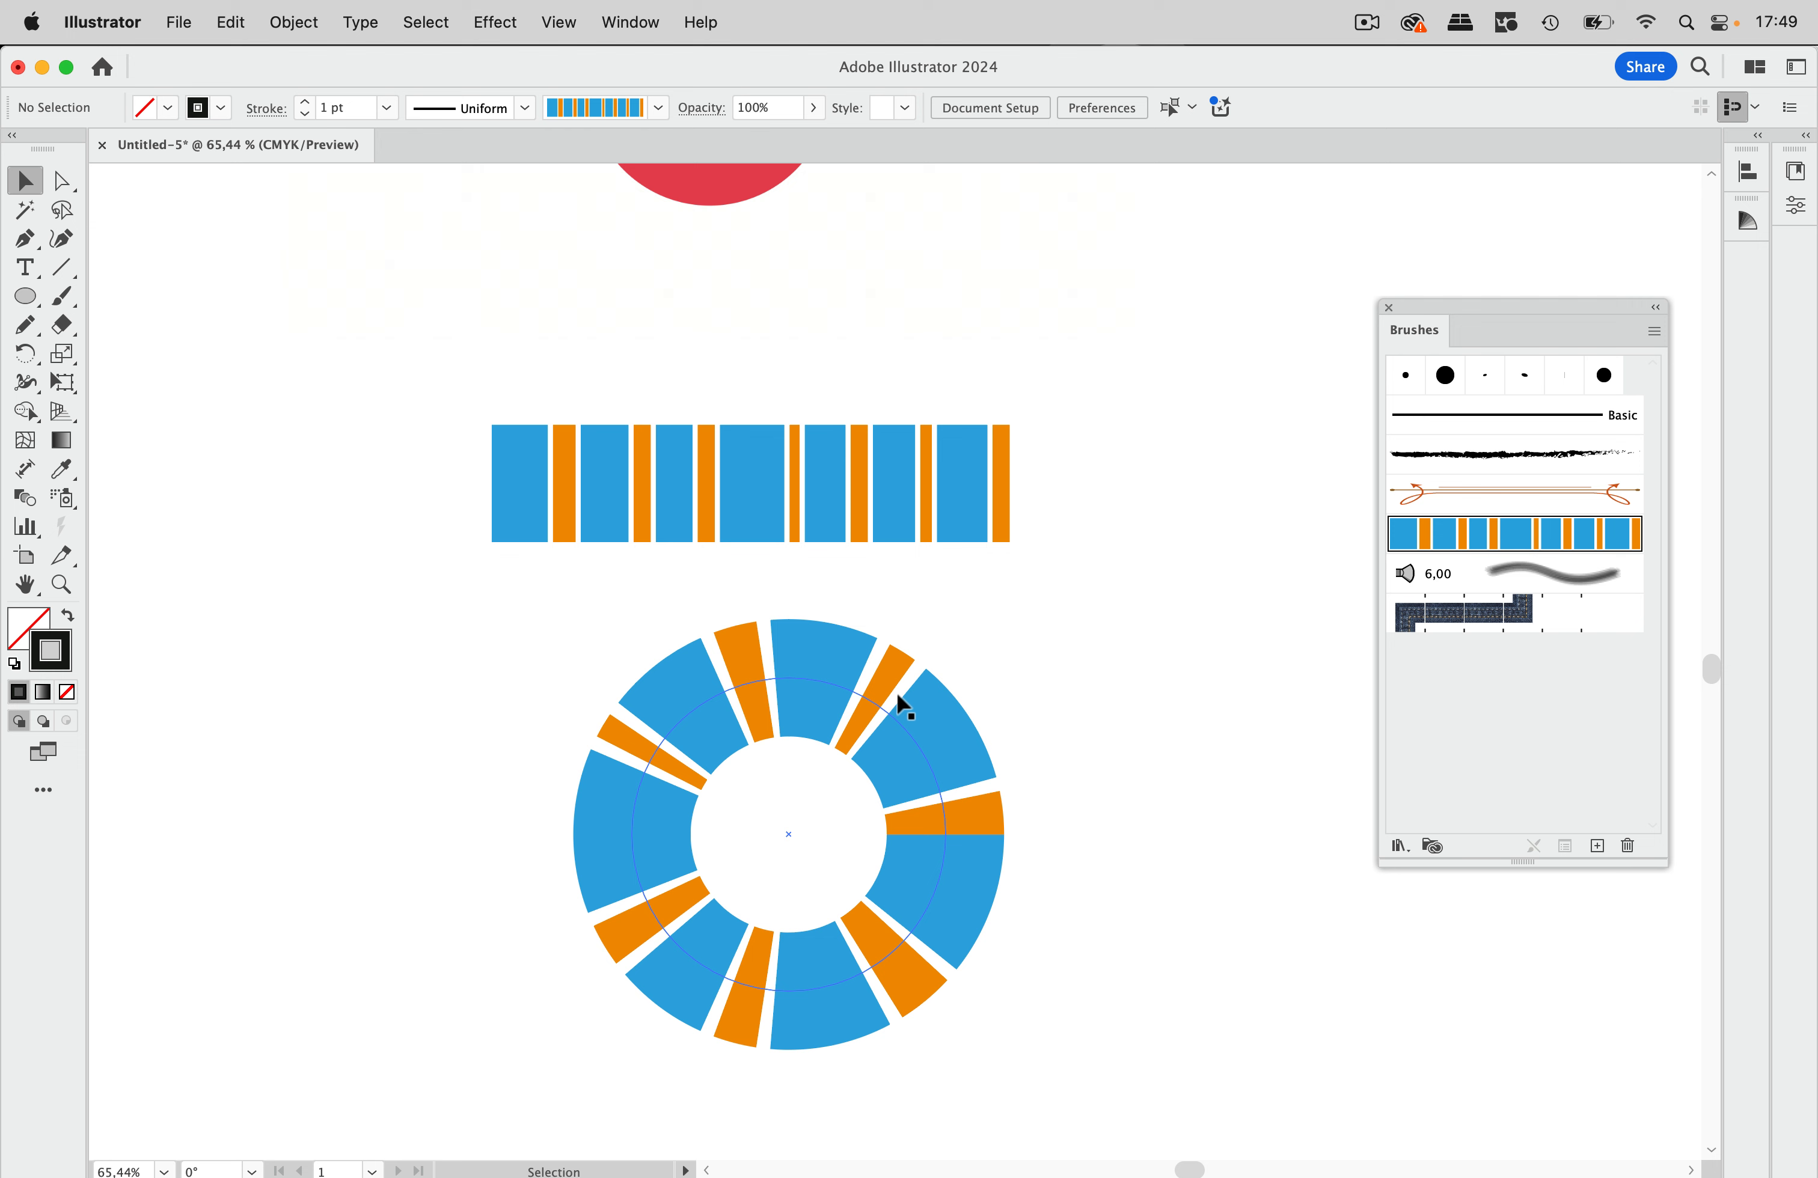
# Move the striped ring straight down to leave more space below the row of bars.
pyautogui.moveTo(901, 702); pyautogui.dragTo(898, 810)
pyautogui.click(1069, 693)
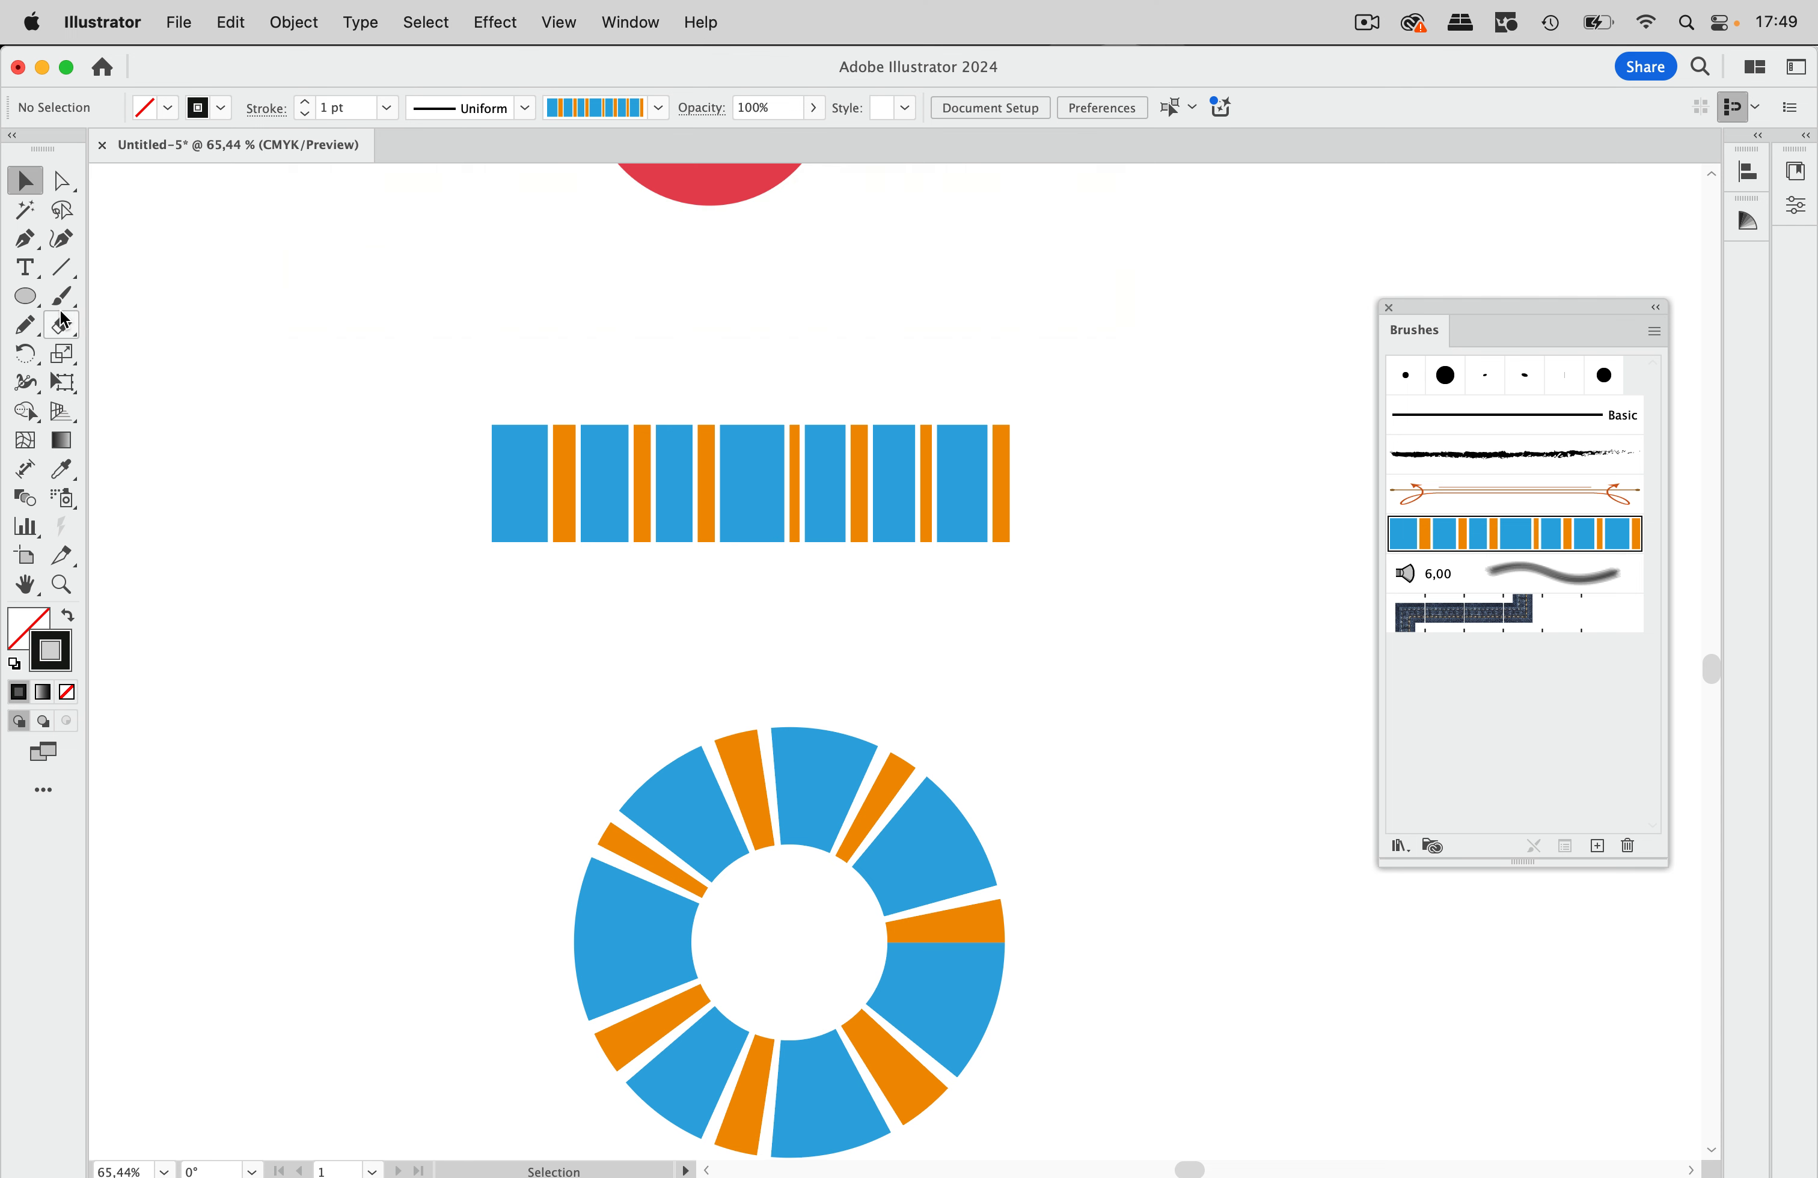
pyautogui.moveTo(25, 296)
pyautogui.mouseDown()
pyautogui.moveTo(90, 308)
pyautogui.moveTo(38, 296)
pyautogui.mouseUp()
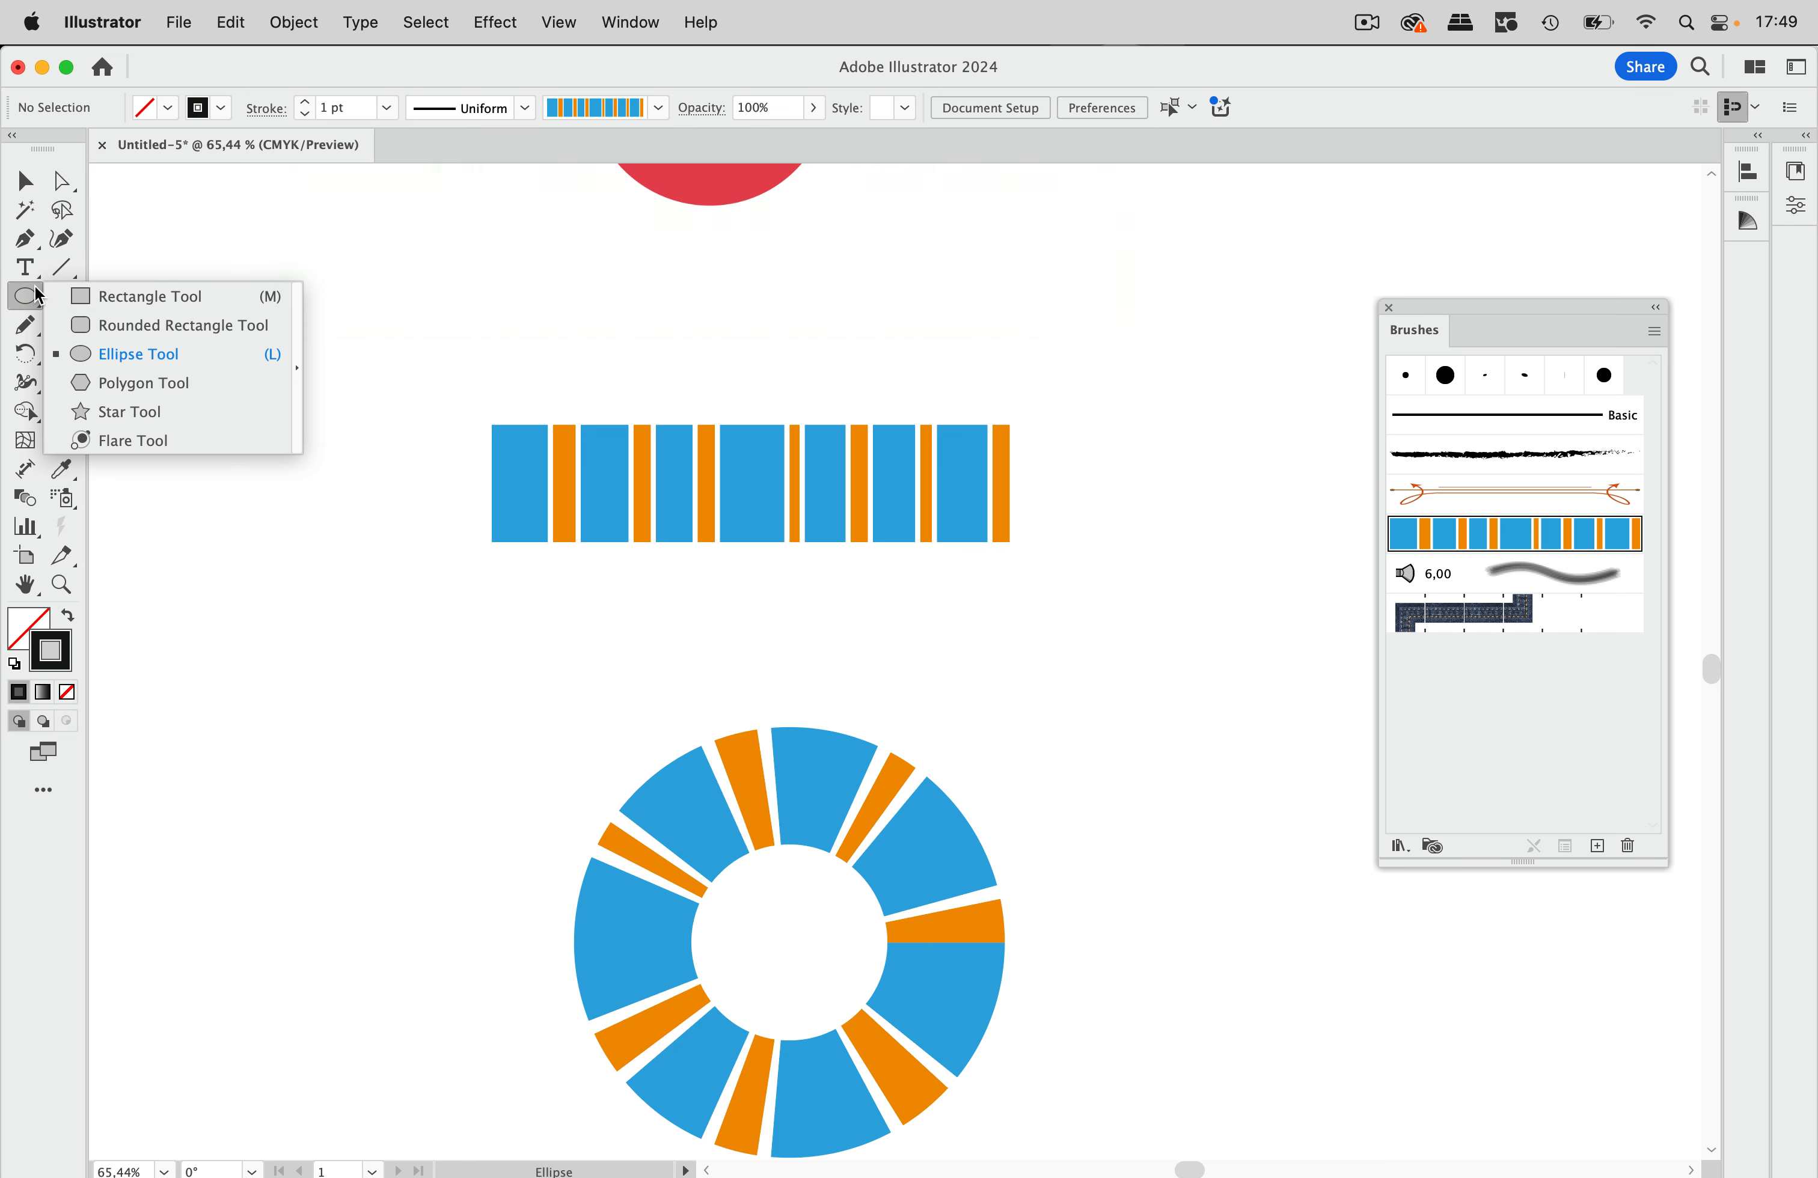
pyautogui.click(25, 181)
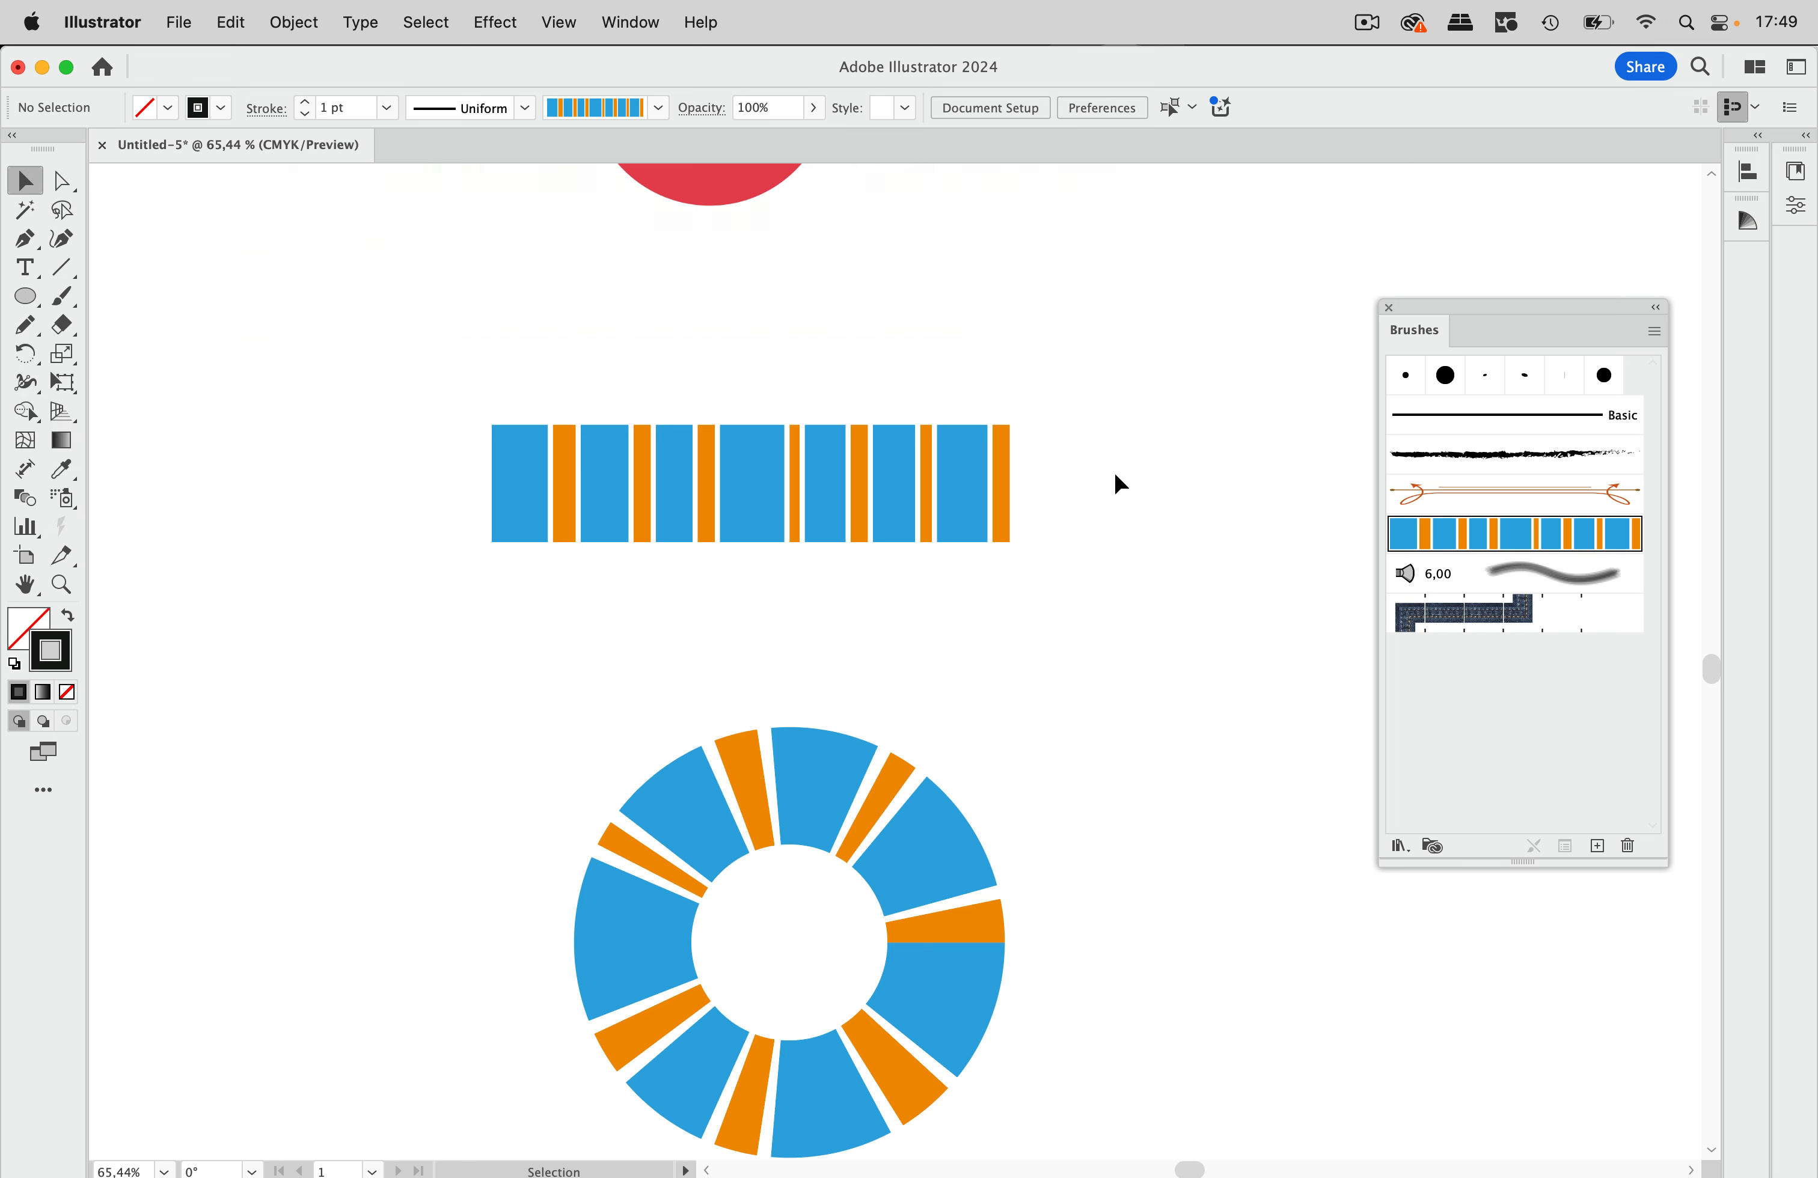
# Place a copy of the striped brush artwork on the empty canvas beside the ring.
pyautogui.hscroll(5, 1080, 537)
pyautogui.scroll(-1, 1079, 537)
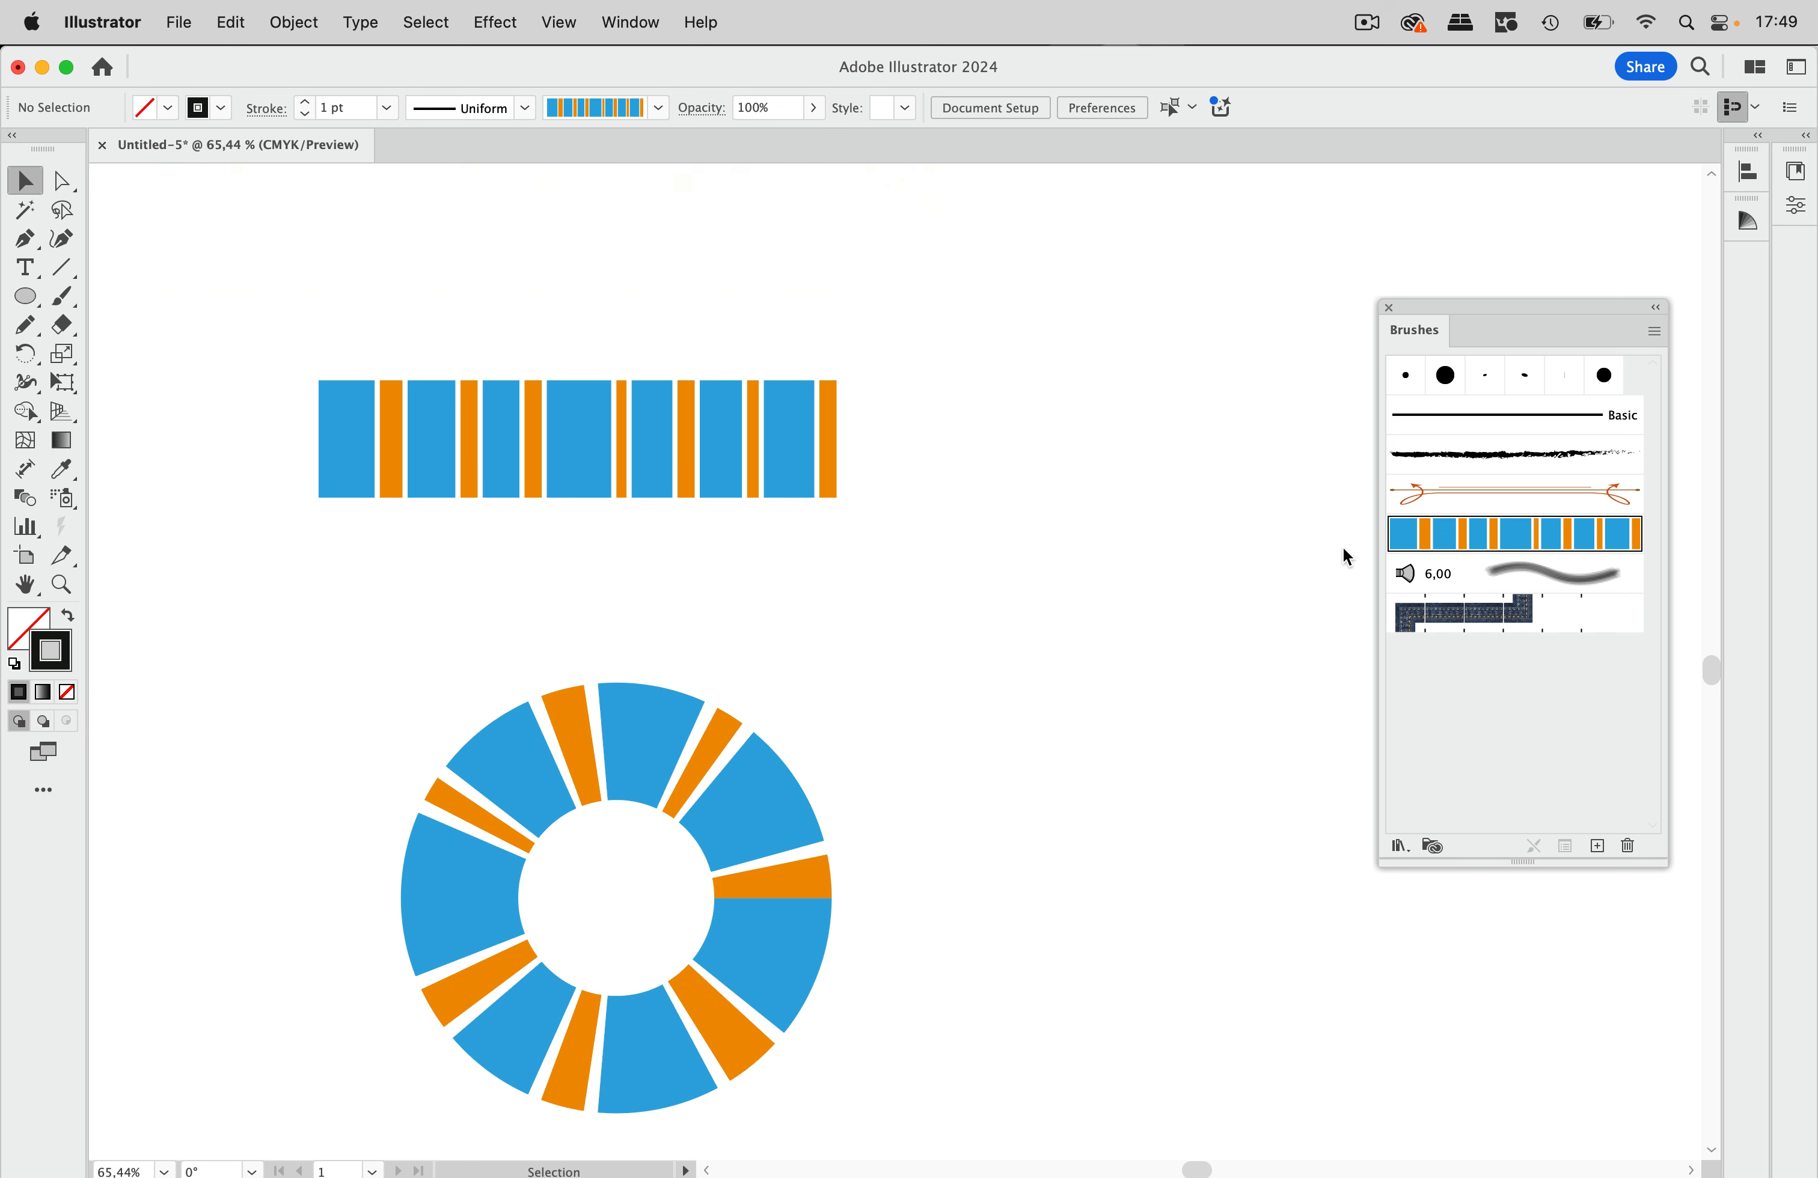
pyautogui.press('super+v')
pyautogui.hscroll(5, 1165, 654)
pyautogui.scroll(-1, 1164, 654)
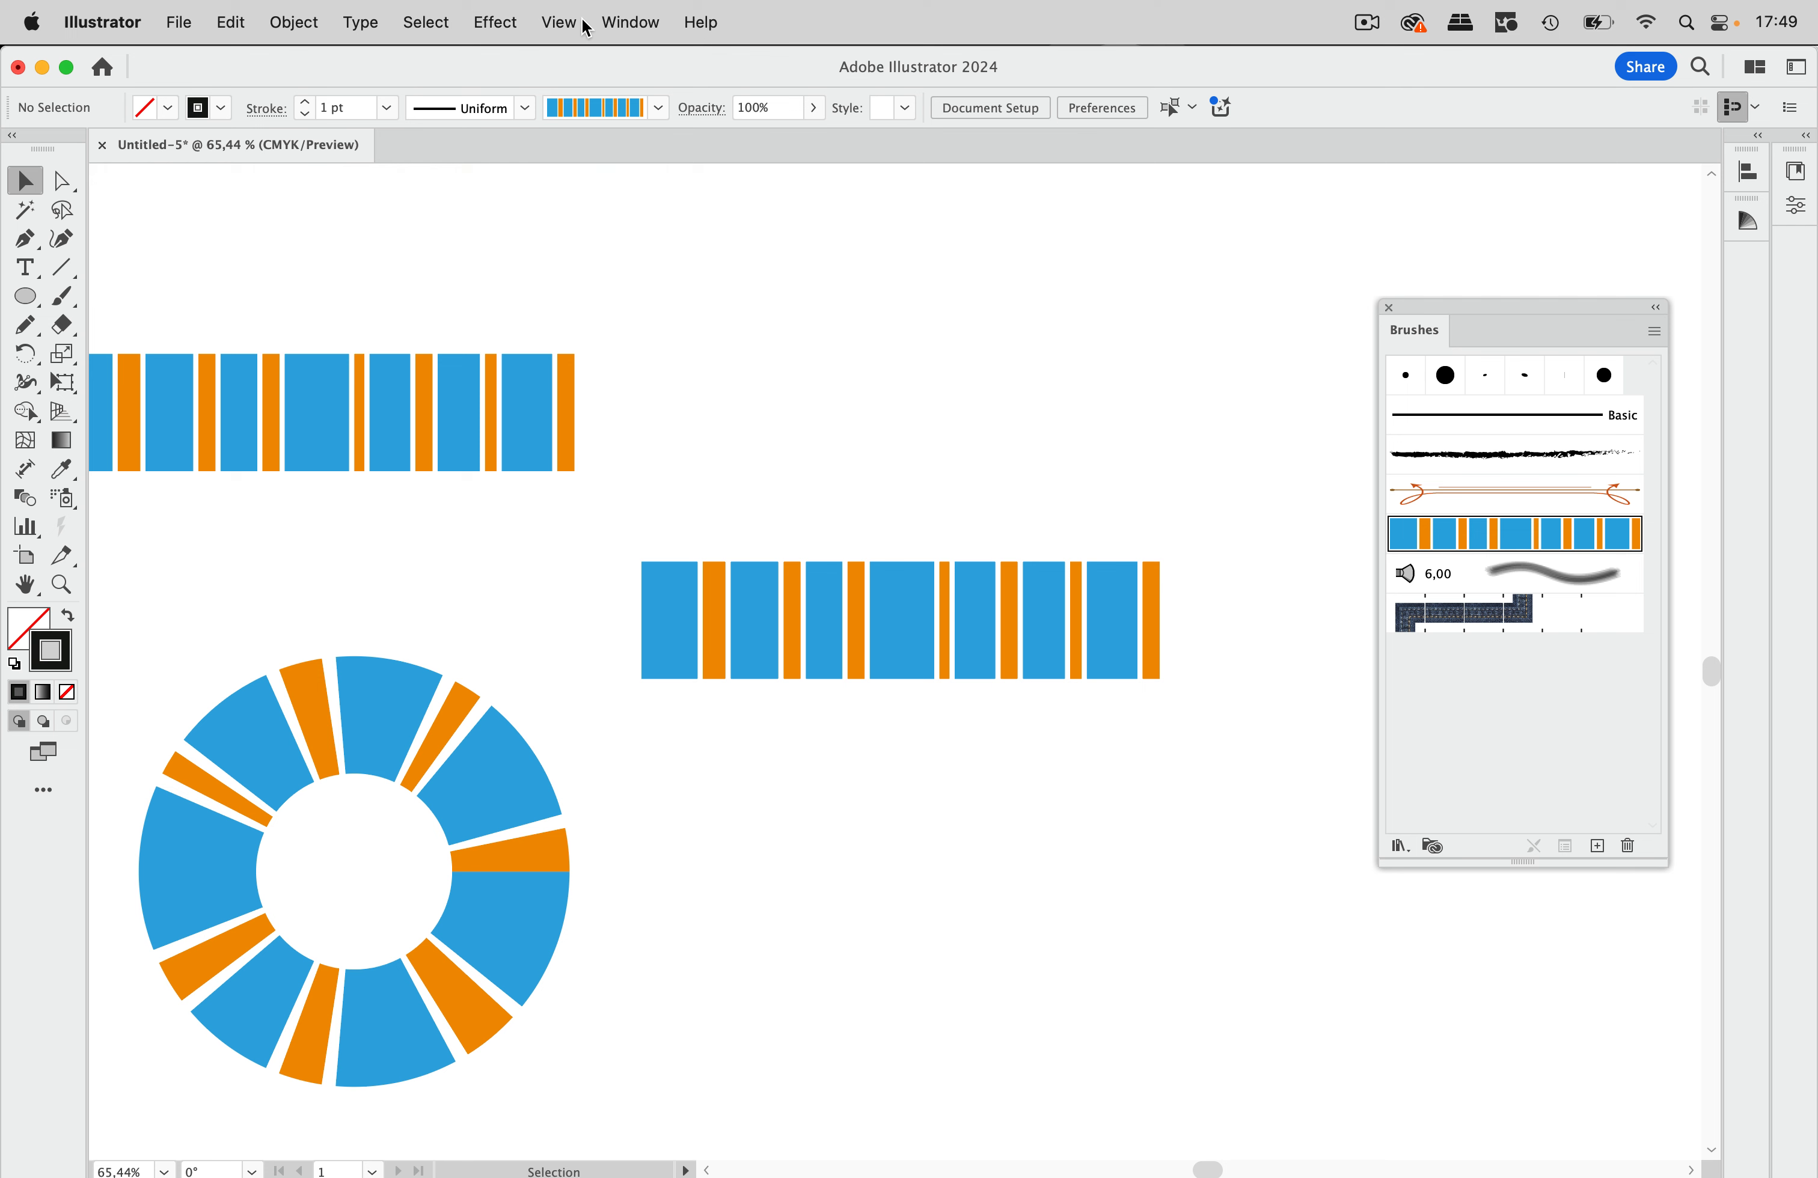
# Switch the document to Outline view to expose the paths of the placed brush artwork.
pyautogui.click(561, 22)
pyautogui.click(581, 89)
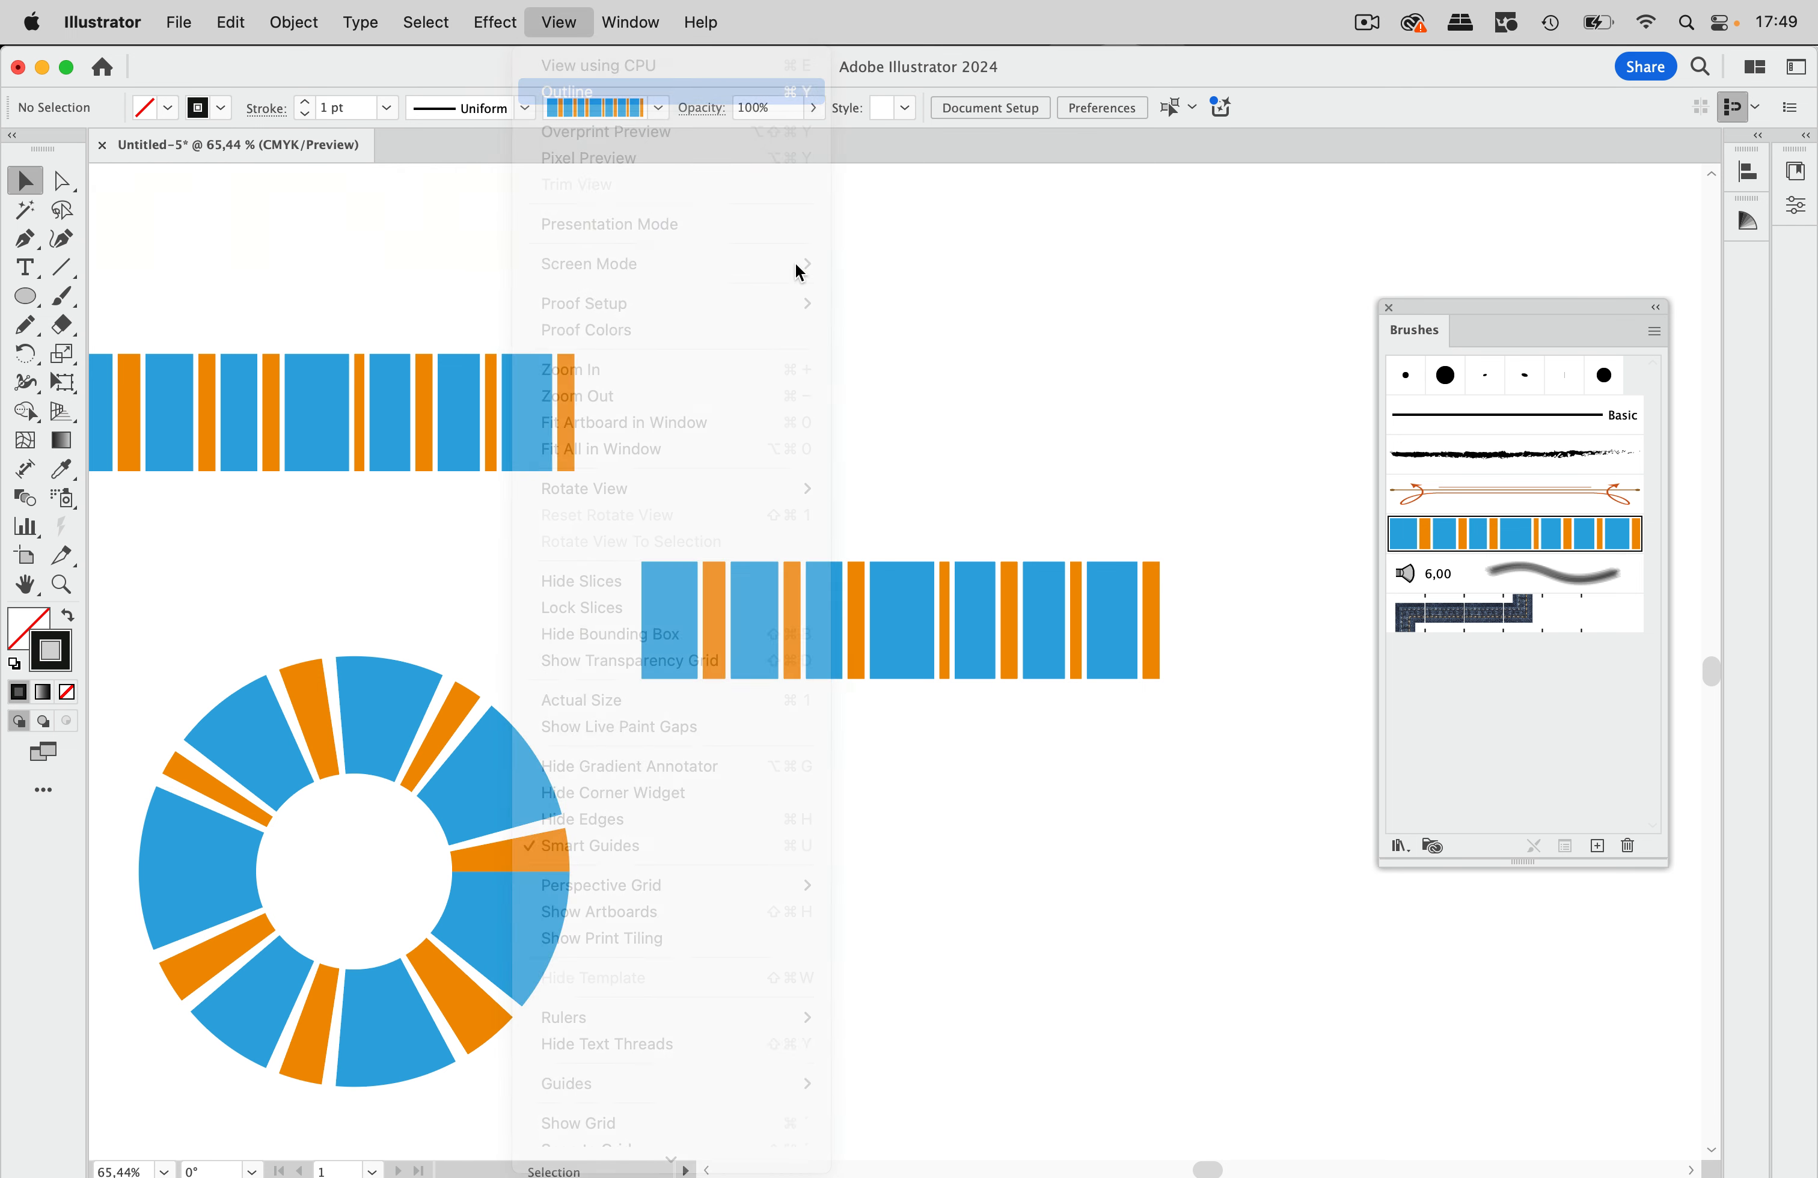
pyautogui.scroll(5, 1076, 700)
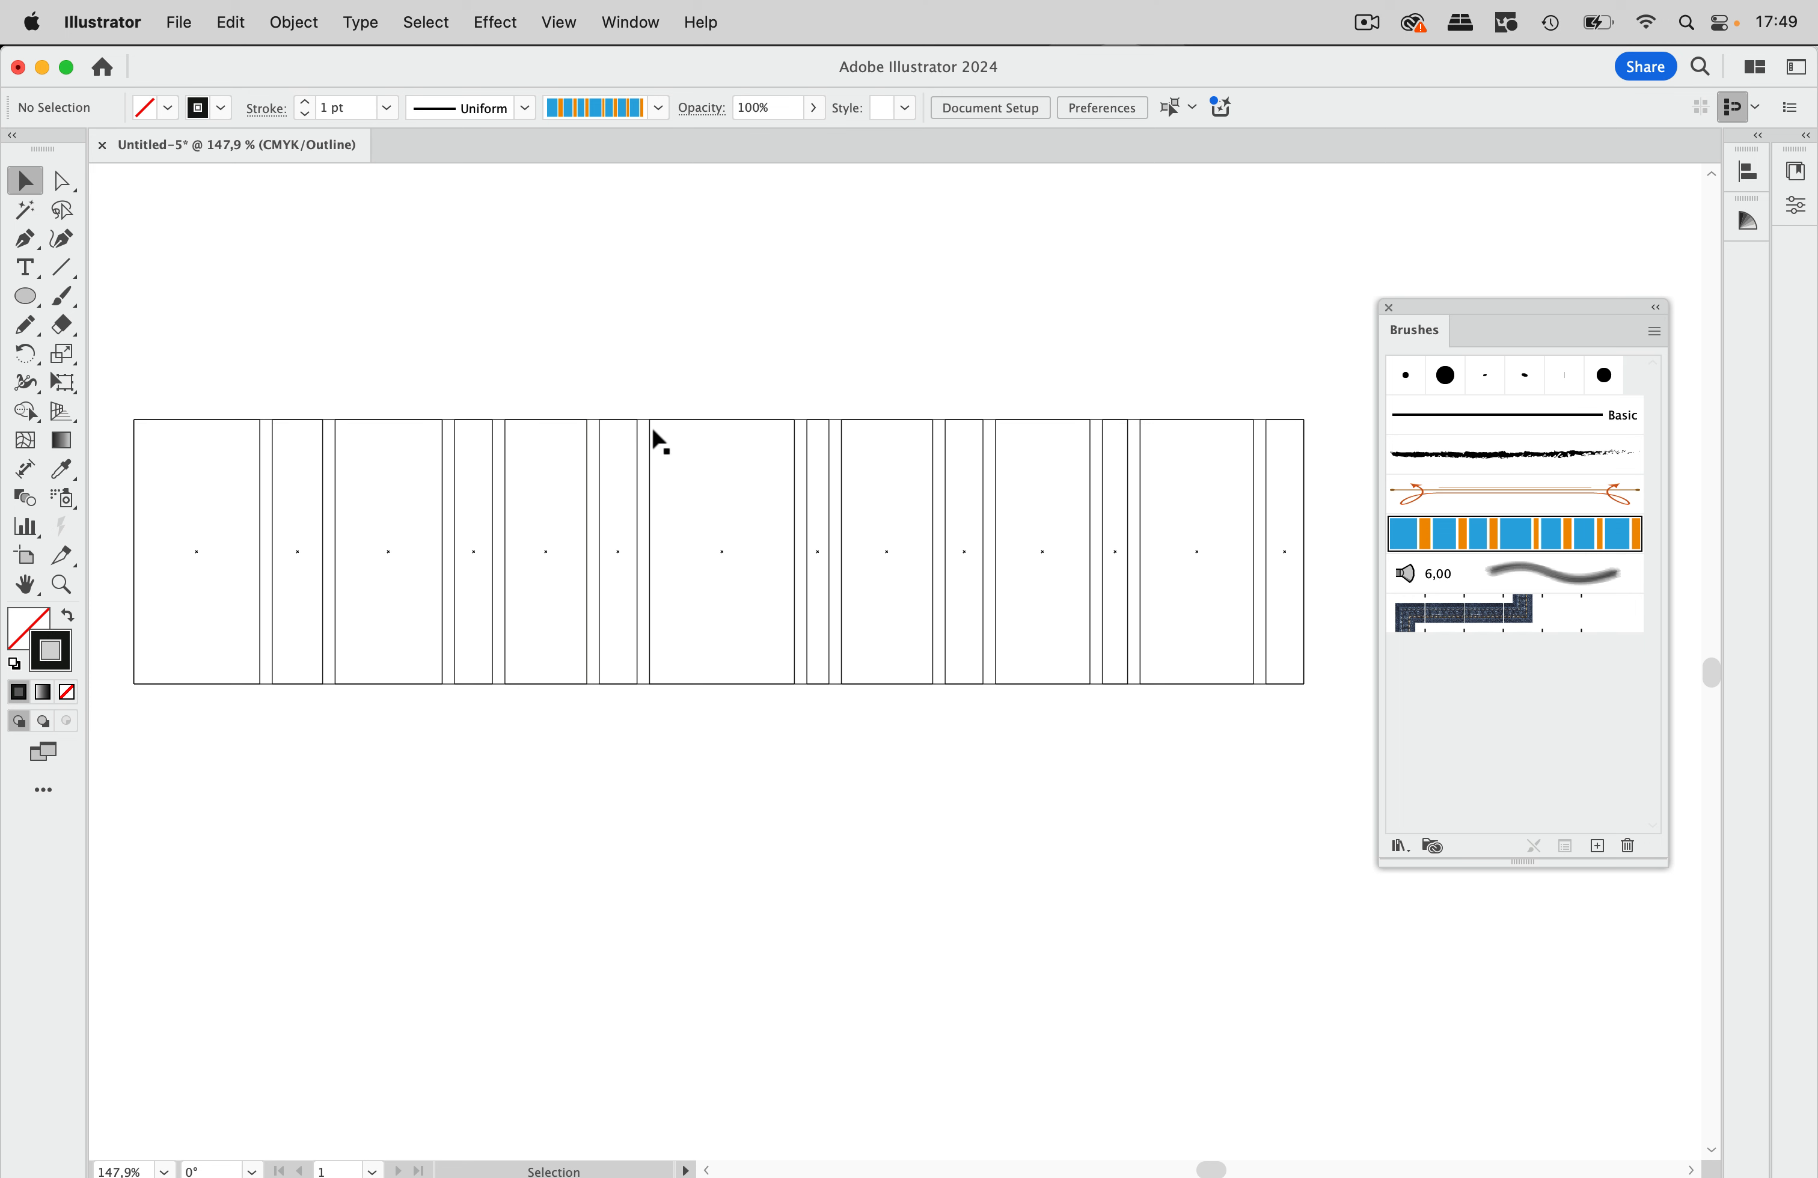
# Select only the invisible bounding rectangle around the placed brush artwork with the Group Selection tool.
pyautogui.click(64, 183)
pyautogui.moveTo(65, 183); pyautogui.dragTo(143, 222)
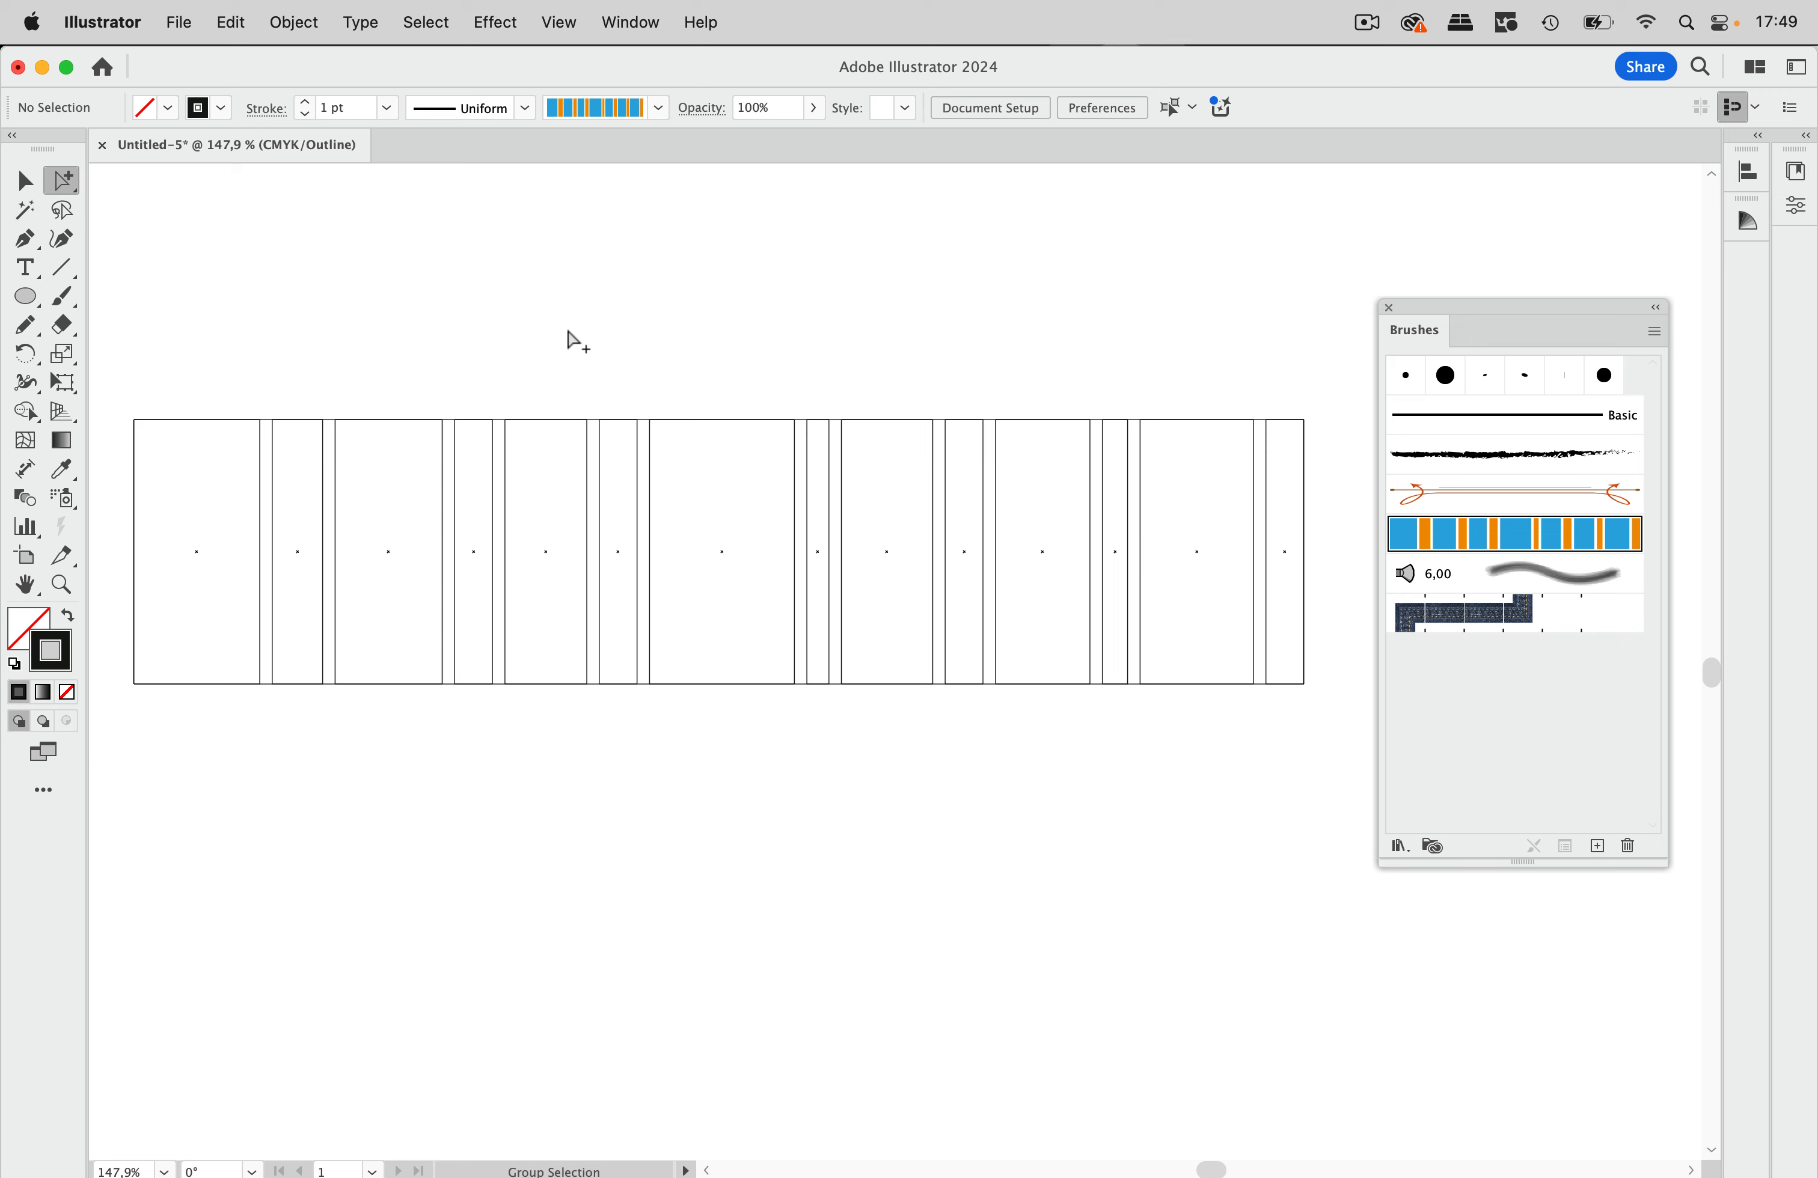
pyautogui.click(649, 432)
pyautogui.scroll(8, 643, 418)
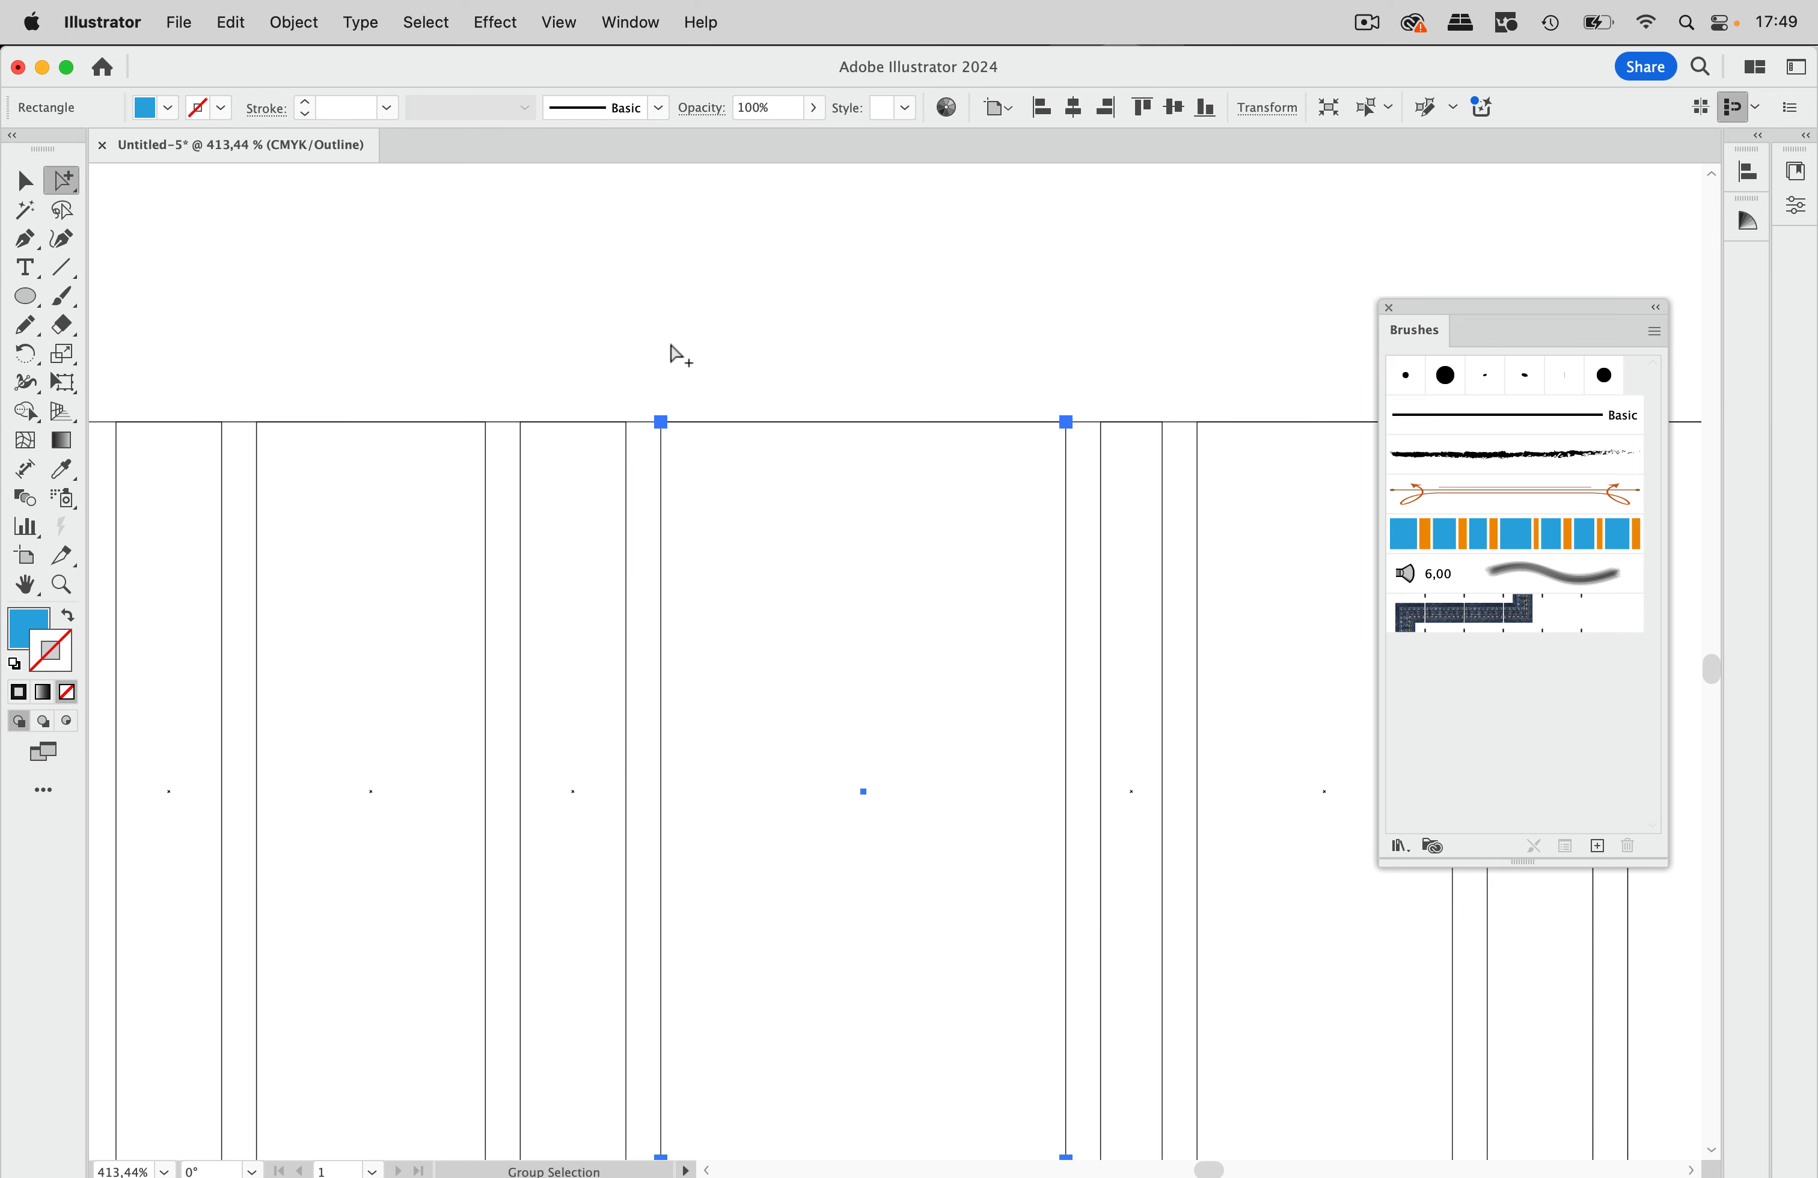
pyautogui.click(668, 349)
pyautogui.click(646, 421)
pyautogui.scroll(-7, 719, 382)
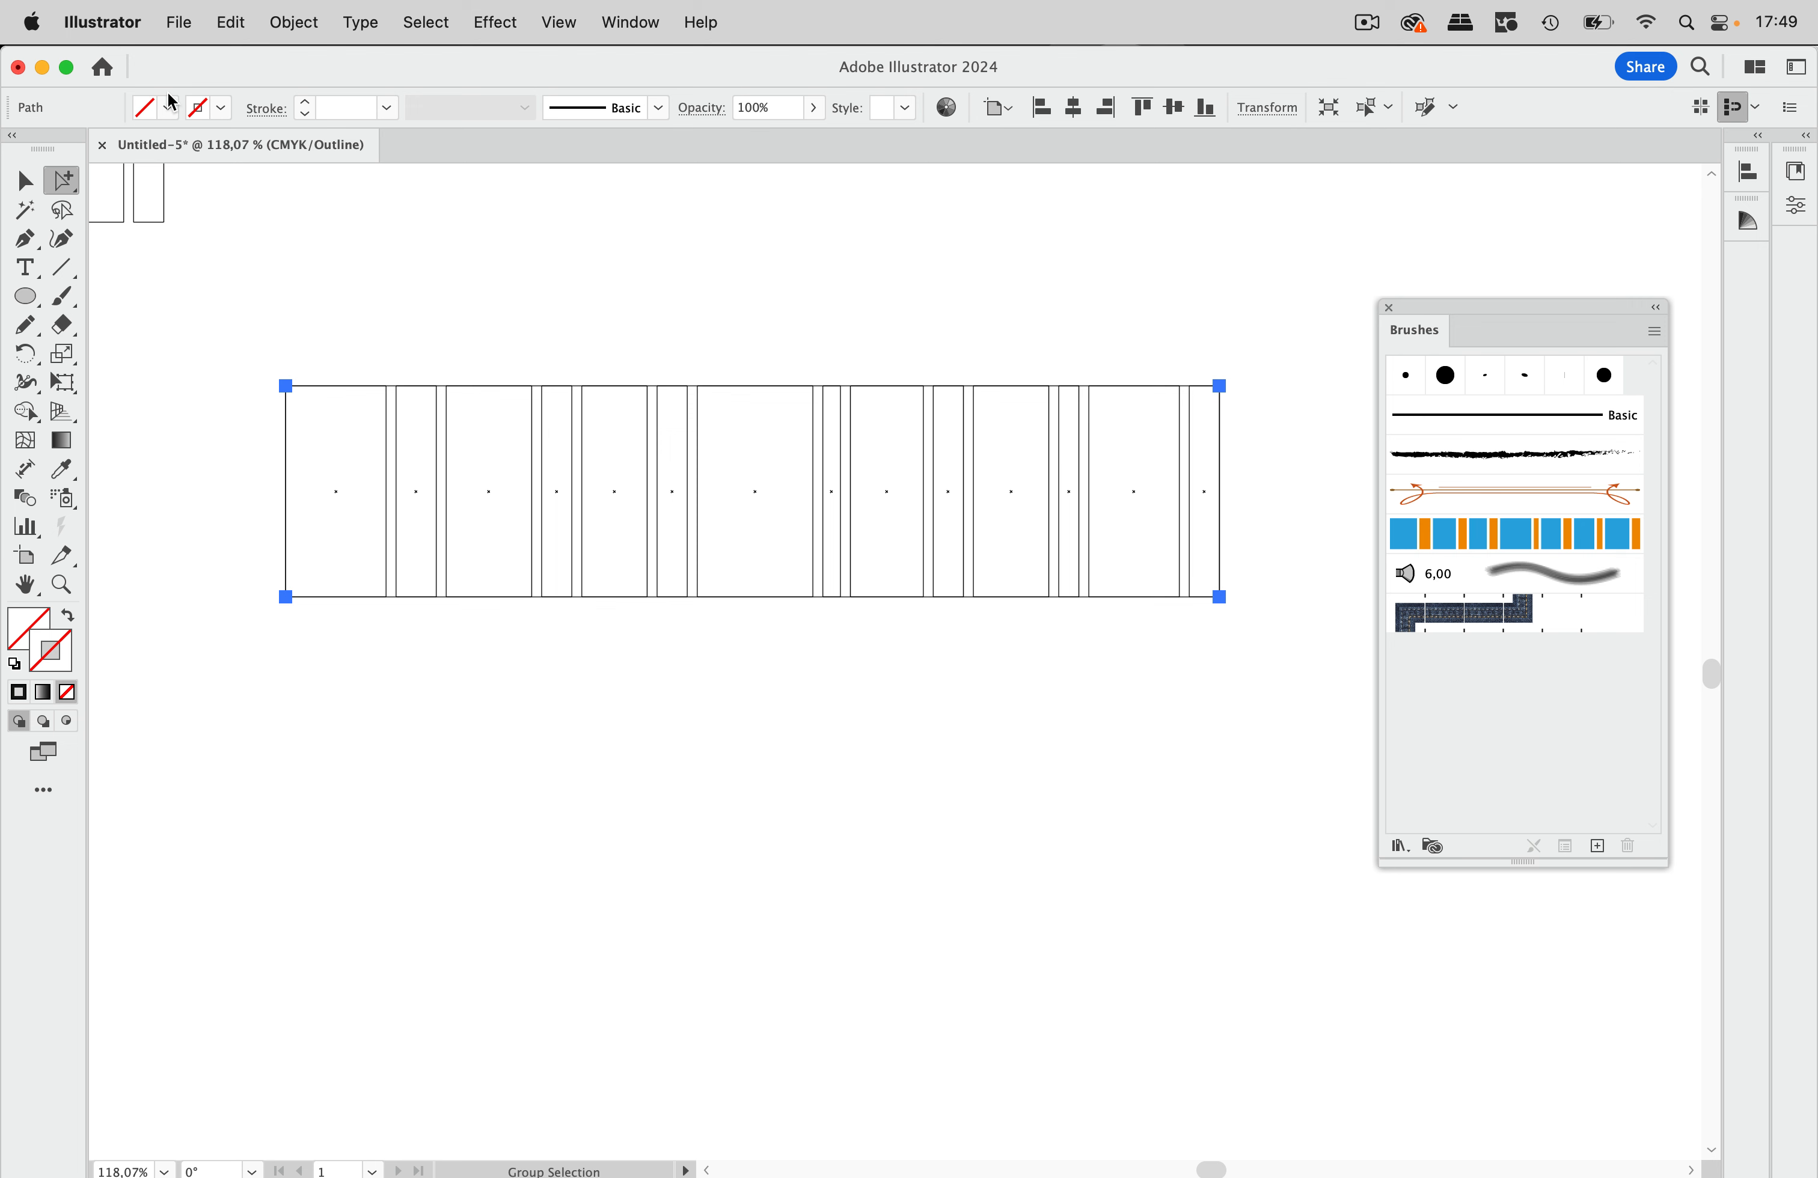
# Deselect the bounding rectangle of the brush artwork copy and switch the document back to Preview mode.
pyautogui.click(389, 255)
pyautogui.scroll(-3, 390, 256)
pyautogui.hscroll(6, 390, 256)
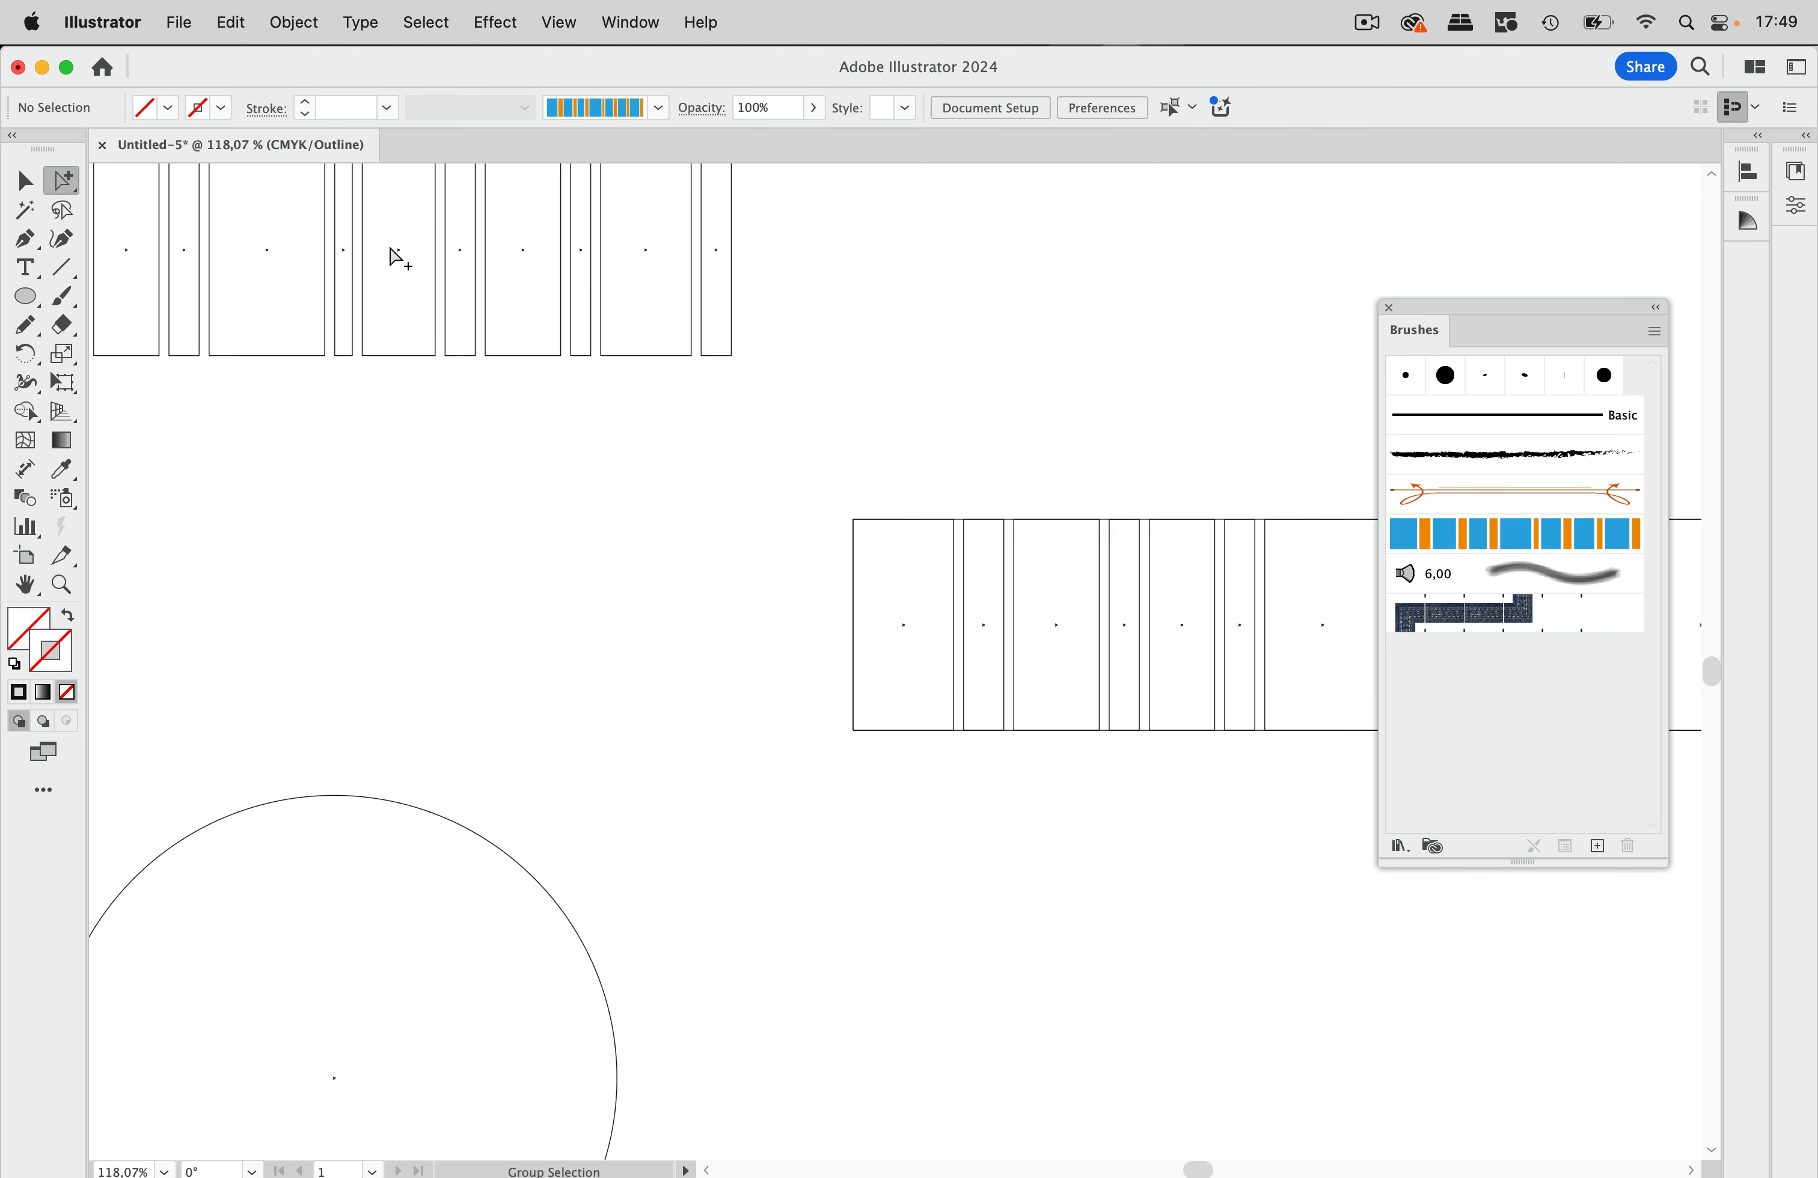
pyautogui.click(559, 22)
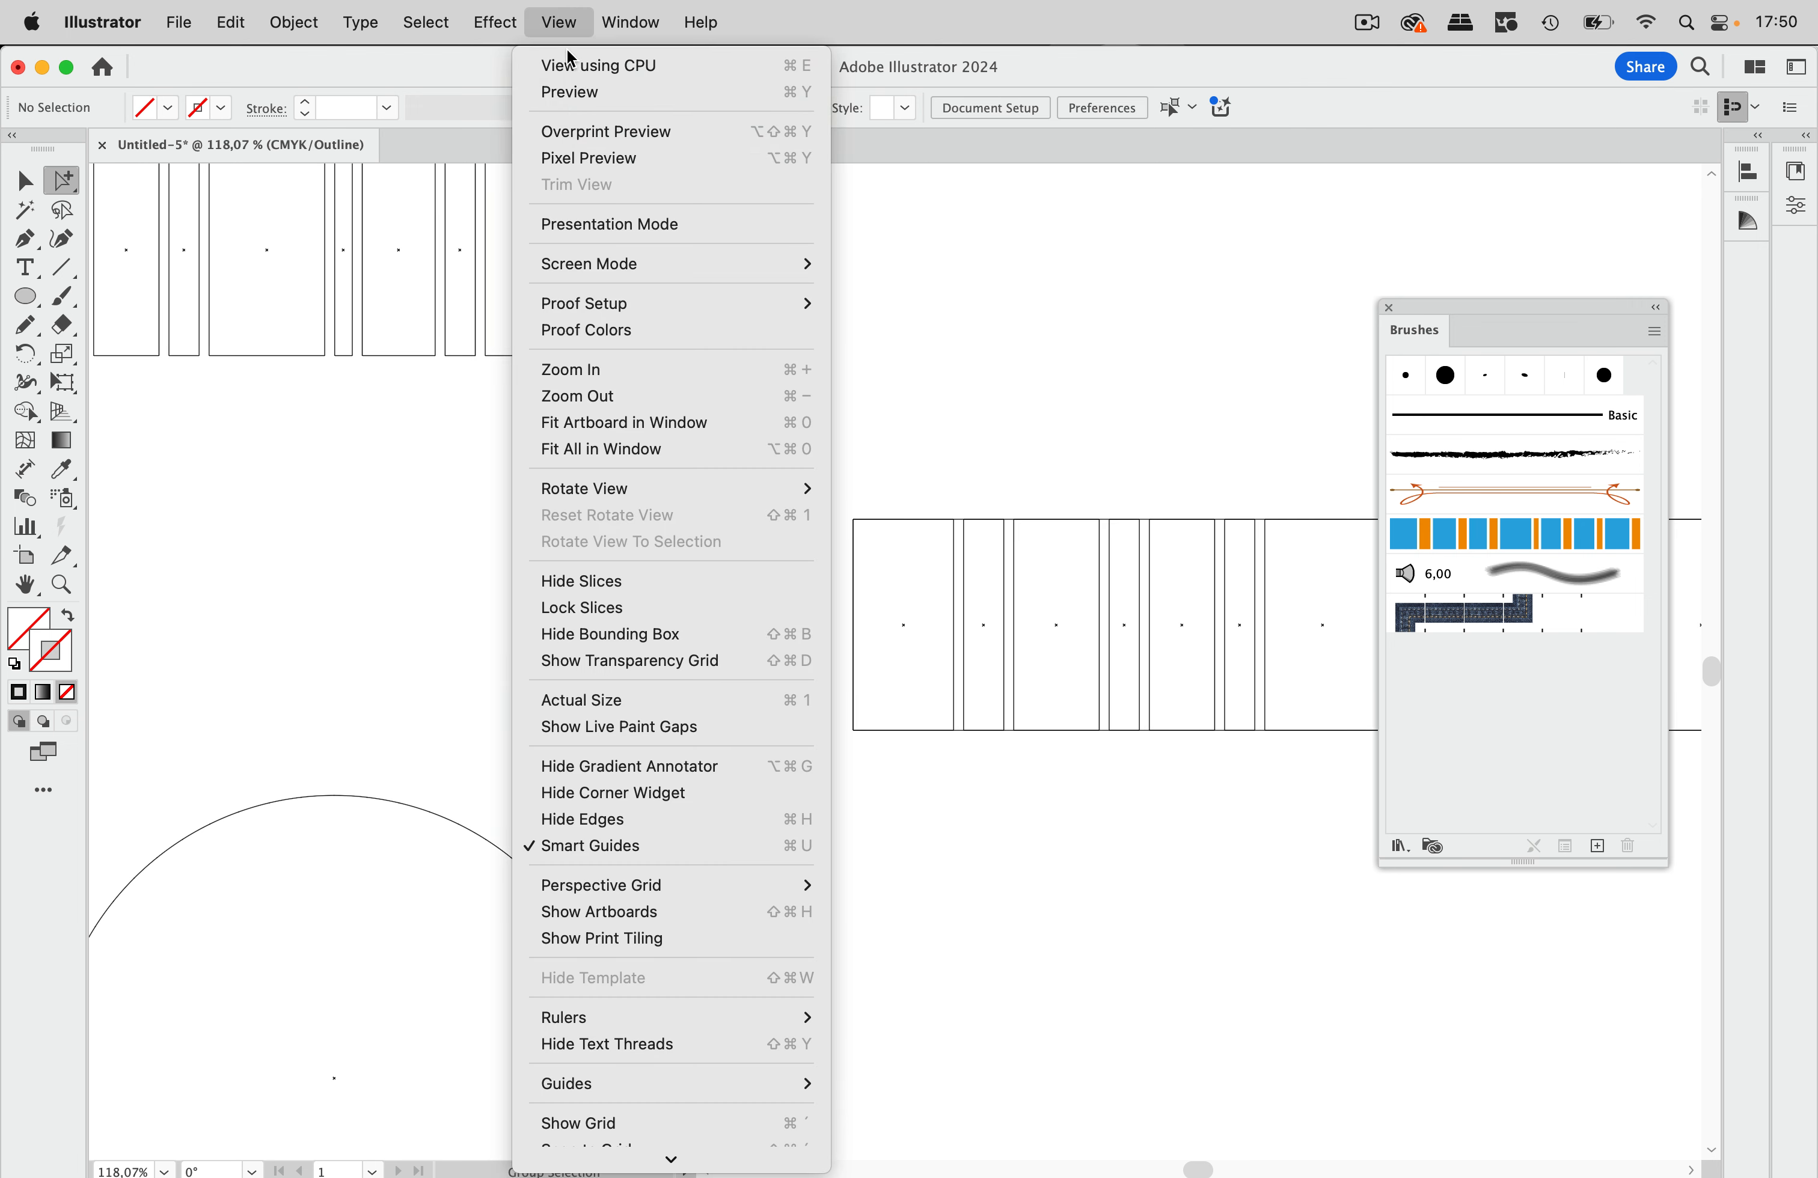
pyautogui.click(574, 91)
pyautogui.scroll(-5, 816, 442)
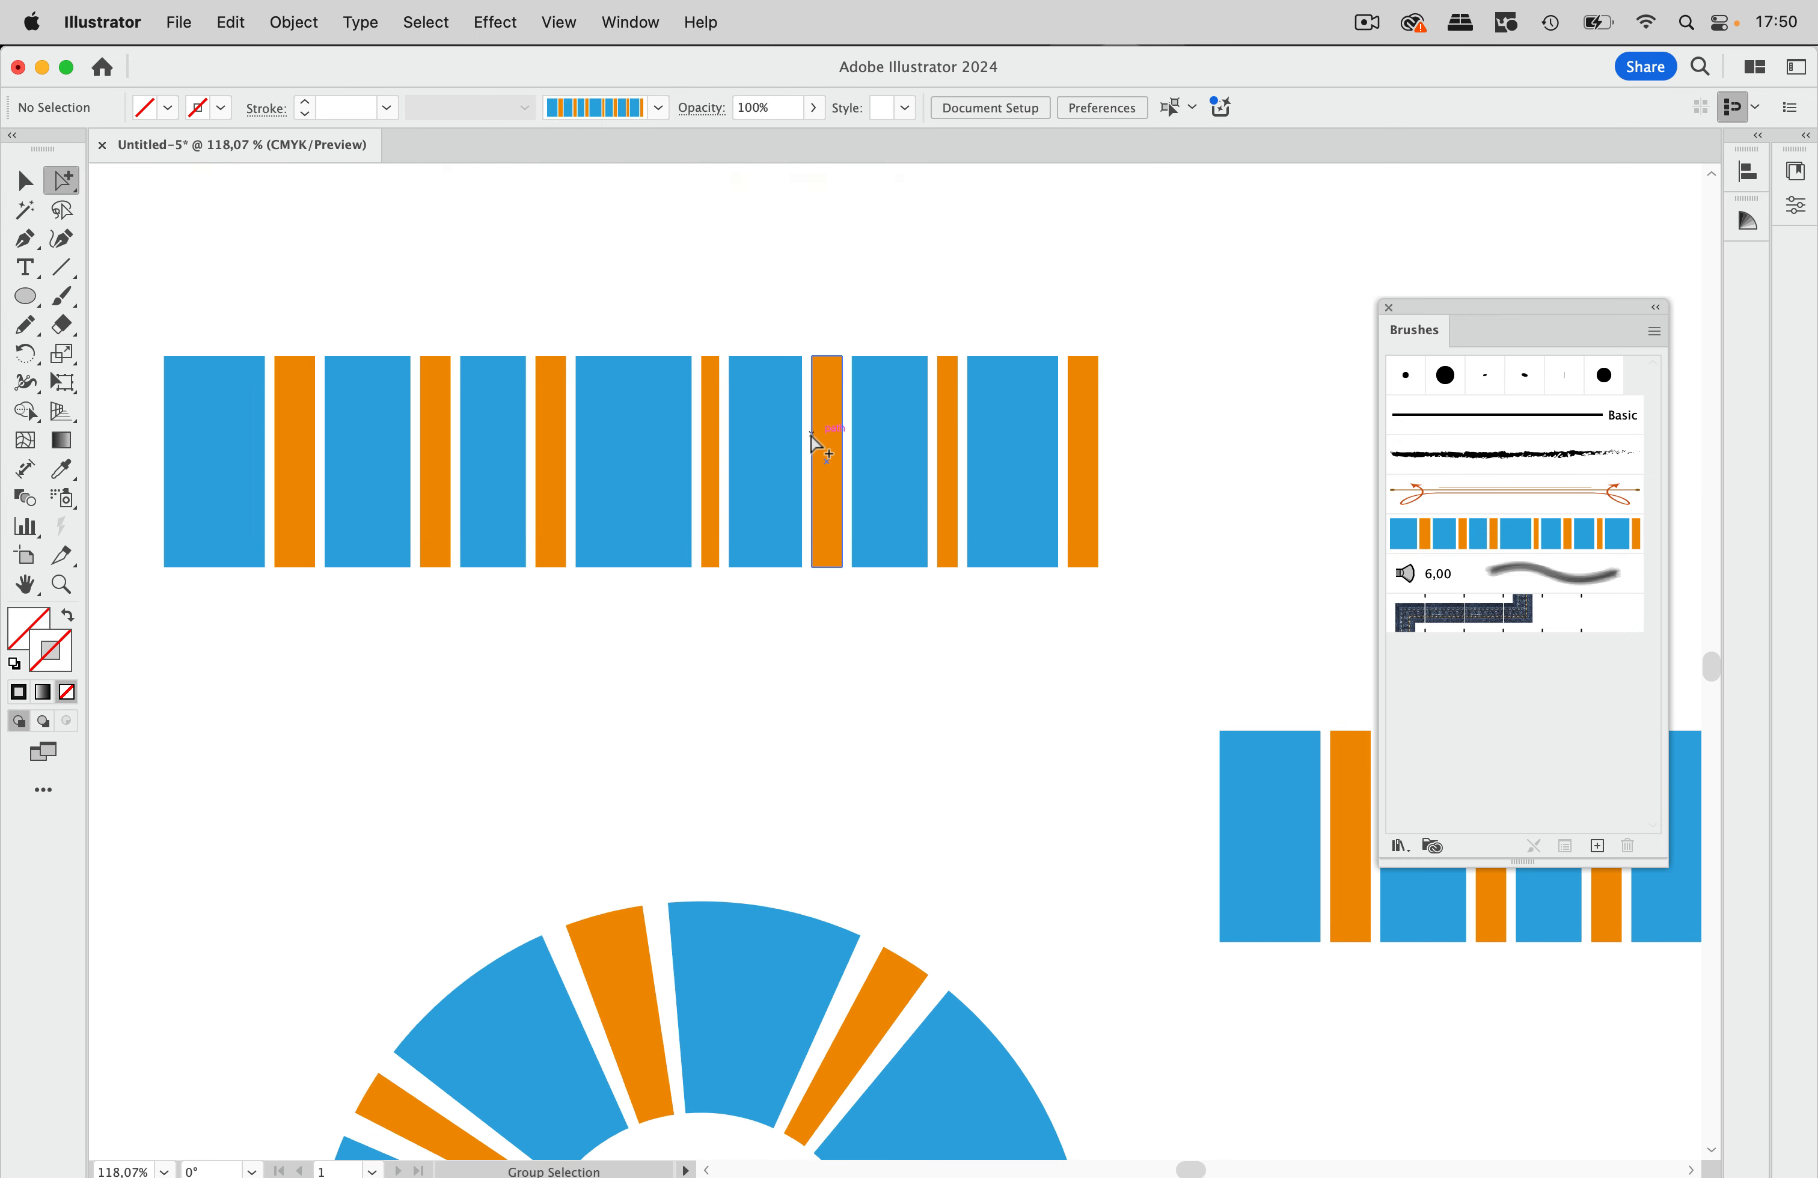
pyautogui.hscroll(-2, 811, 435)
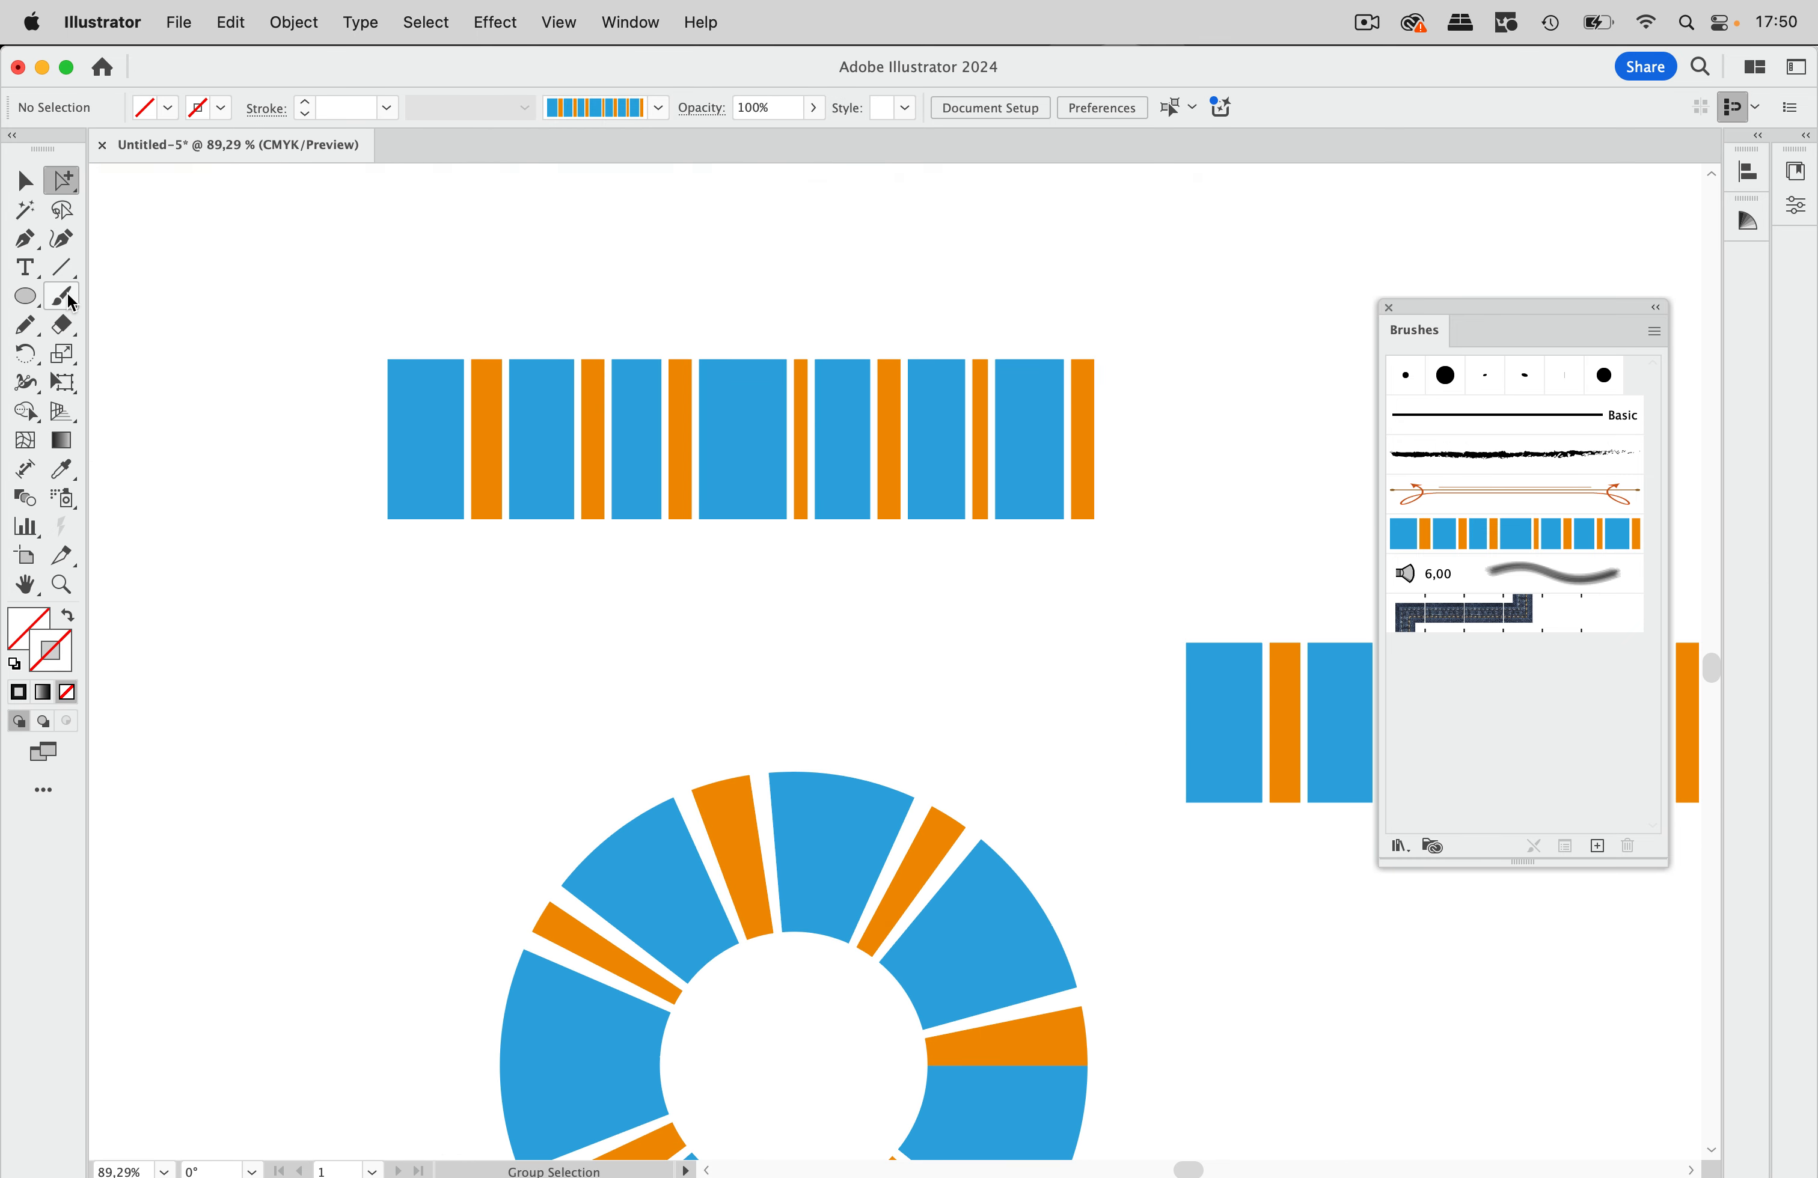
# Draw an unfilled, unstroked rectangle centred on the bar row's bottom edge, matching the row's width and twice its height.
pyautogui.moveTo(31, 299); pyautogui.dragTo(90, 293)
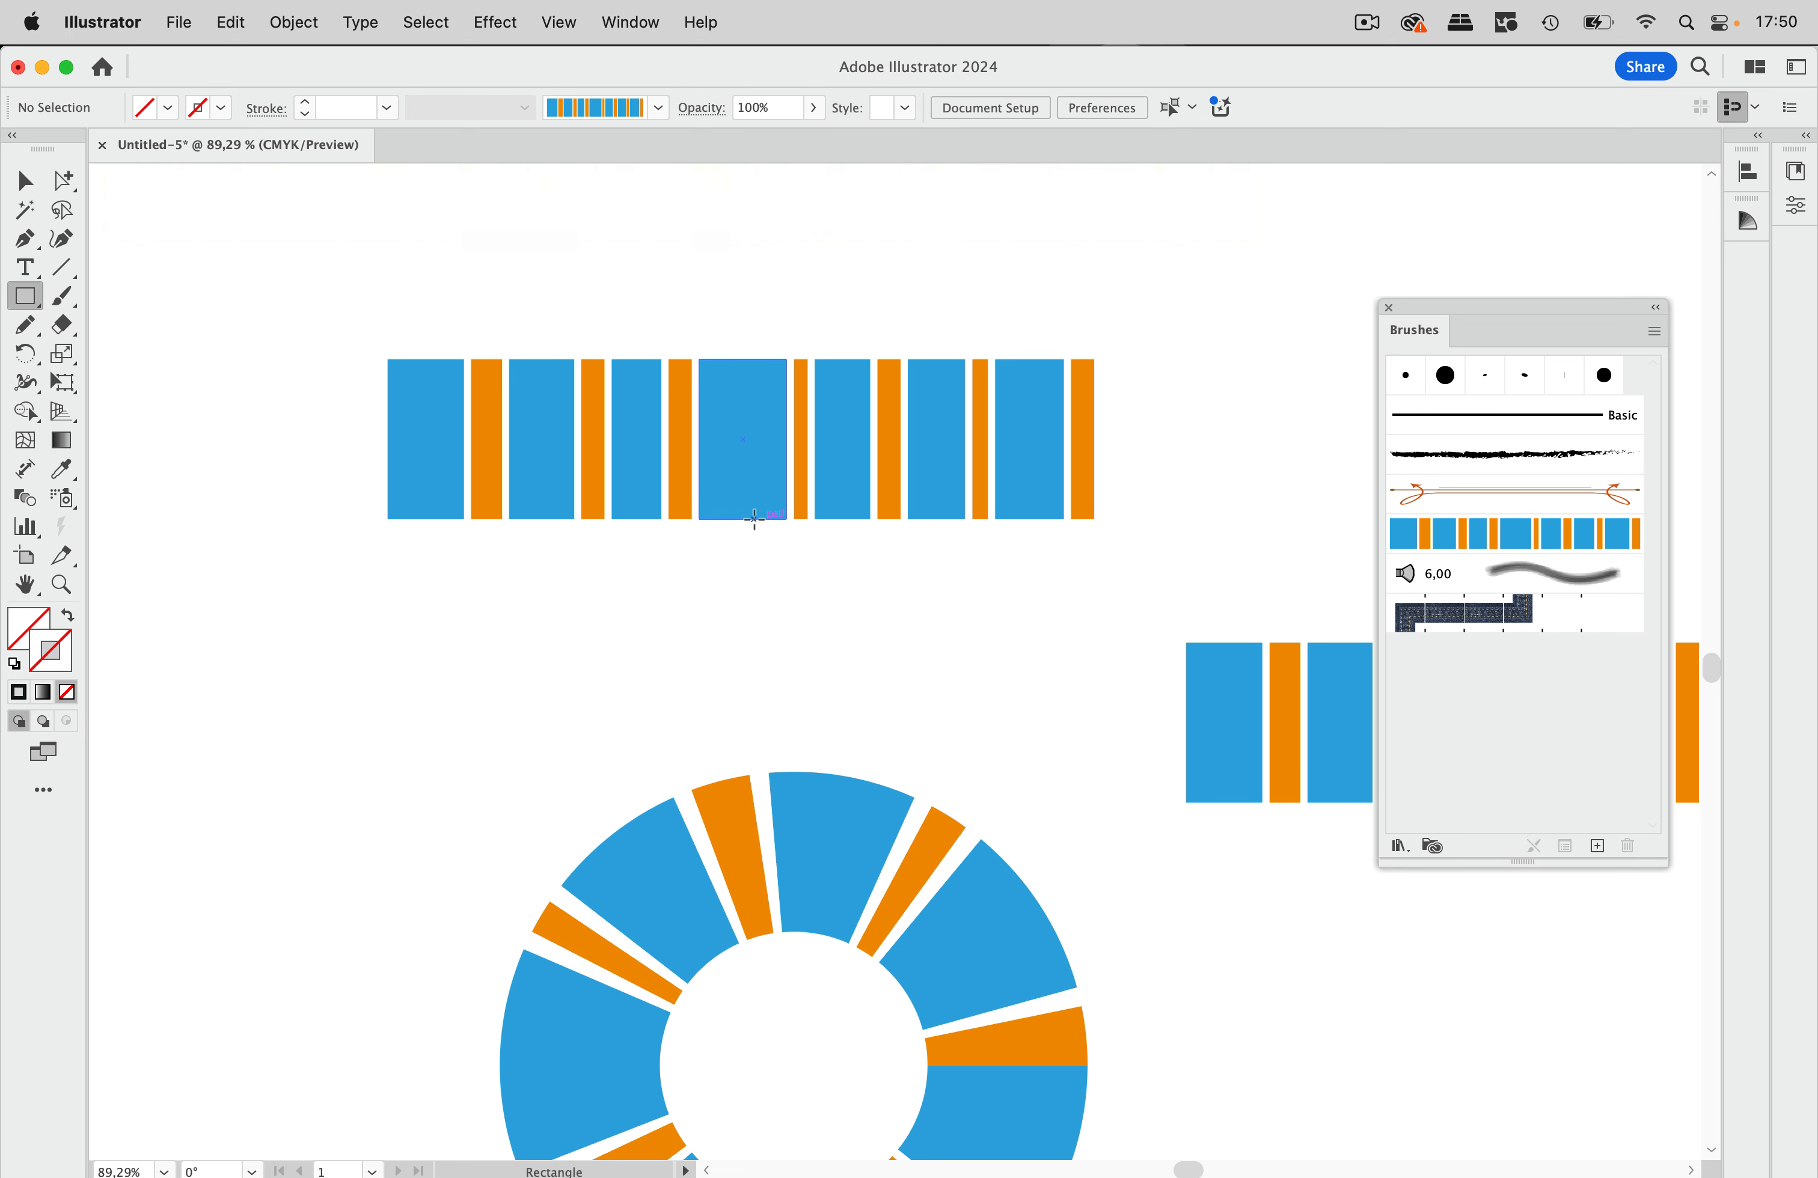
pyautogui.moveTo(754, 519); pyautogui.dragTo(1091, 357)
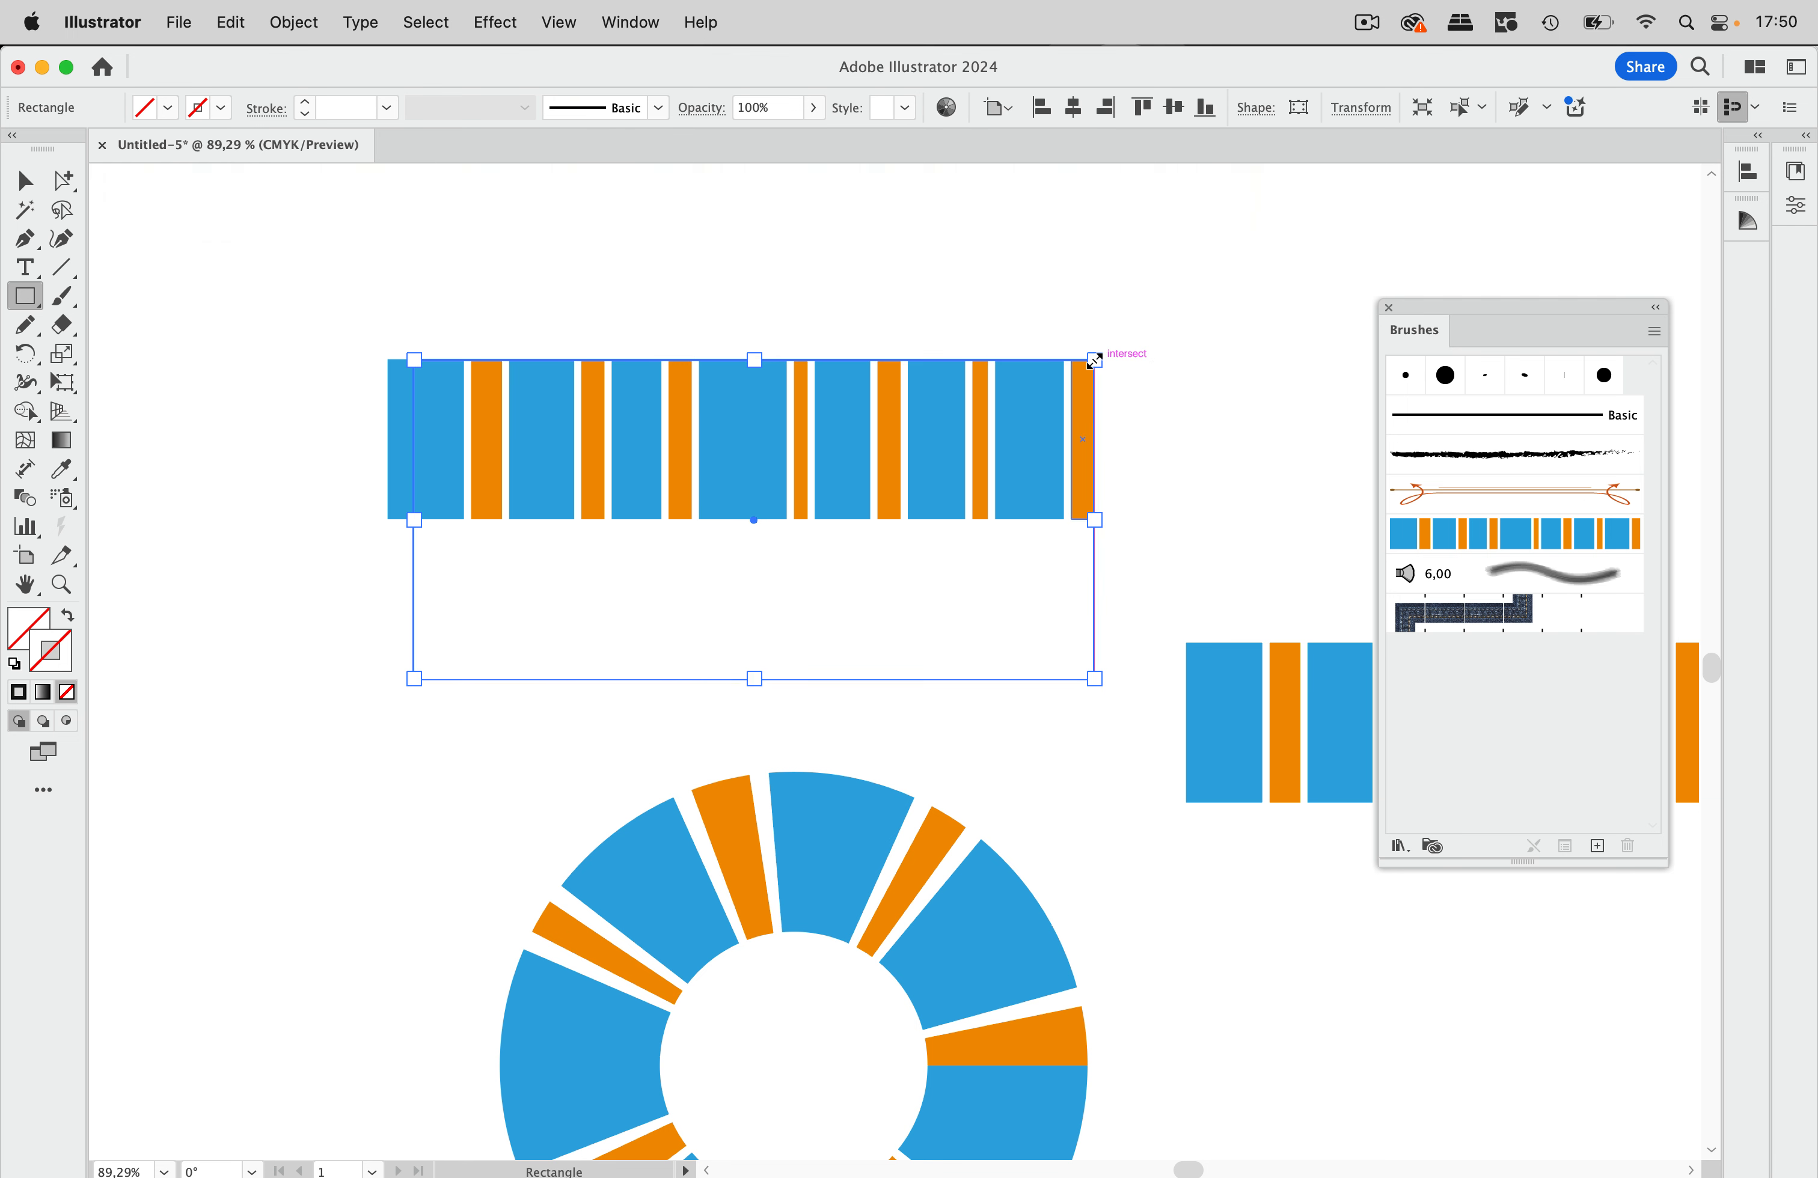
pyautogui.click(23, 184)
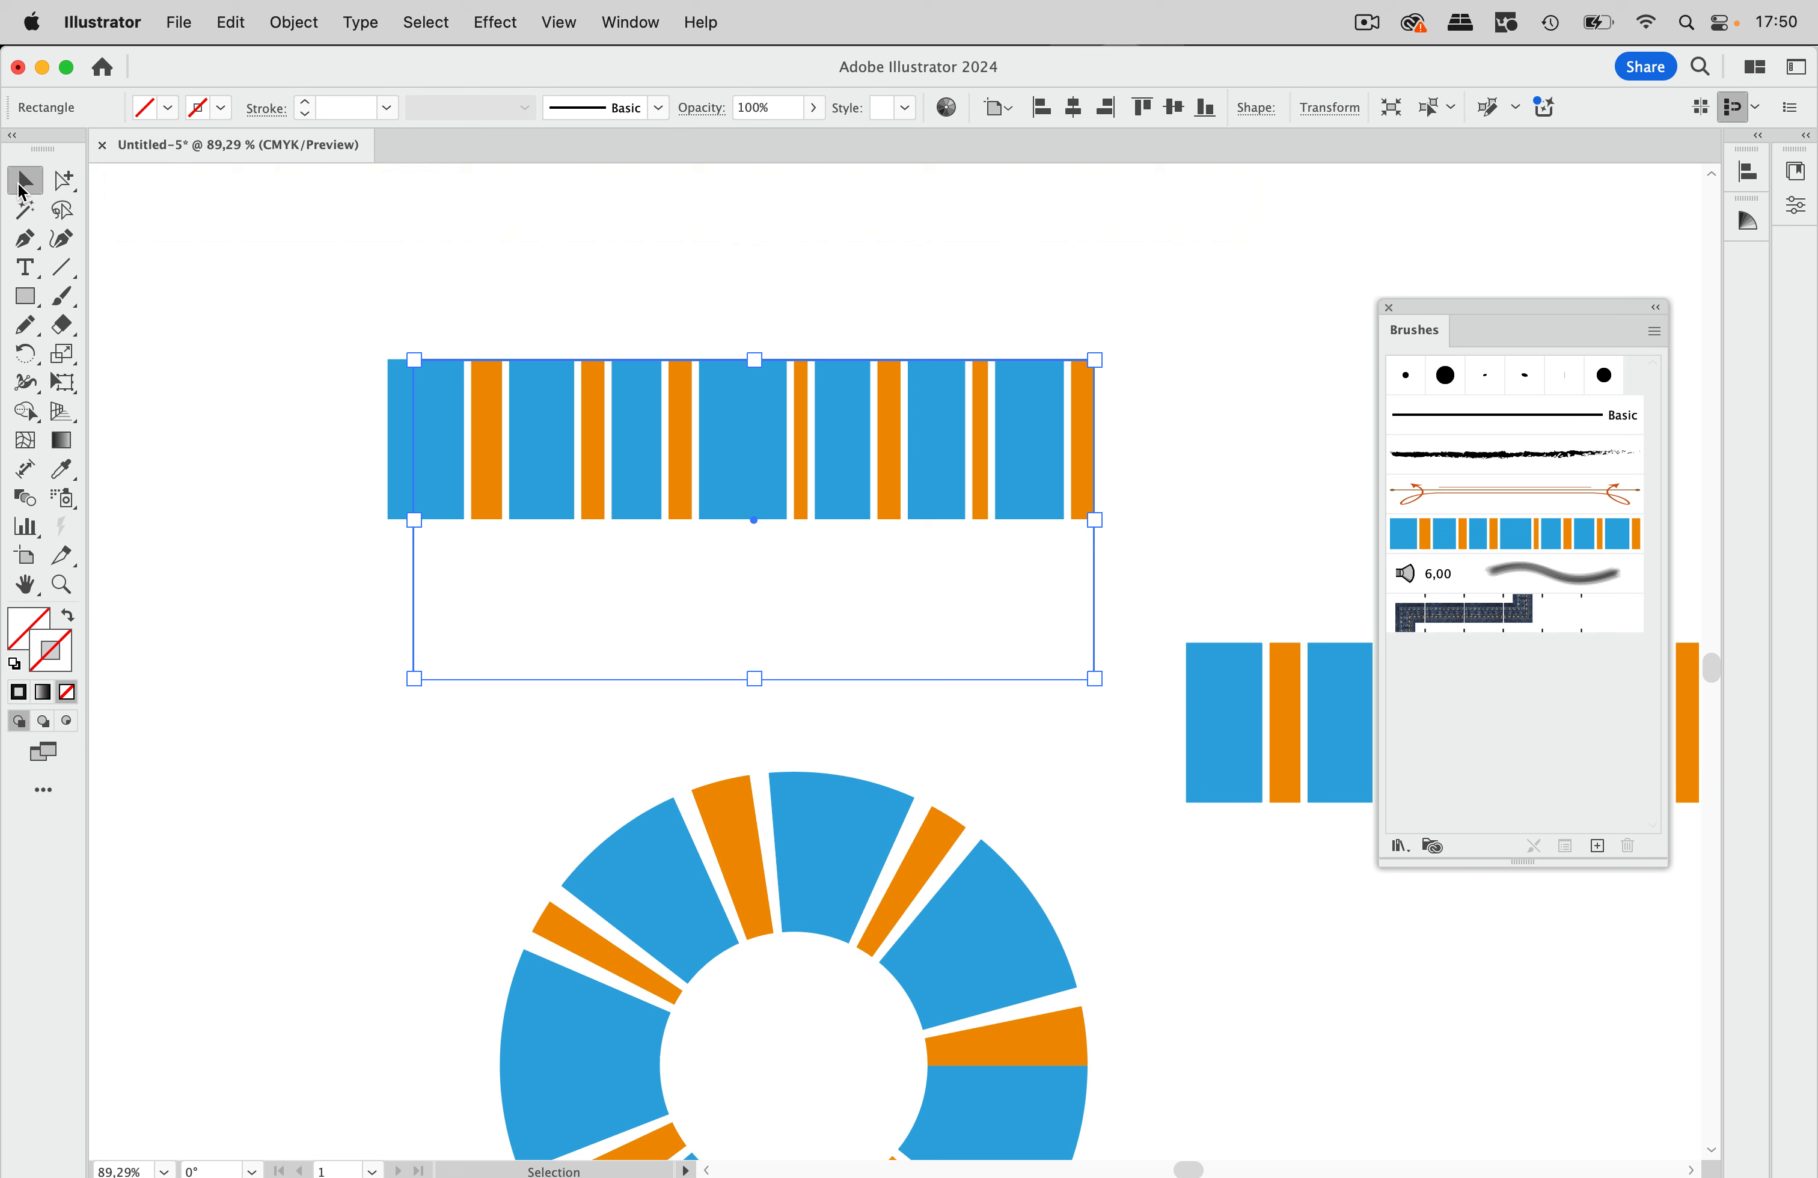
pyautogui.moveTo(413, 520); pyautogui.dragTo(386, 522)
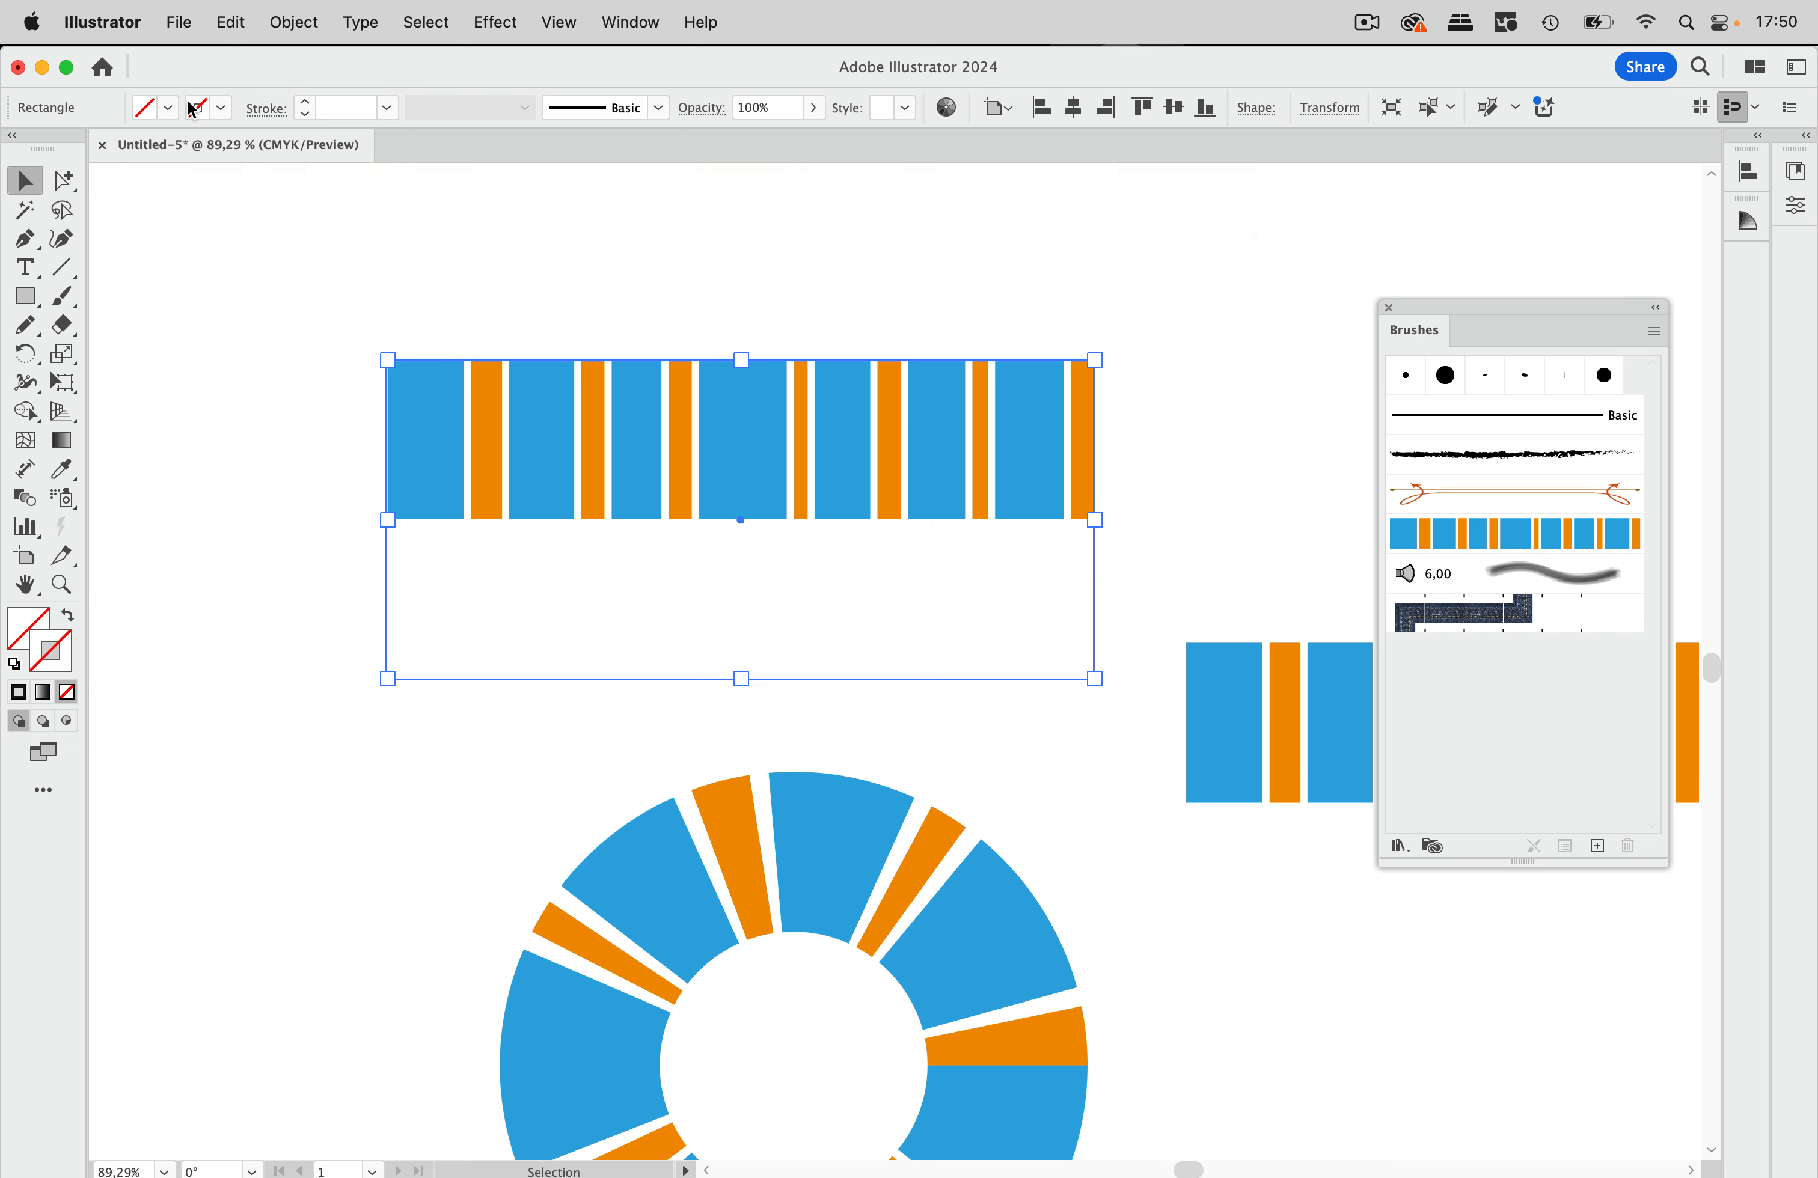
# Send the invisible rectangle to the back of the stacking order, behind all the bars.
pyautogui.click(292, 23)
pyautogui.moveTo(310, 90)
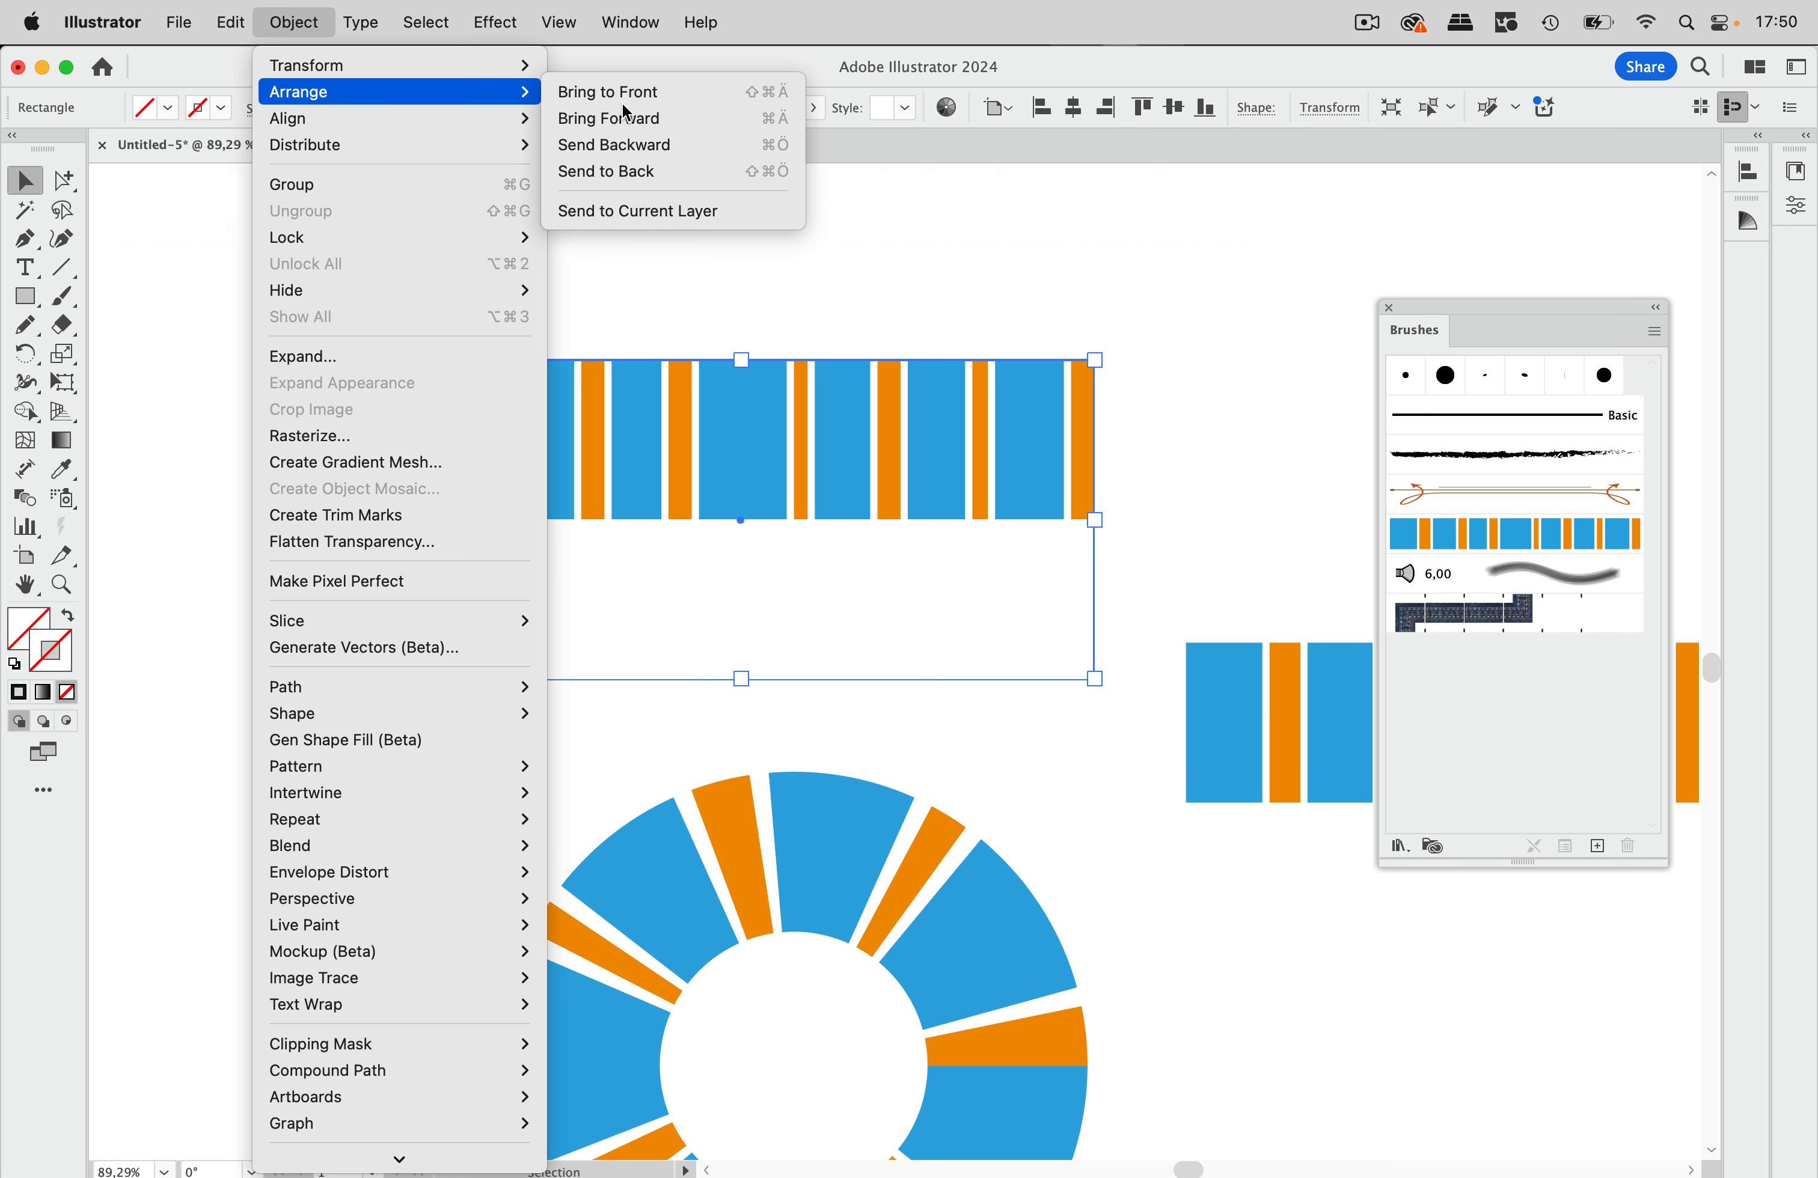
pyautogui.click(698, 174)
# Redefine the striped art brush from the bars plus the invisible rectangle, and apply the change to existing strokes.
pyautogui.moveTo(306, 448); pyautogui.dragTo(1155, 557)
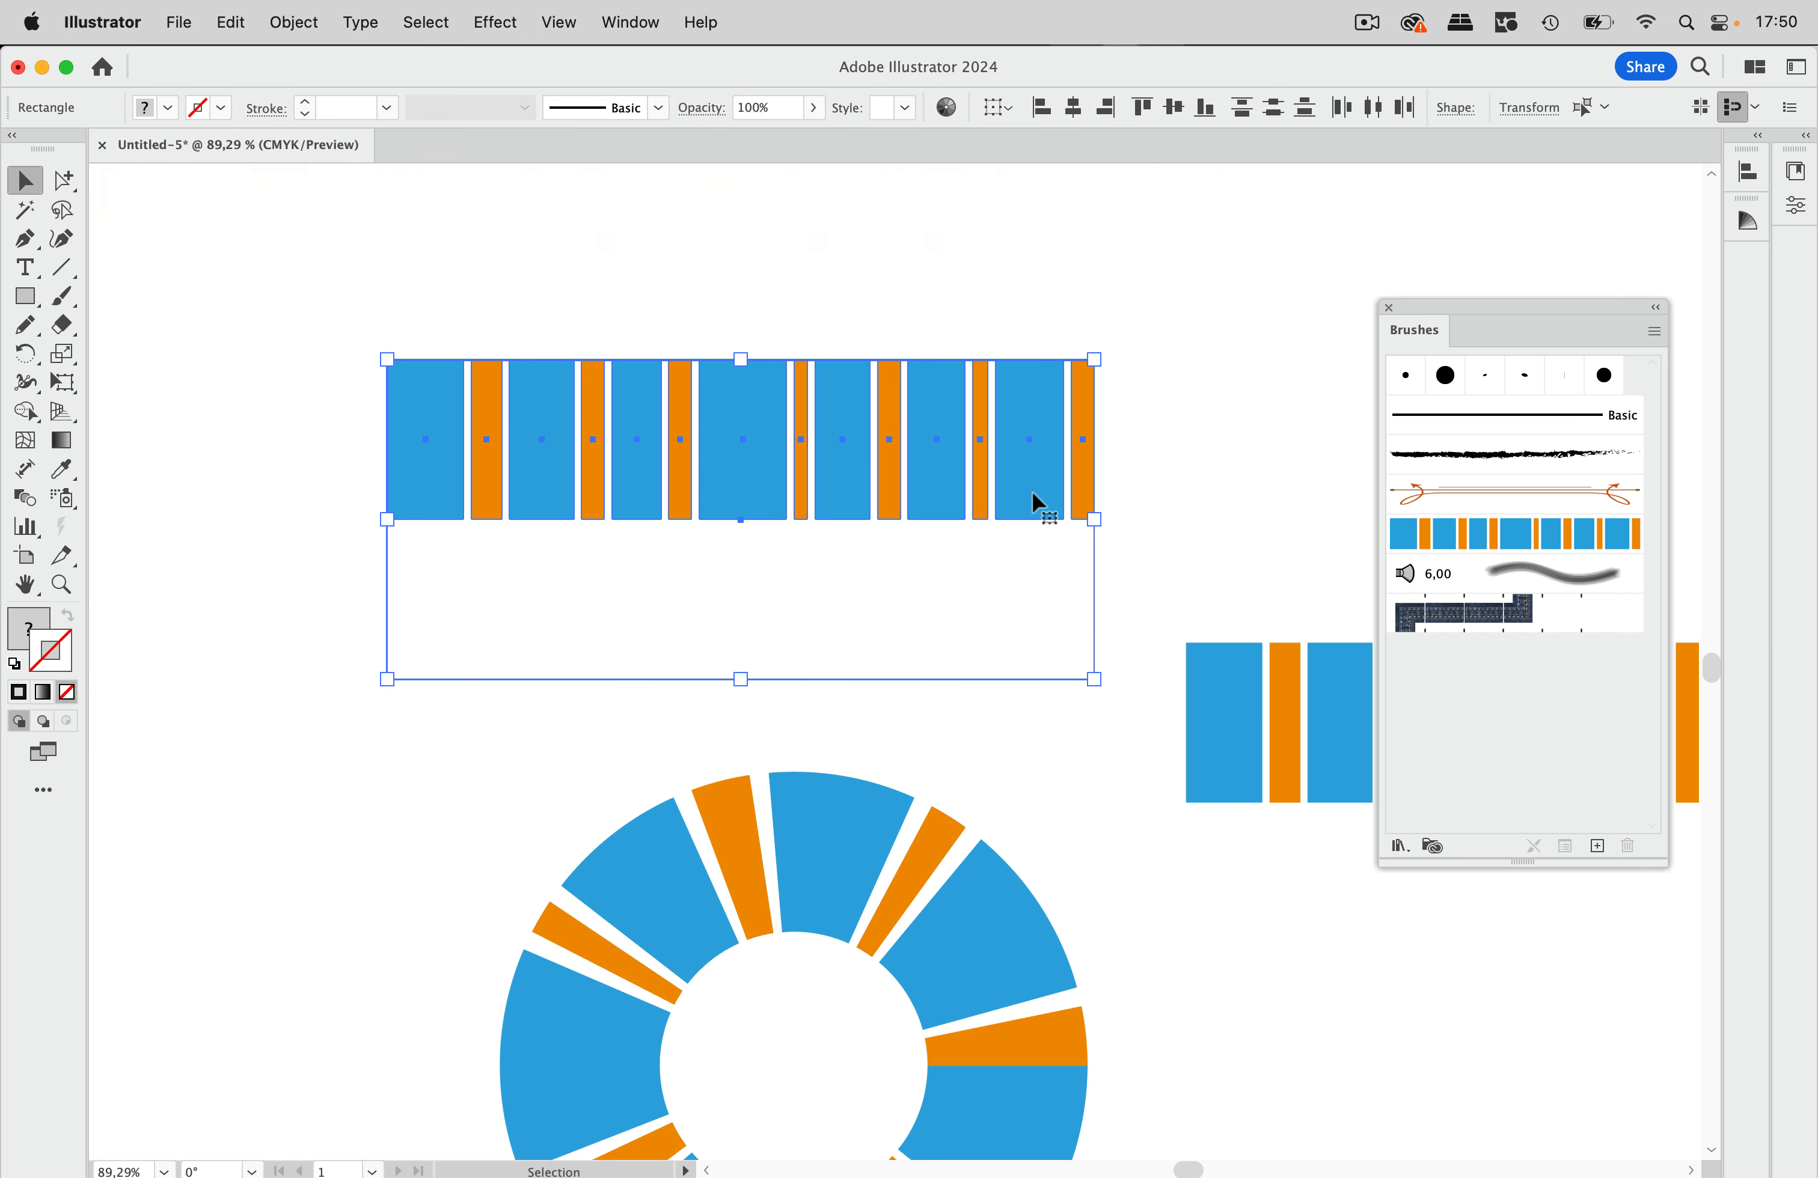
pyautogui.moveTo(1035, 502); pyautogui.dragTo(1428, 542)
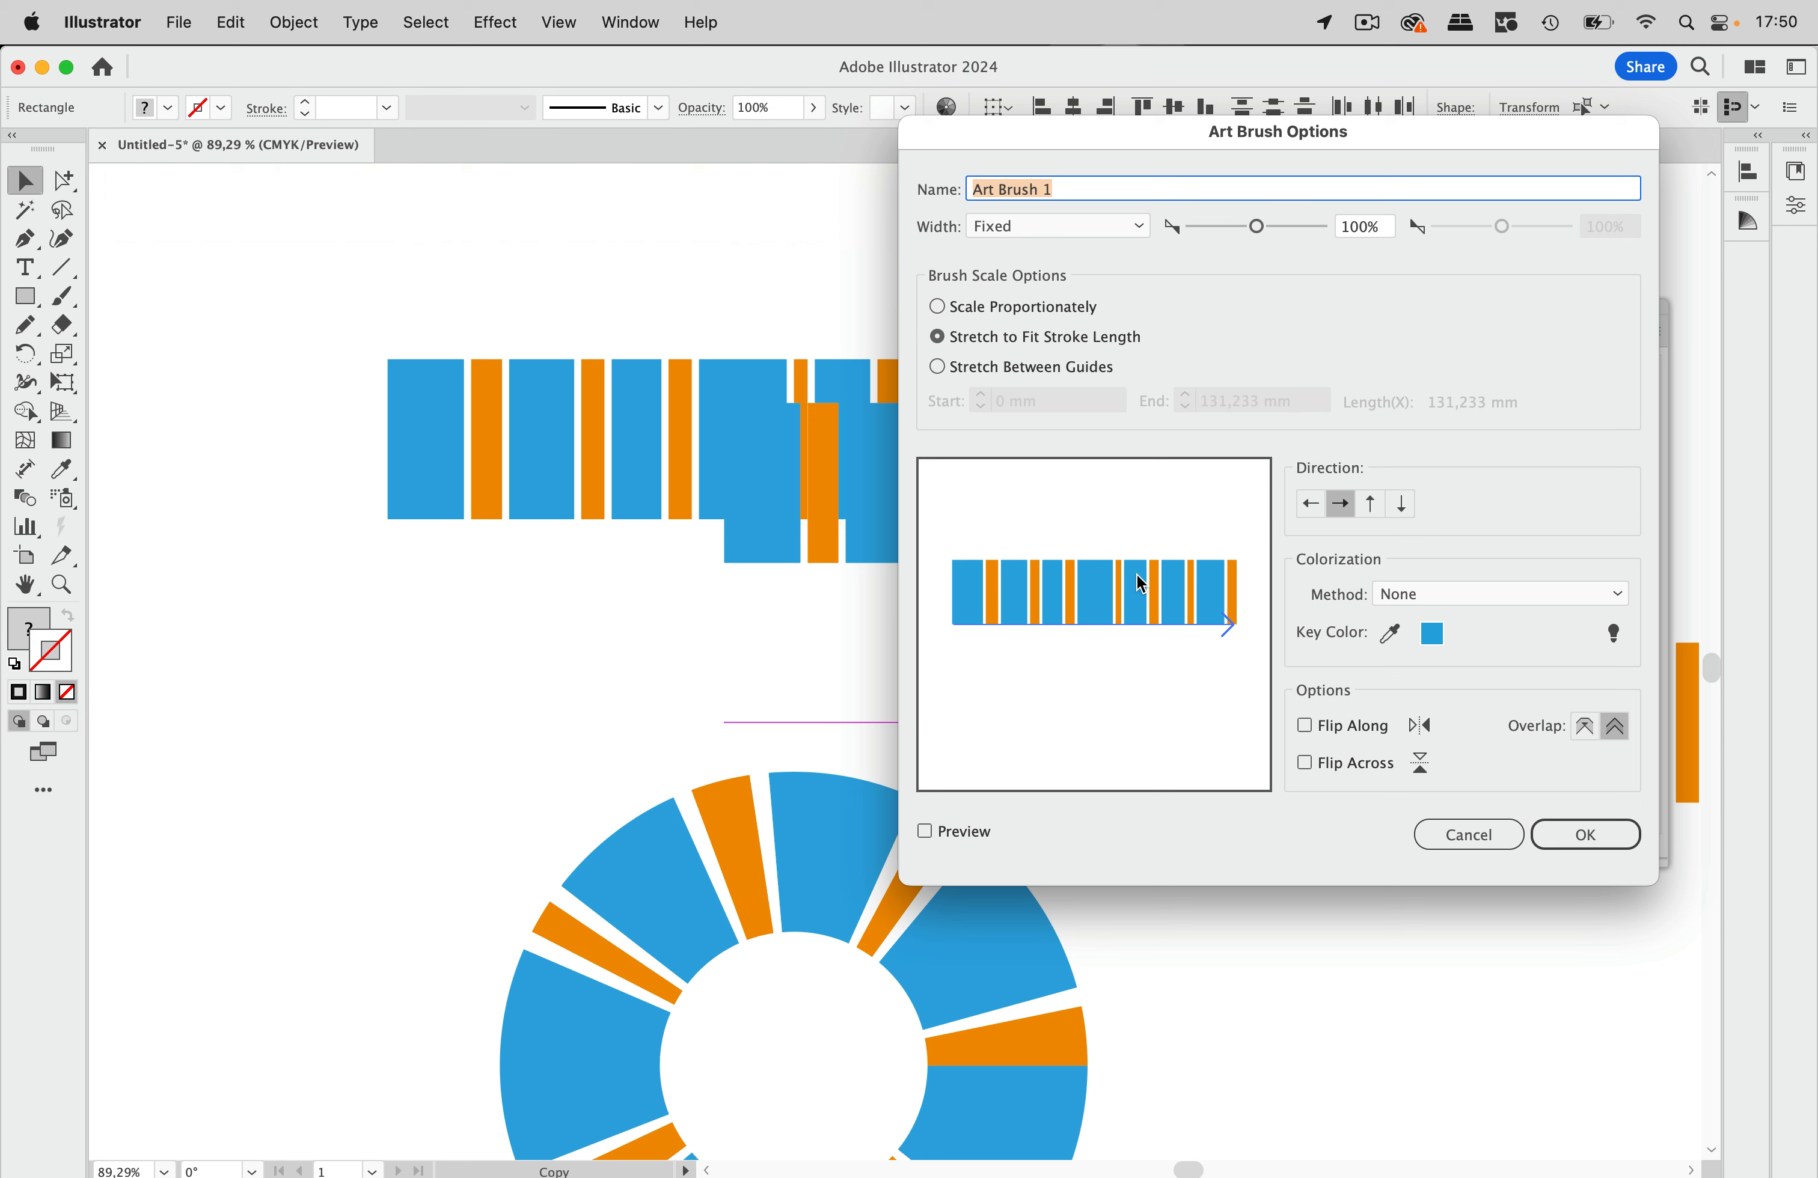
pyautogui.click(1594, 841)
pyautogui.click(1221, 559)
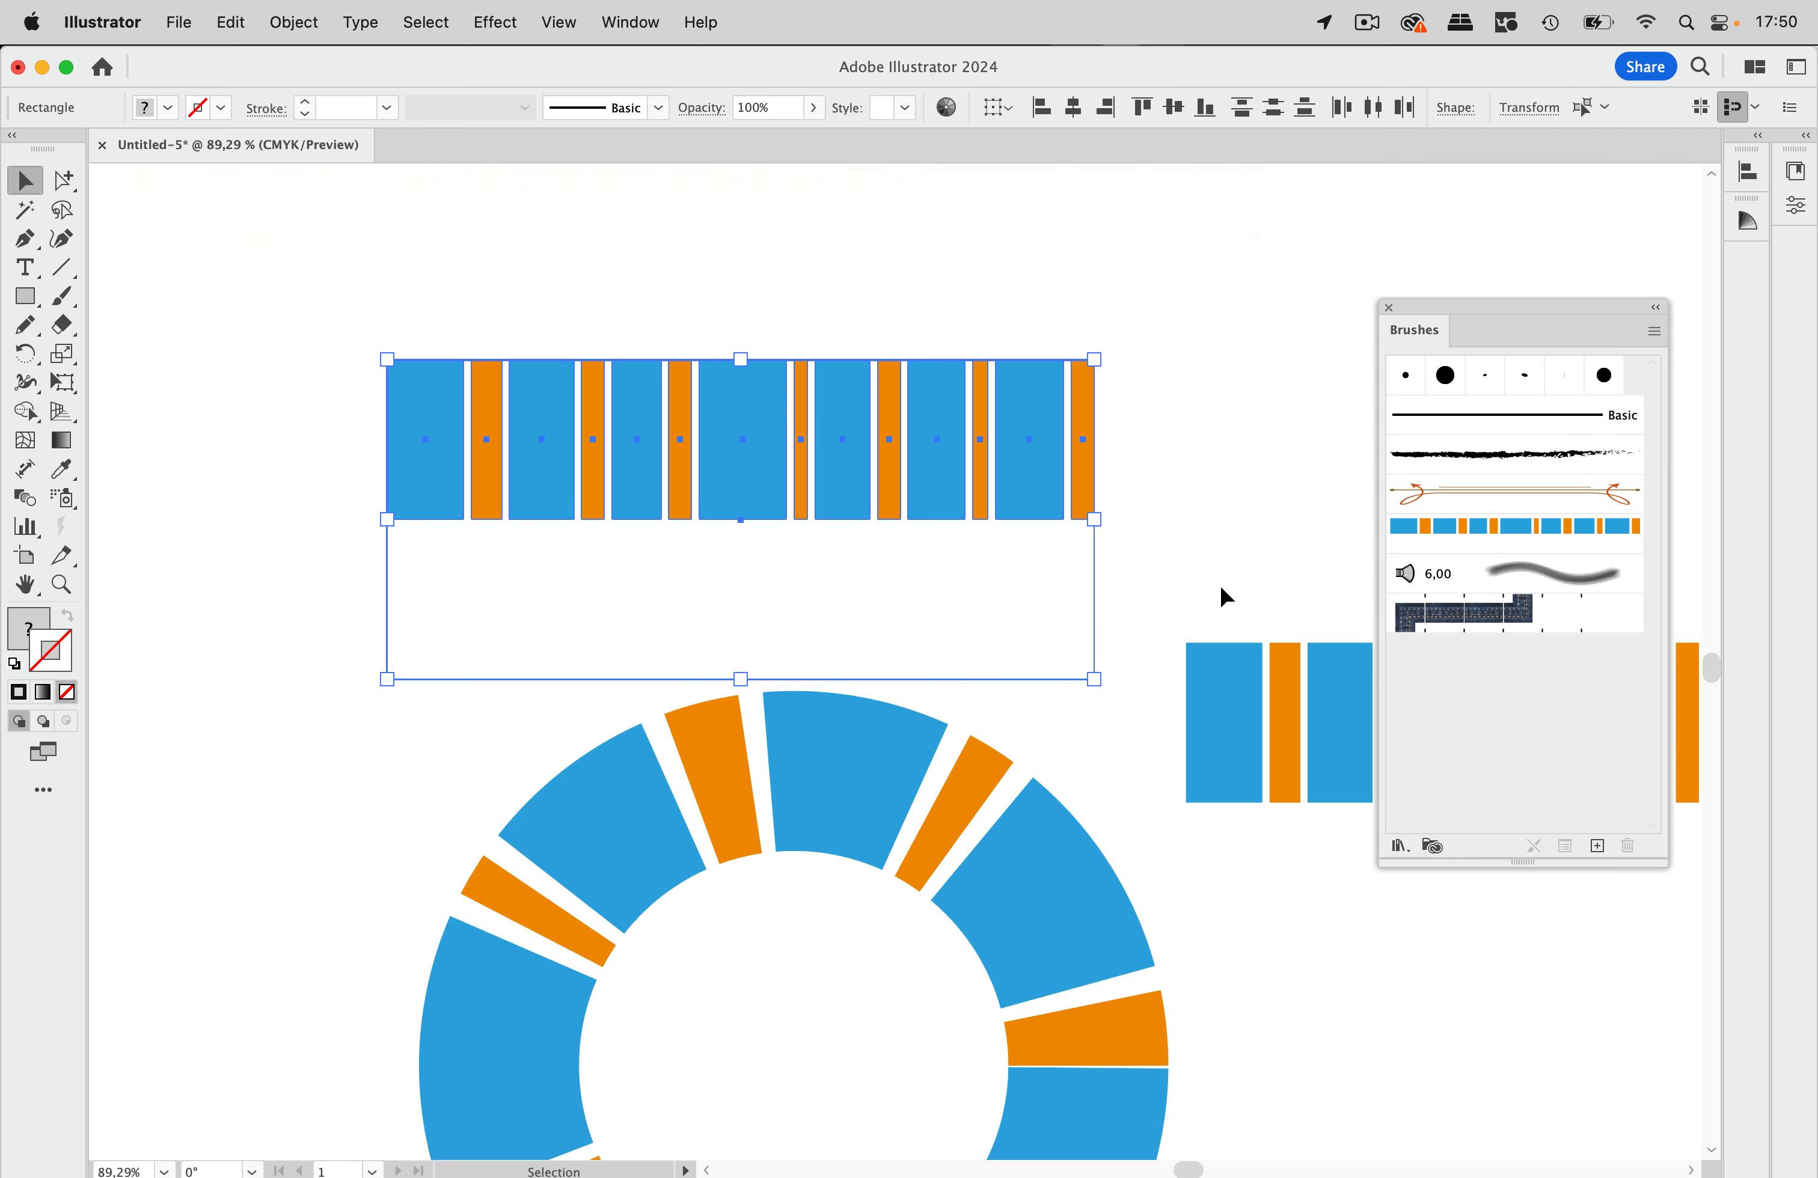
# Move the striped ring further down, clear of the invisible rectangle below the row of bars.
pyautogui.scroll(-10, 1065, 742)
pyautogui.moveTo(1013, 583); pyautogui.dragTo(990, 714)
pyautogui.scroll(-5, 990, 714)
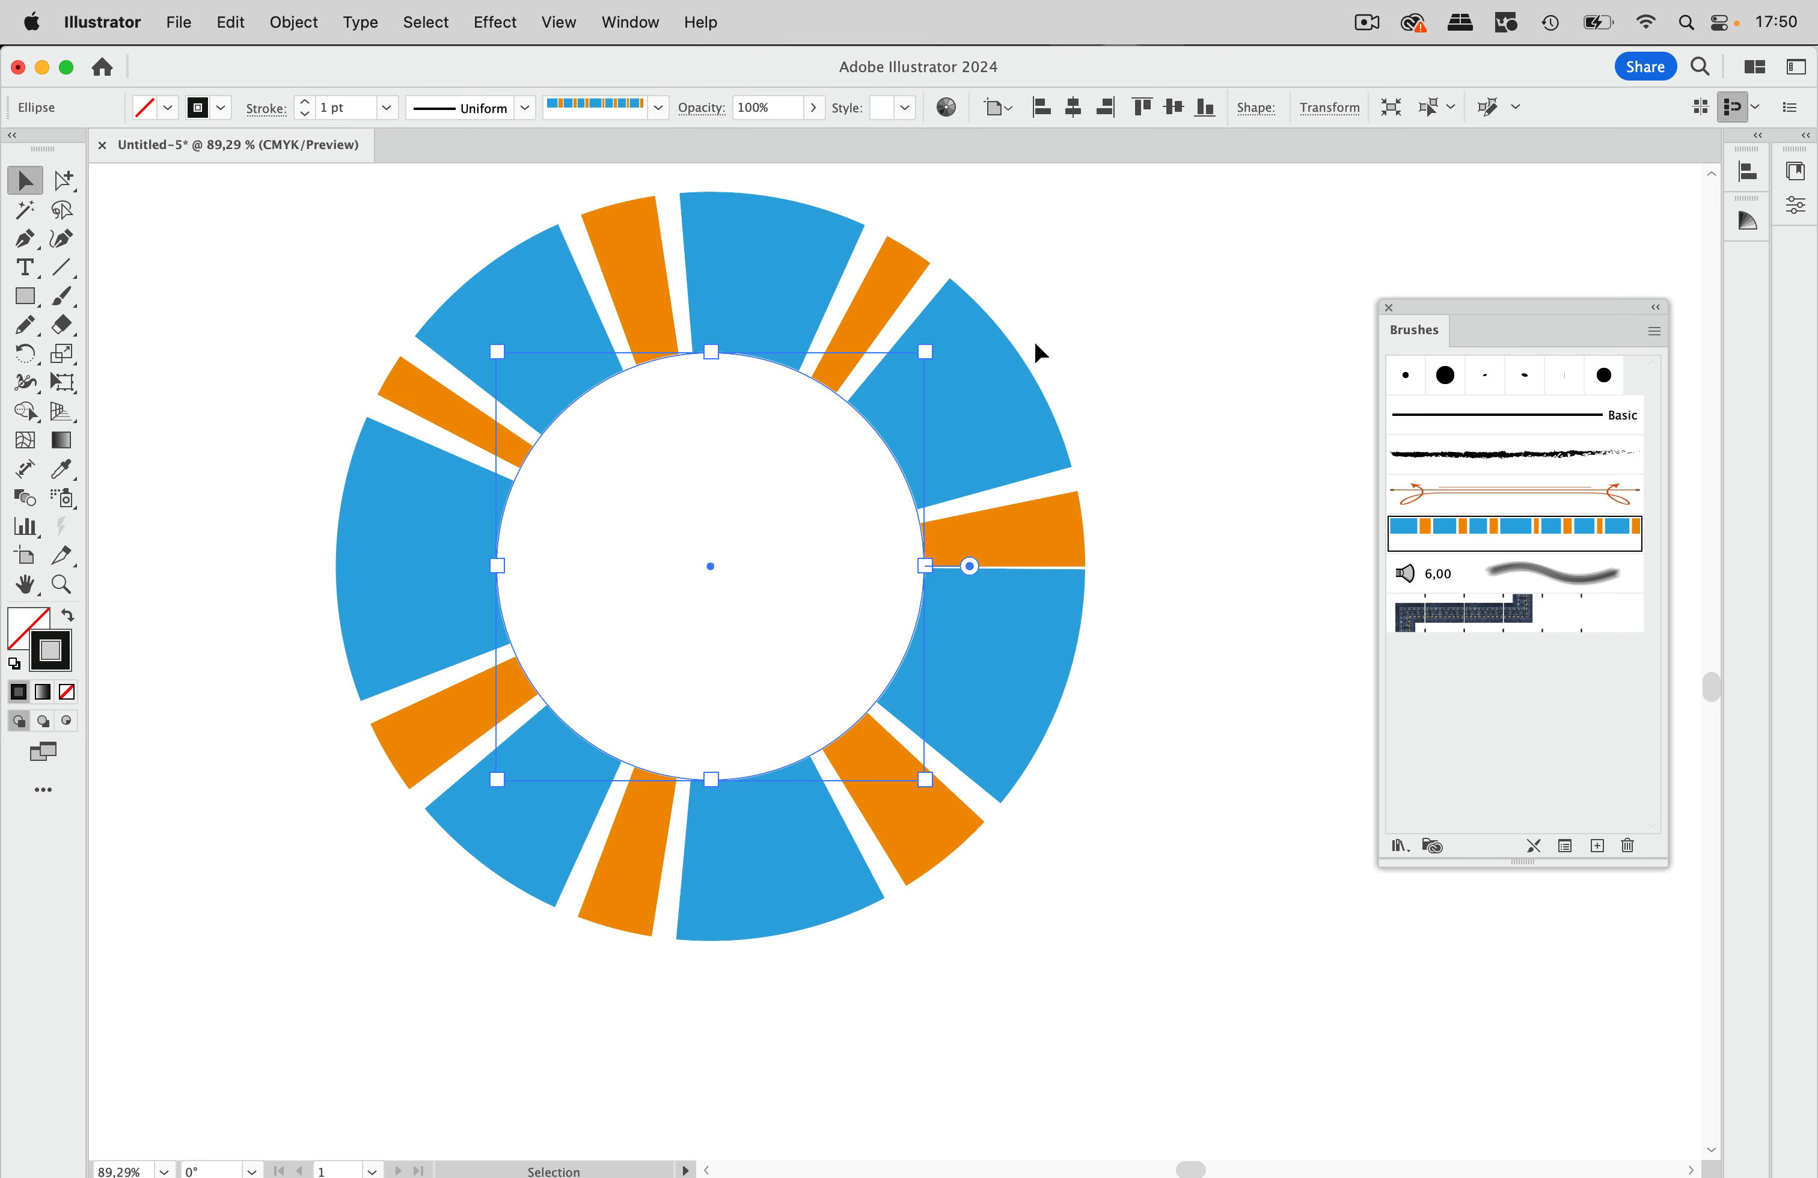
pyautogui.scroll(-3, 951, 519)
pyautogui.scroll(5, 914, 571)
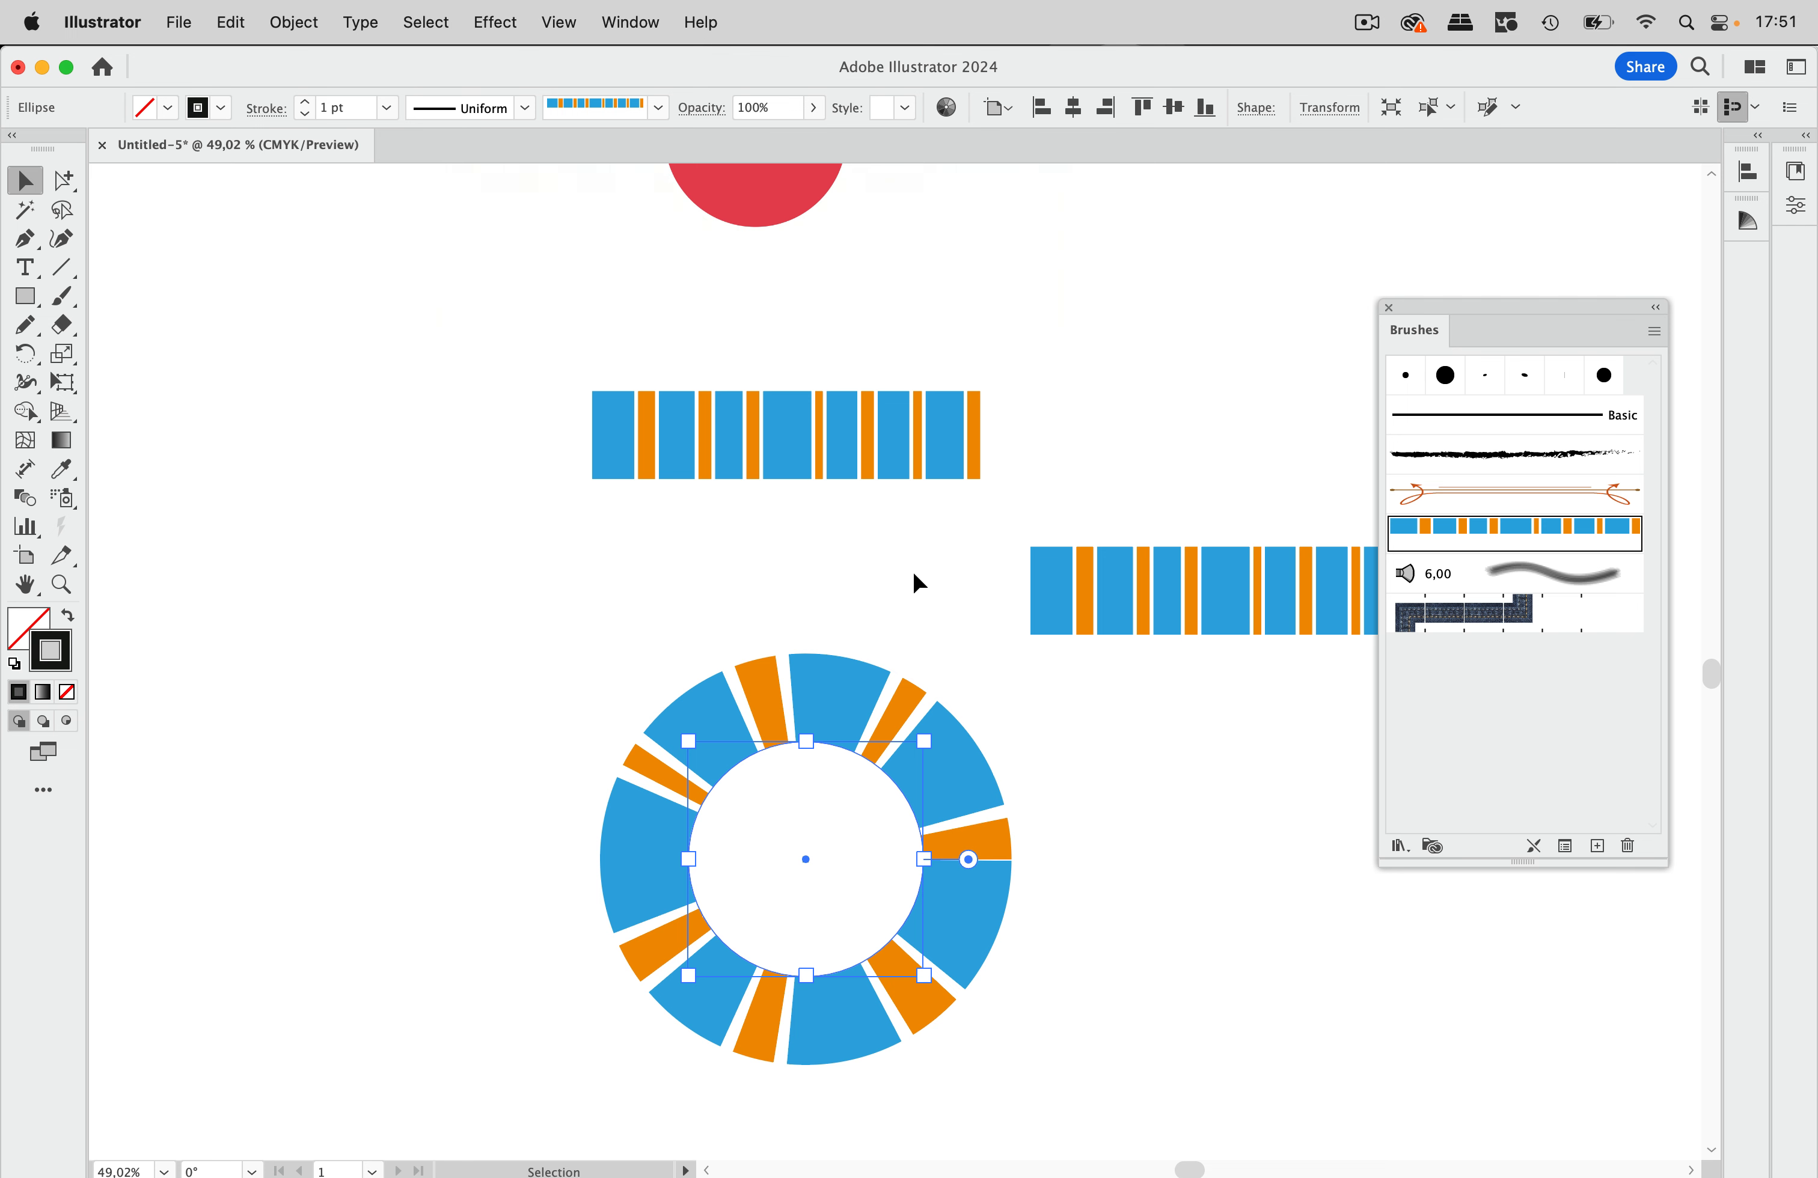
pyautogui.scroll(2, 913, 574)
pyautogui.scroll(-5, 915, 576)
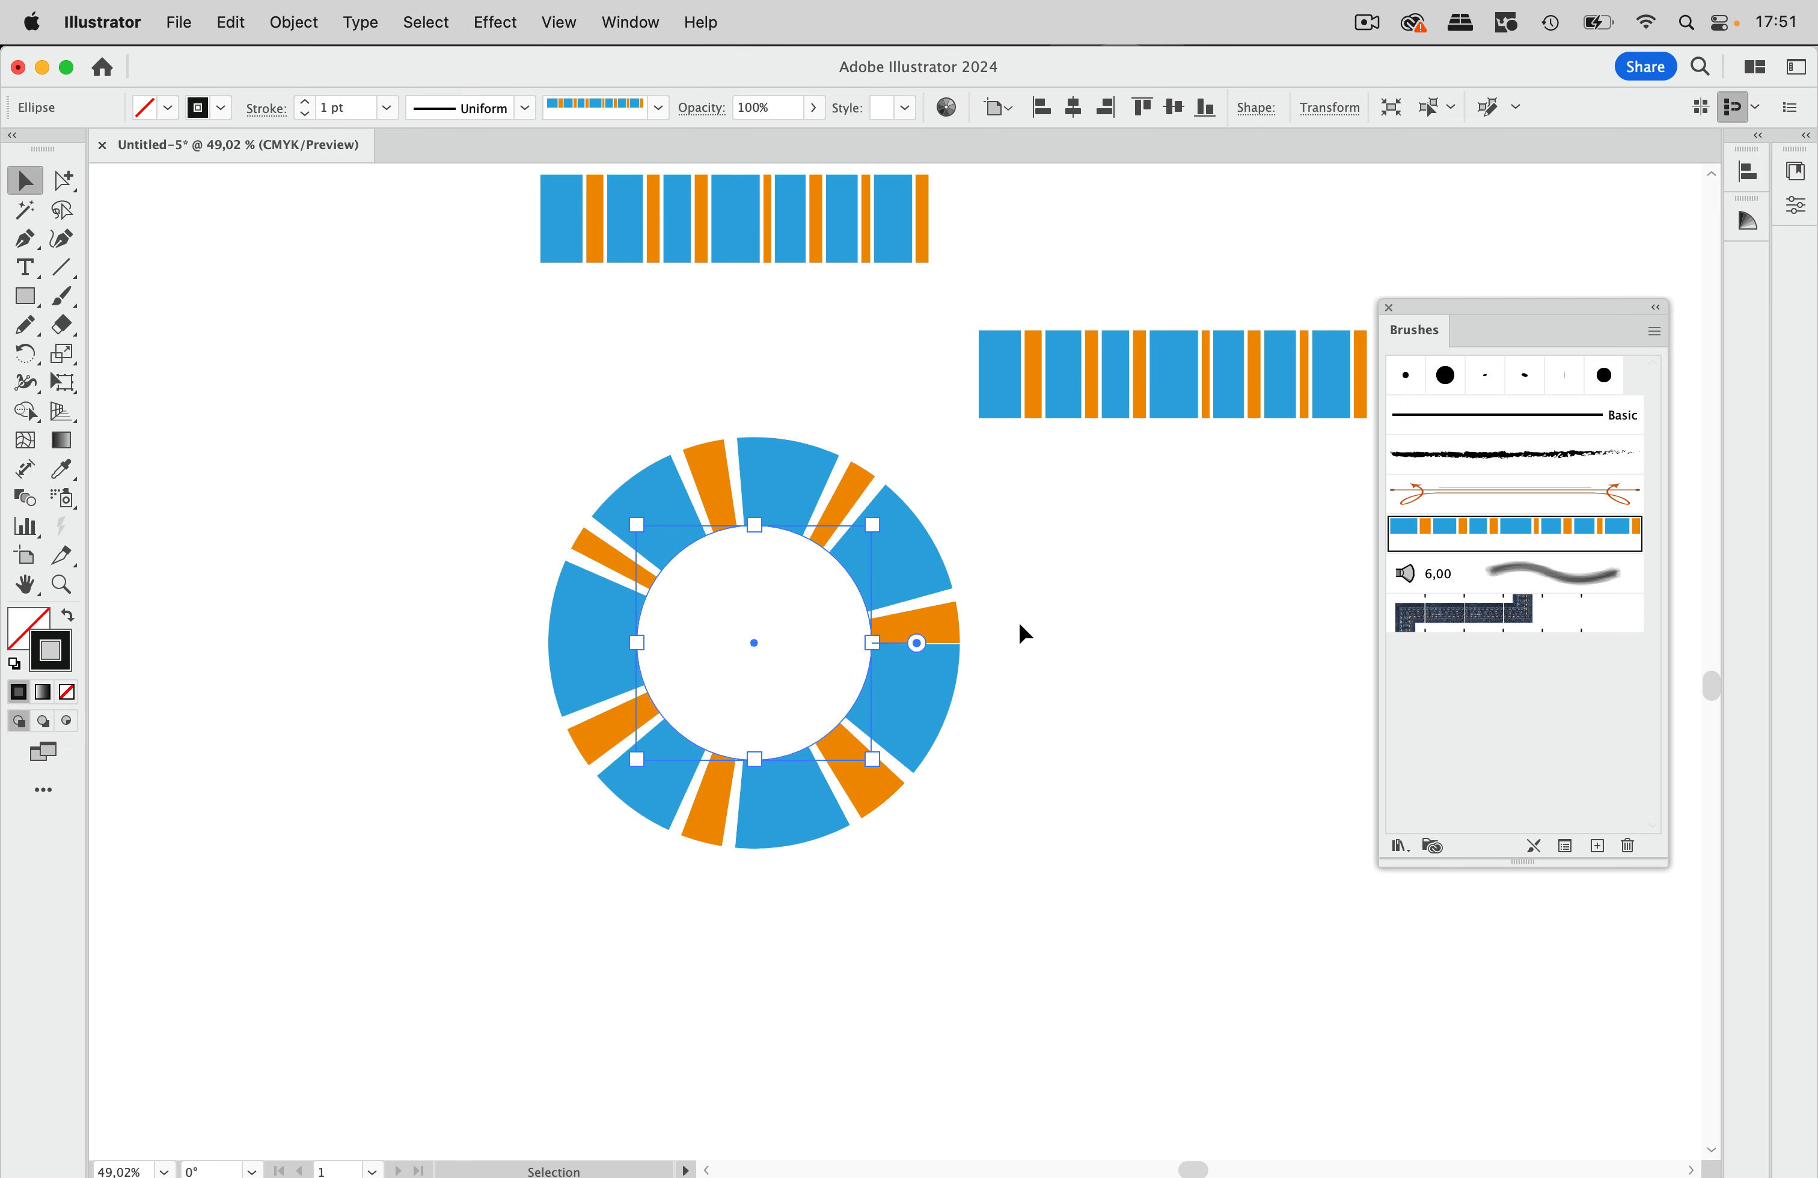
# Draw a small circle with the Ellipse tool in the empty space beside the striped ring.
pyautogui.click(28, 302)
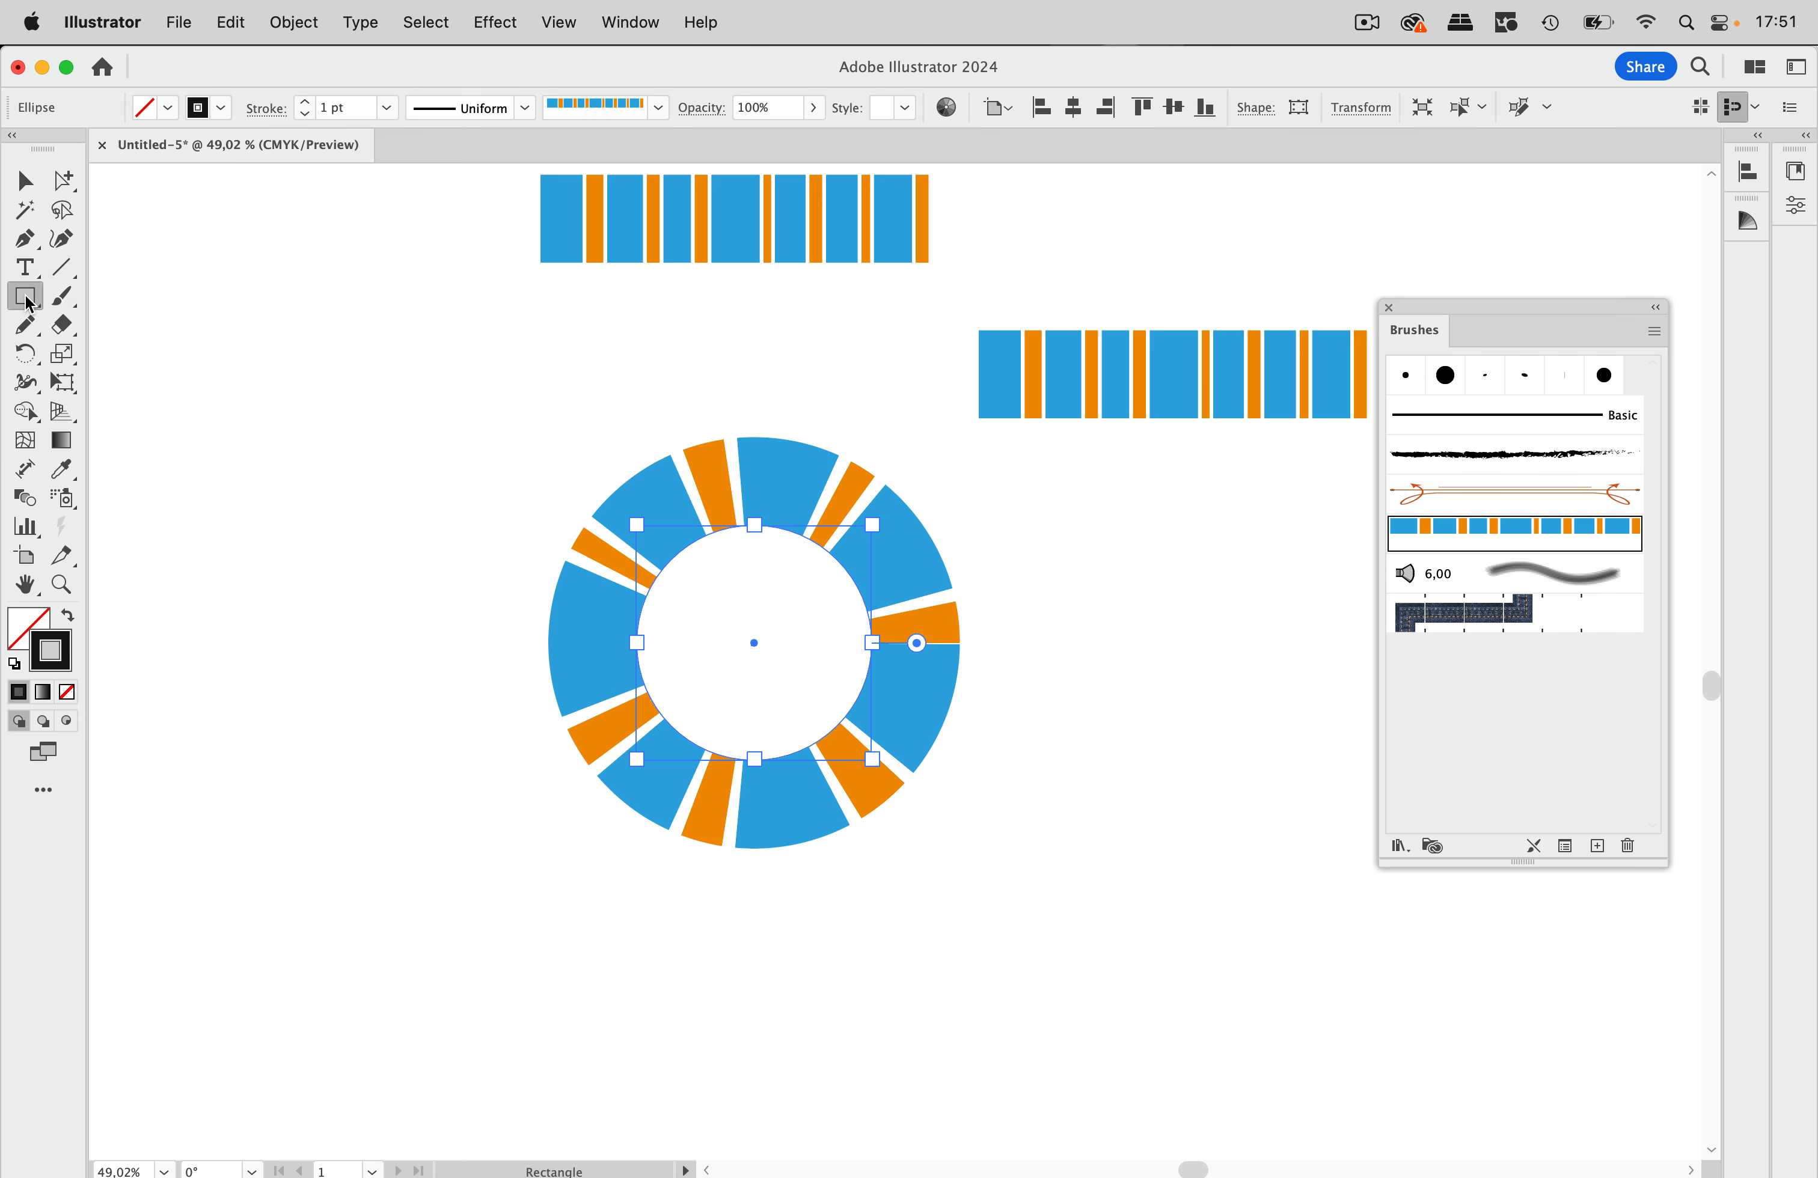
pyautogui.moveTo(28, 303); pyautogui.dragTo(91, 358)
pyautogui.moveTo(245, 442); pyautogui.dragTo(358, 553)
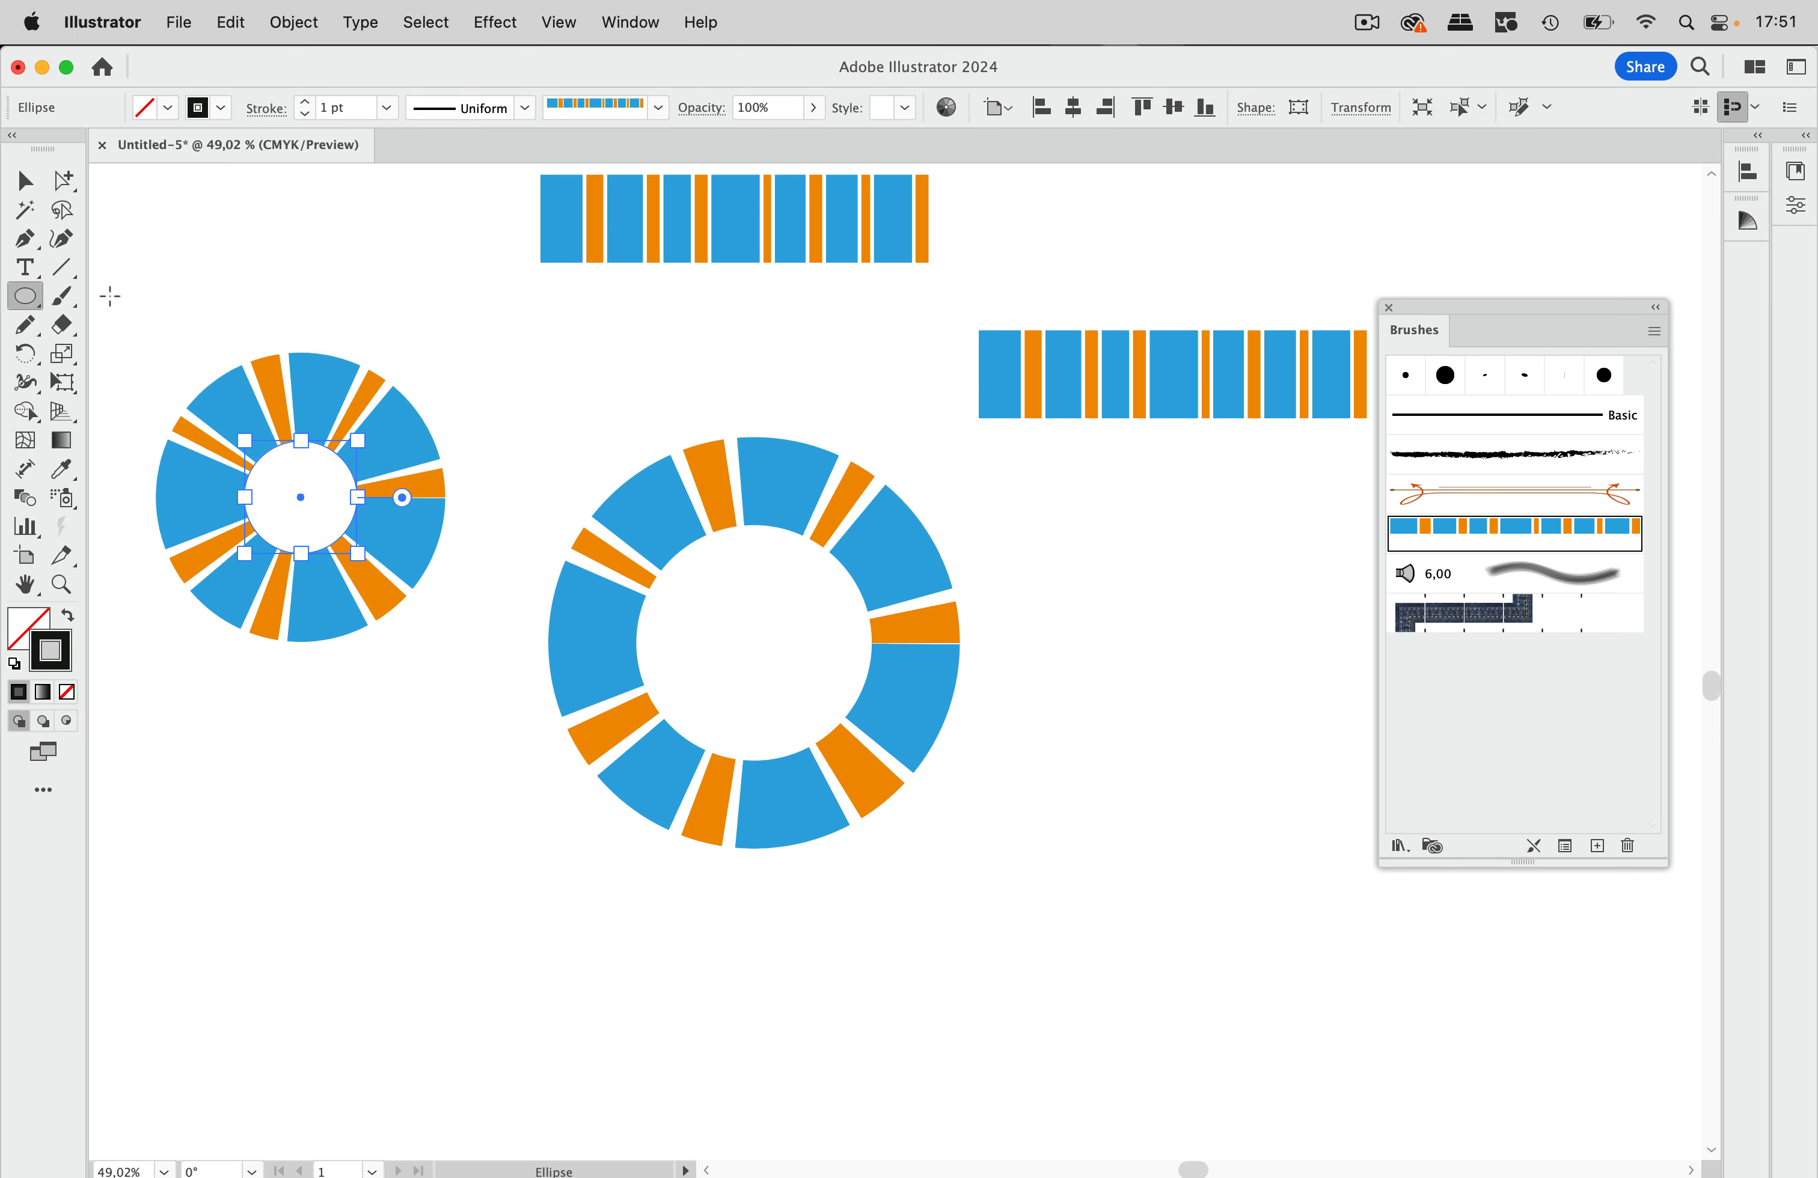
# Give the small circle the Basic brush and move it further away from the striped ring.
pyautogui.click(25, 182)
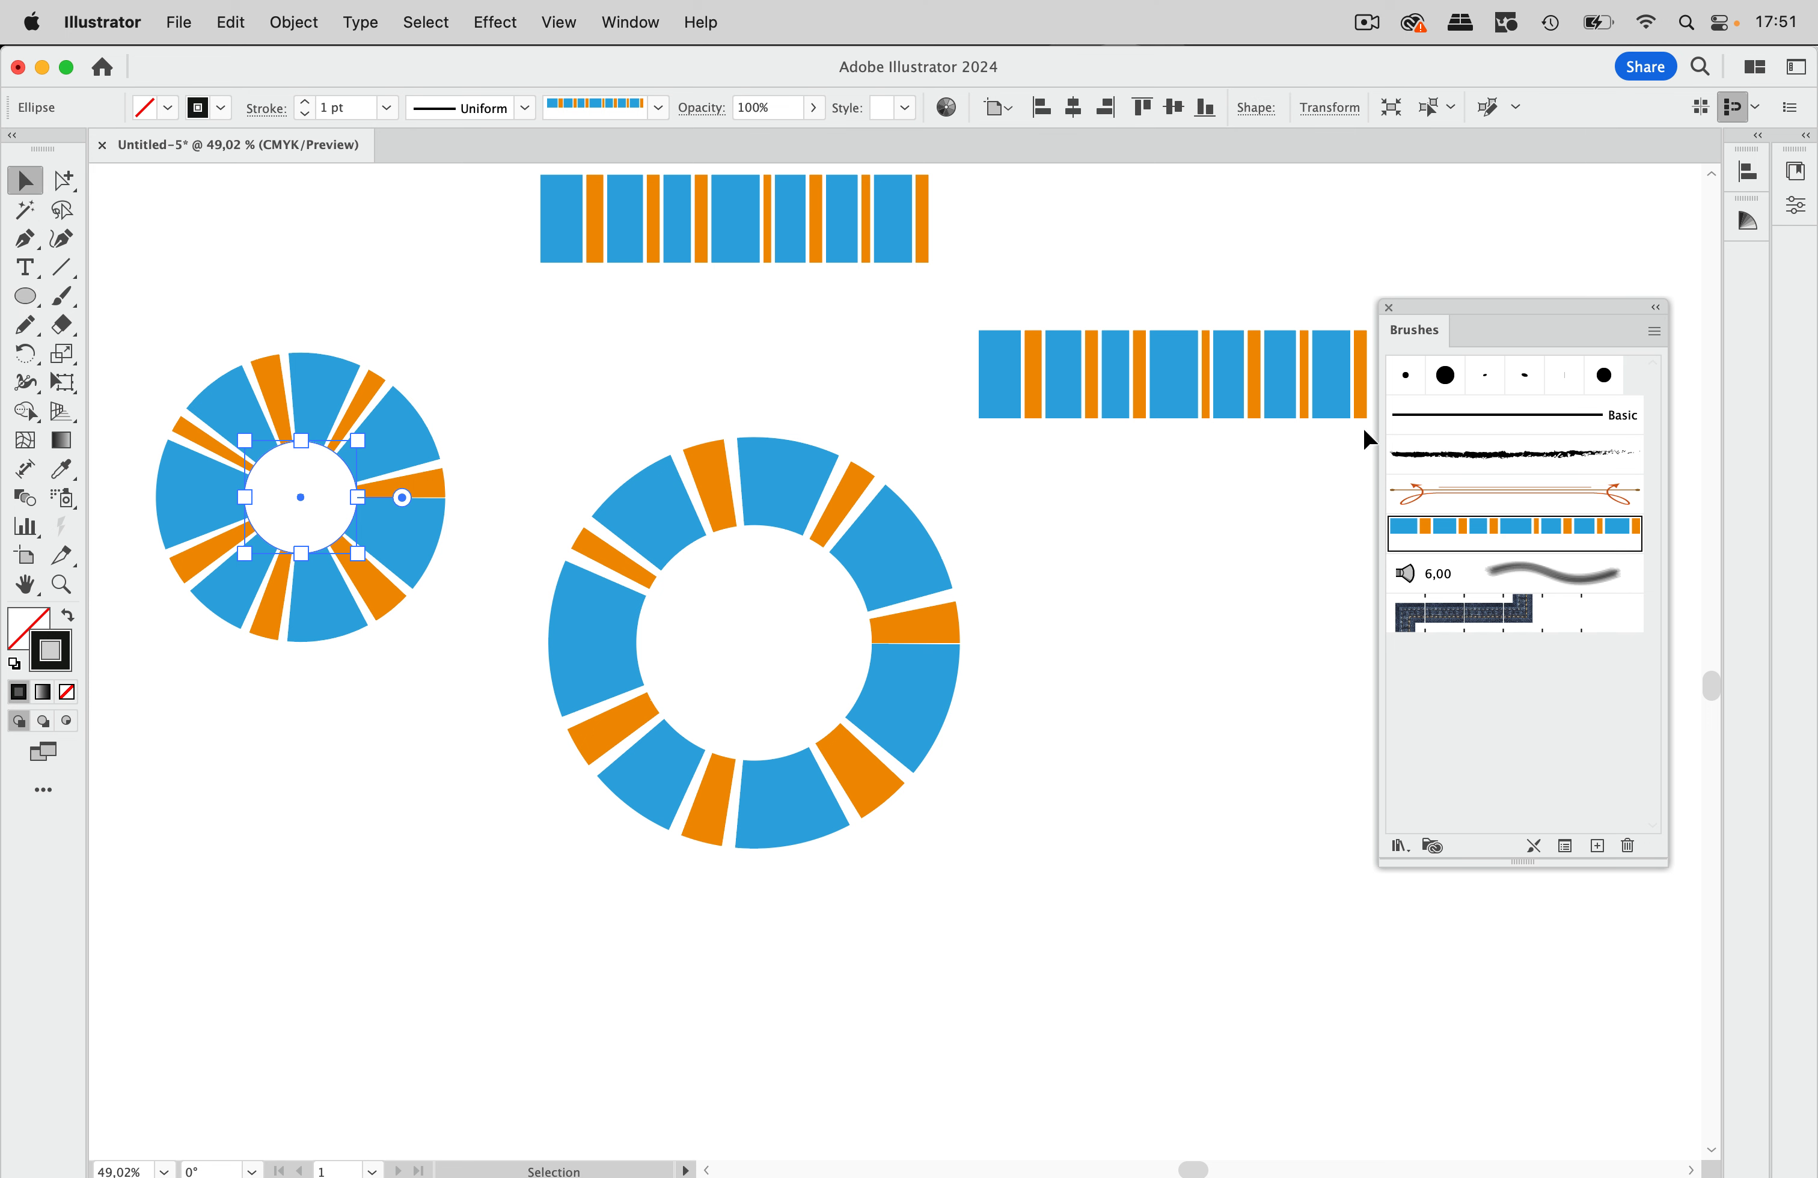
pyautogui.click(1434, 417)
pyautogui.hscroll(-10, 796, 498)
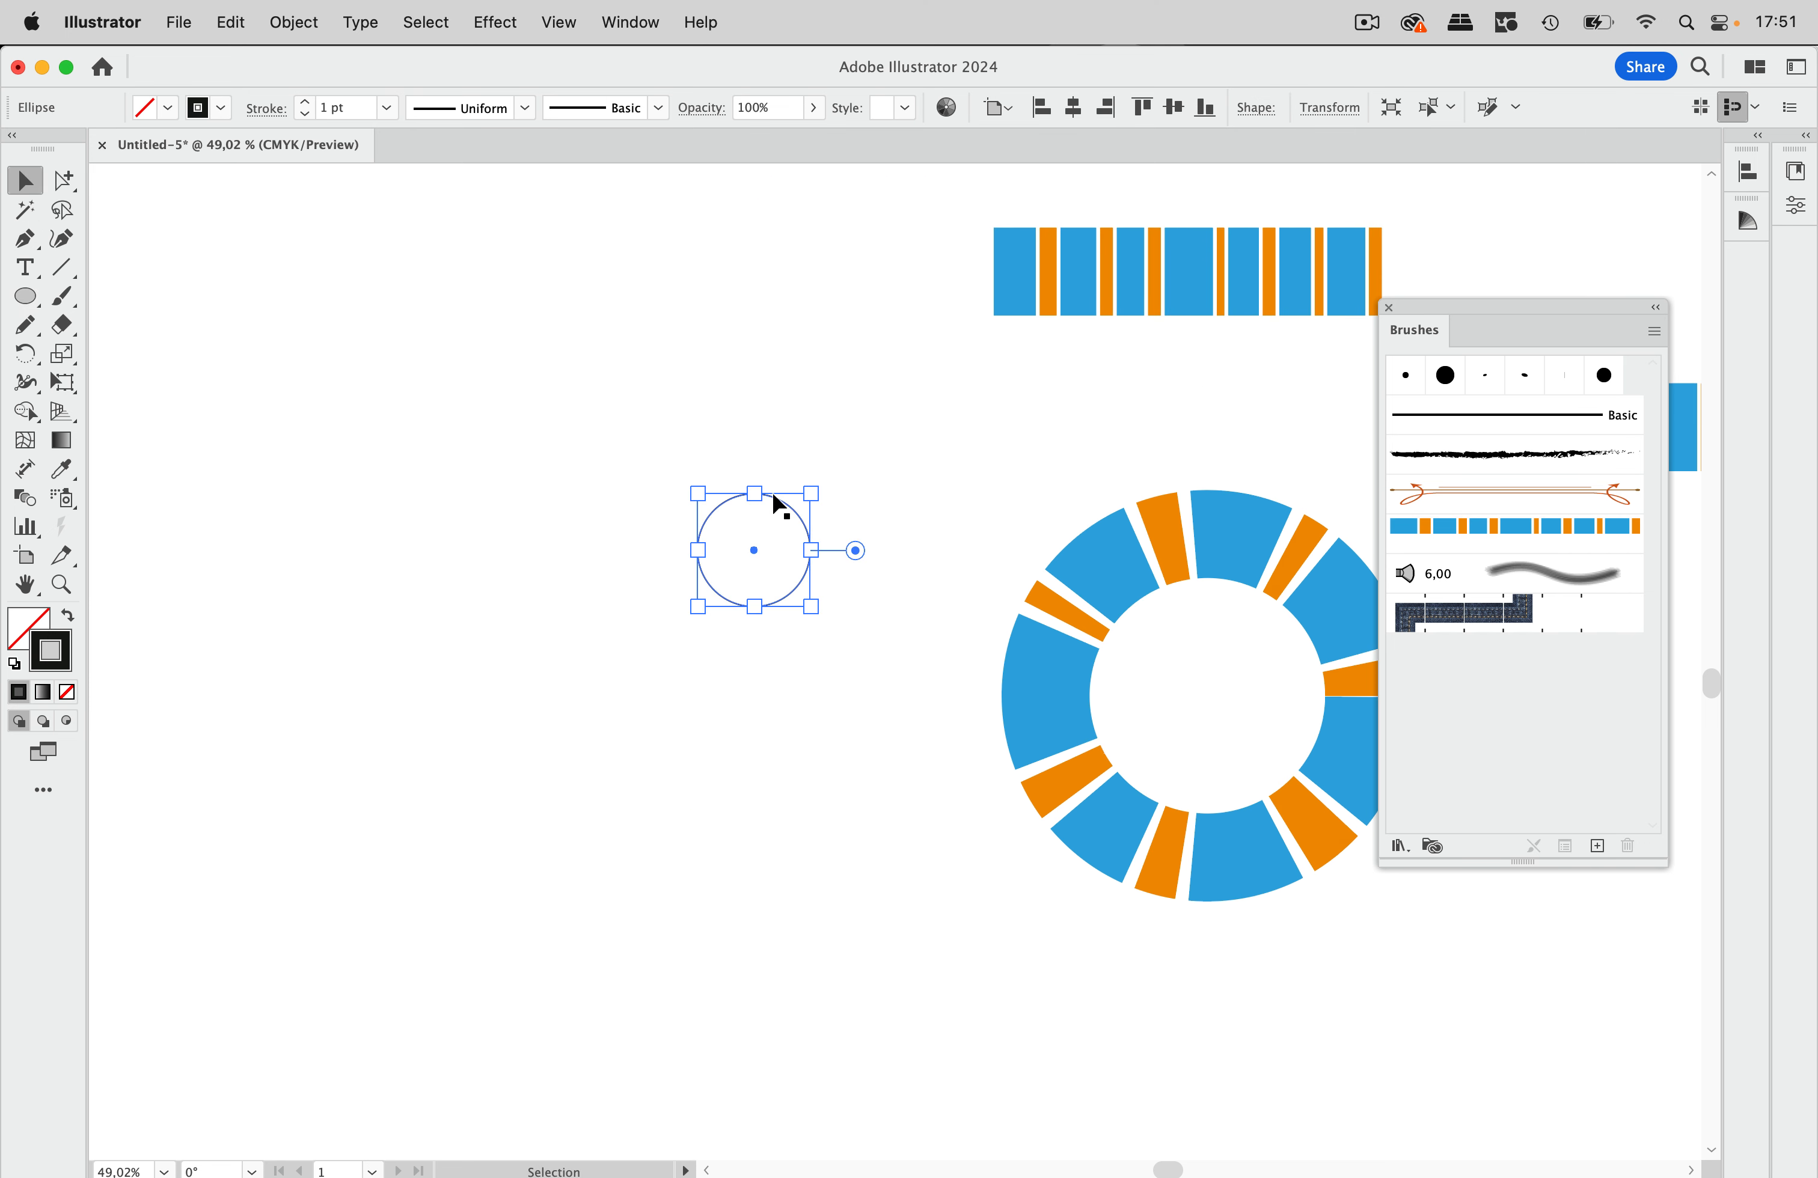
pyautogui.moveTo(796, 520); pyautogui.dragTo(670, 549)
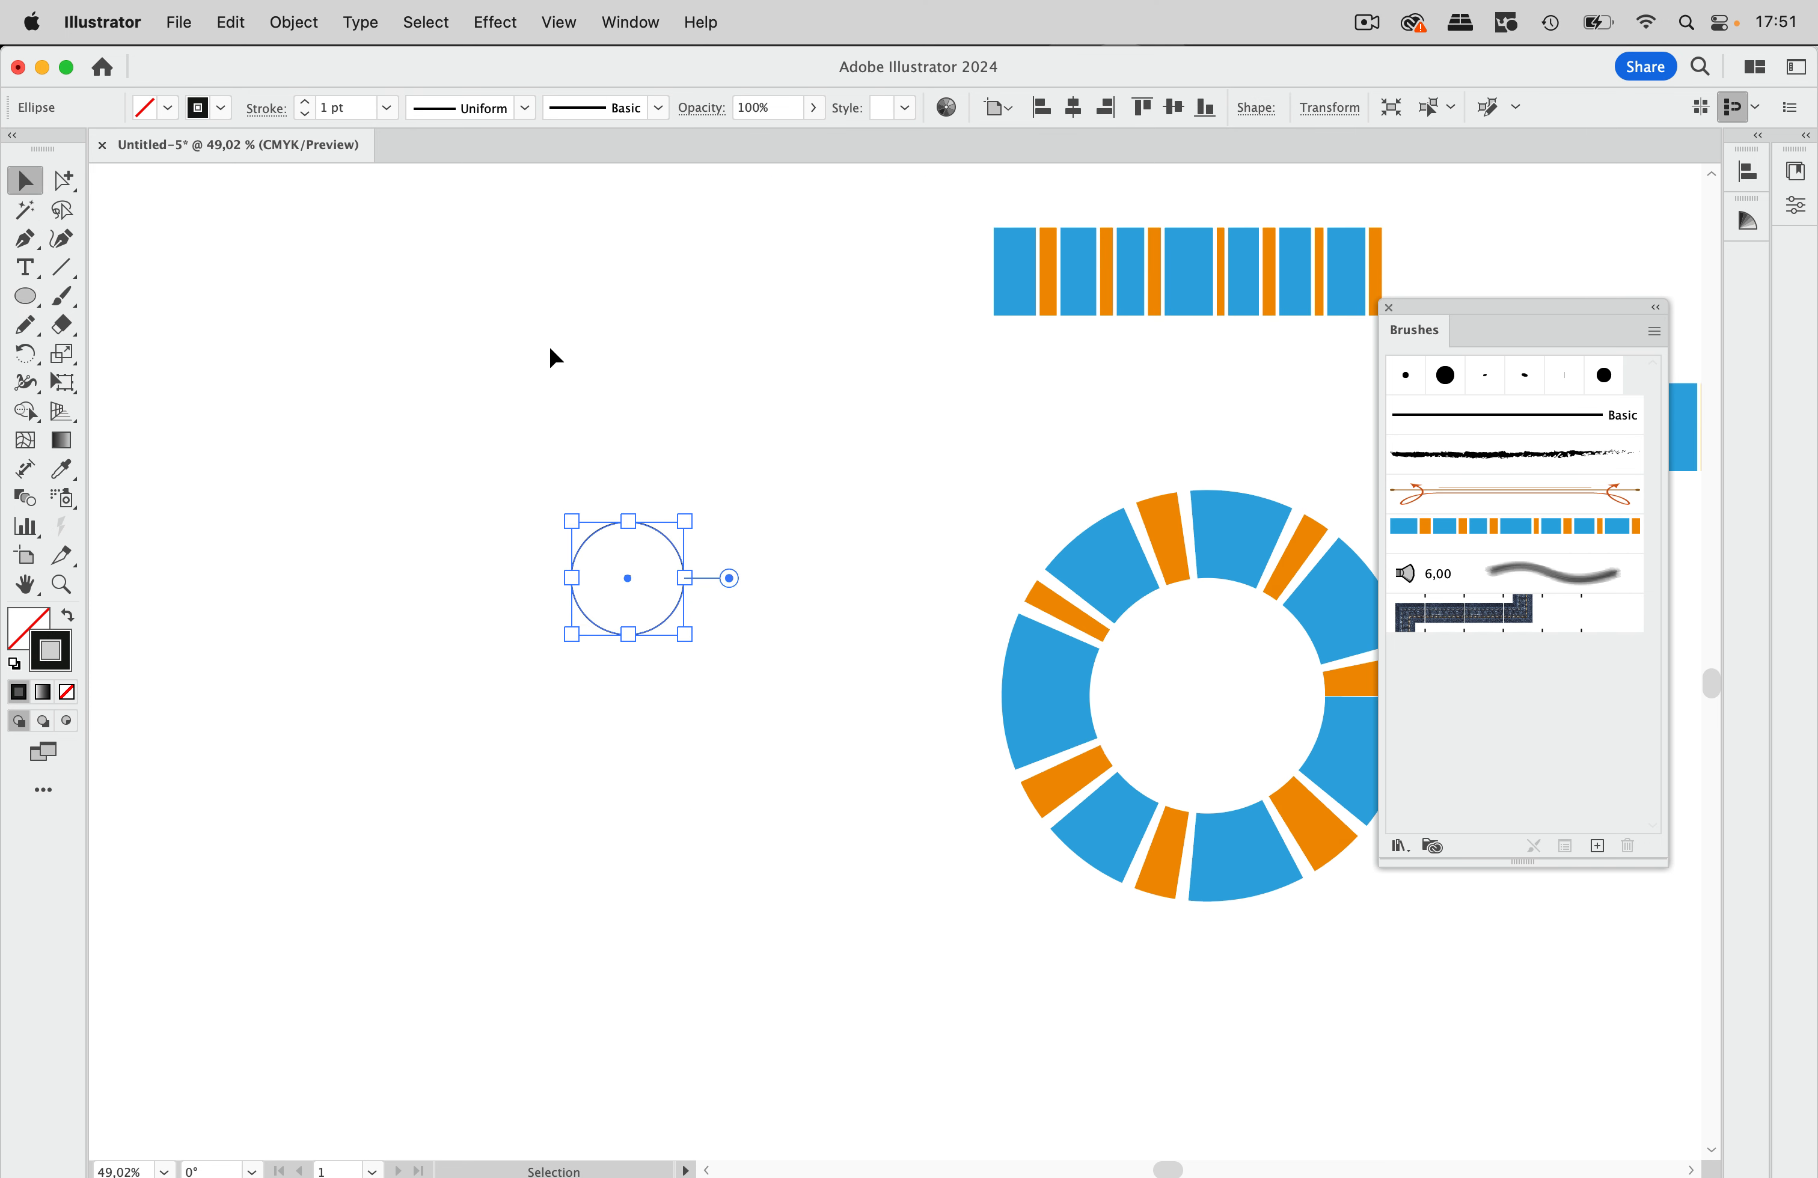
# Add an arrowhead to the end of the small circle's stroke to show its path direction.
pyautogui.click(266, 107)
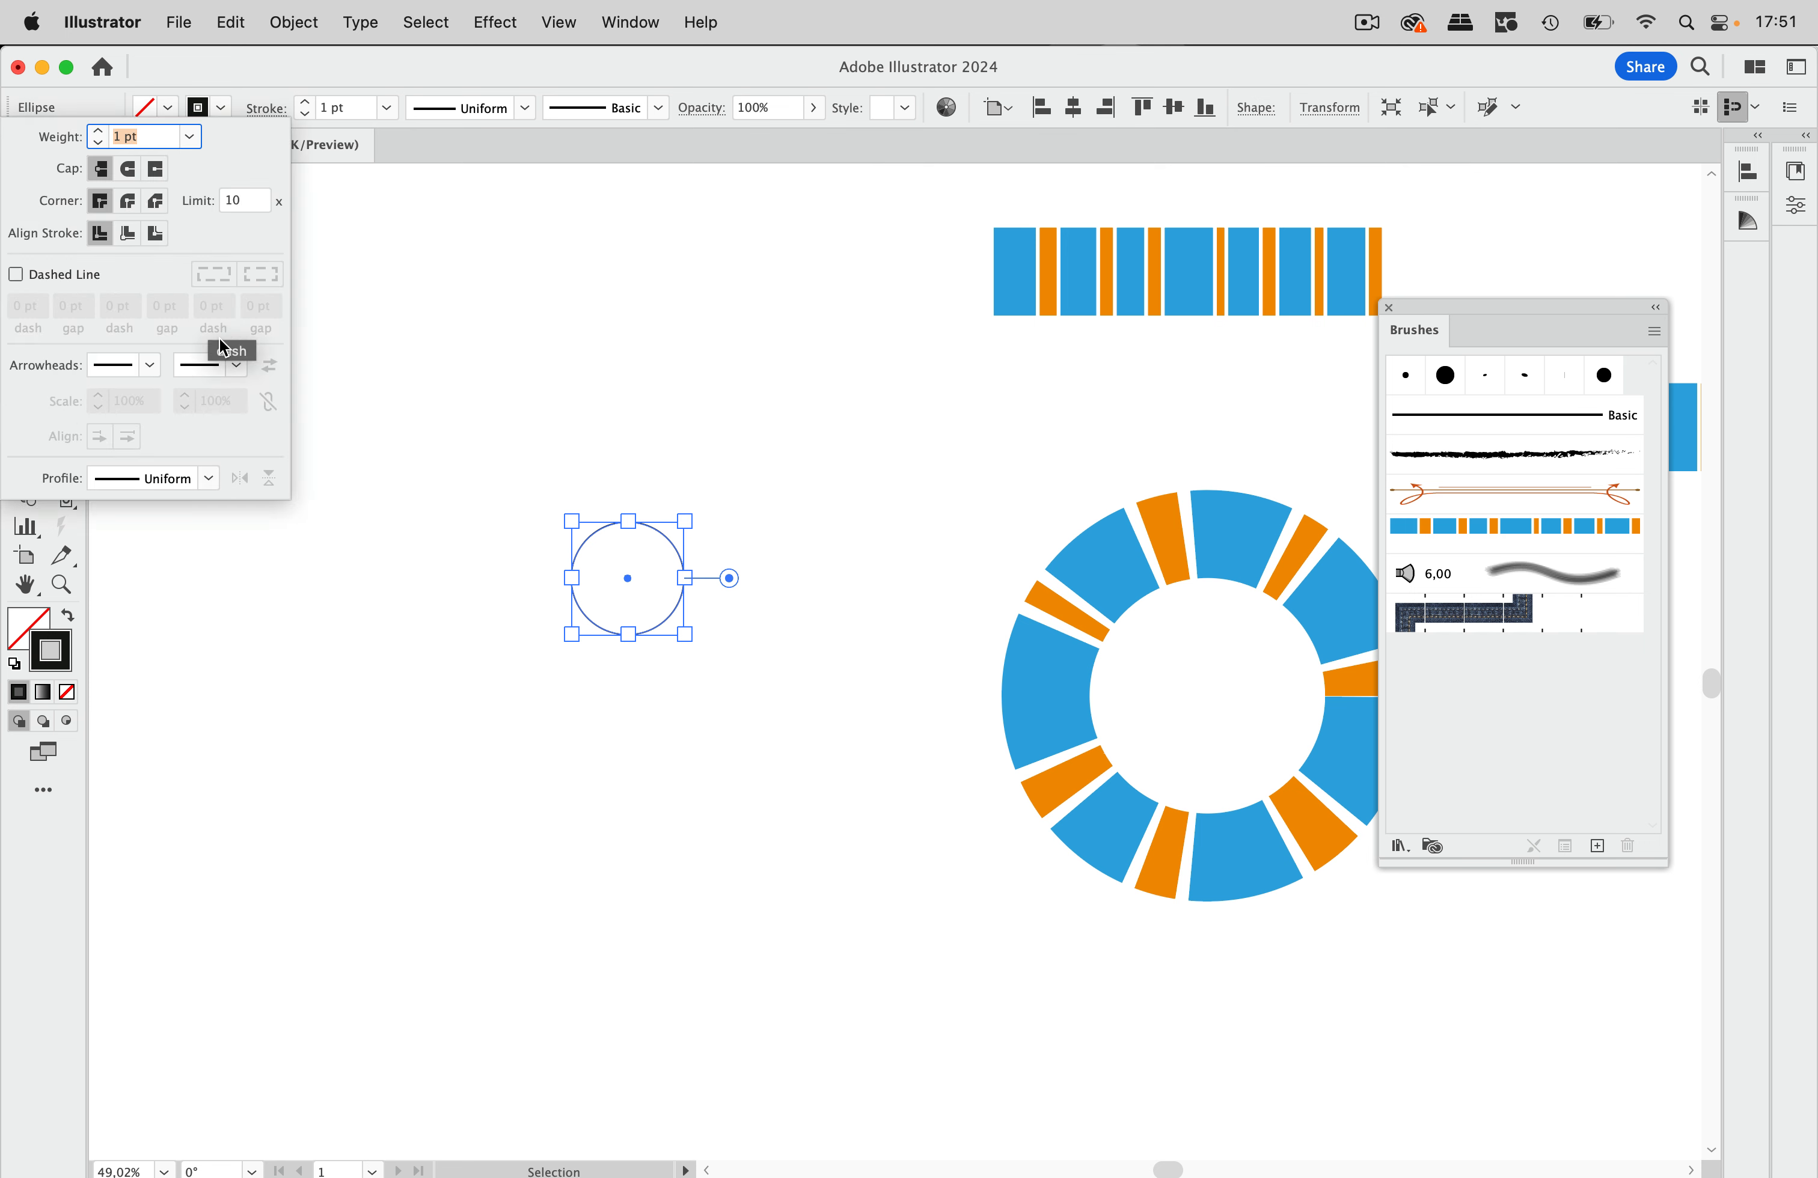
pyautogui.click(238, 370)
pyautogui.click(175, 449)
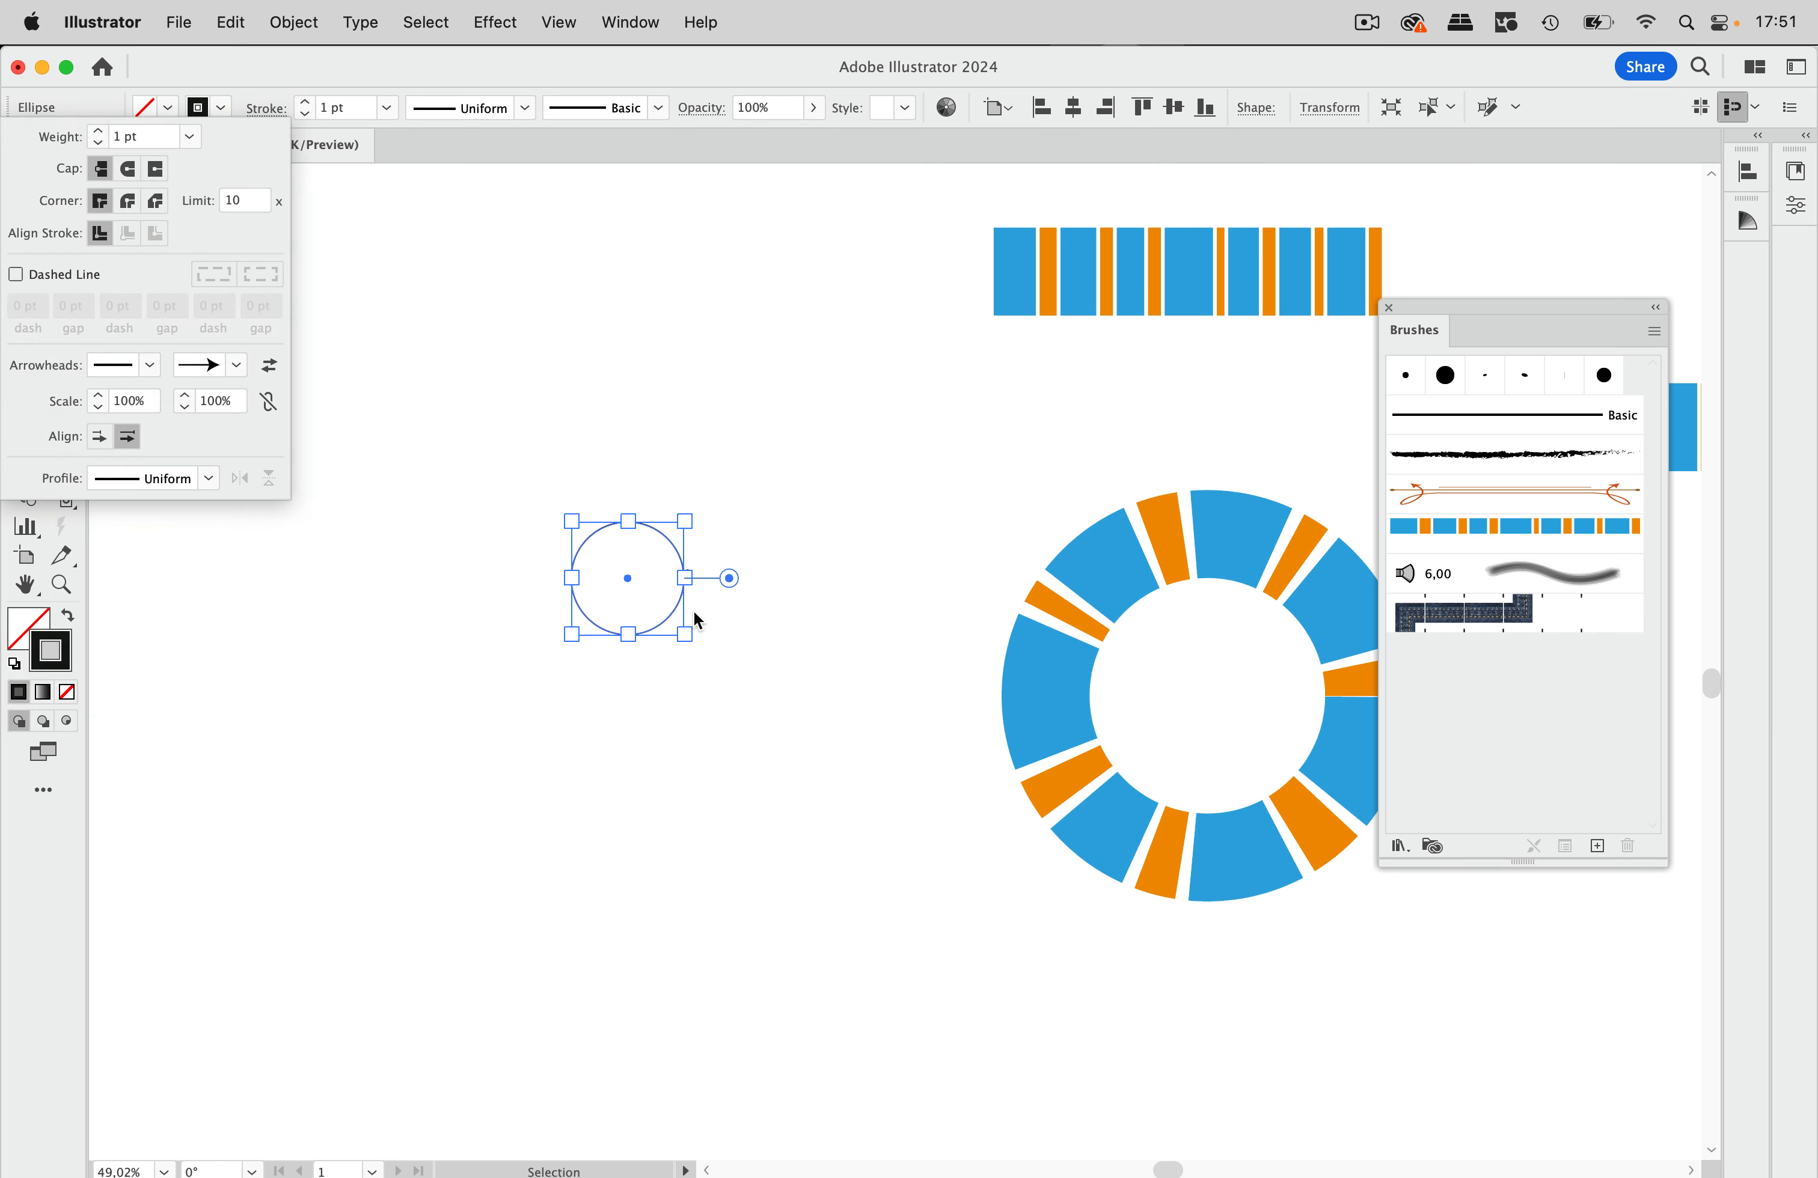
pyautogui.click(476, 595)
pyautogui.click(756, 637)
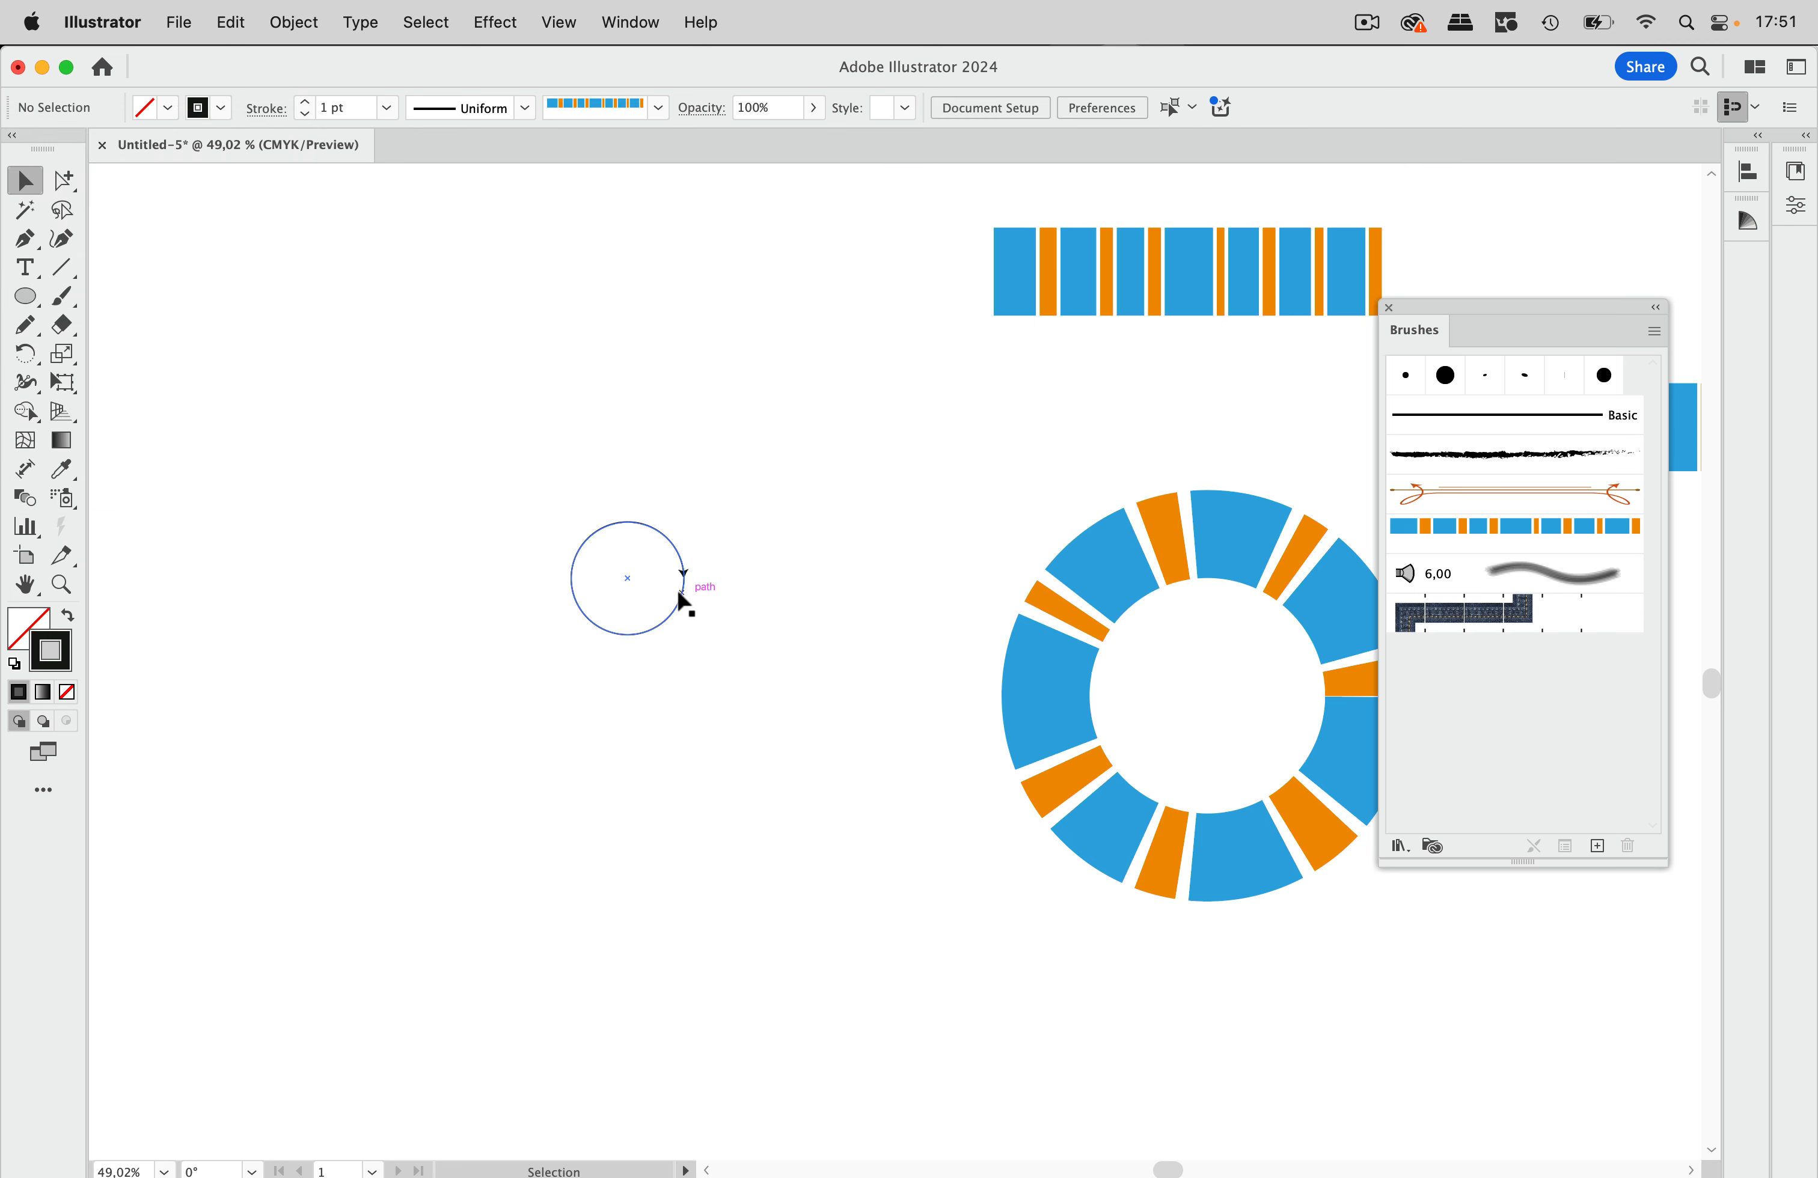
pyautogui.scroll(5, 685, 591)
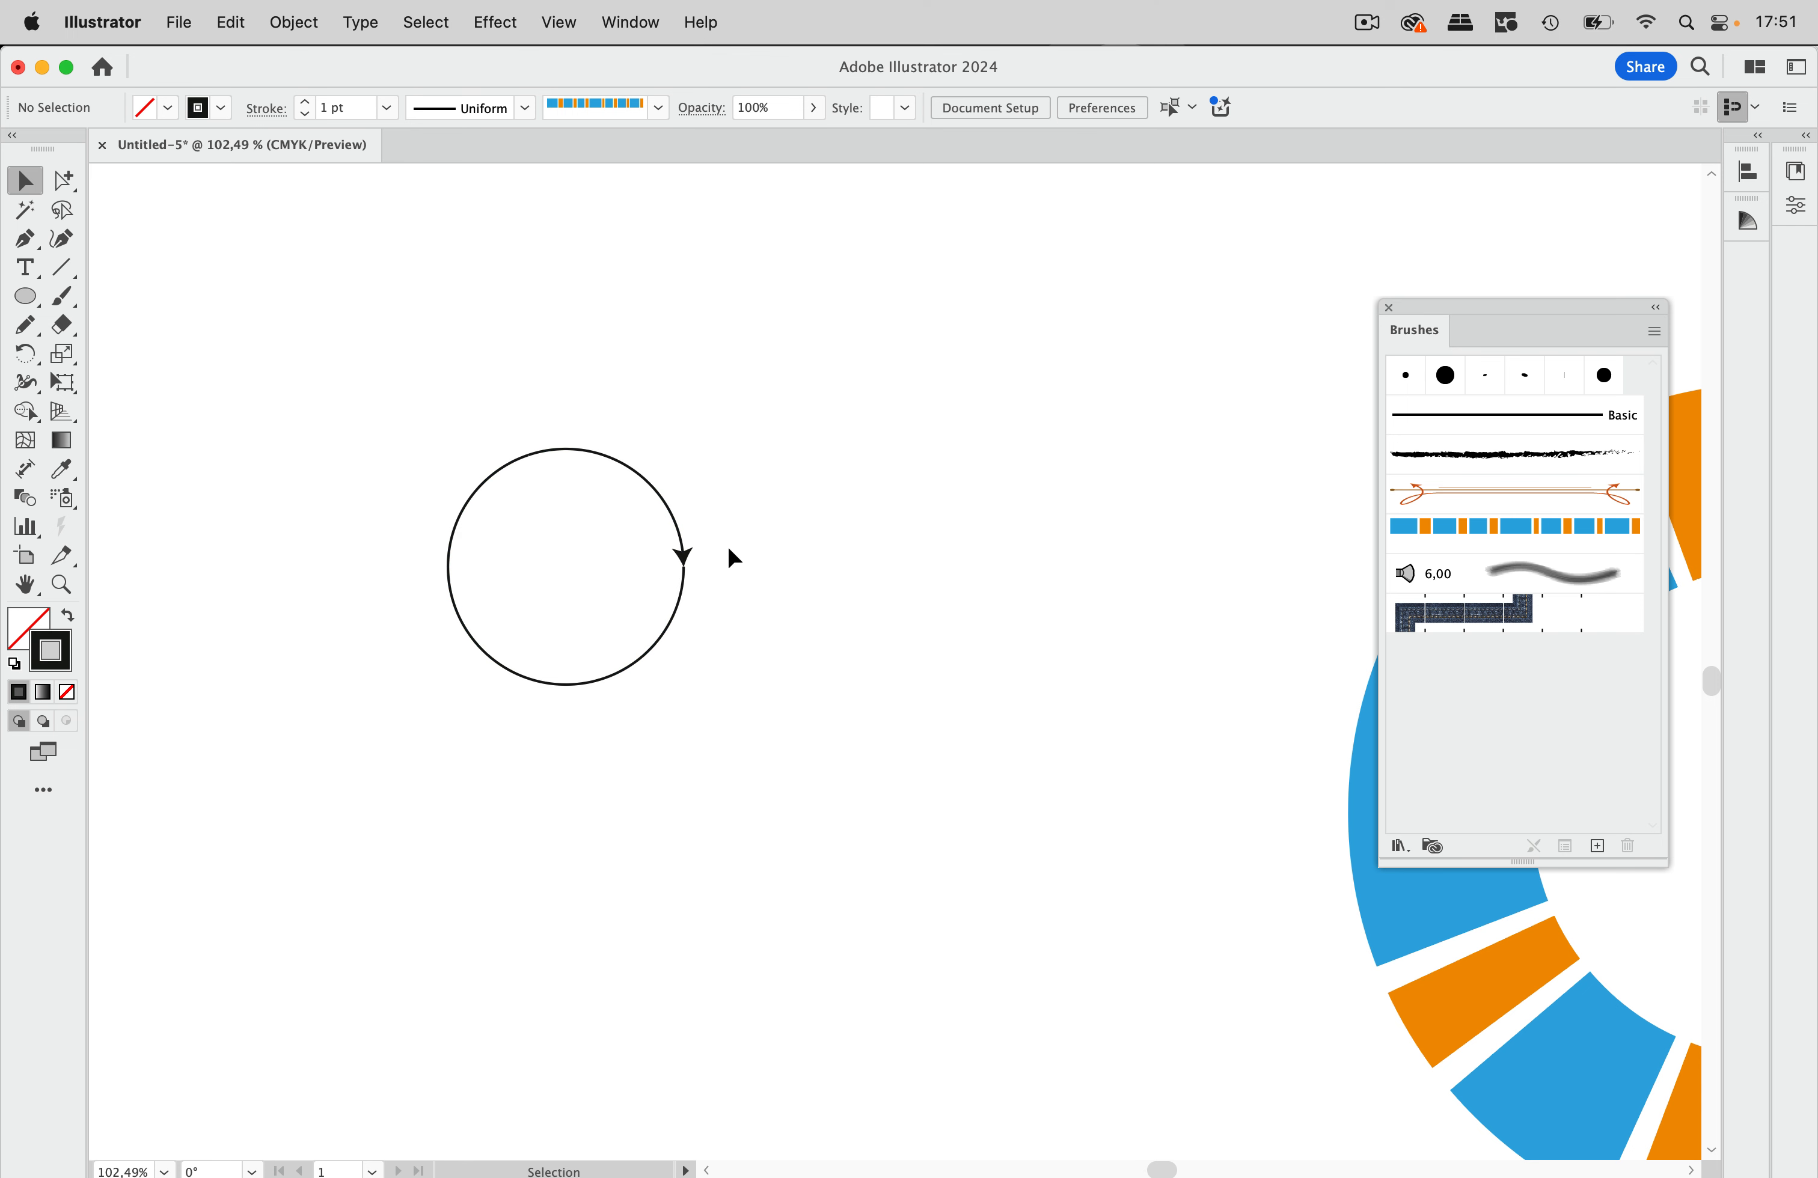
pyautogui.scroll(-5, 726, 545)
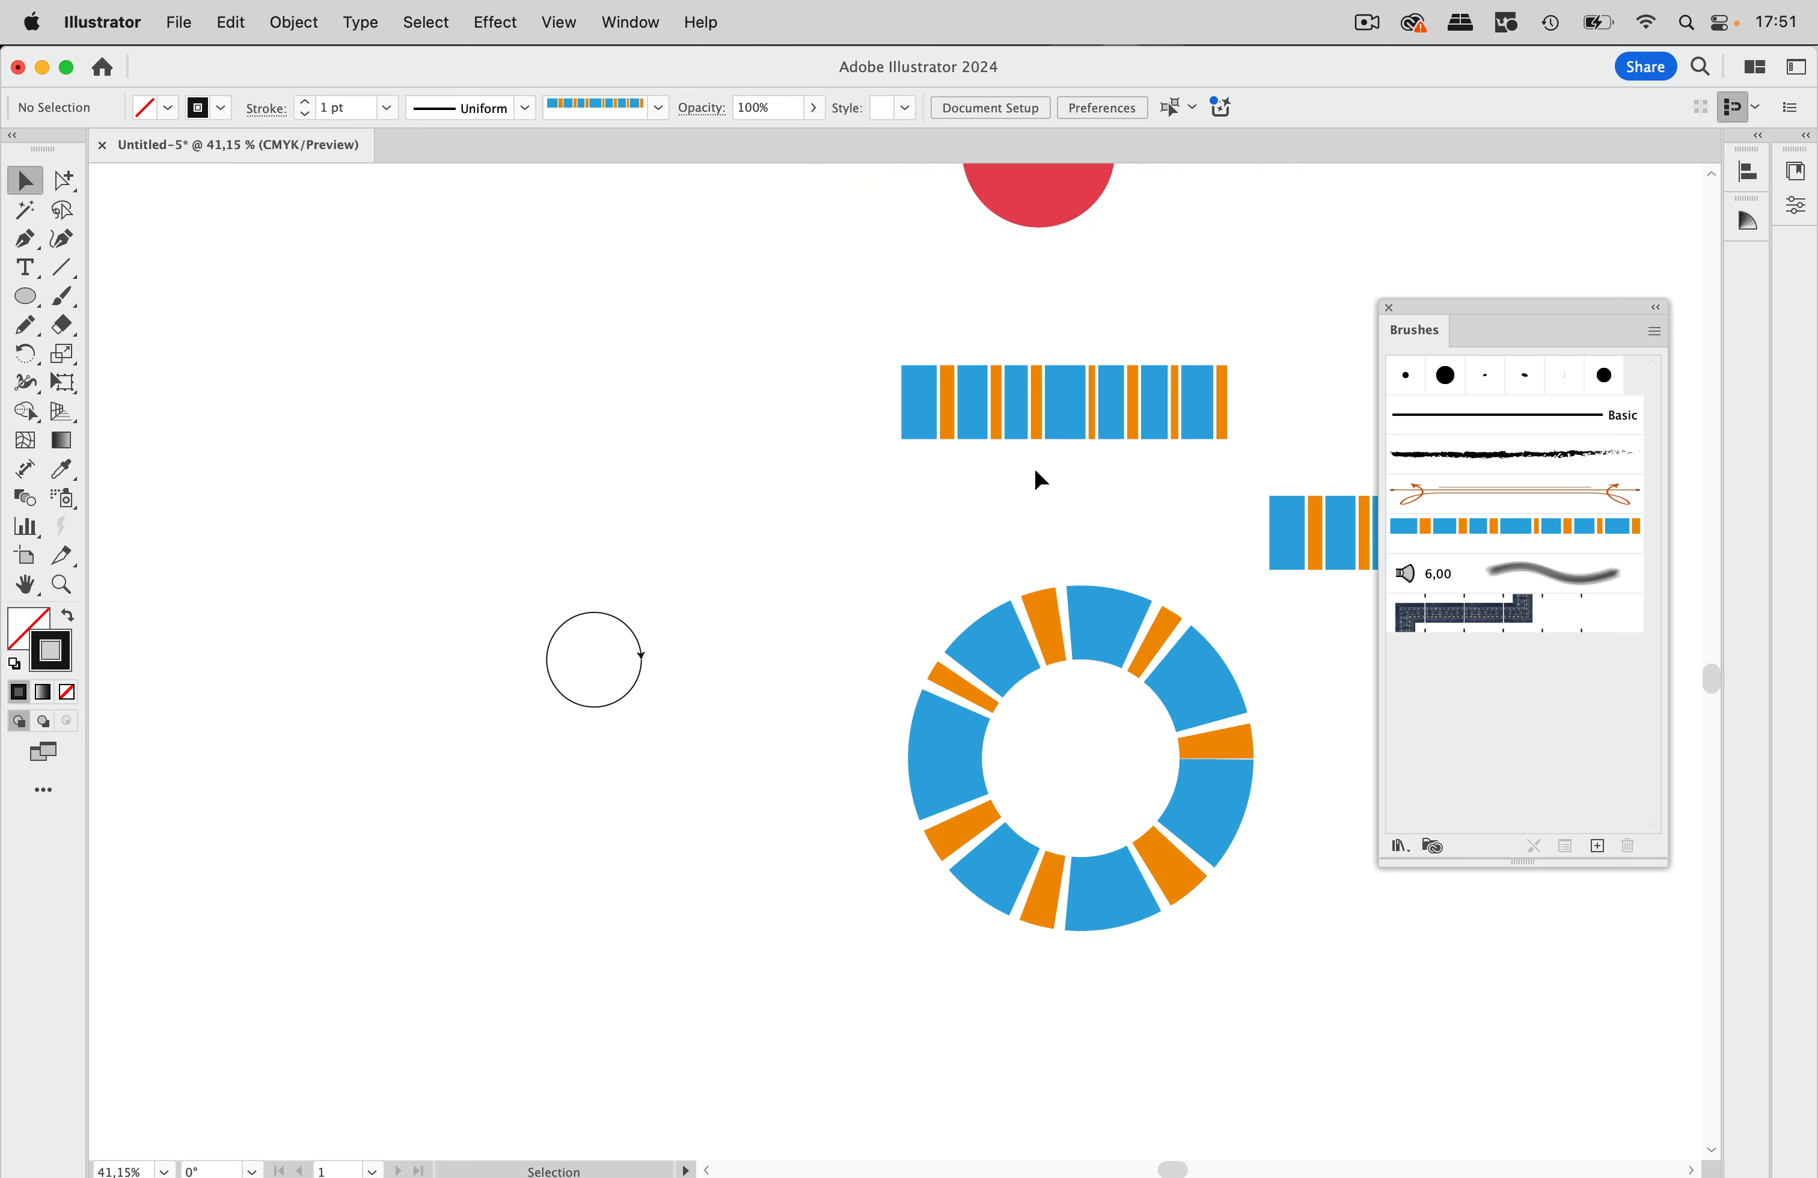
# Widen the invisible rectangle behind the bars equally on both sides, to about 246 mm.
pyautogui.hscroll(5, 1097, 452)
pyautogui.scroll(-1, 1098, 451)
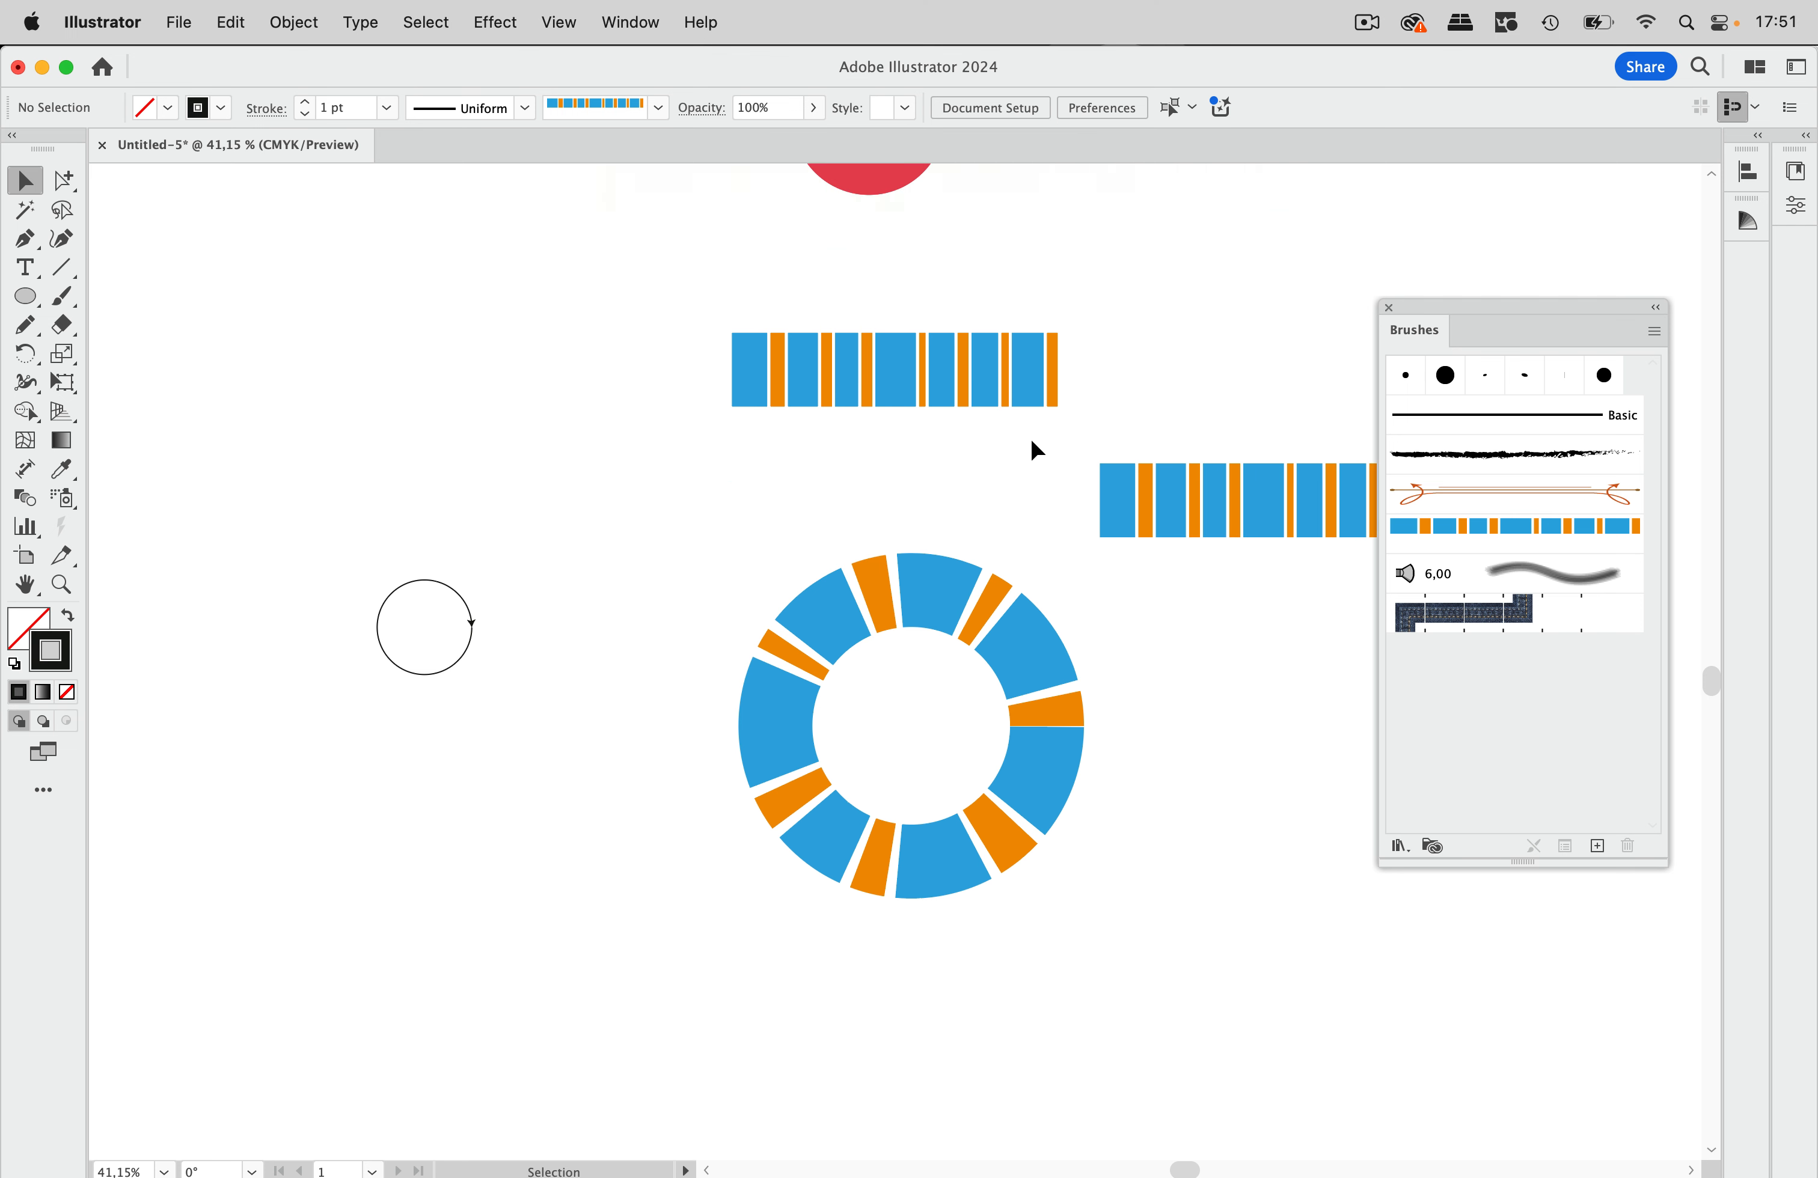
pyautogui.click(963, 481)
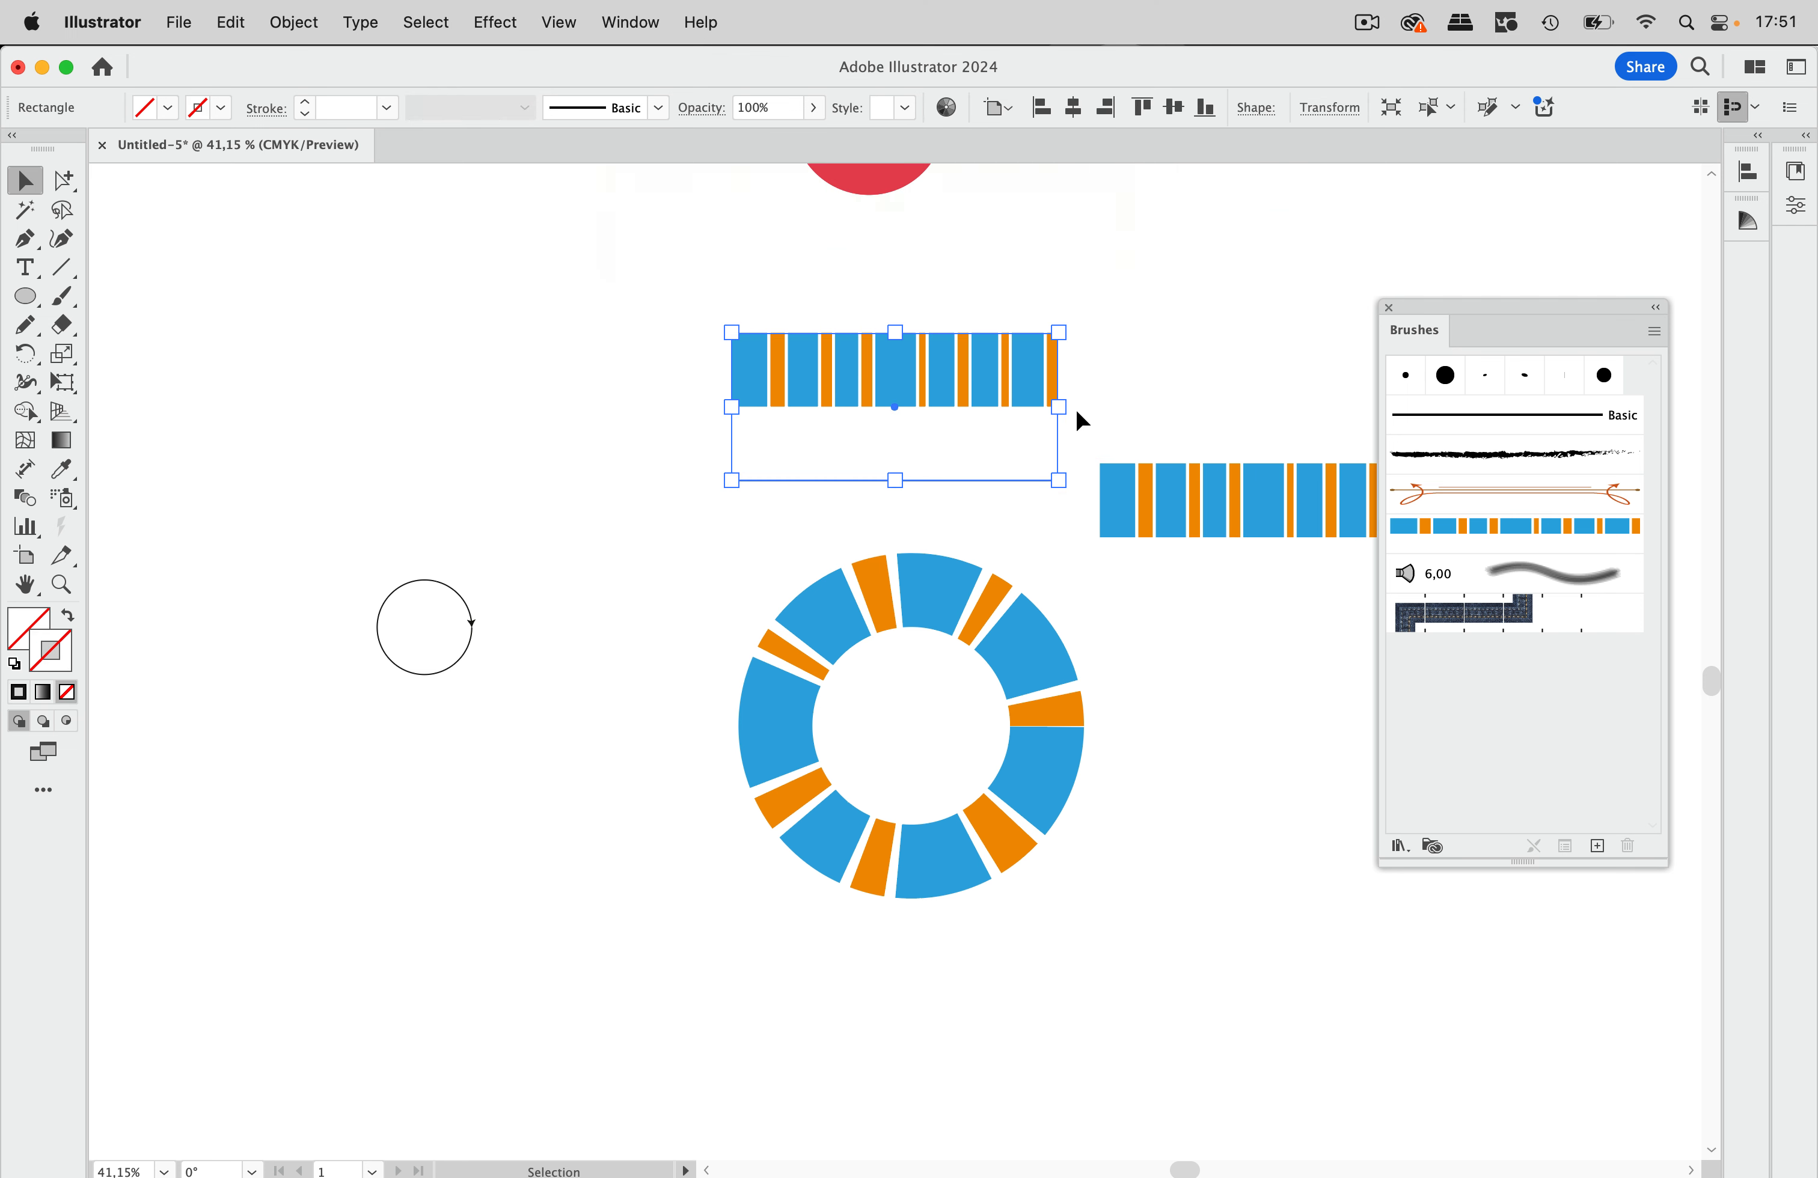
pyautogui.moveTo(1064, 410); pyautogui.dragTo(1200, 414)
# Replace the striped art brush with the bars and widened rectangle, updating the strokes that use it.
pyautogui.moveTo(669, 307)
pyautogui.mouseDown()
pyautogui.moveTo(1063, 405)
pyautogui.moveTo(1419, 544)
pyautogui.mouseUp()
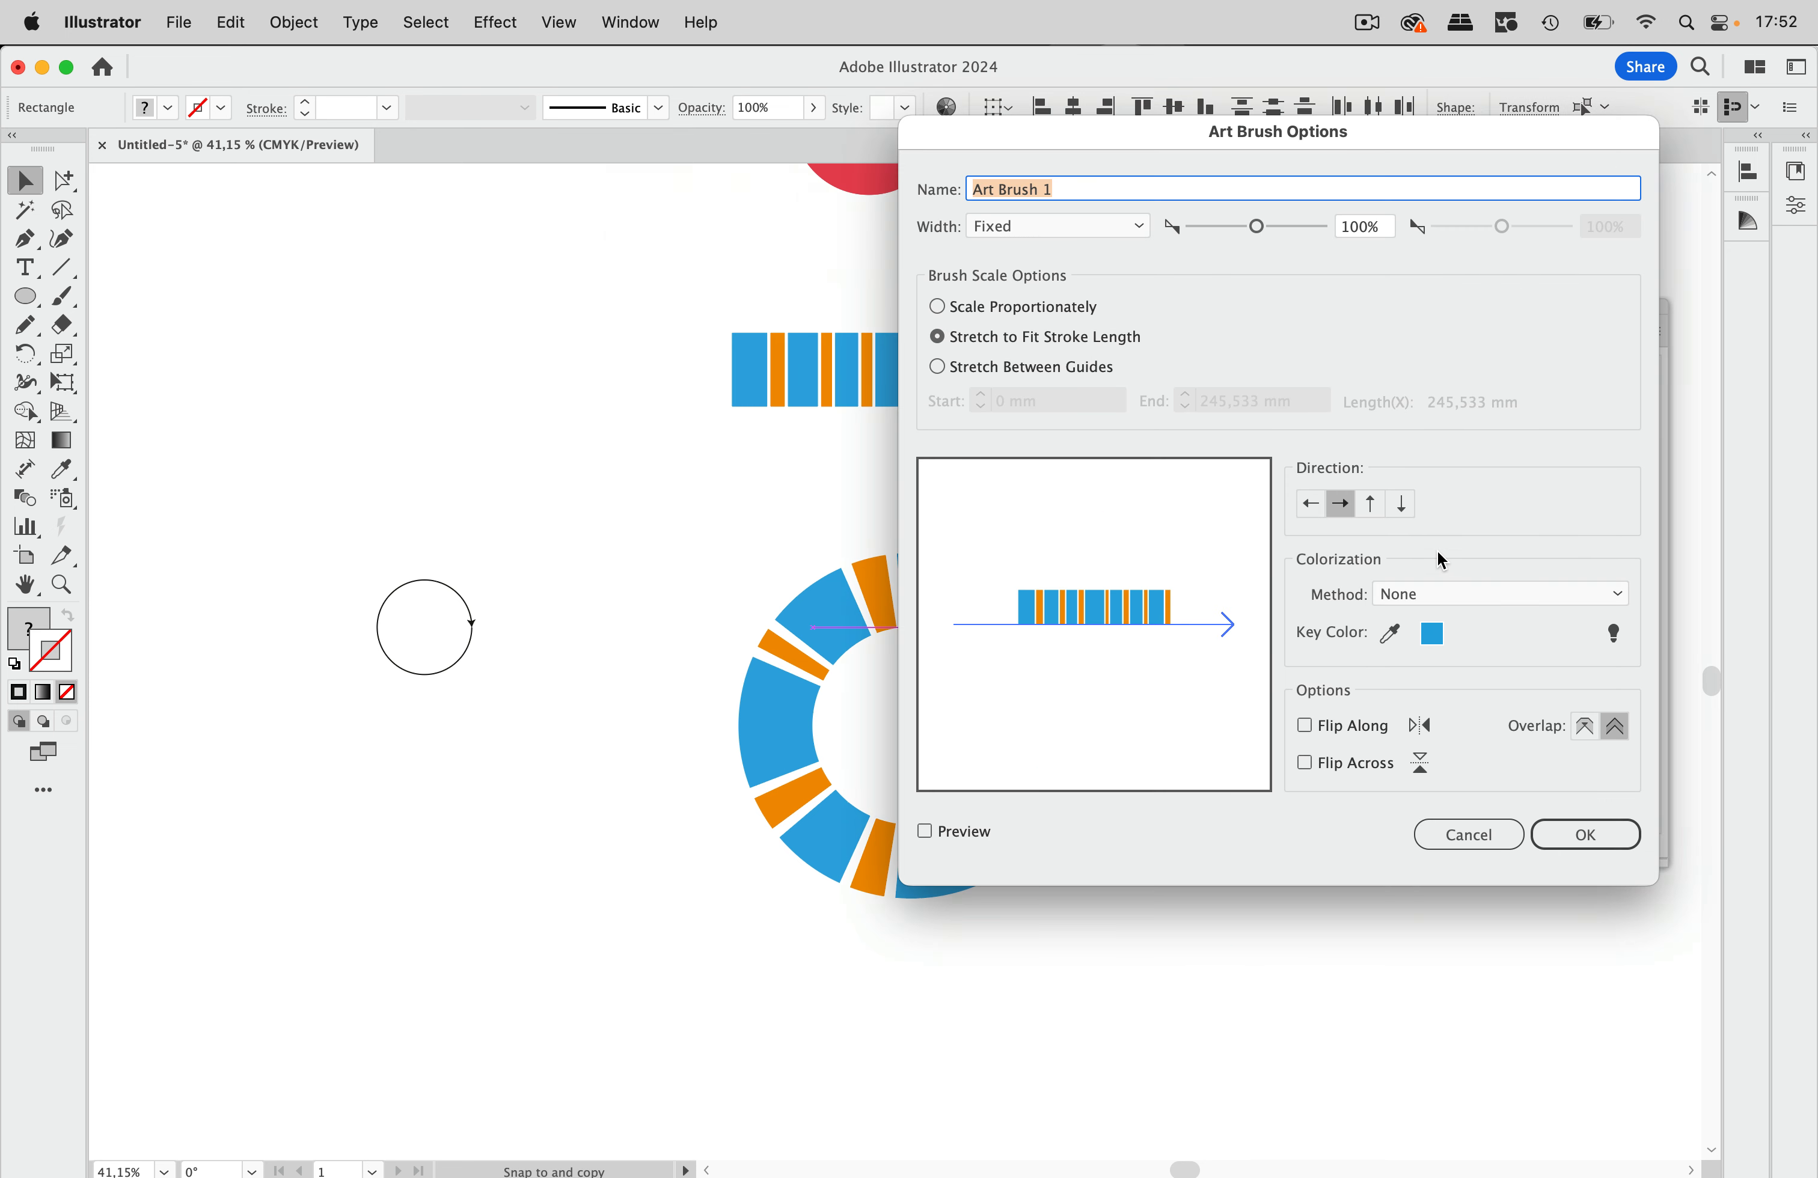
pyautogui.click(1588, 833)
pyautogui.click(1271, 553)
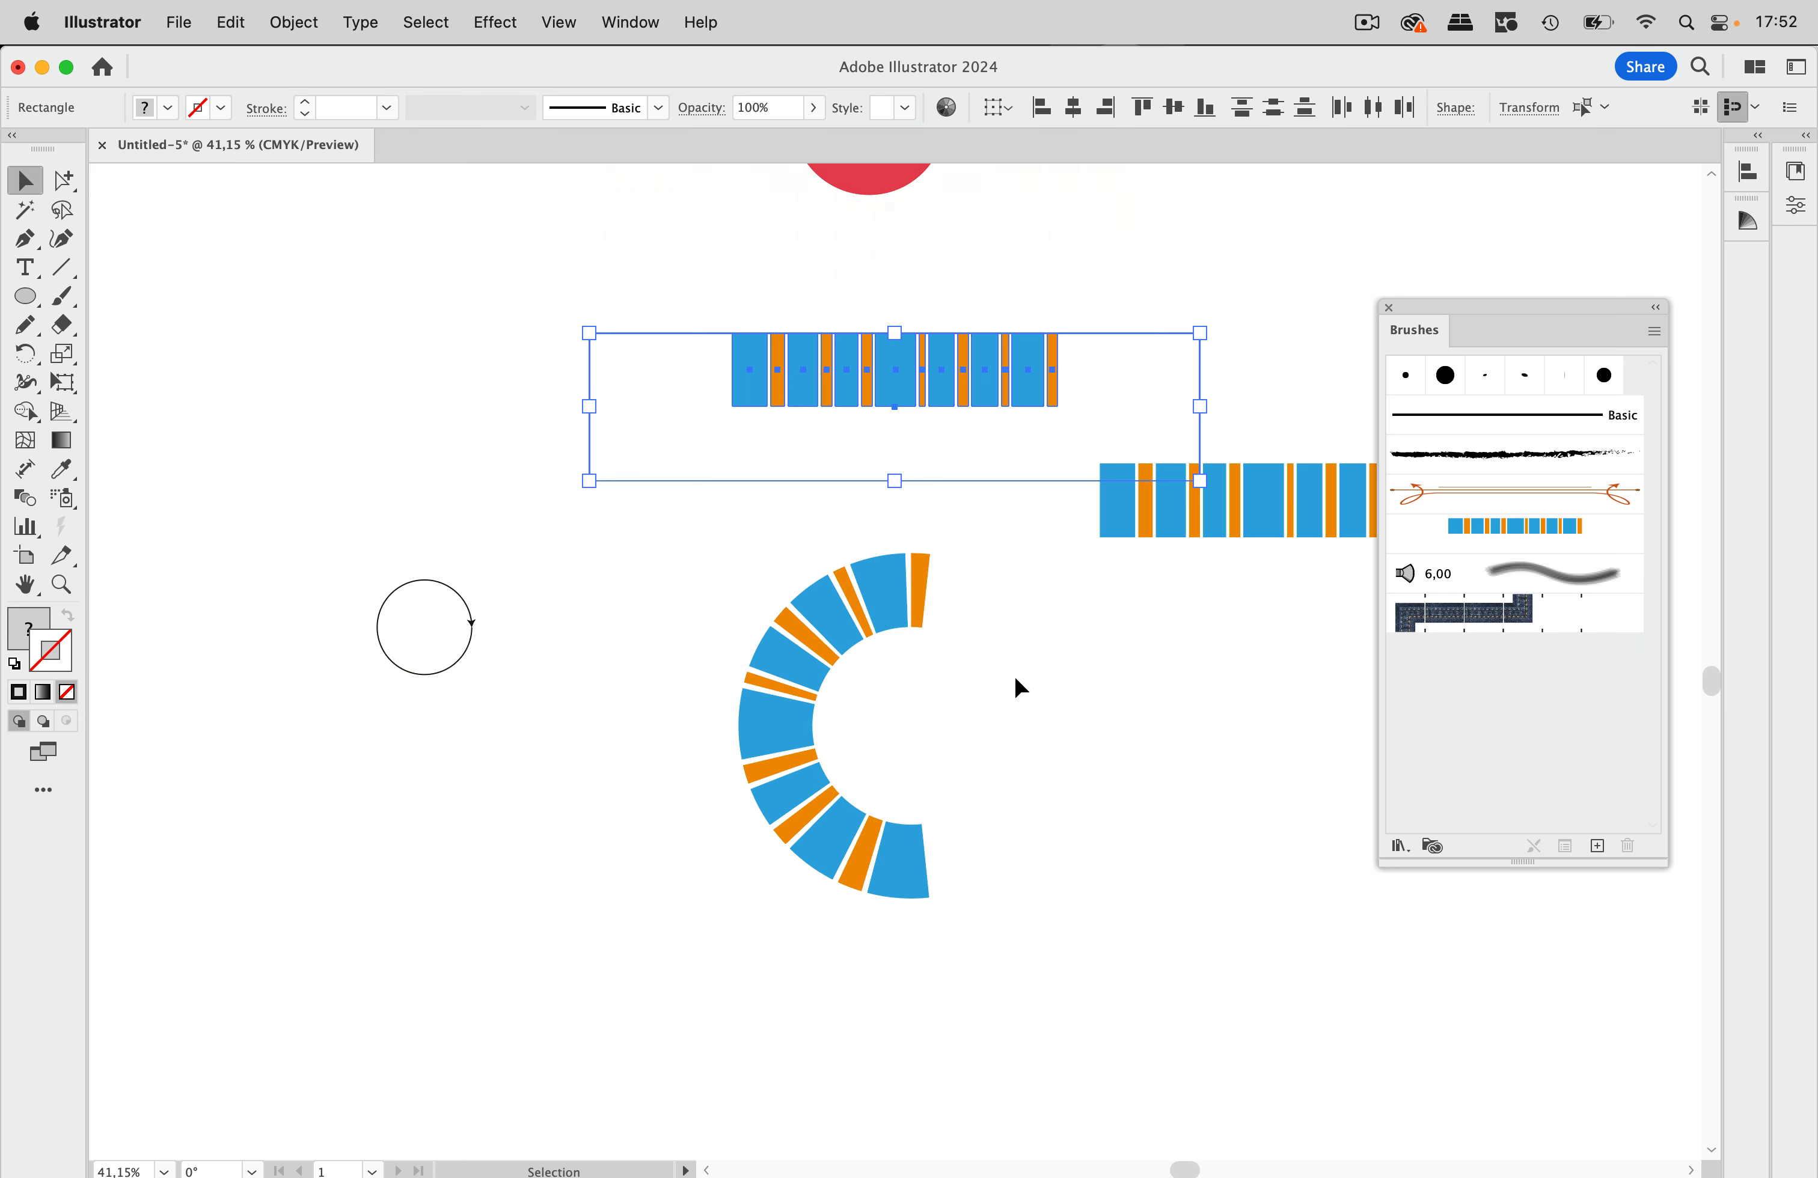
# Rotate the circle carrying the striped half ring 90° clockwise so the arch stands upright.
pyautogui.click(889, 628)
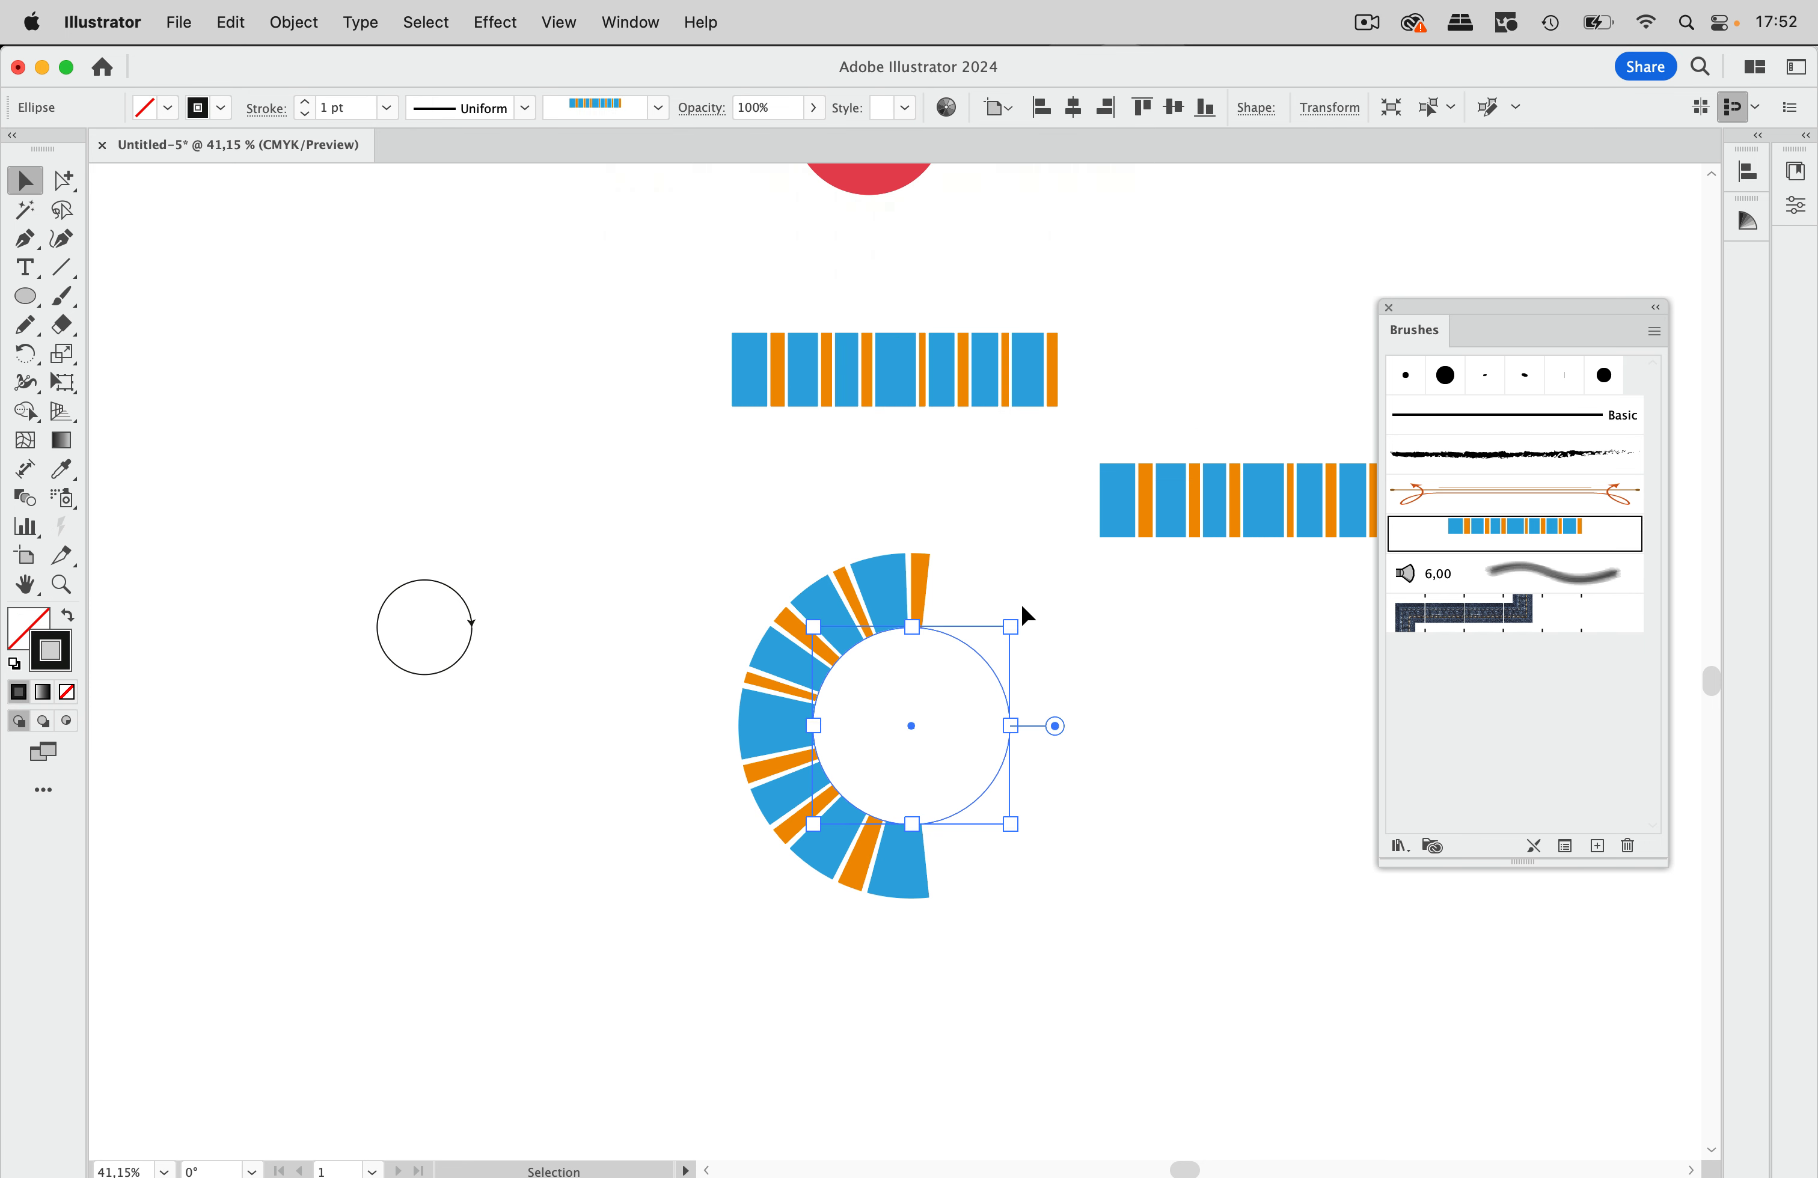
pyautogui.moveTo(913, 612)
pyautogui.mouseDown()
pyautogui.moveTo(1088, 698)
pyautogui.moveTo(1083, 734)
pyautogui.mouseUp()
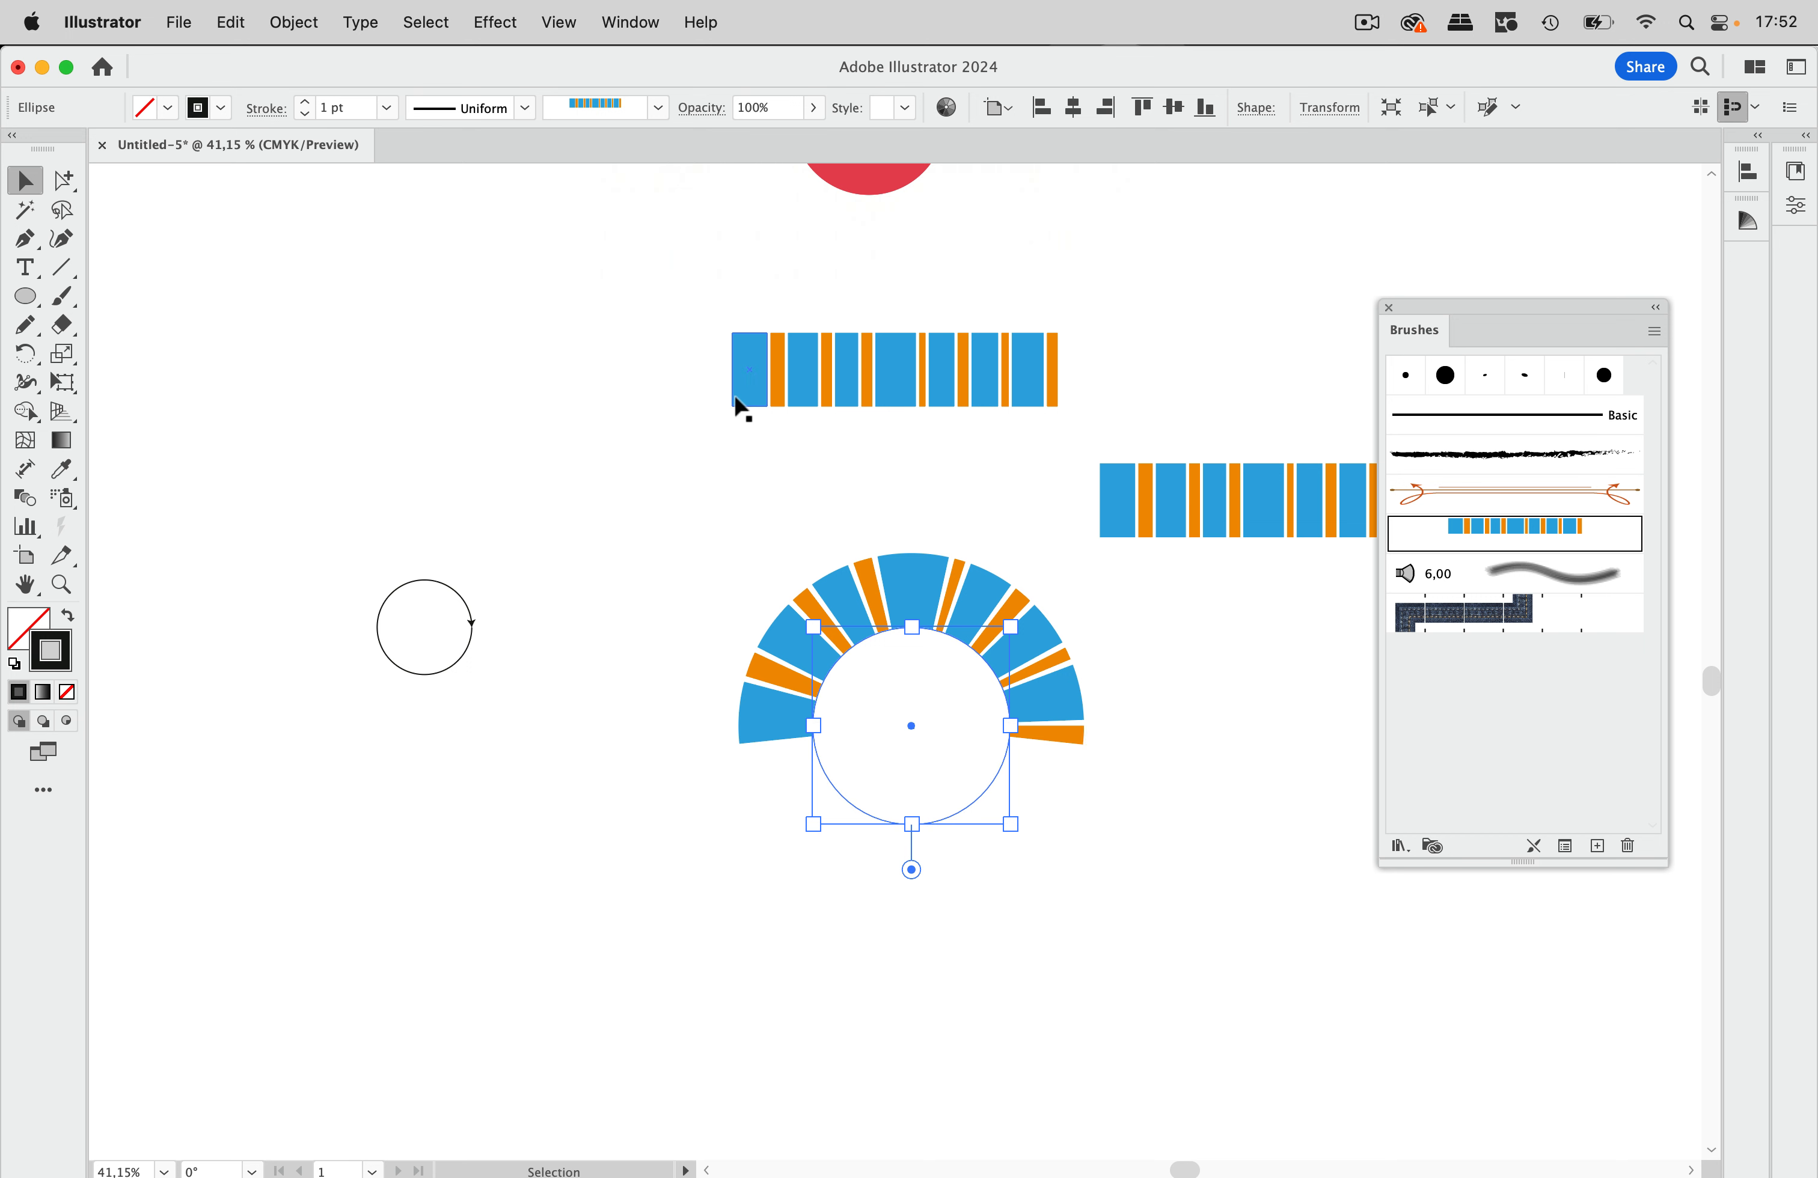
# Narrow the invisible rectangle behind the upper bars to exactly their width, and scale it non-uniformly by 200% horizontally and 100% vertically.
pyautogui.click(774, 482)
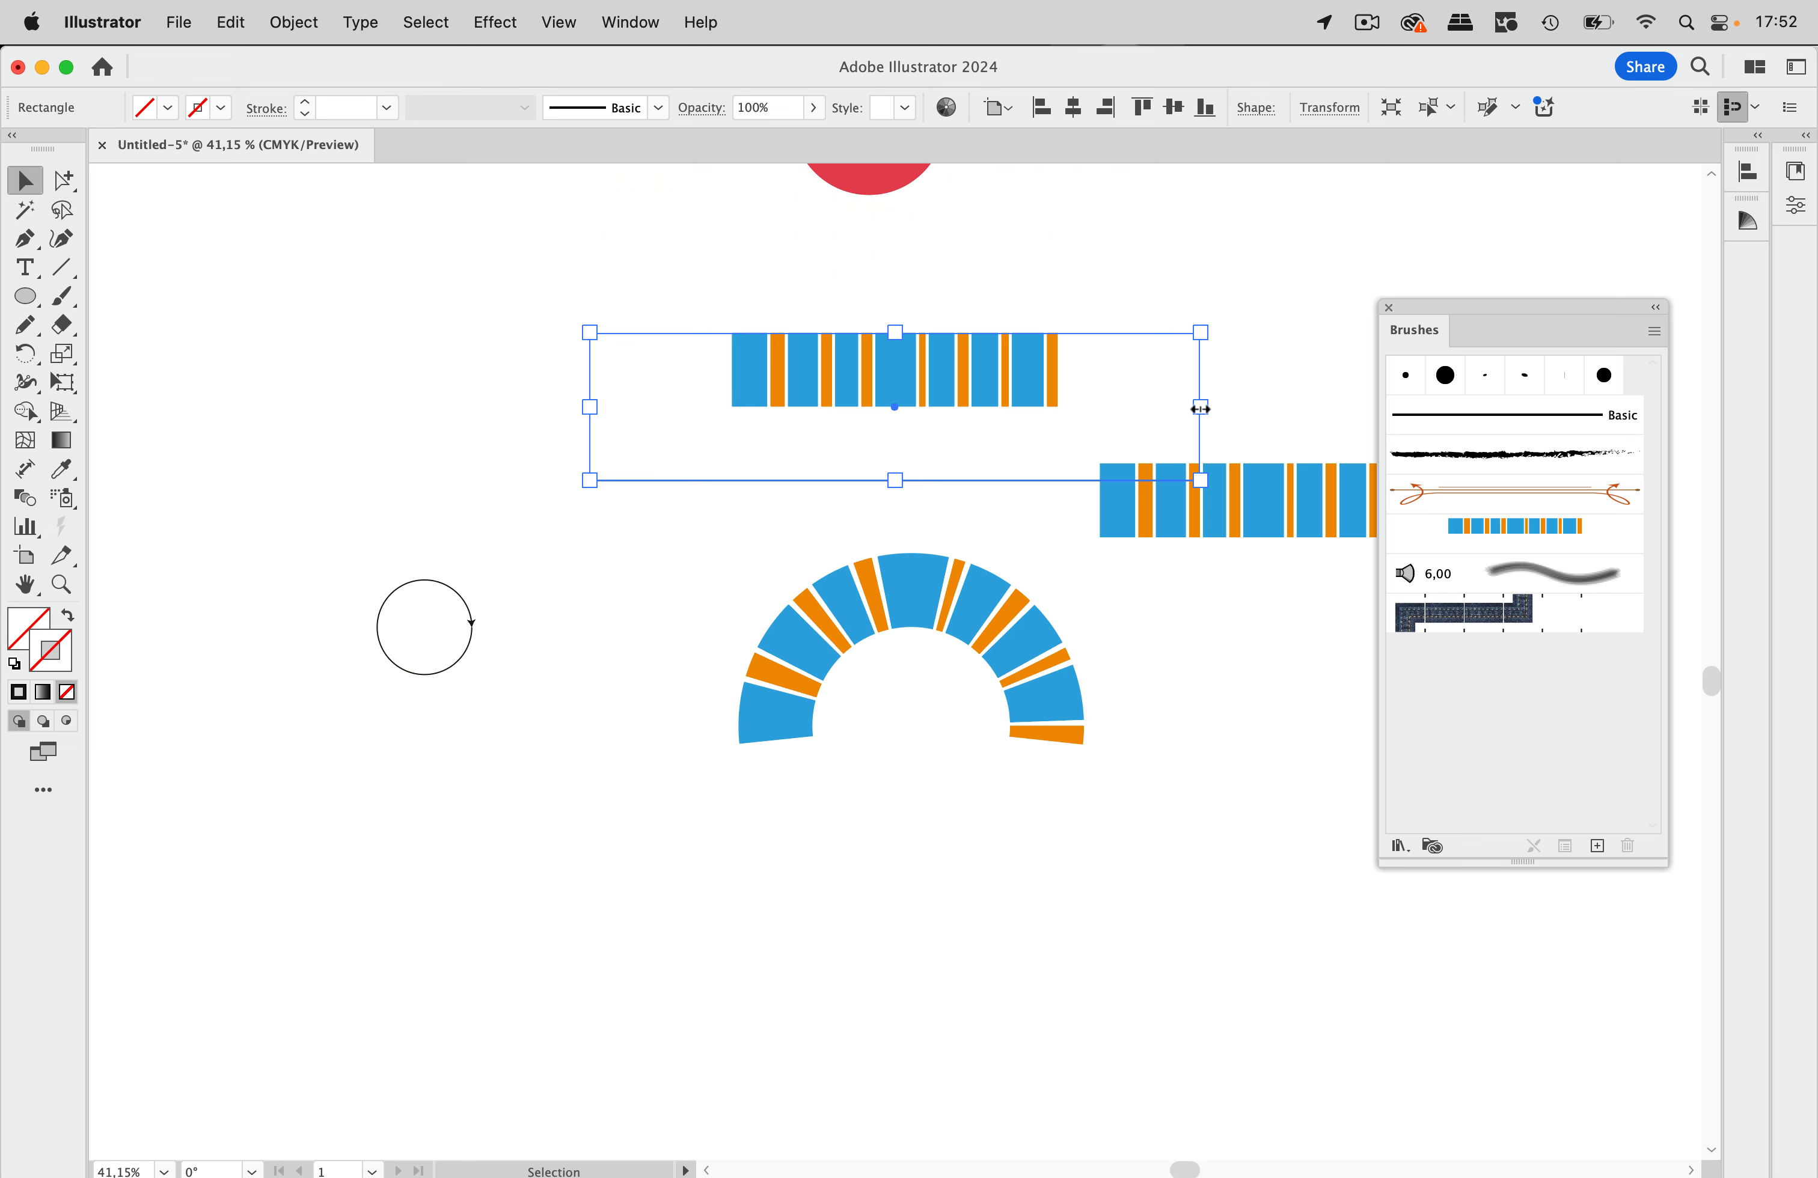
pyautogui.moveTo(1200, 409); pyautogui.dragTo(1059, 408)
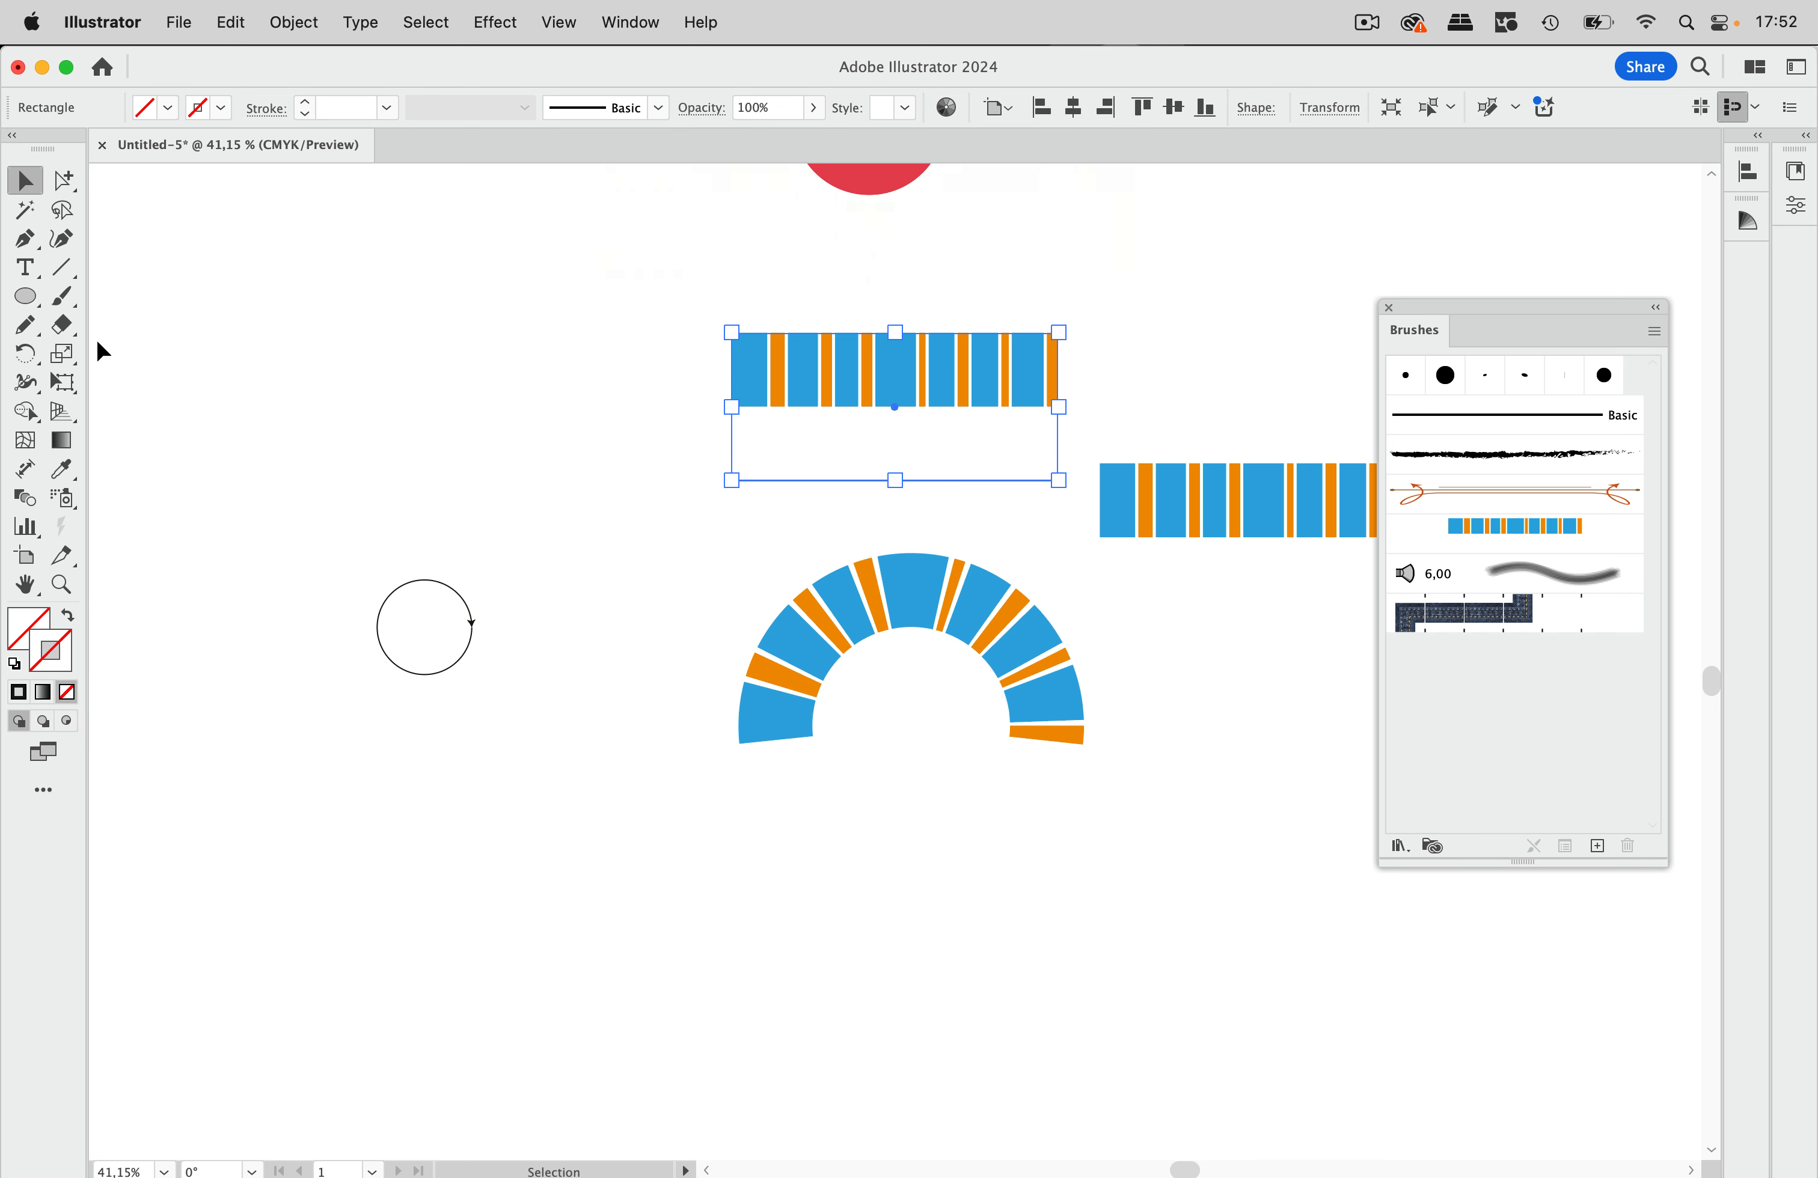
pyautogui.click(64, 353)
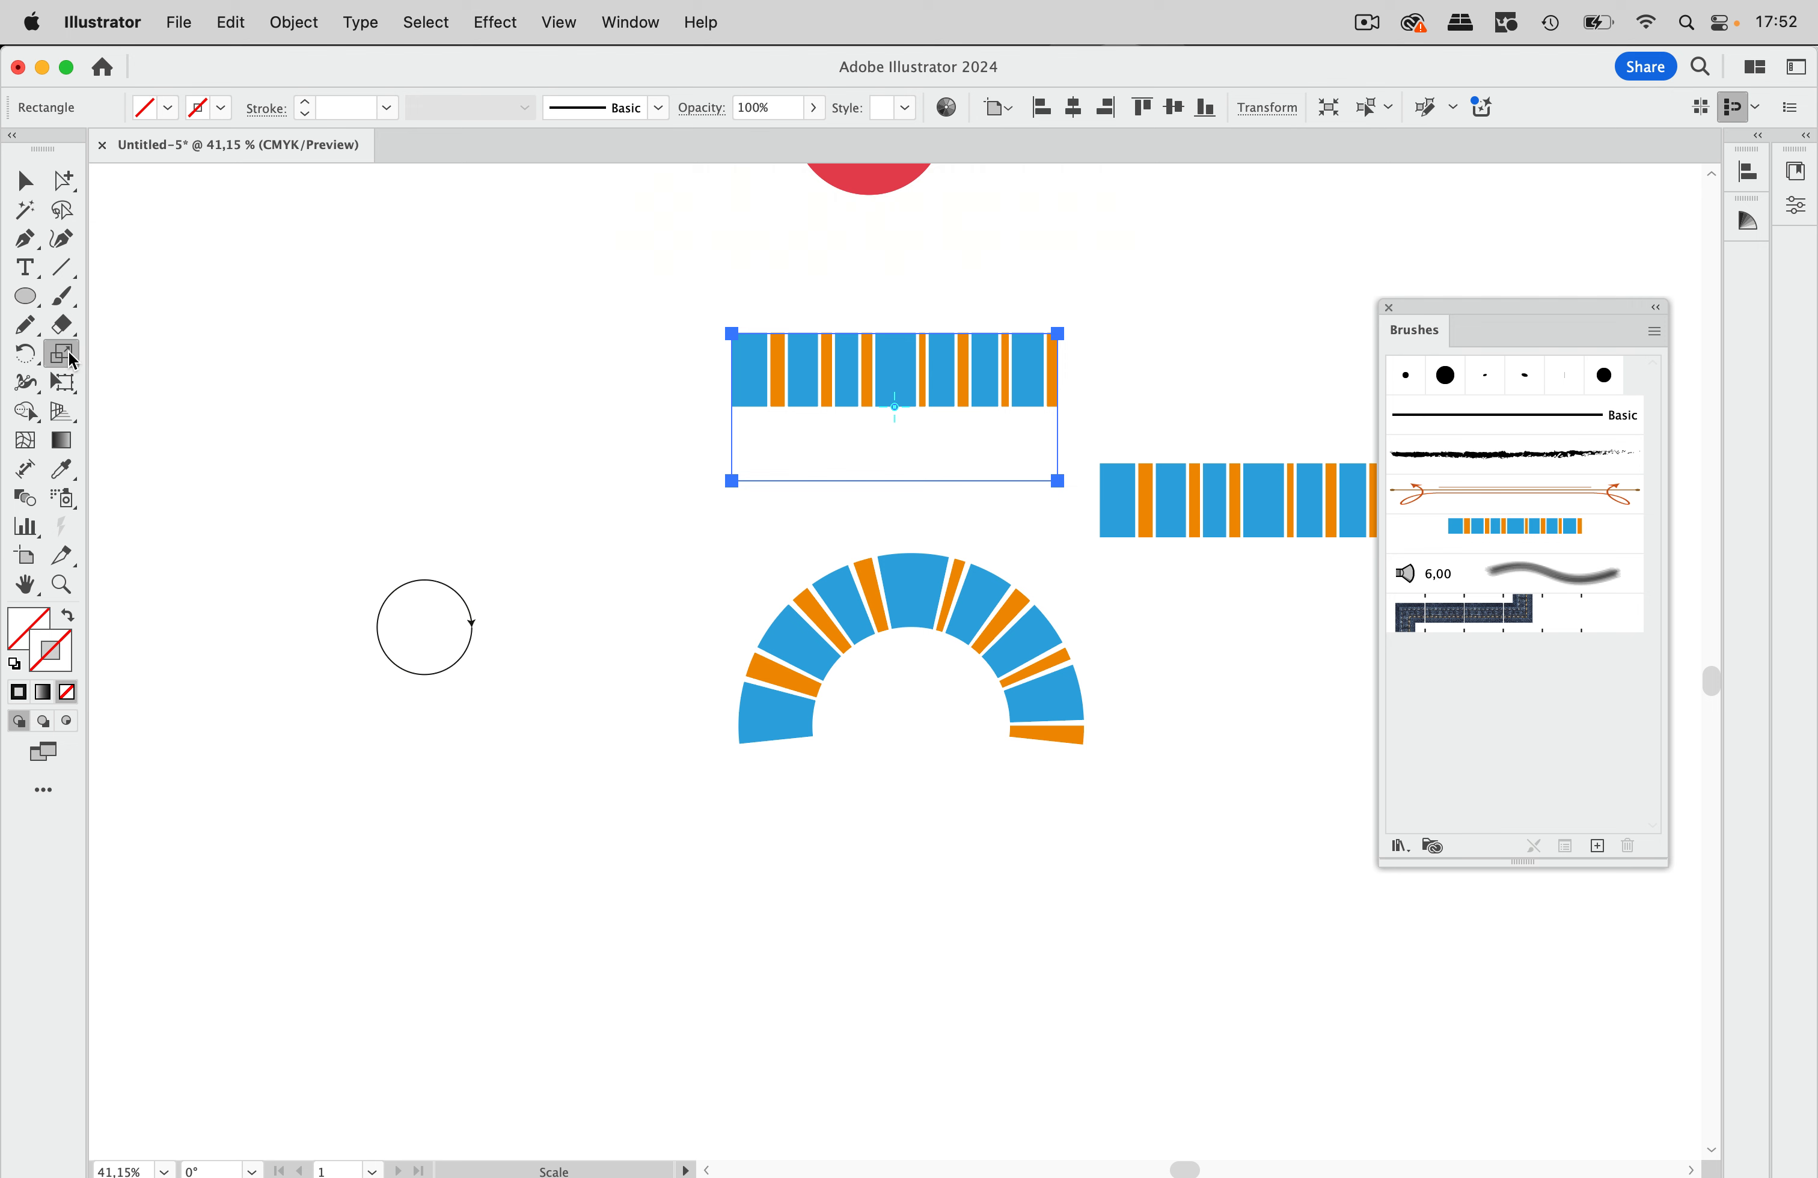
pyautogui.doubleClick(70, 357)
pyautogui.moveTo(1025, 507); pyautogui.dragTo(930, 505)
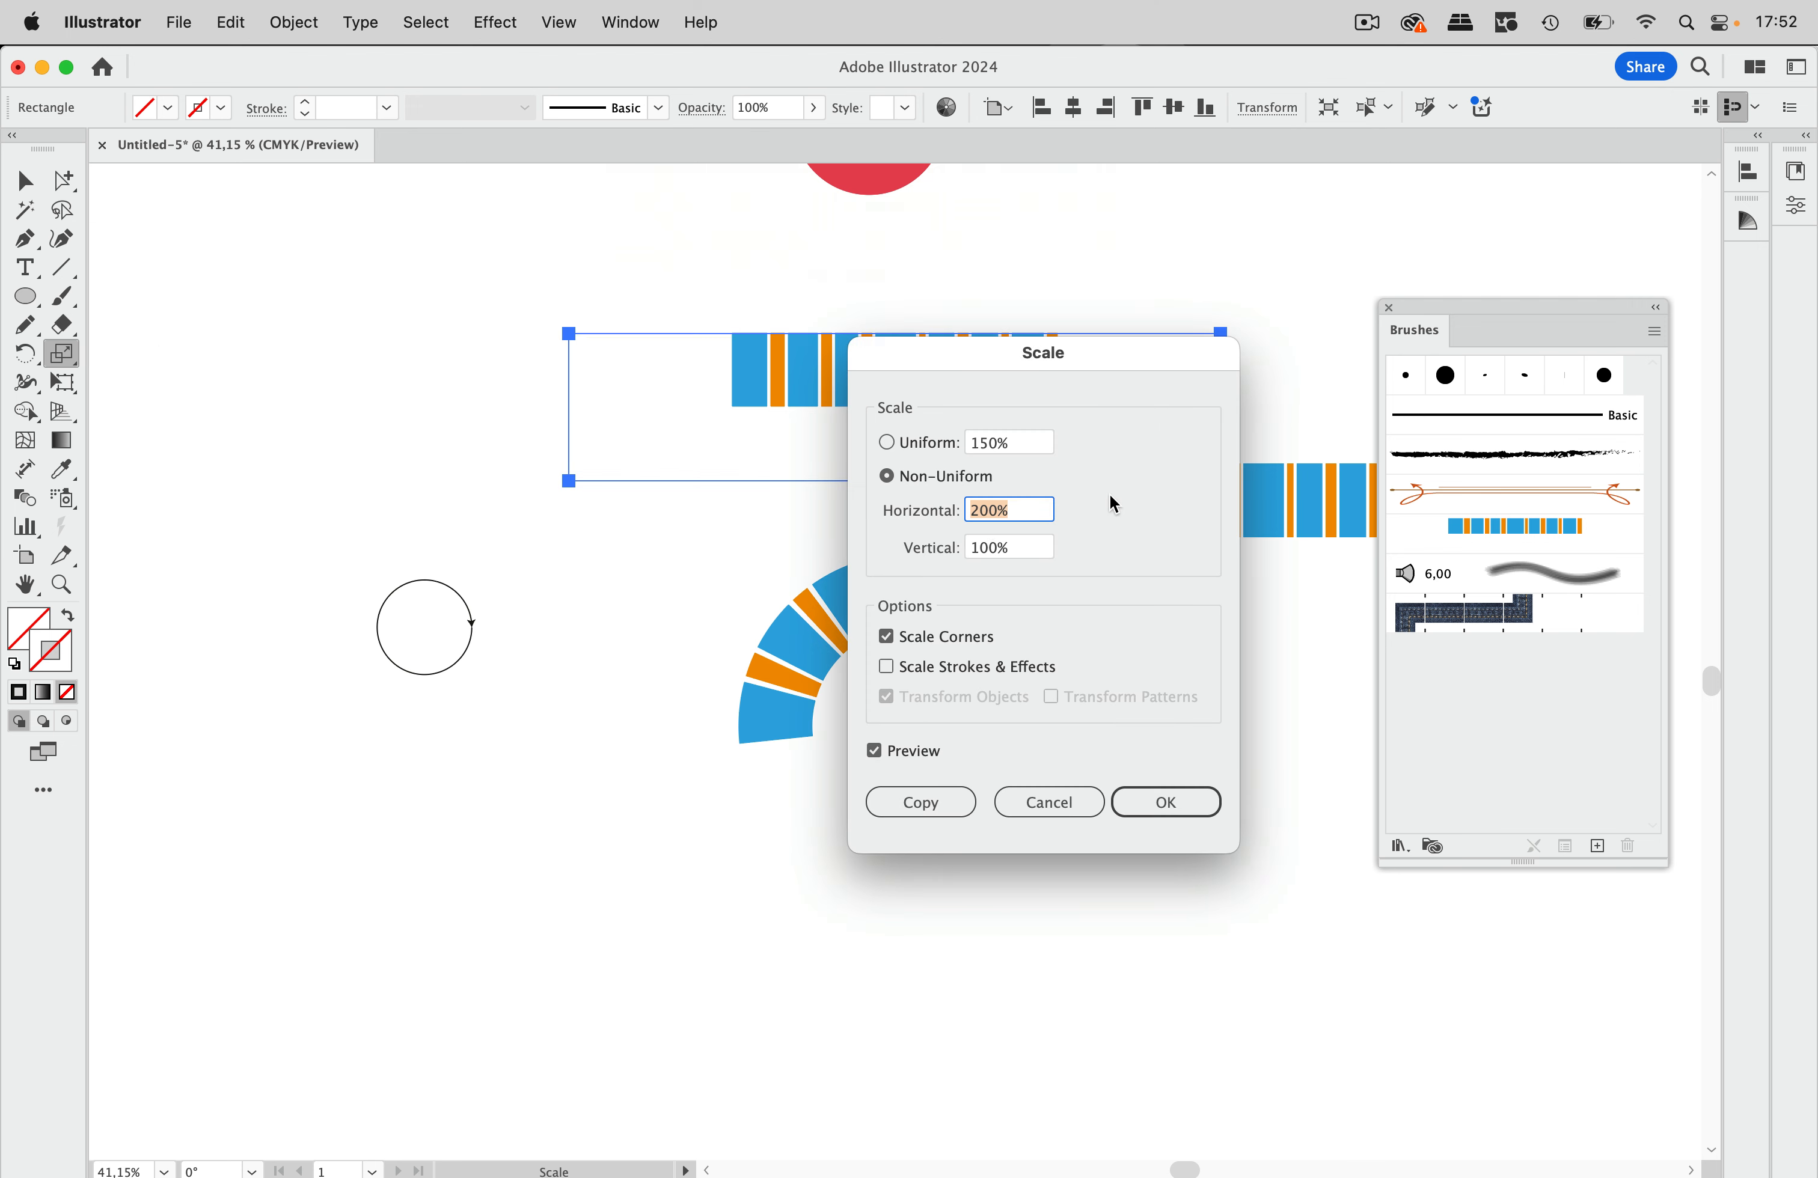
pyautogui.click(1175, 803)
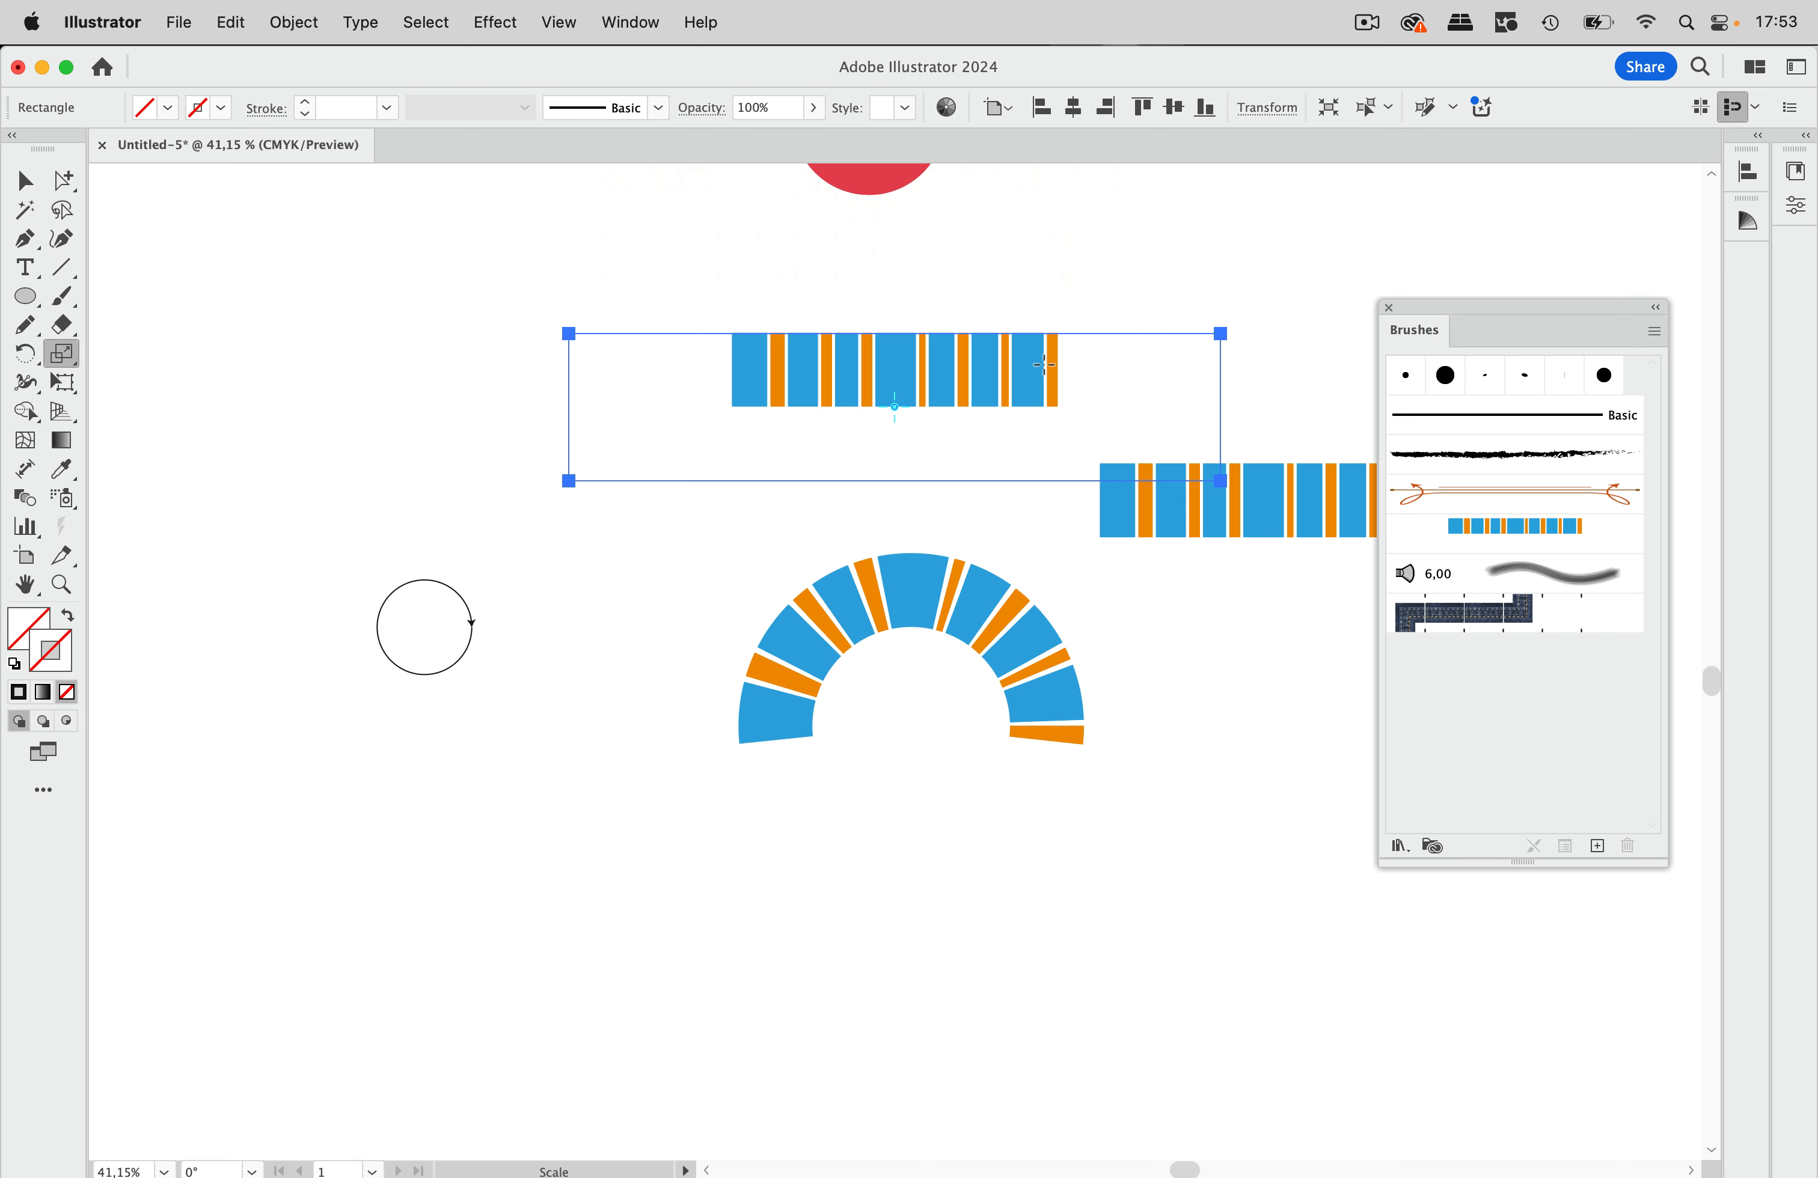
# Replace the striped art brush with the upper bars and their doubled-width rectangle, applying the change to existing strokes.
pyautogui.press('v')
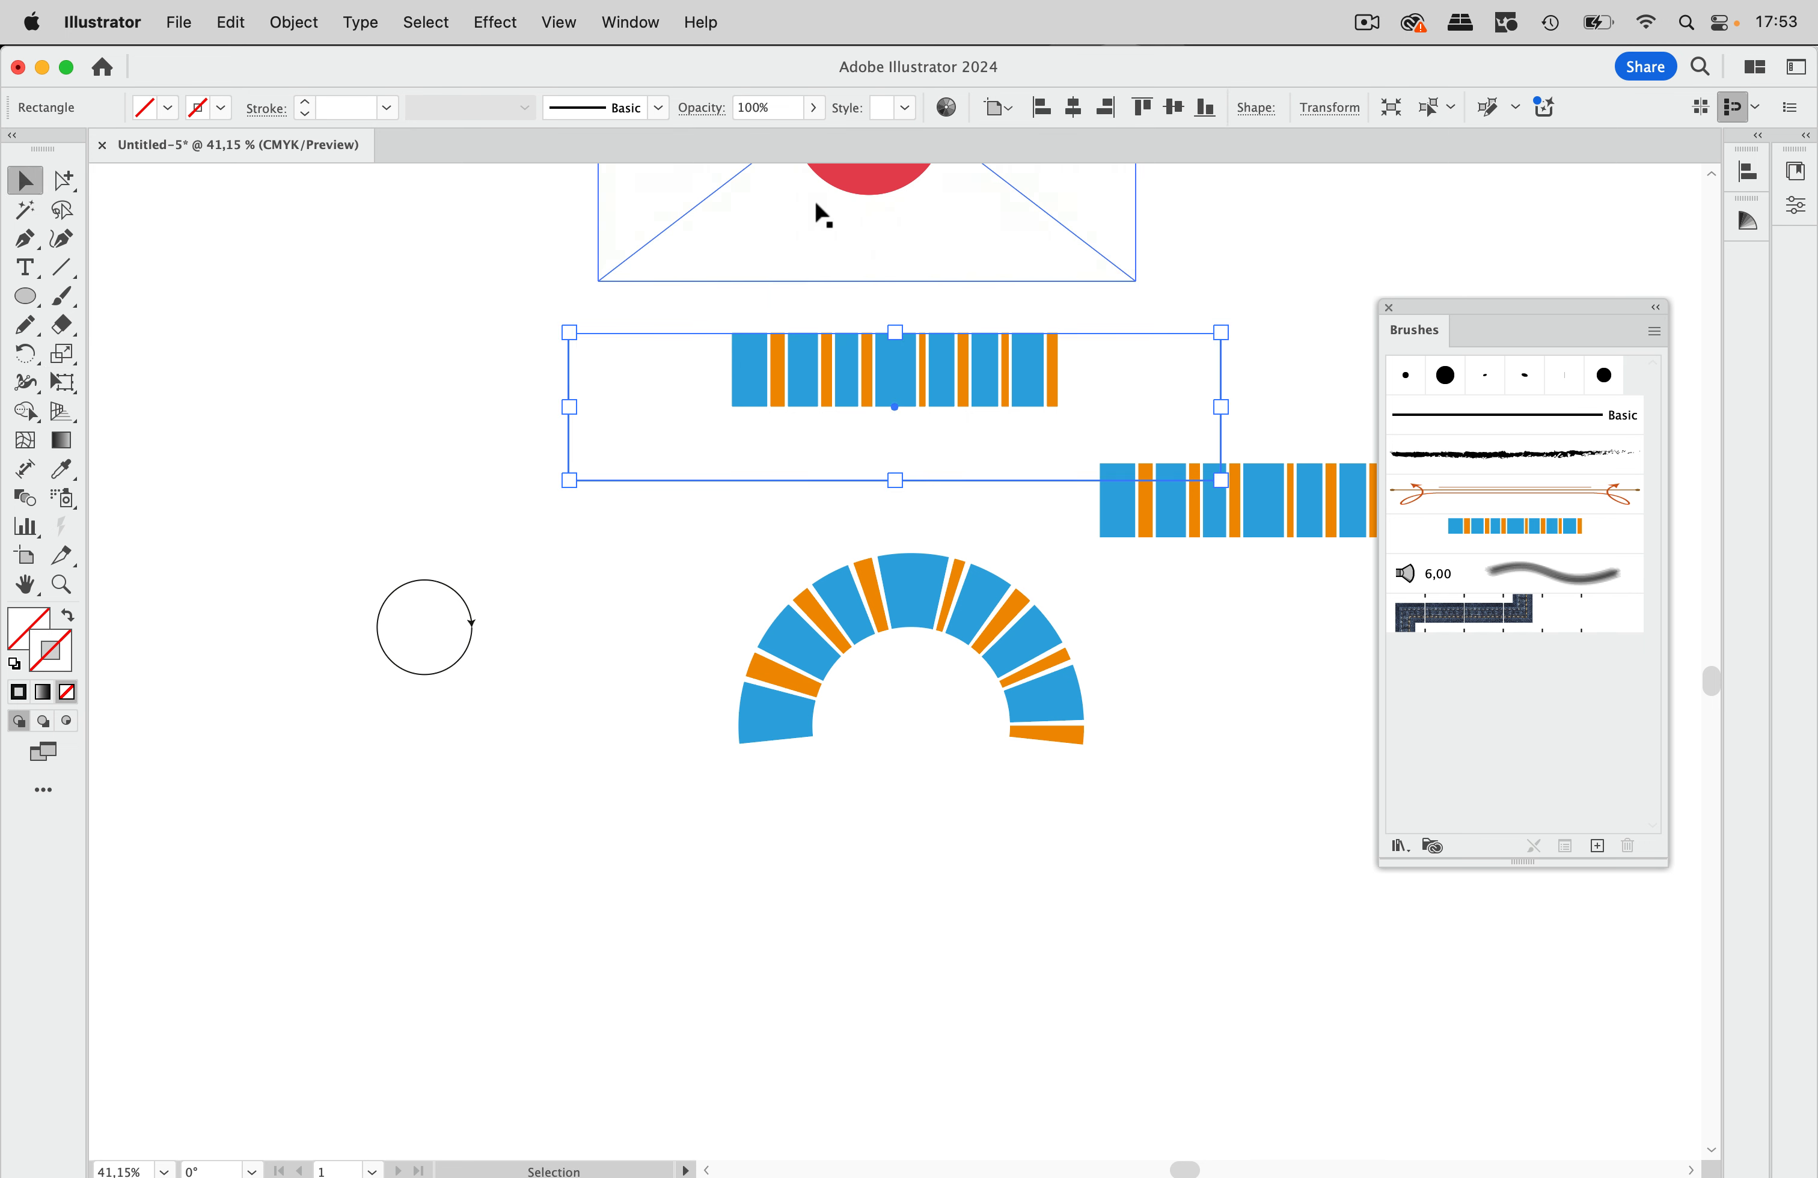
pyautogui.moveTo(710, 303)
pyautogui.mouseDown()
pyautogui.moveTo(1412, 572)
pyautogui.moveTo(1470, 567)
pyautogui.moveTo(1414, 529)
pyautogui.mouseUp()
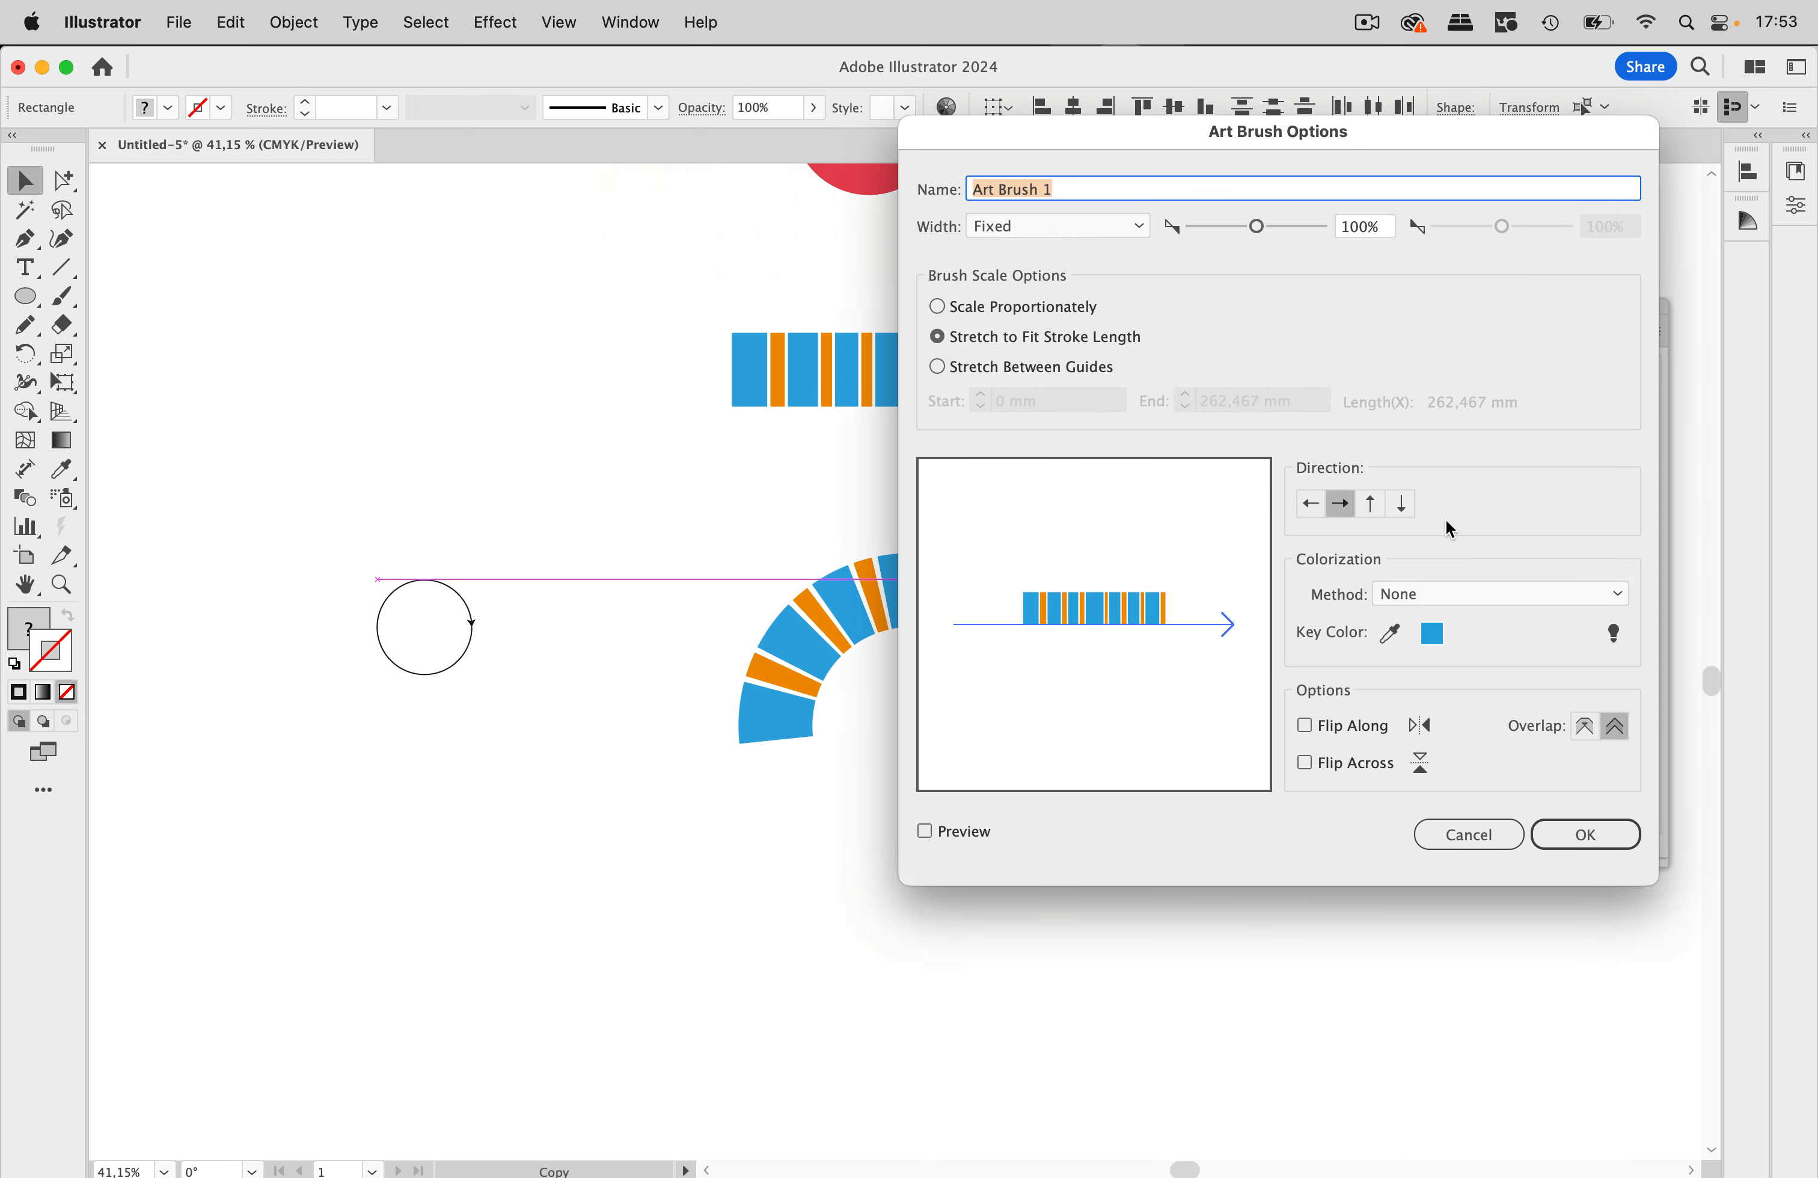
pyautogui.click(1600, 834)
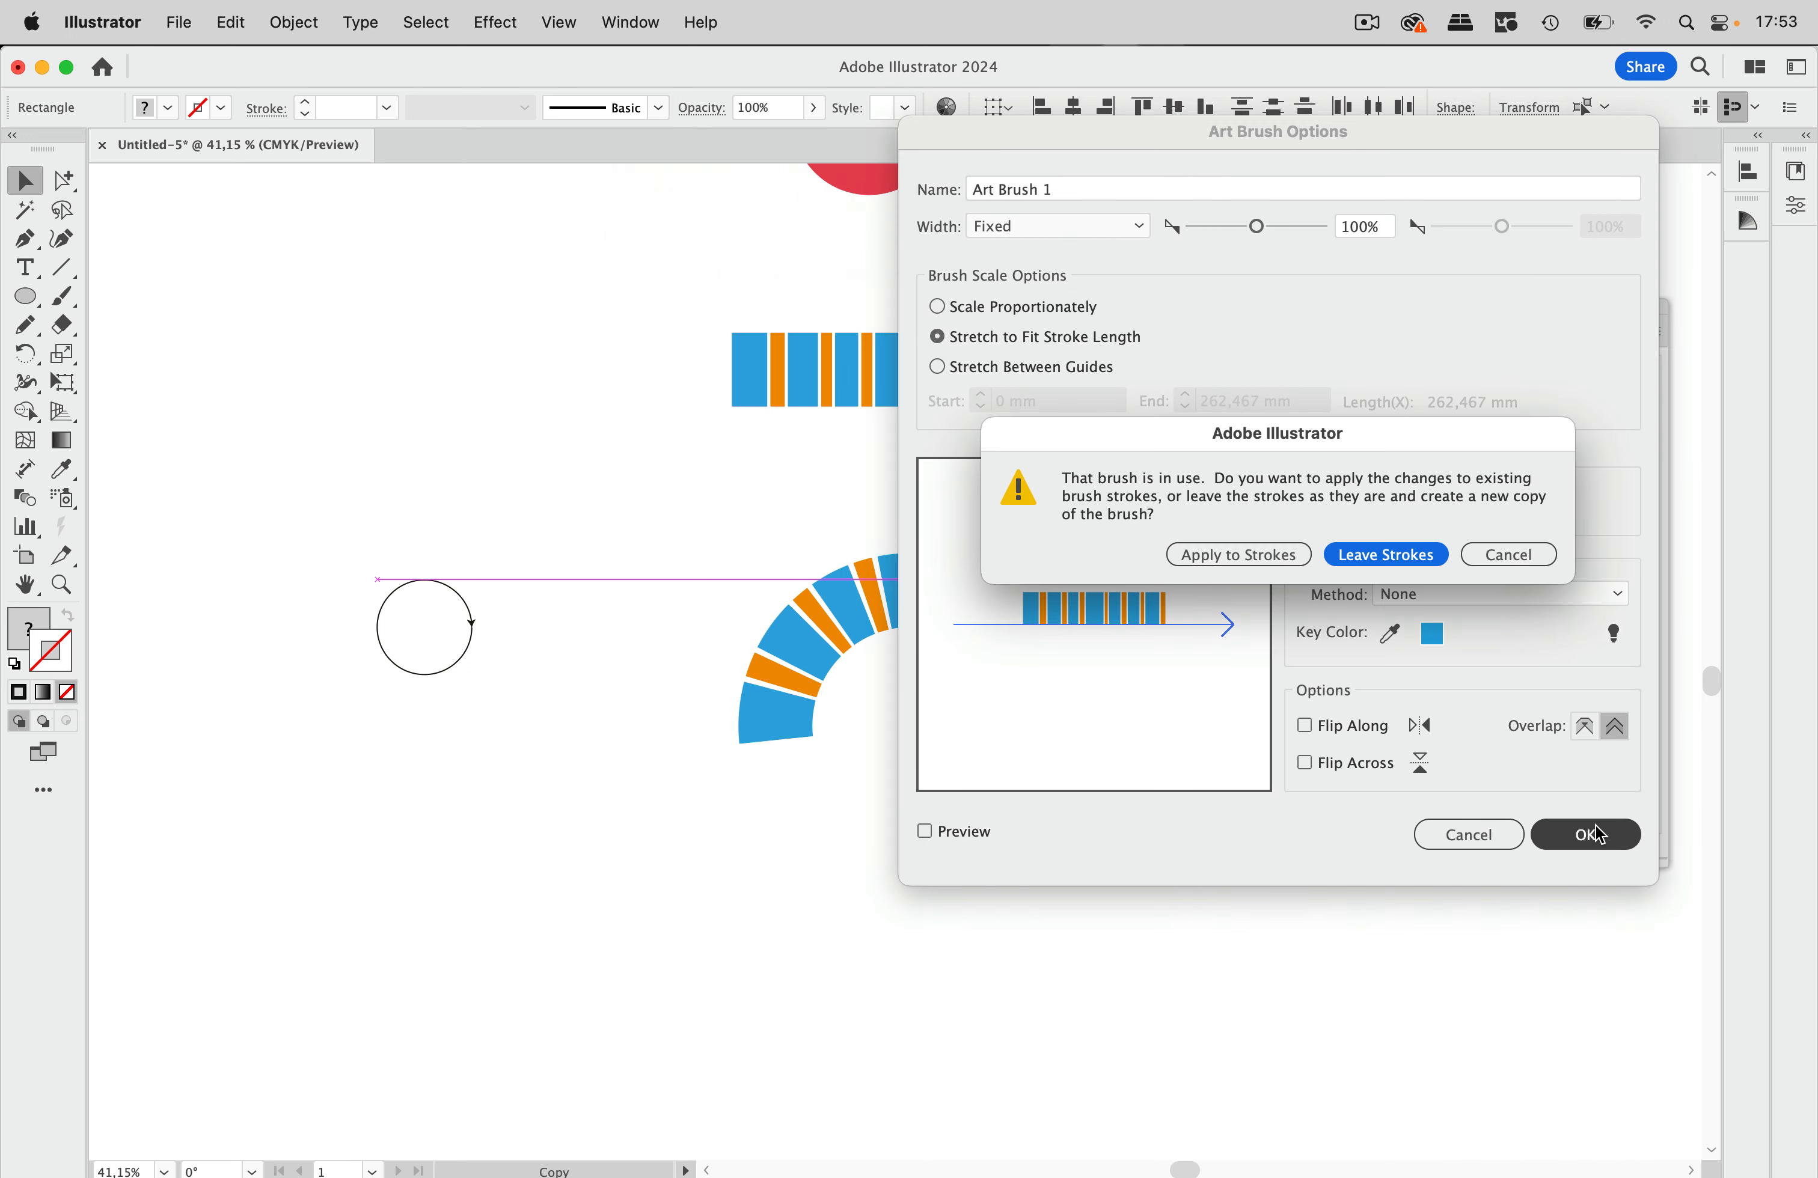
pyautogui.click(1250, 549)
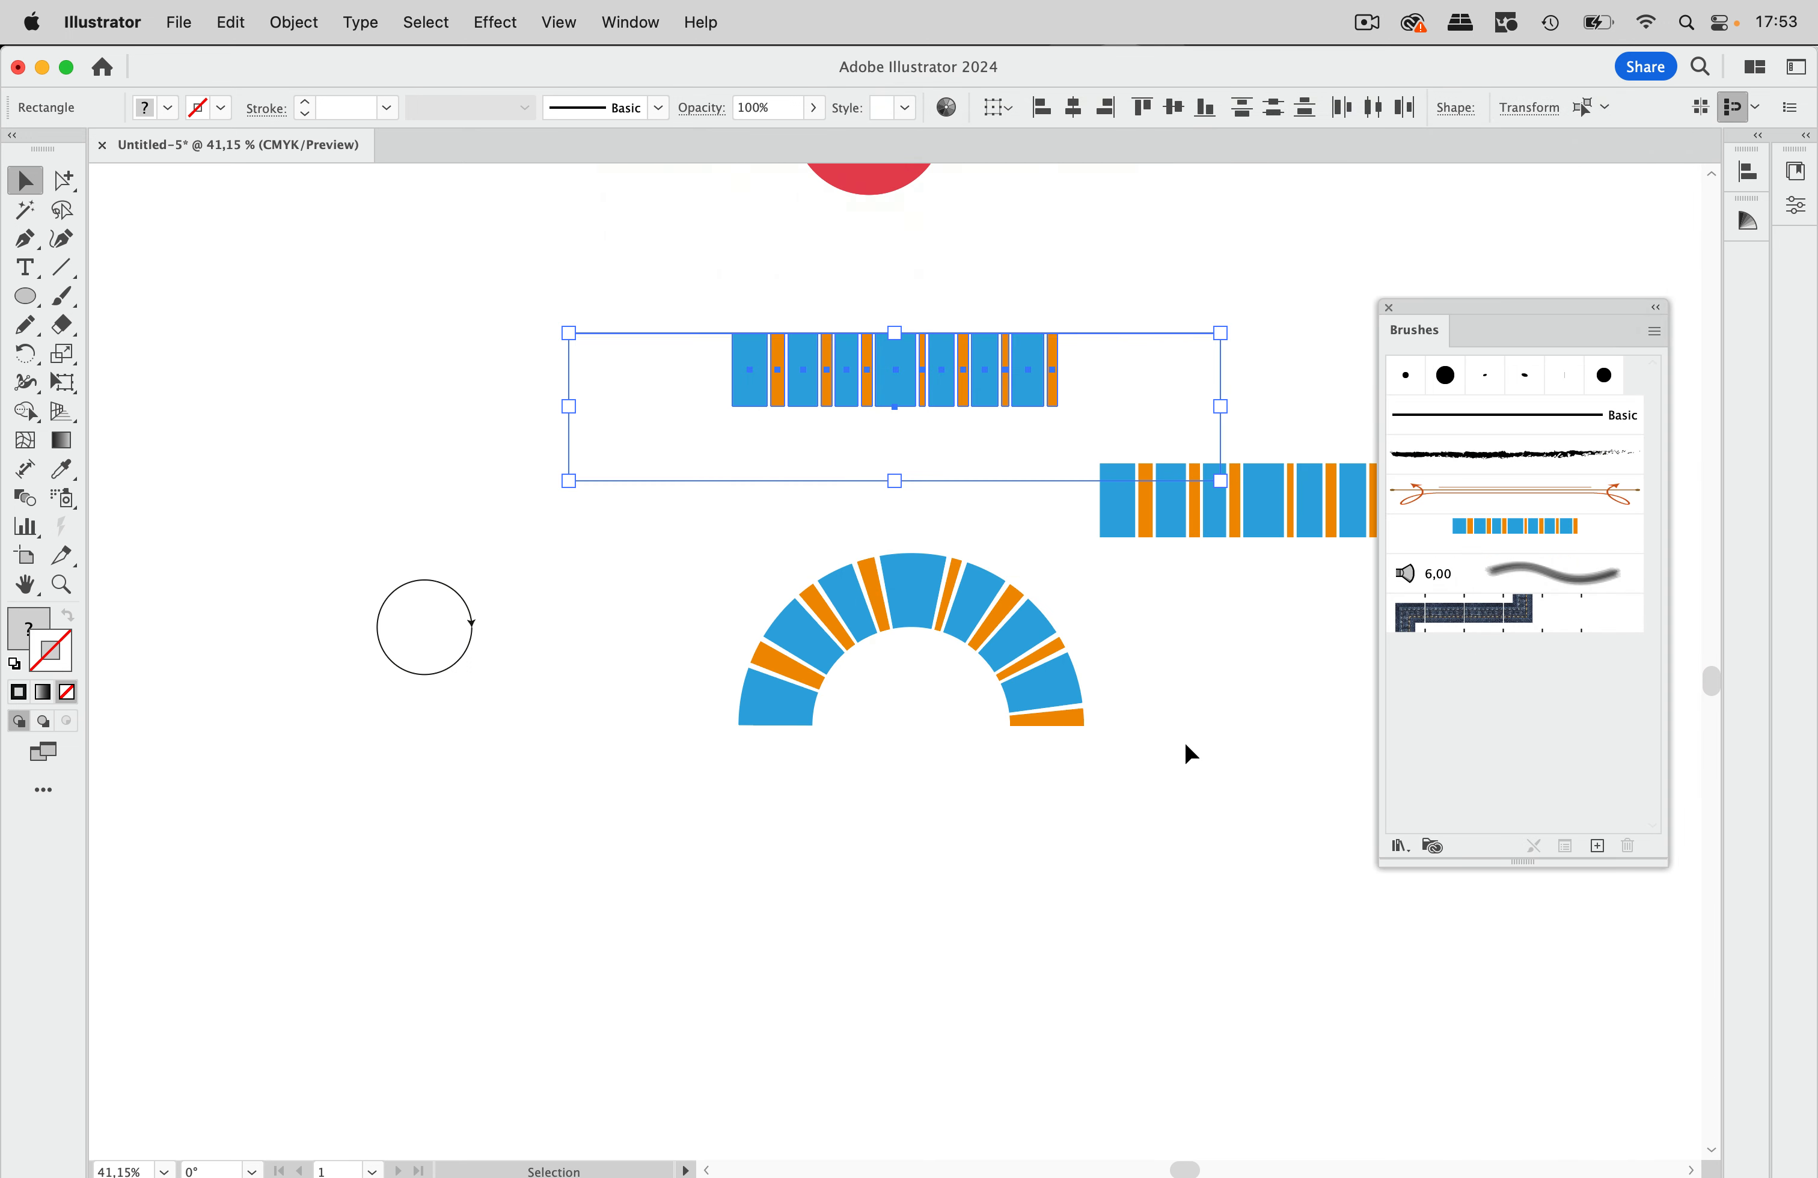
# Vary the stroke width at several points around the striped half ring with the Width tool to give it an uneven outer edge.
pyautogui.scroll(-5, 1170, 758)
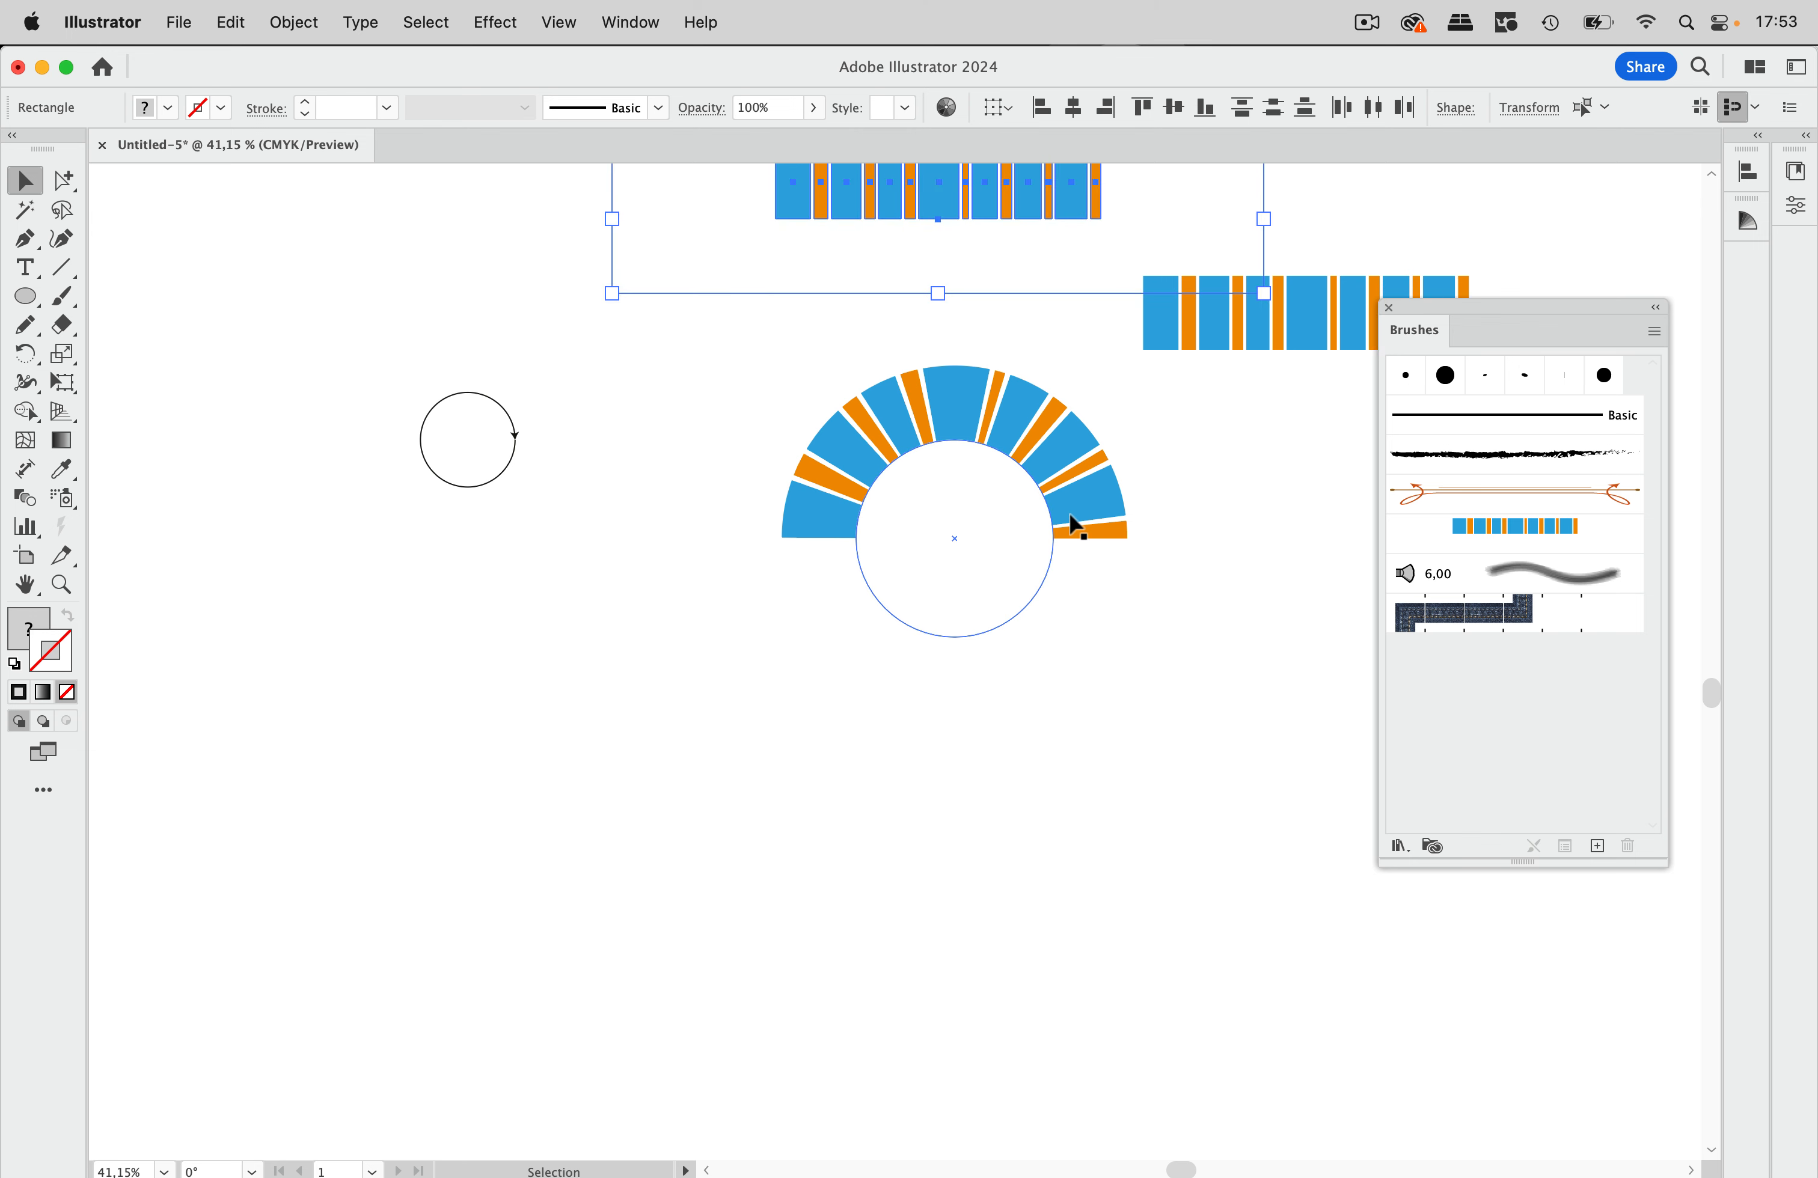
pyautogui.moveTo(1075, 526); pyautogui.dragTo(1048, 654)
pyautogui.scroll(5, 1110, 604)
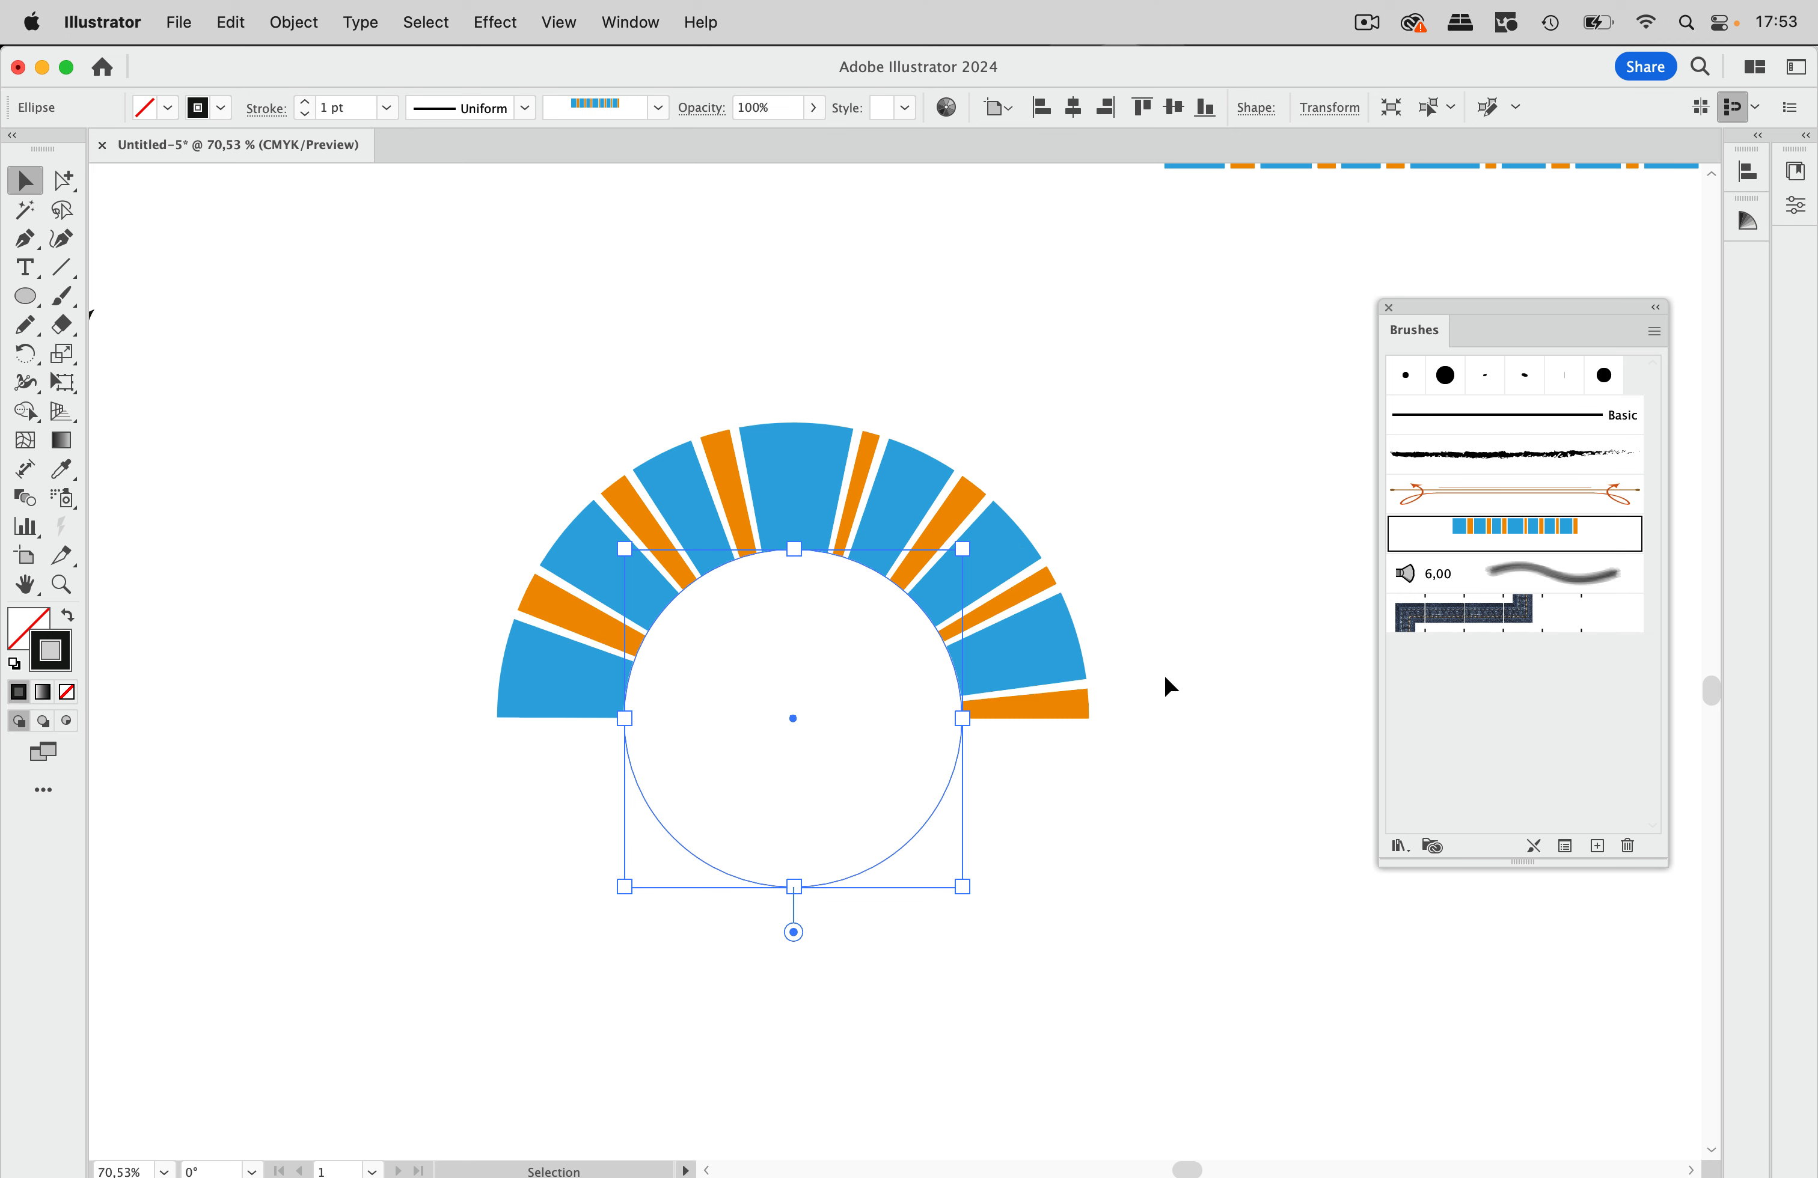
pyautogui.click(27, 383)
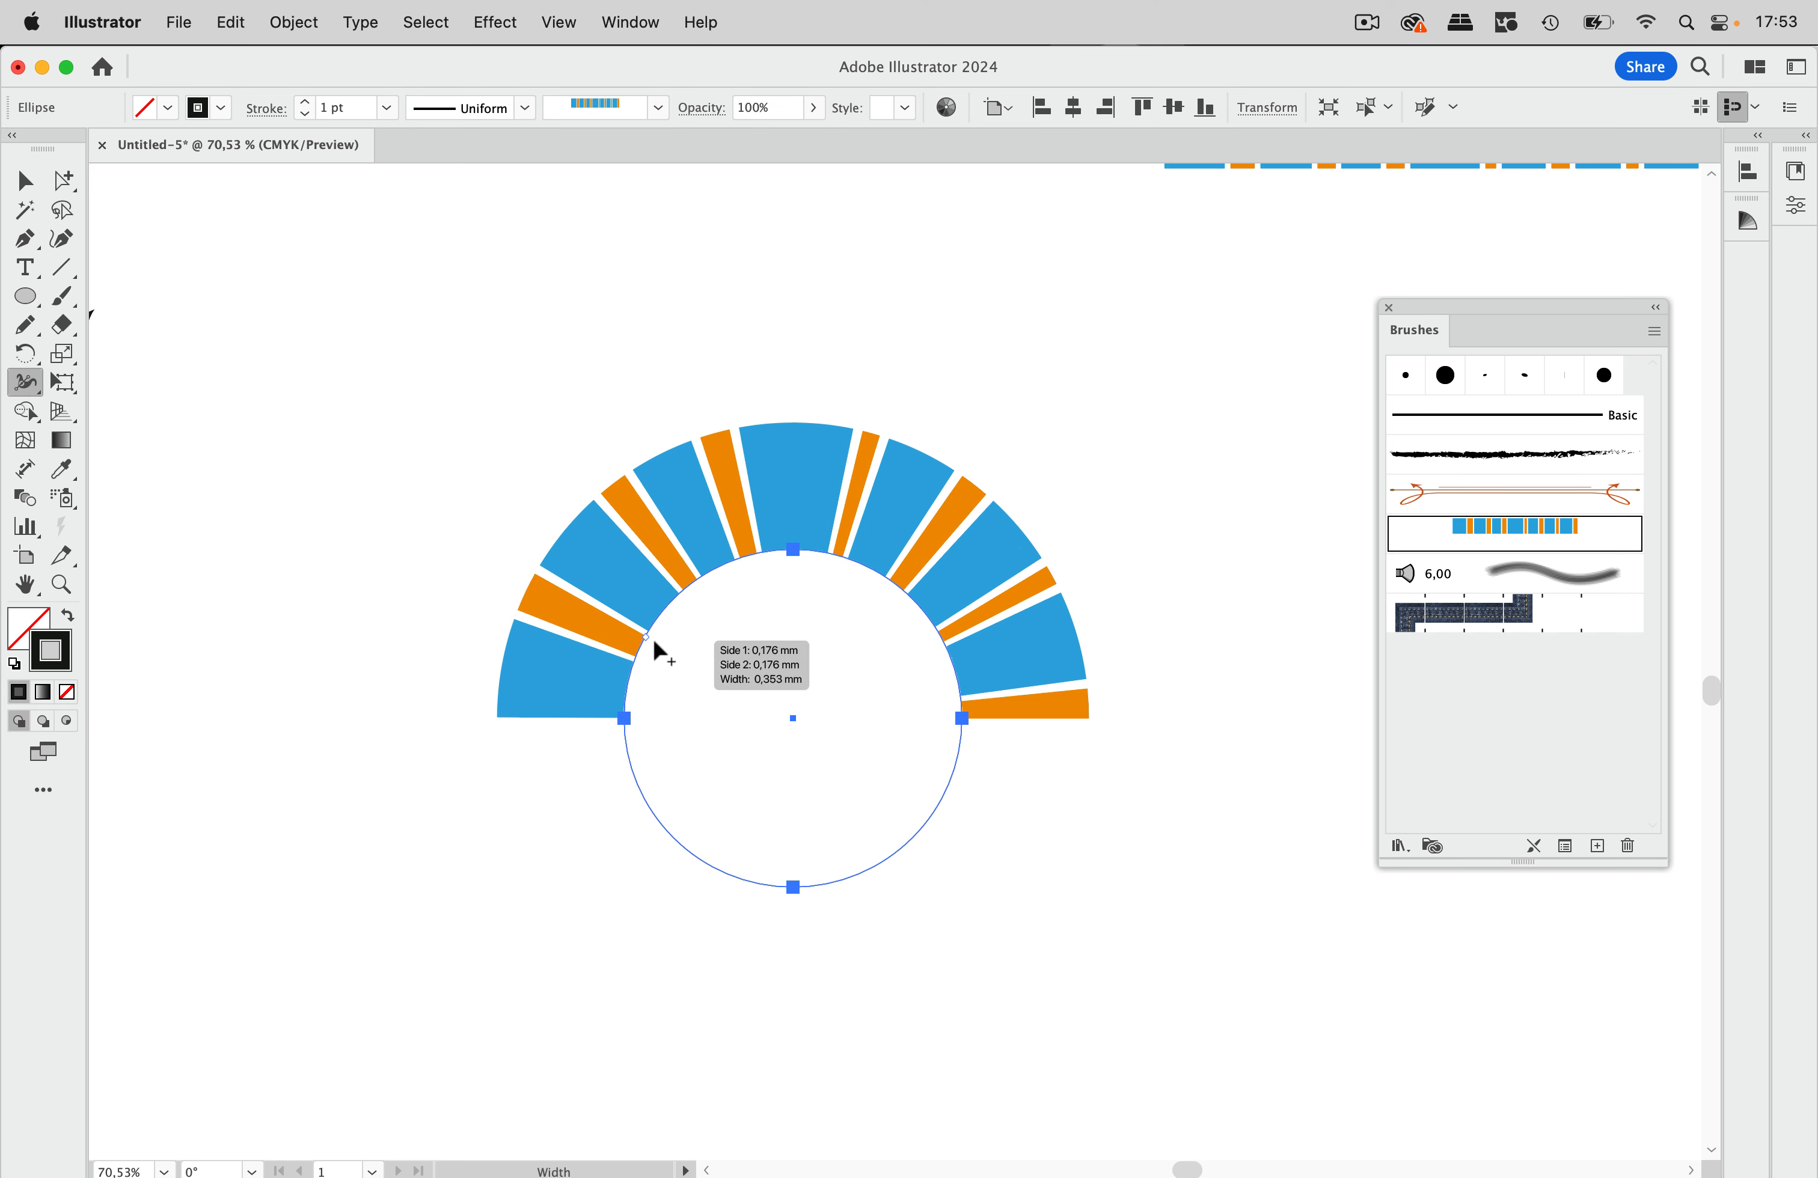
pyautogui.moveTo(631, 662); pyautogui.dragTo(435, 598)
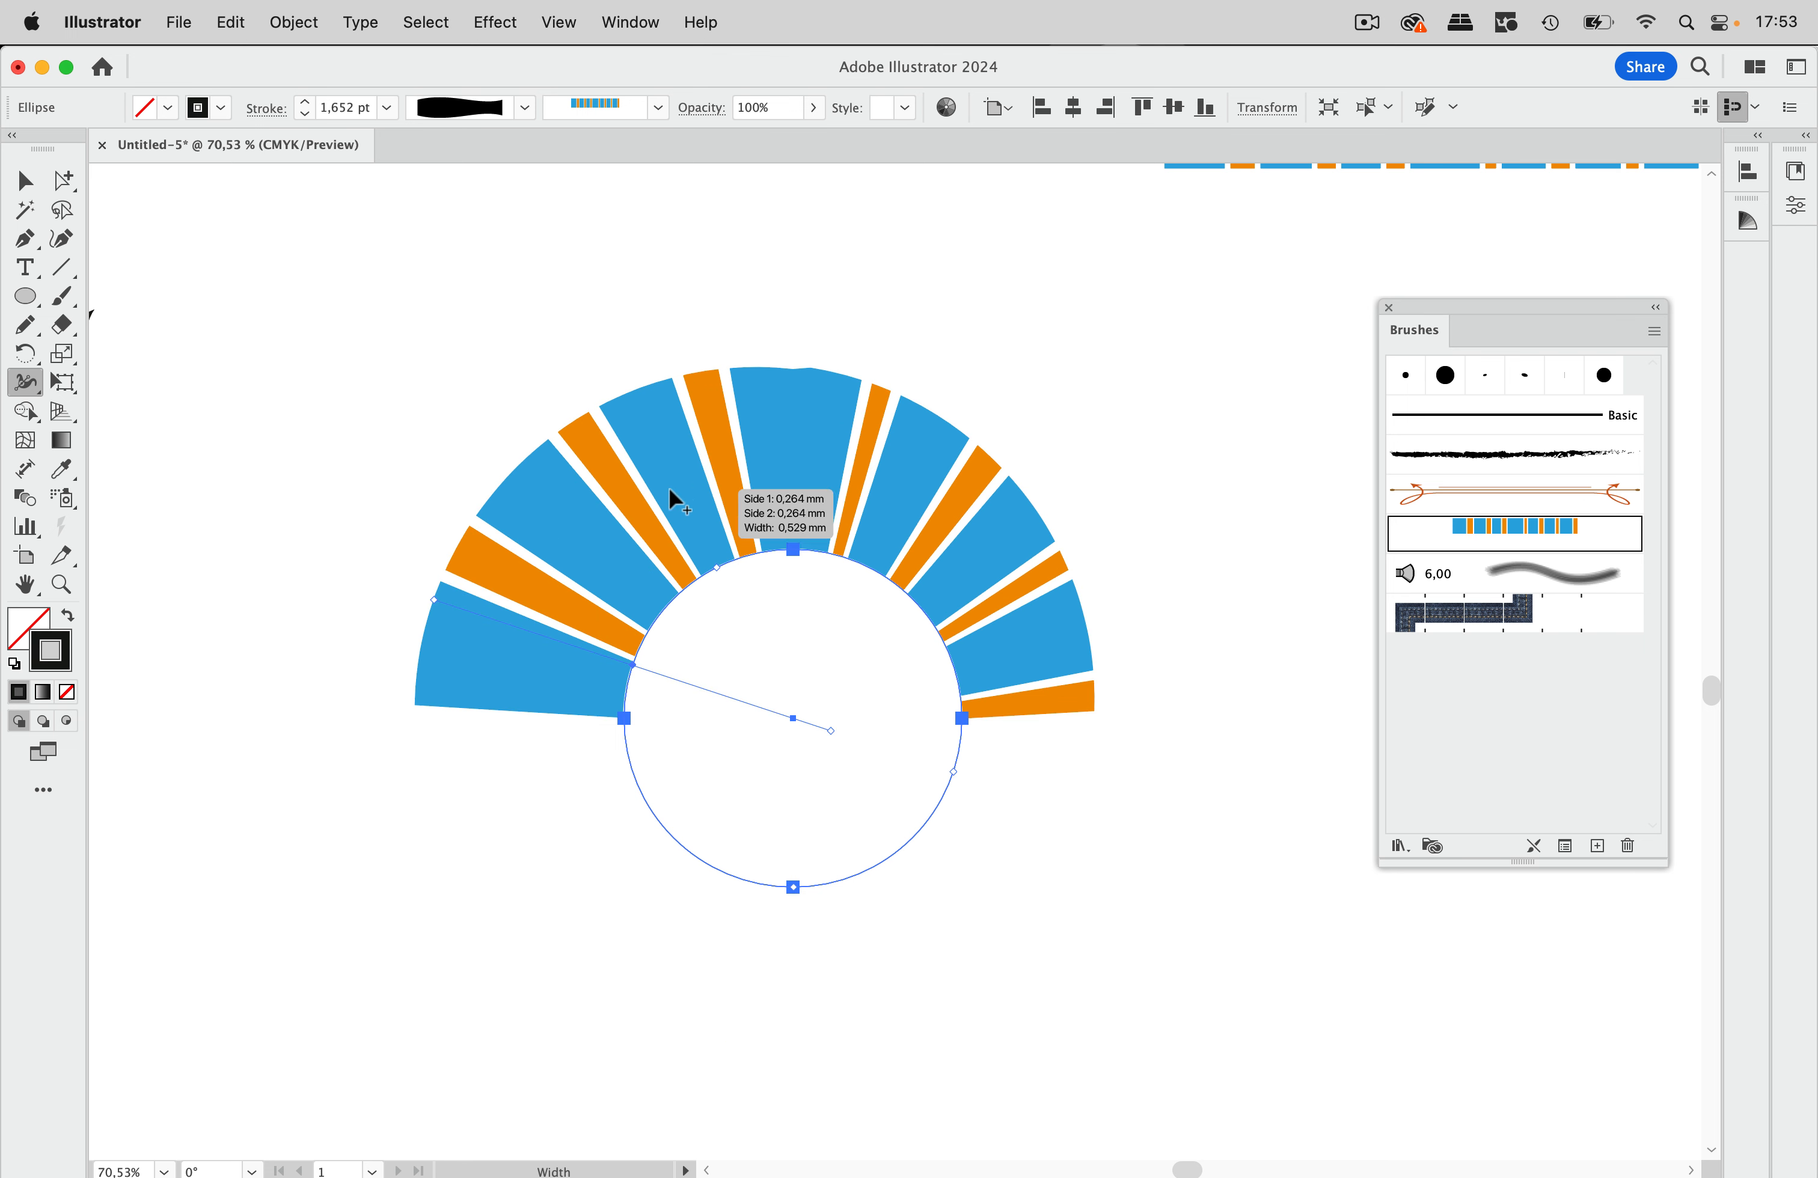
pyautogui.moveTo(705, 572); pyautogui.dragTo(615, 454)
pyautogui.moveTo(780, 508)
pyautogui.mouseDown()
pyautogui.moveTo(809, 375)
pyautogui.moveTo(833, 398)
pyautogui.mouseUp()
pyautogui.moveTo(875, 572); pyautogui.dragTo(907, 478)
pyautogui.moveTo(947, 606); pyautogui.dragTo(1053, 521)
pyautogui.moveTo(963, 673); pyautogui.dragTo(1068, 646)
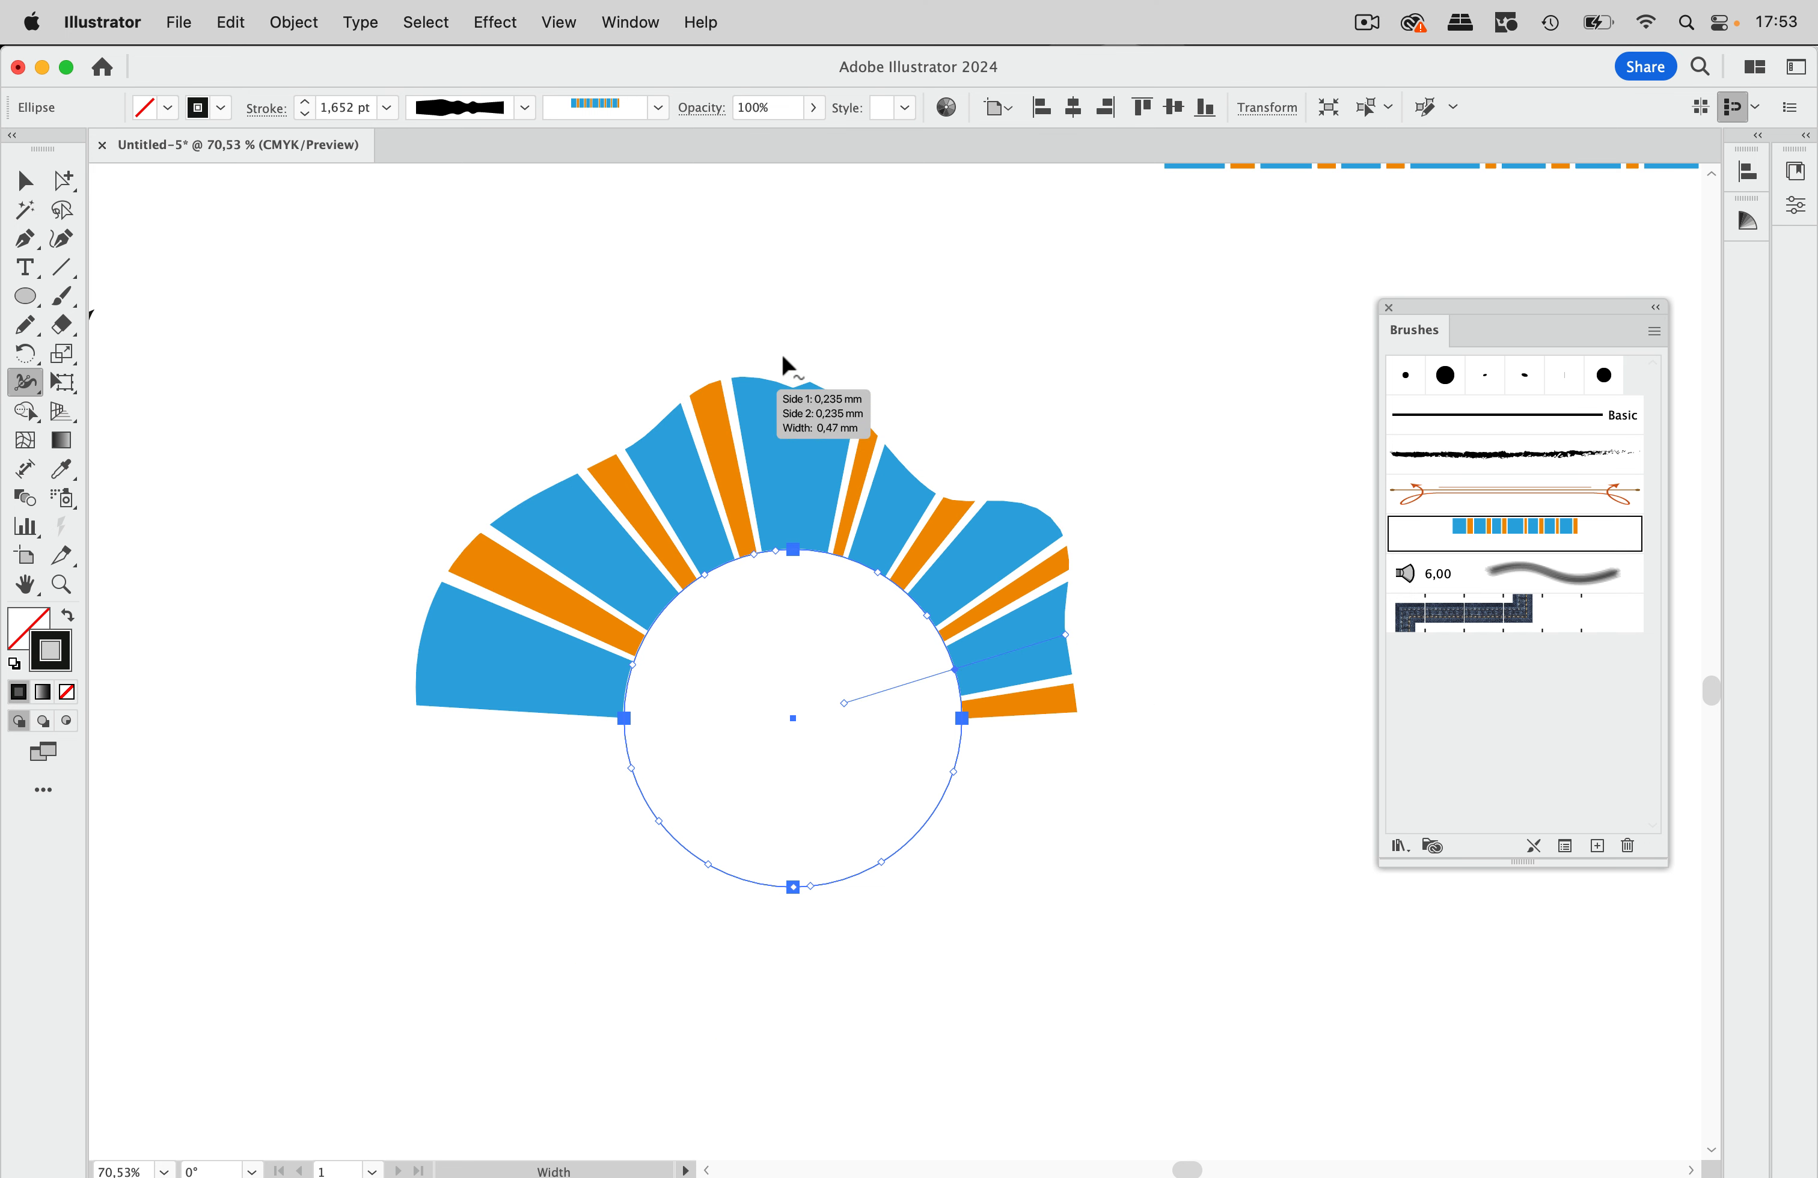
# Set the striped art brush's overlap option to leave corners and folds unadjusted, with preview on, and apply the change to existing strokes.
pyautogui.scroll(5, 1032, 547)
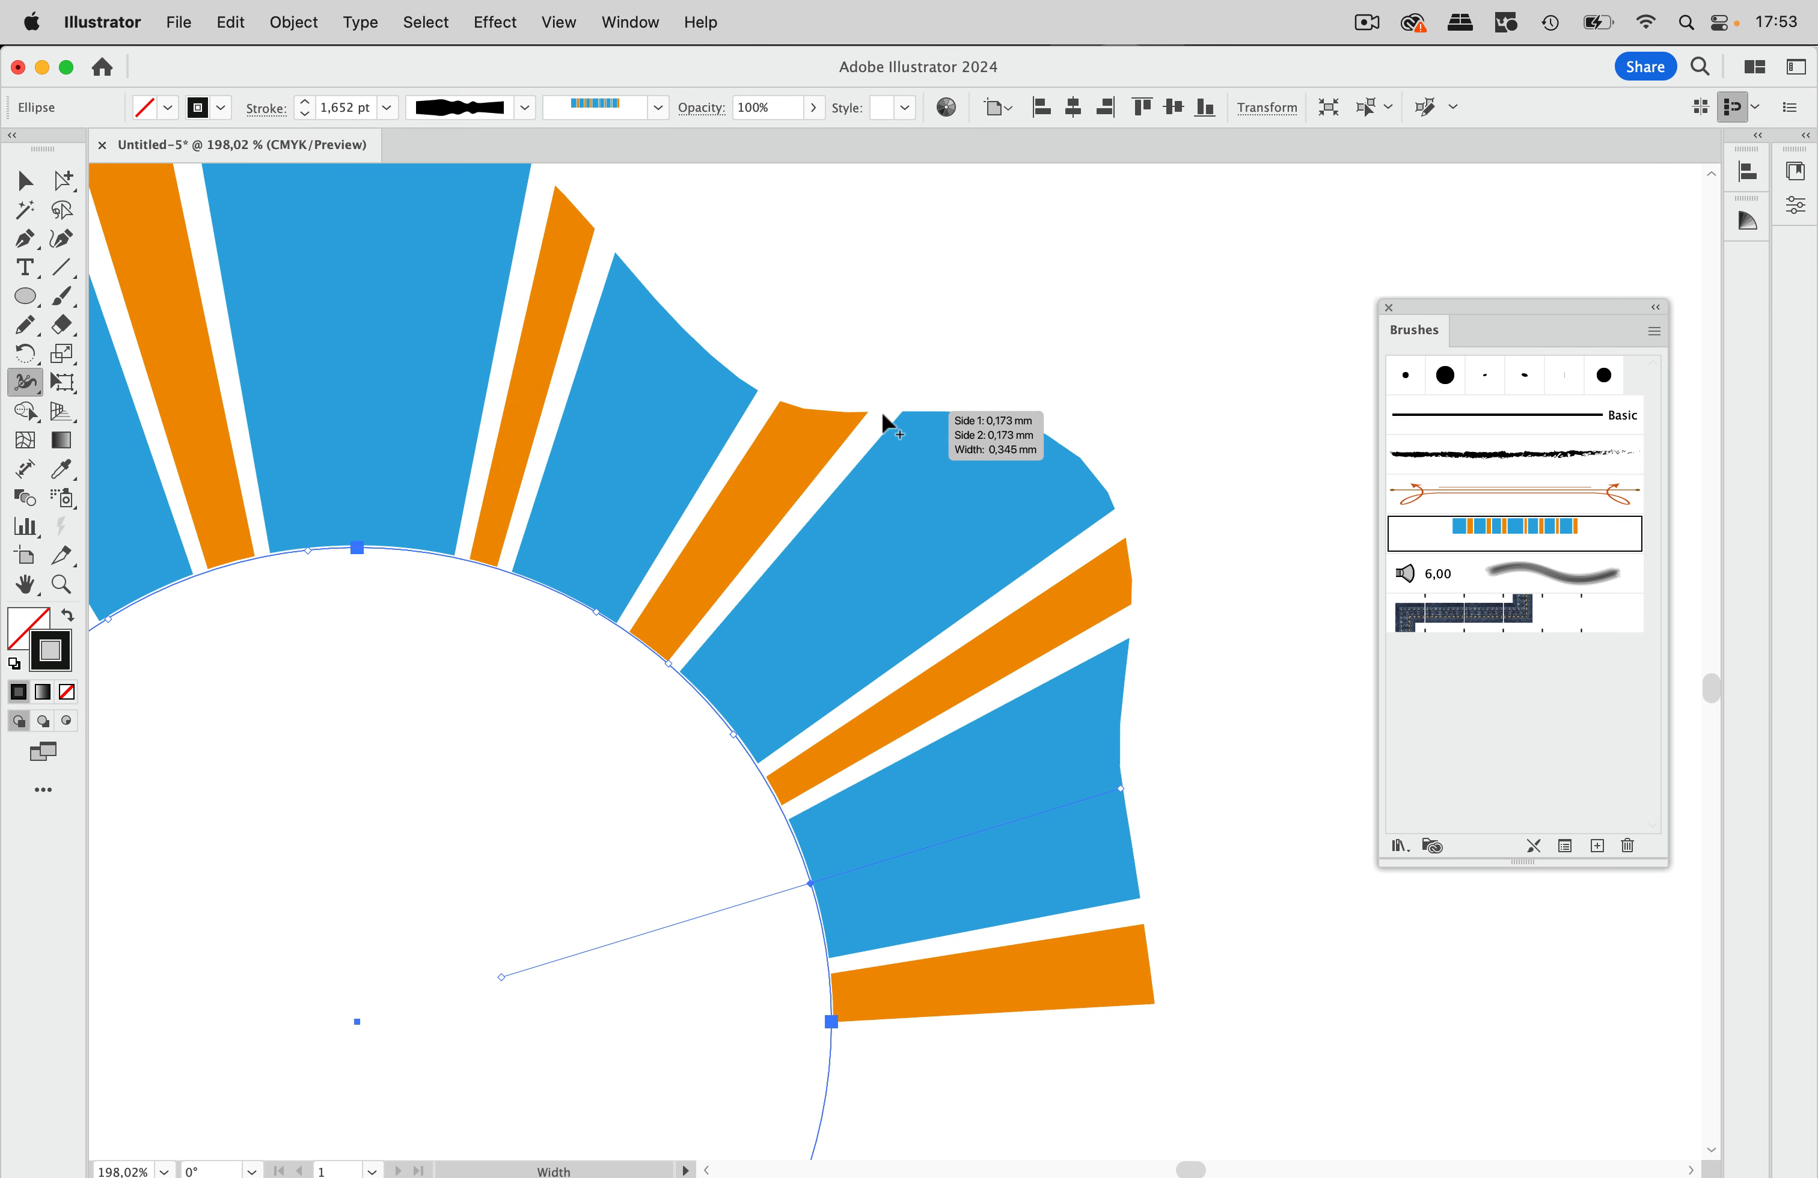
pyautogui.click(25, 180)
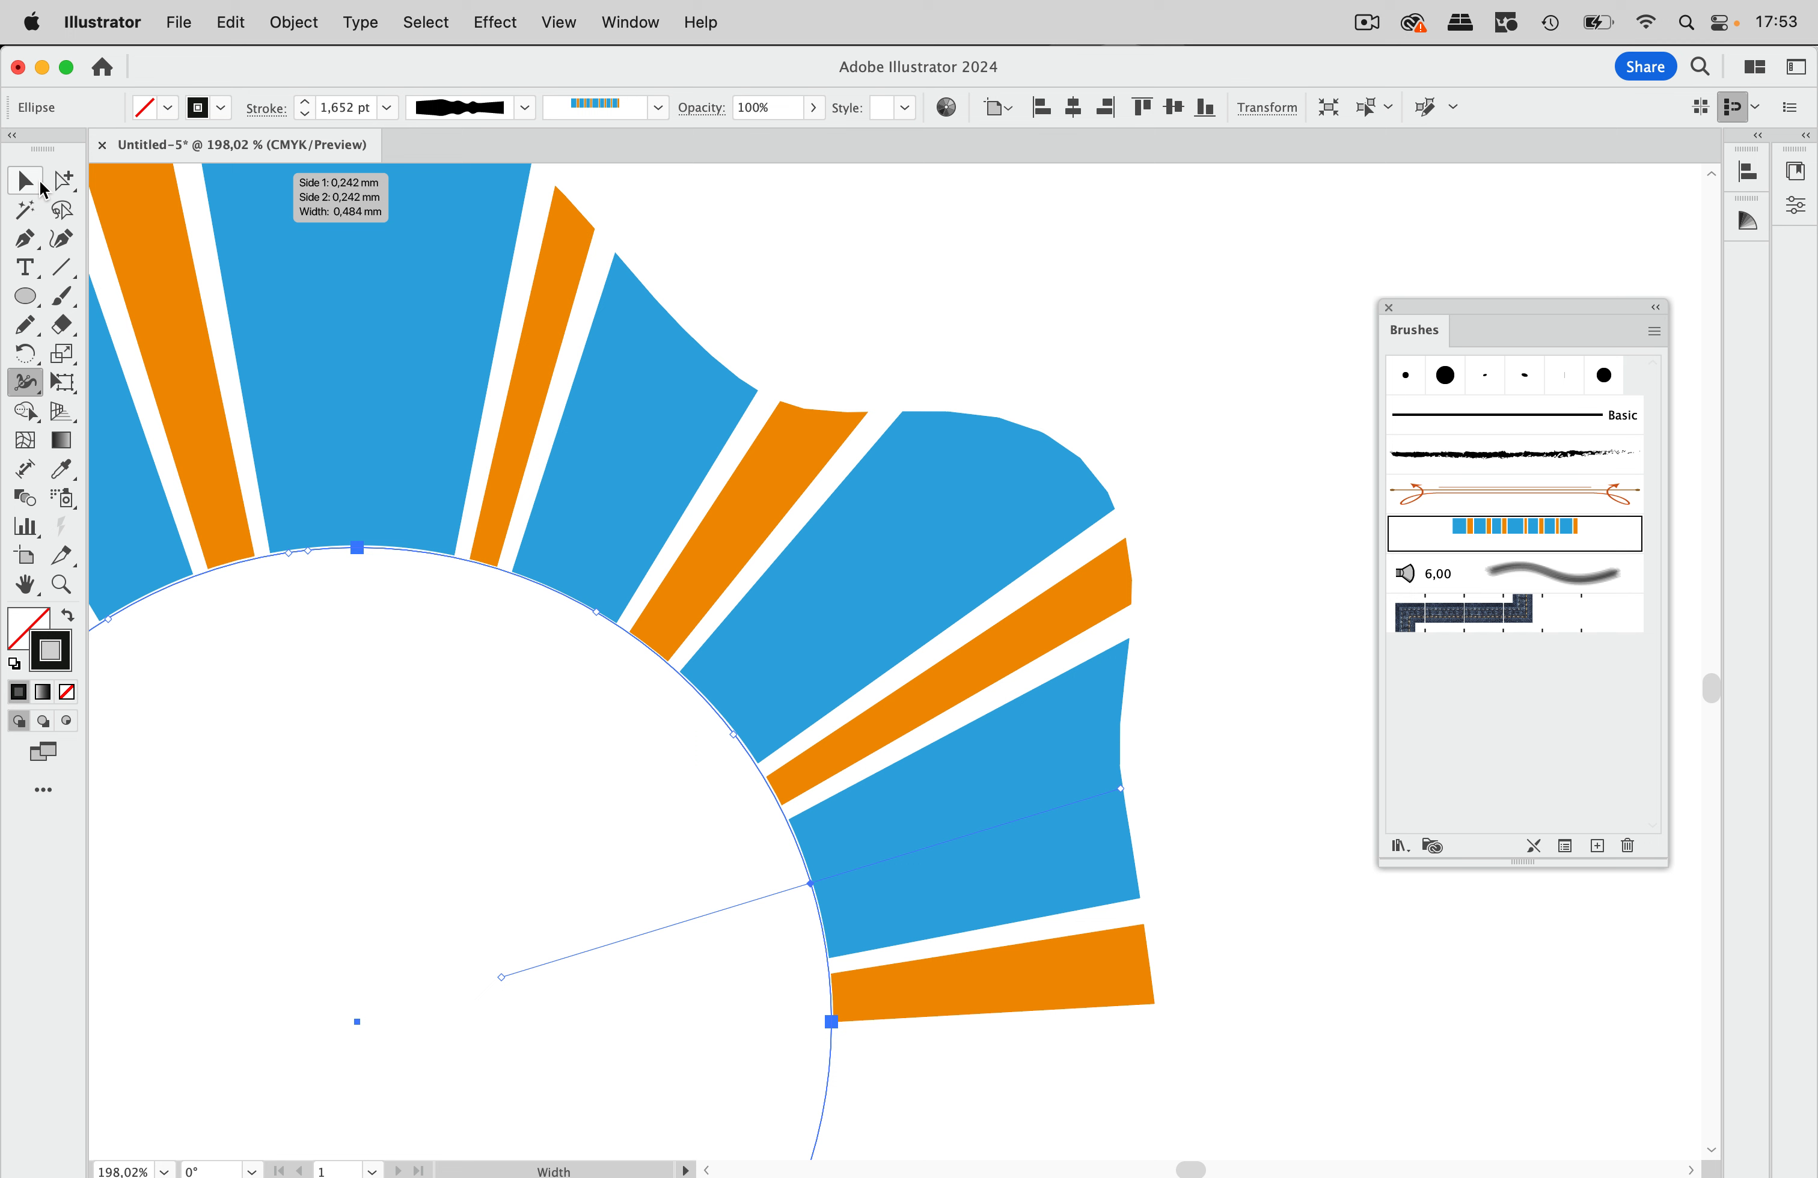
pyautogui.click(967, 345)
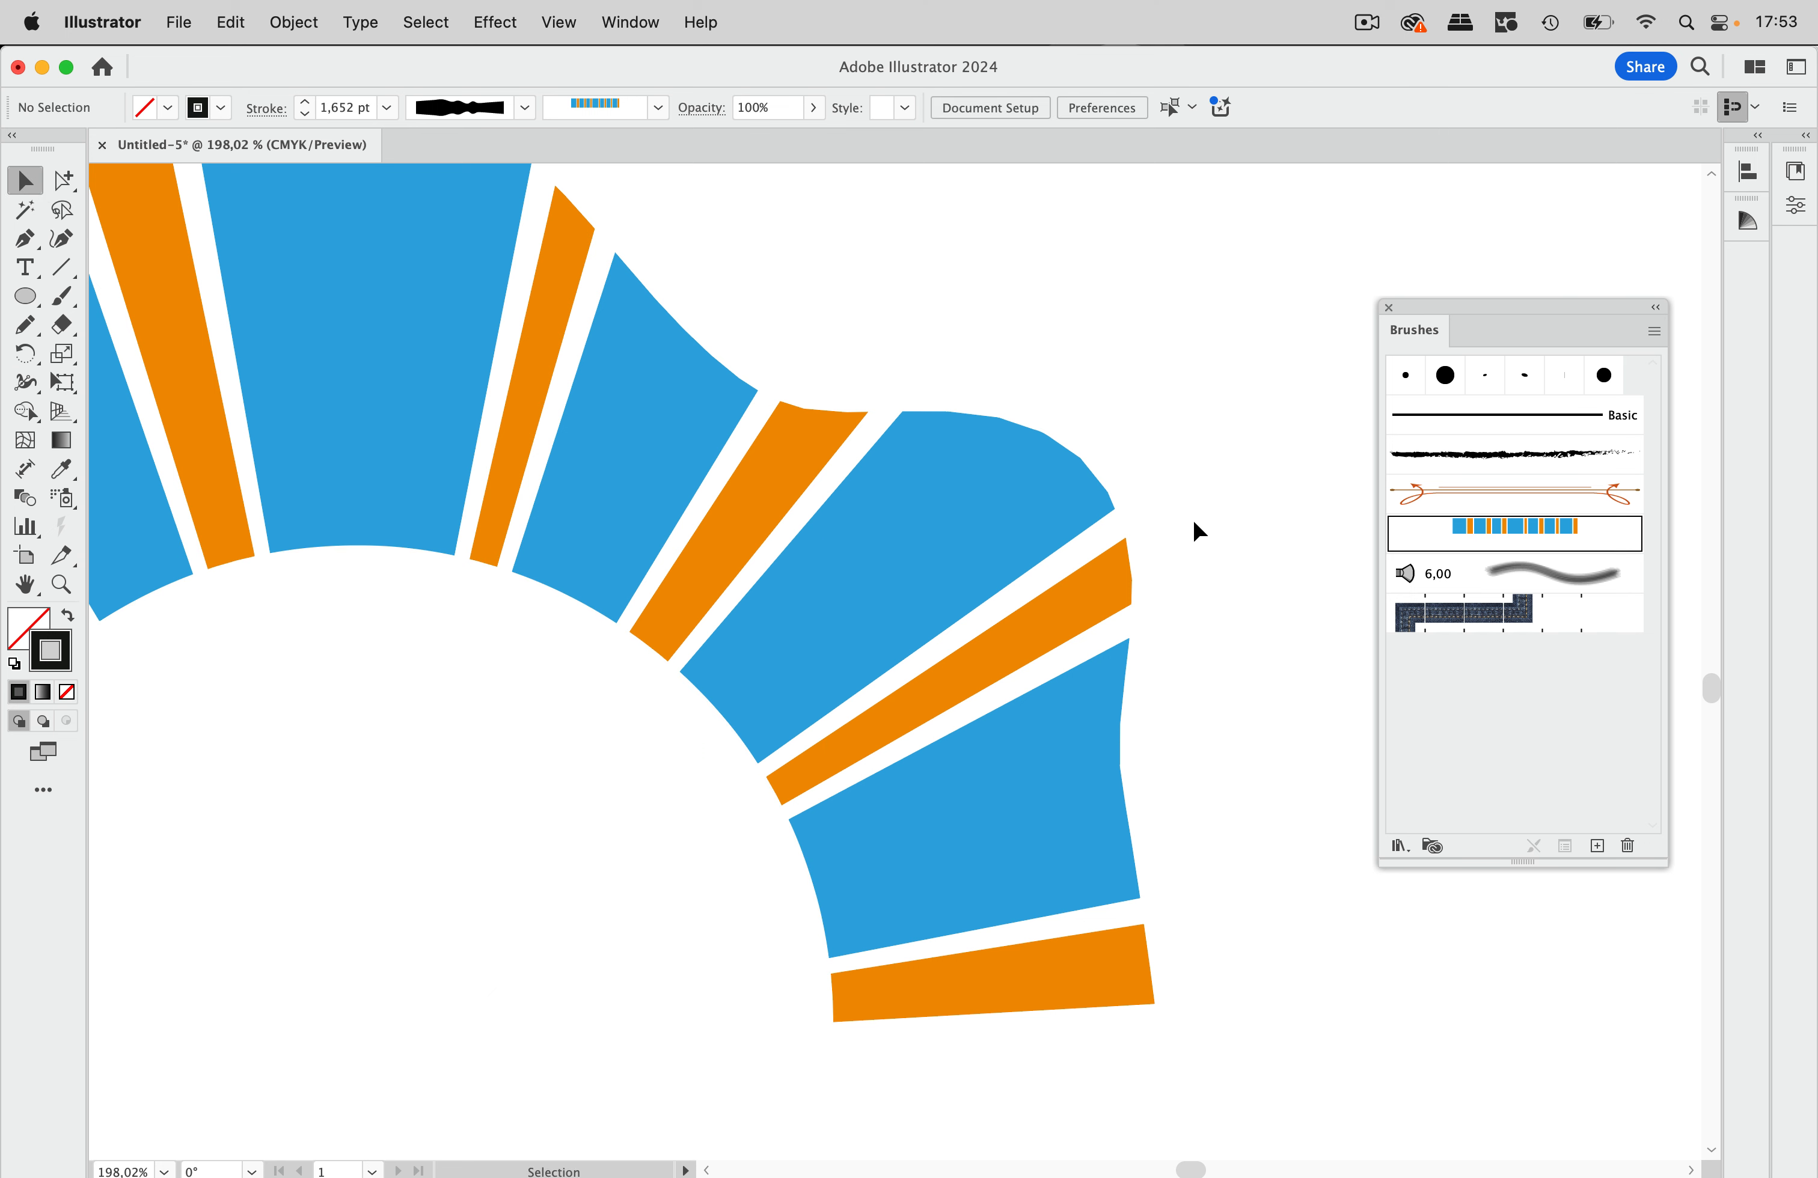
pyautogui.scroll(-5, 1194, 520)
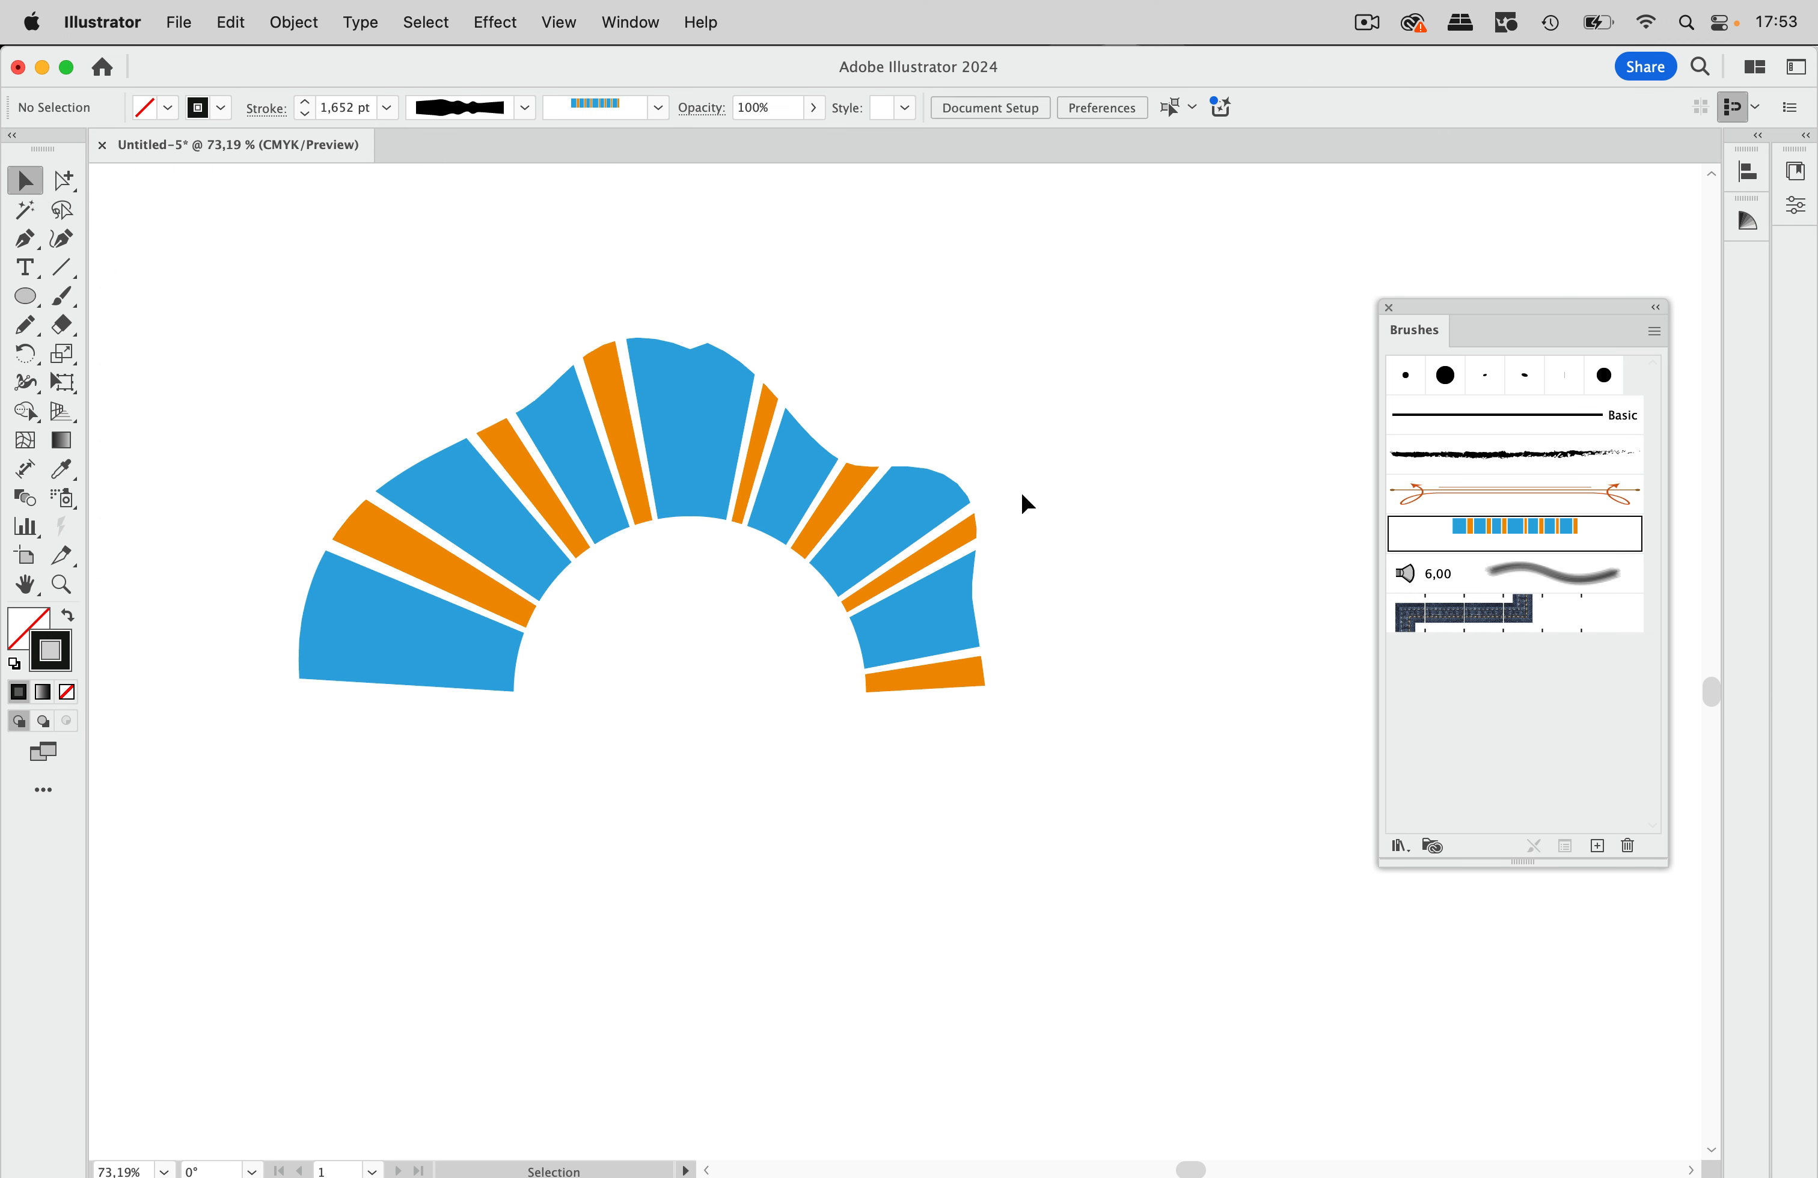
pyautogui.scroll(5, 1021, 490)
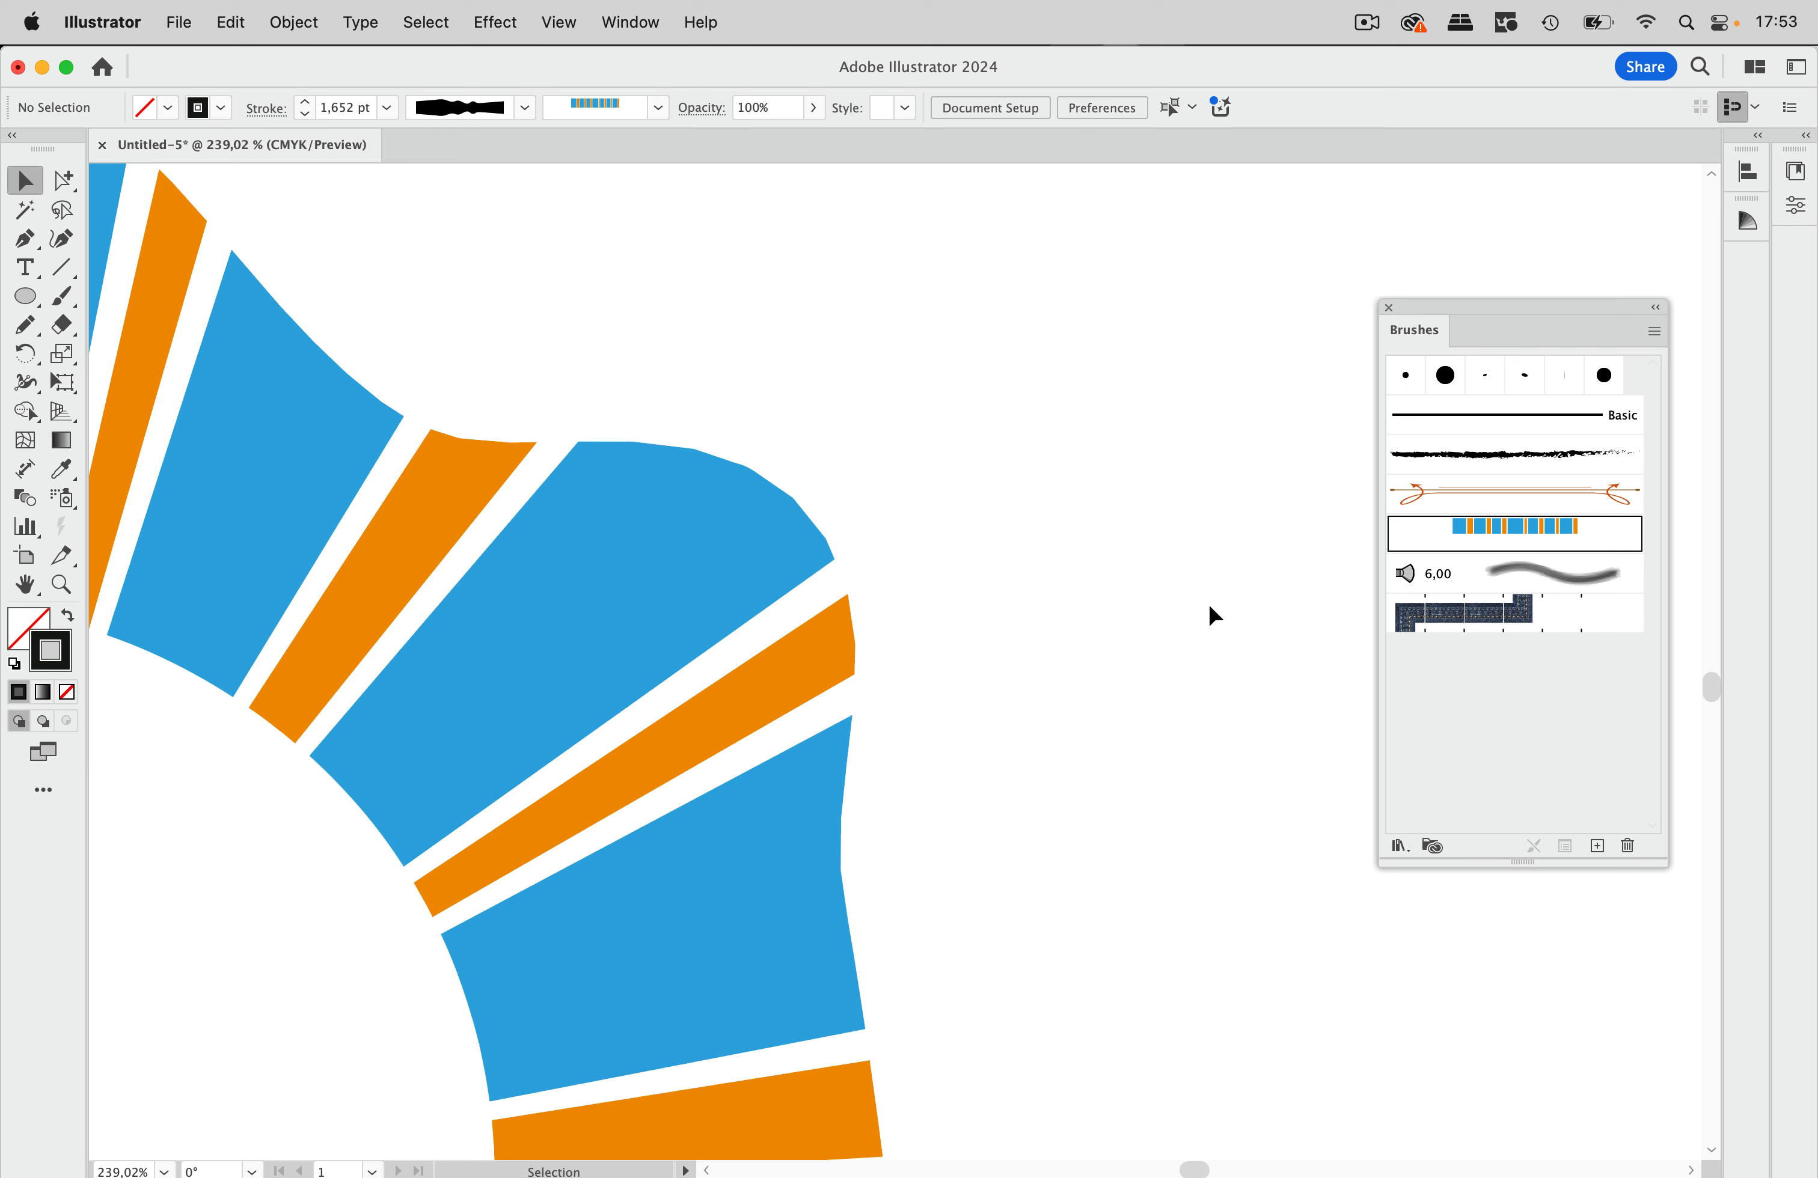
pyautogui.doubleClick(1478, 535)
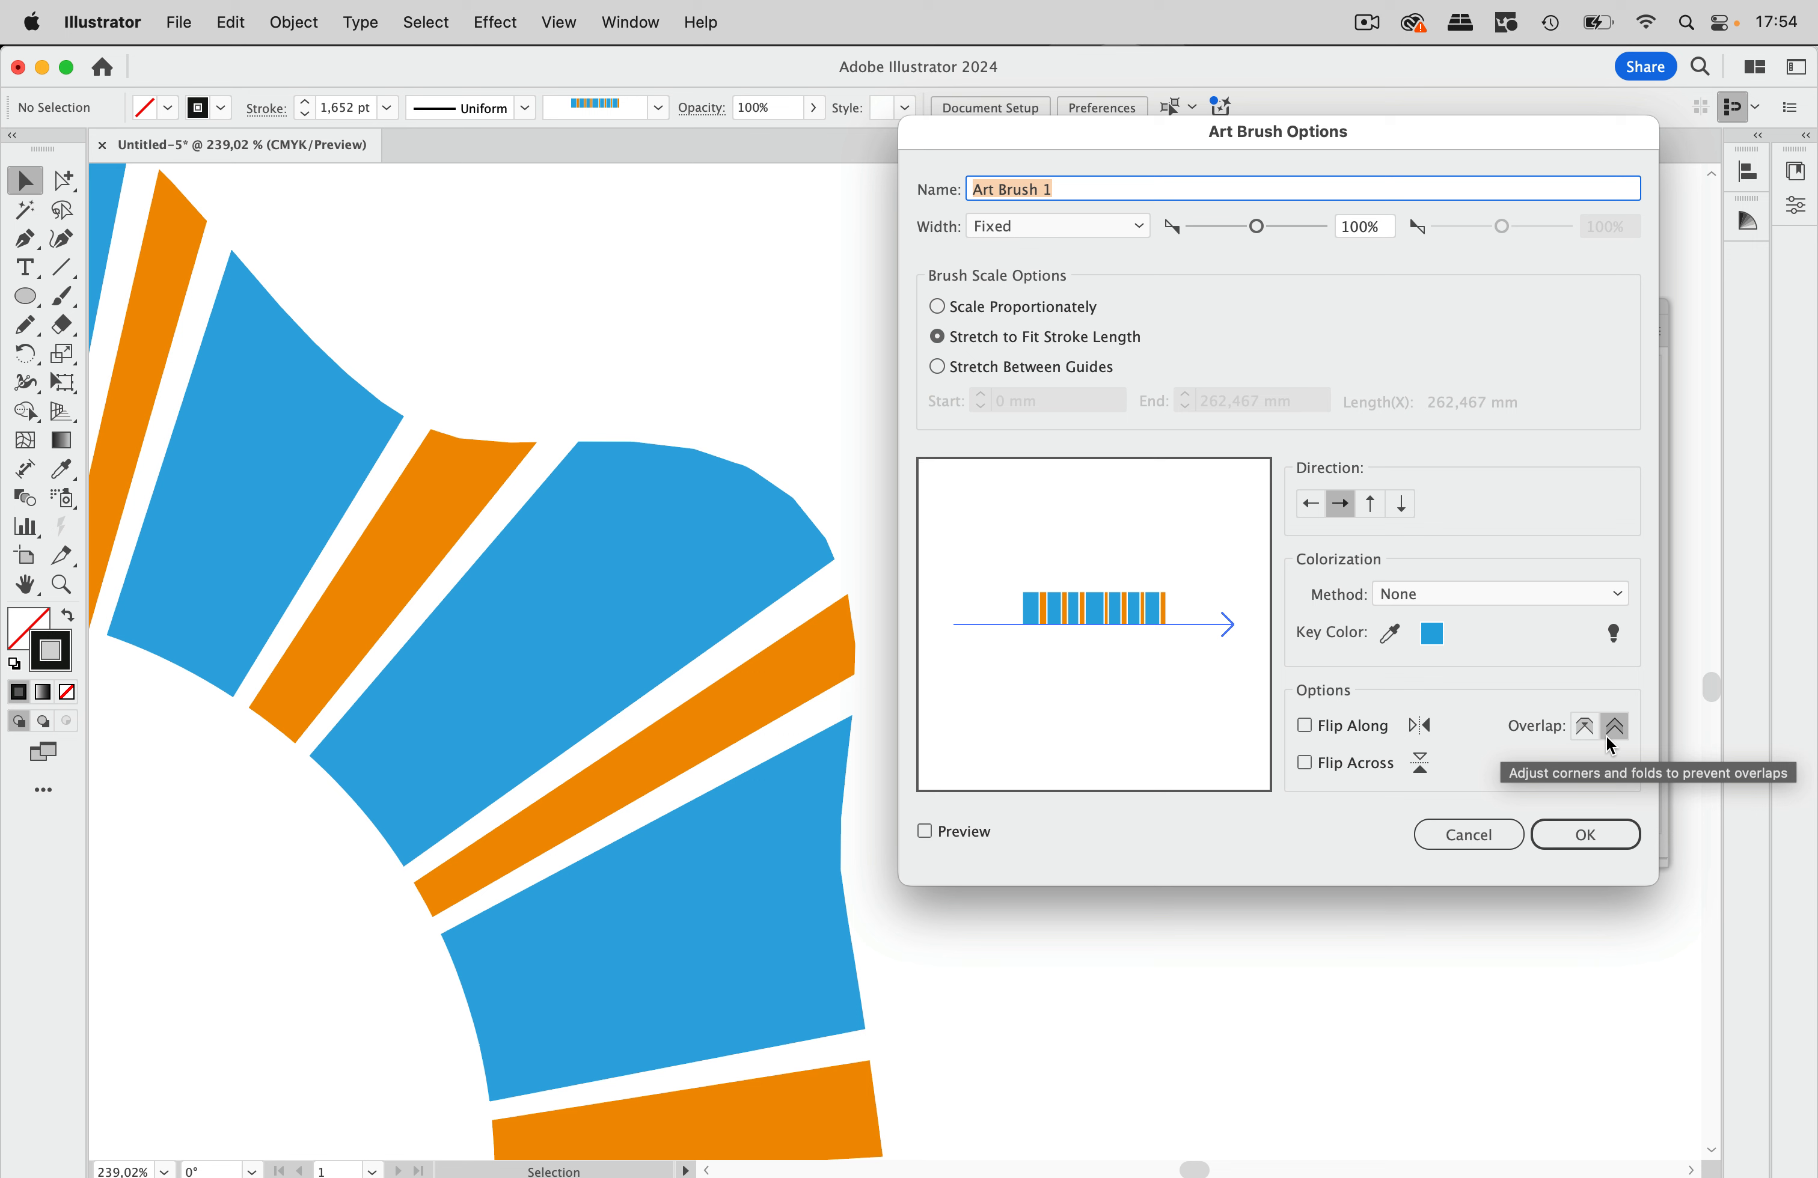
pyautogui.click(1588, 731)
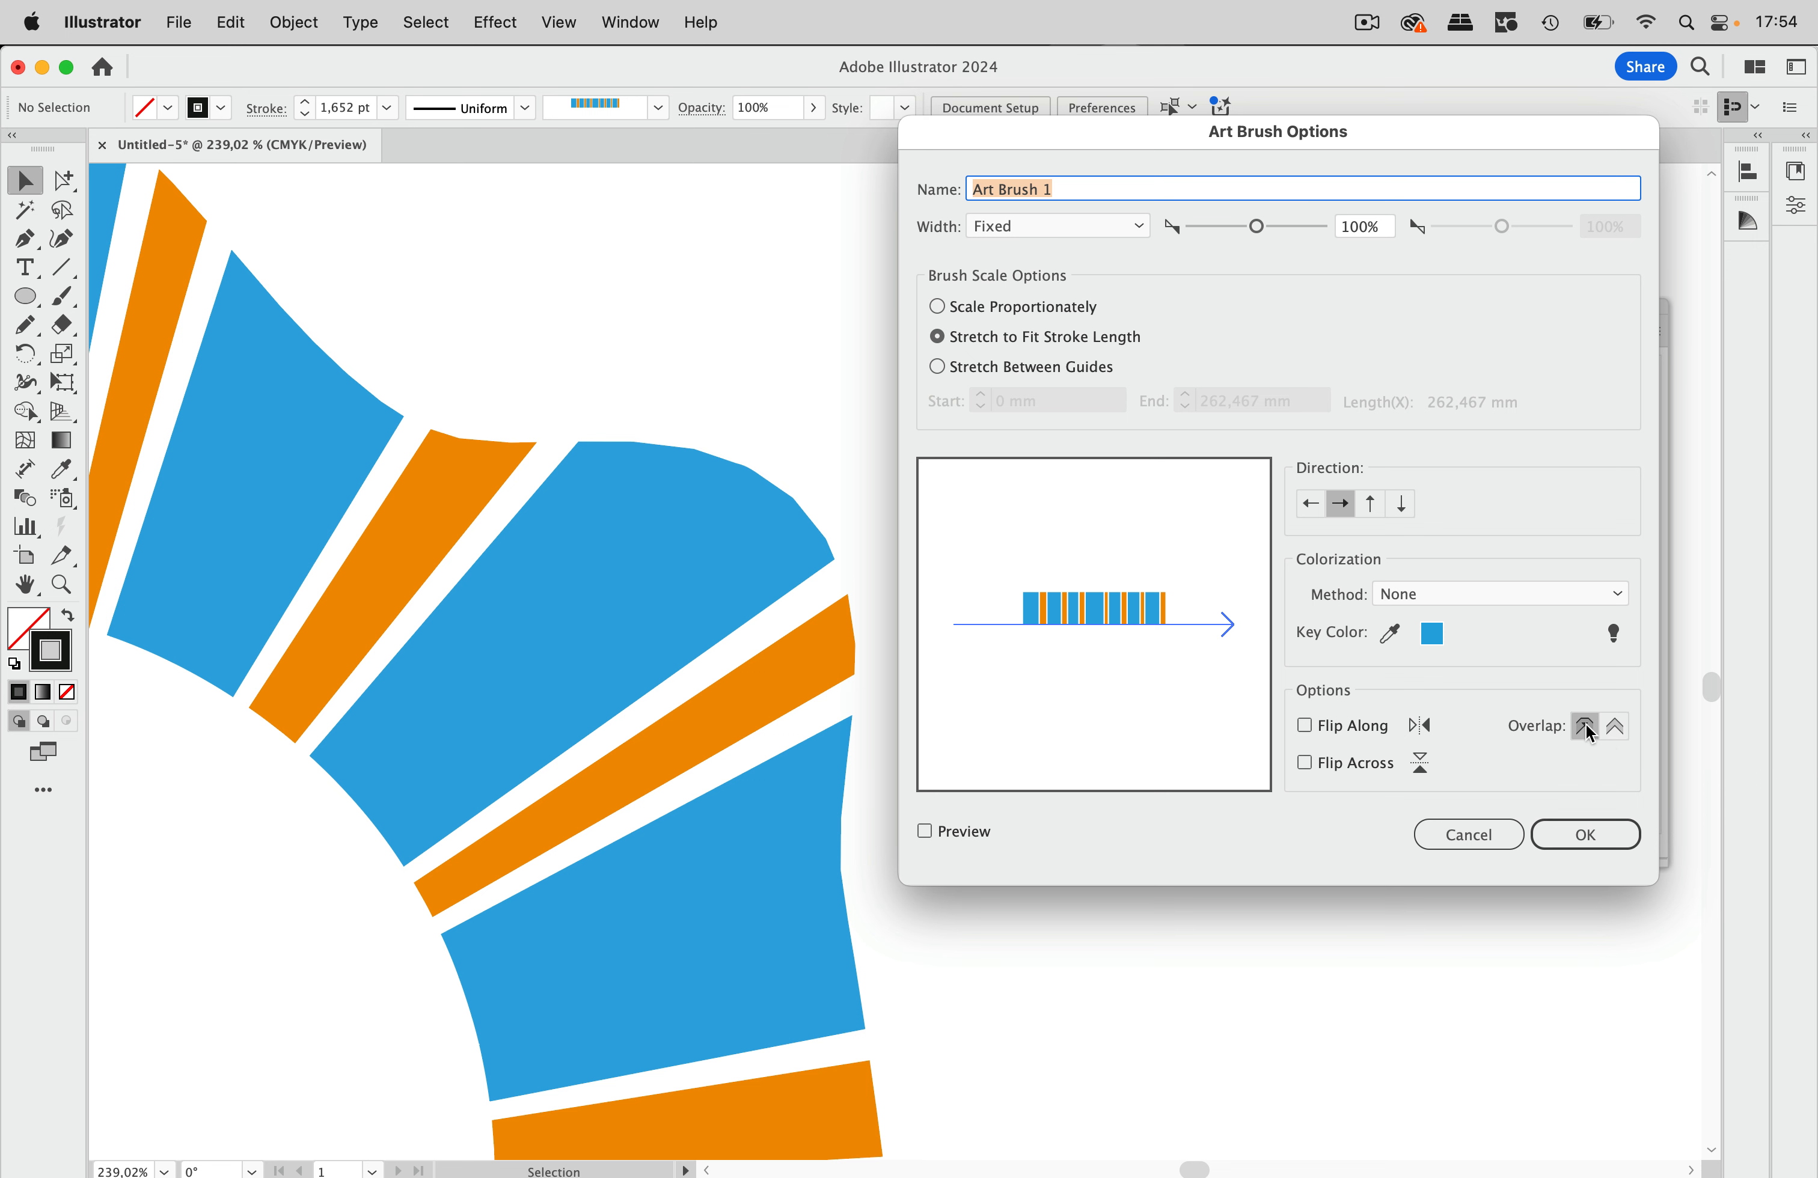
pyautogui.click(925, 832)
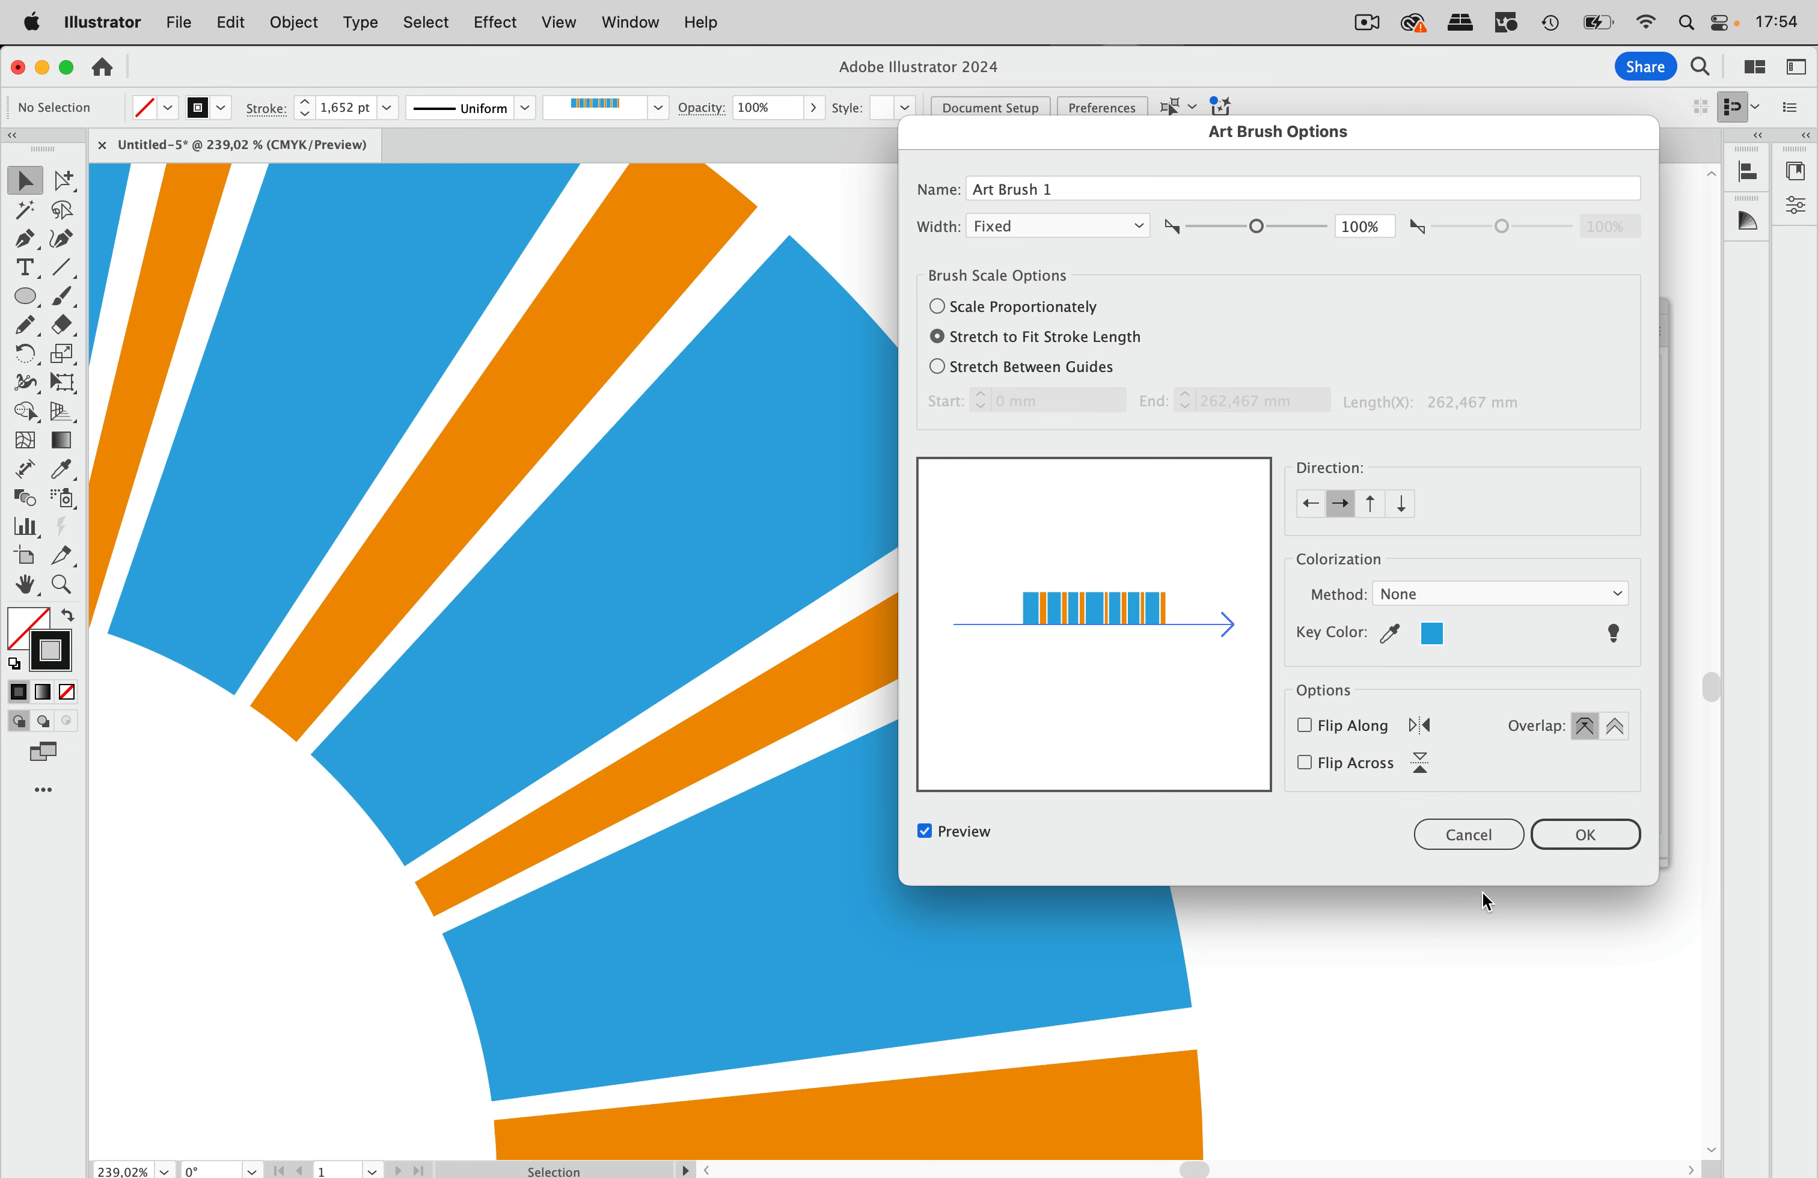
pyautogui.click(1605, 836)
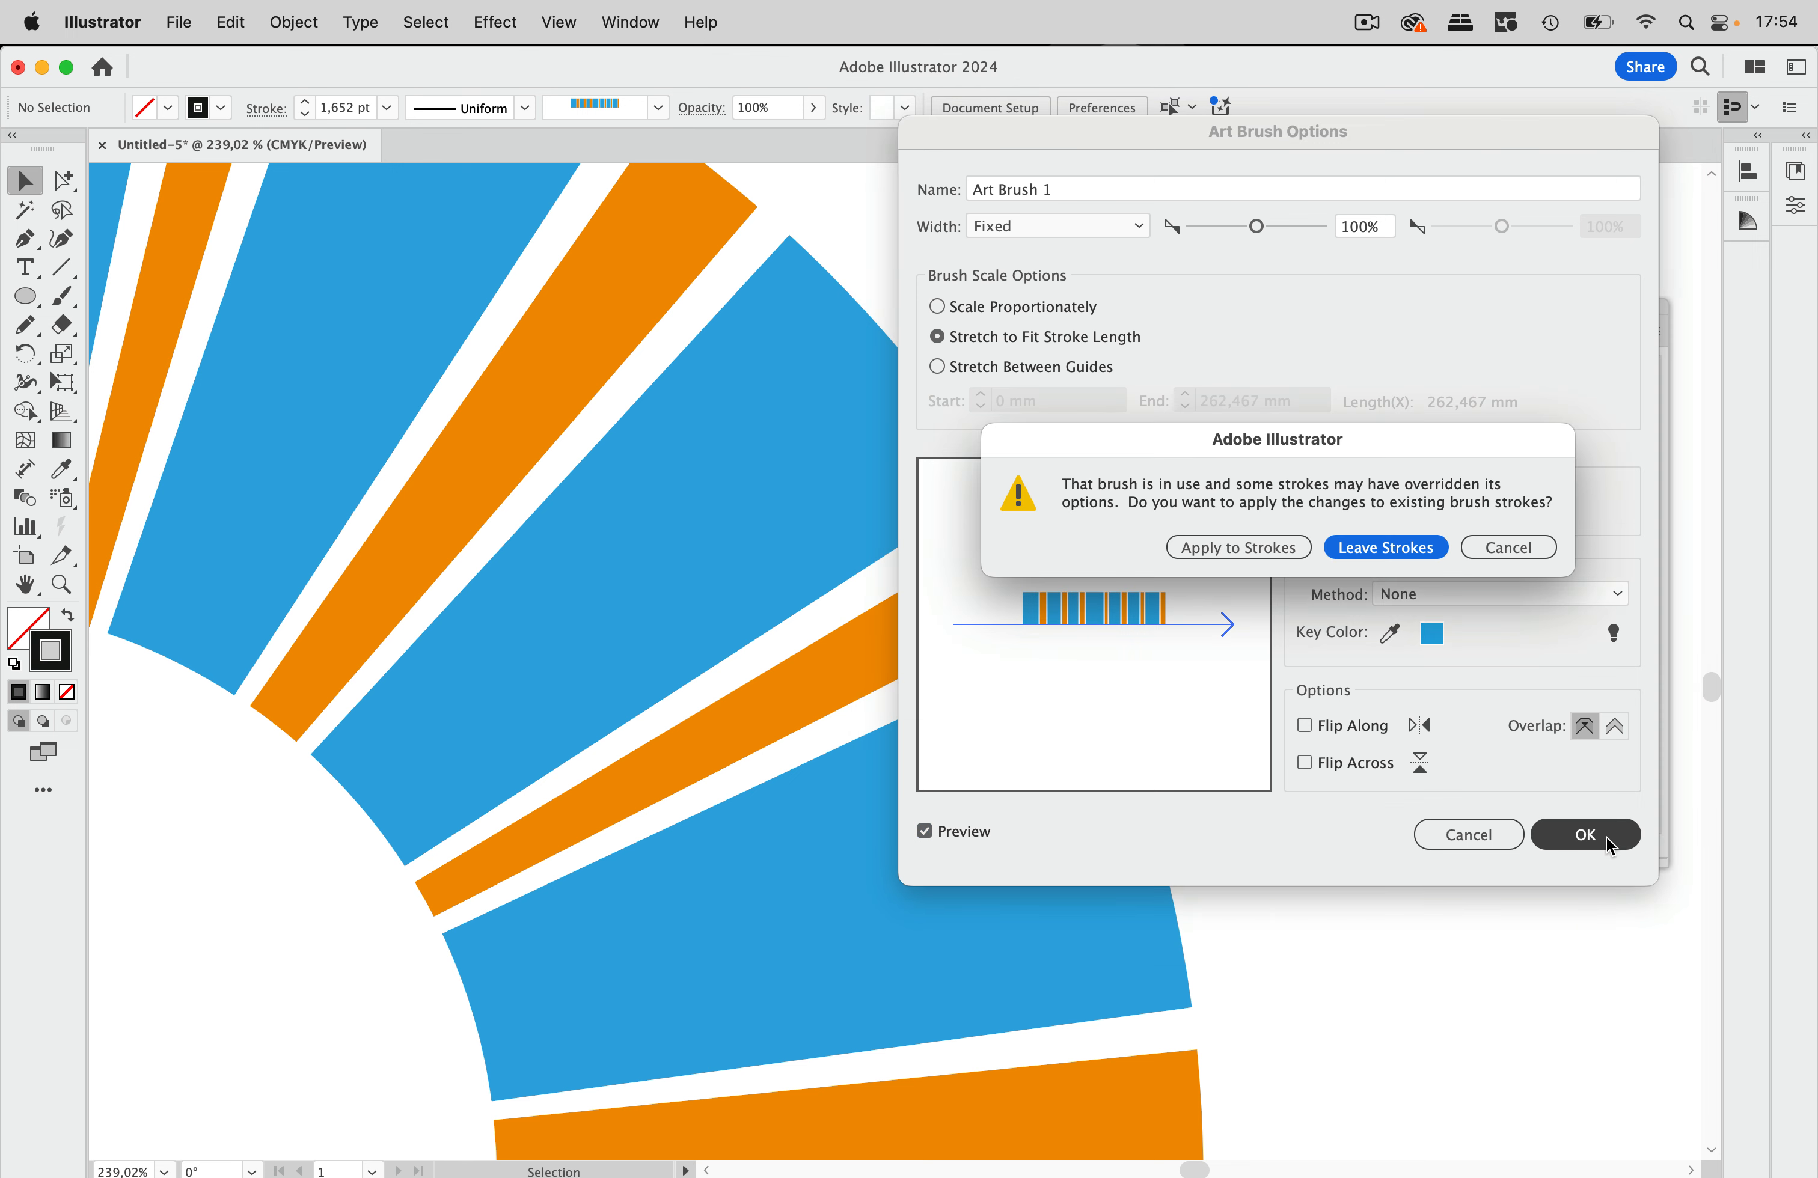
pyautogui.click(1267, 549)
# Shape the half ring's outer edge into smooth waves with the Width tool, alternating narrow and wide points along the circle's stroke.
pyautogui.scroll(-8, 1049, 646)
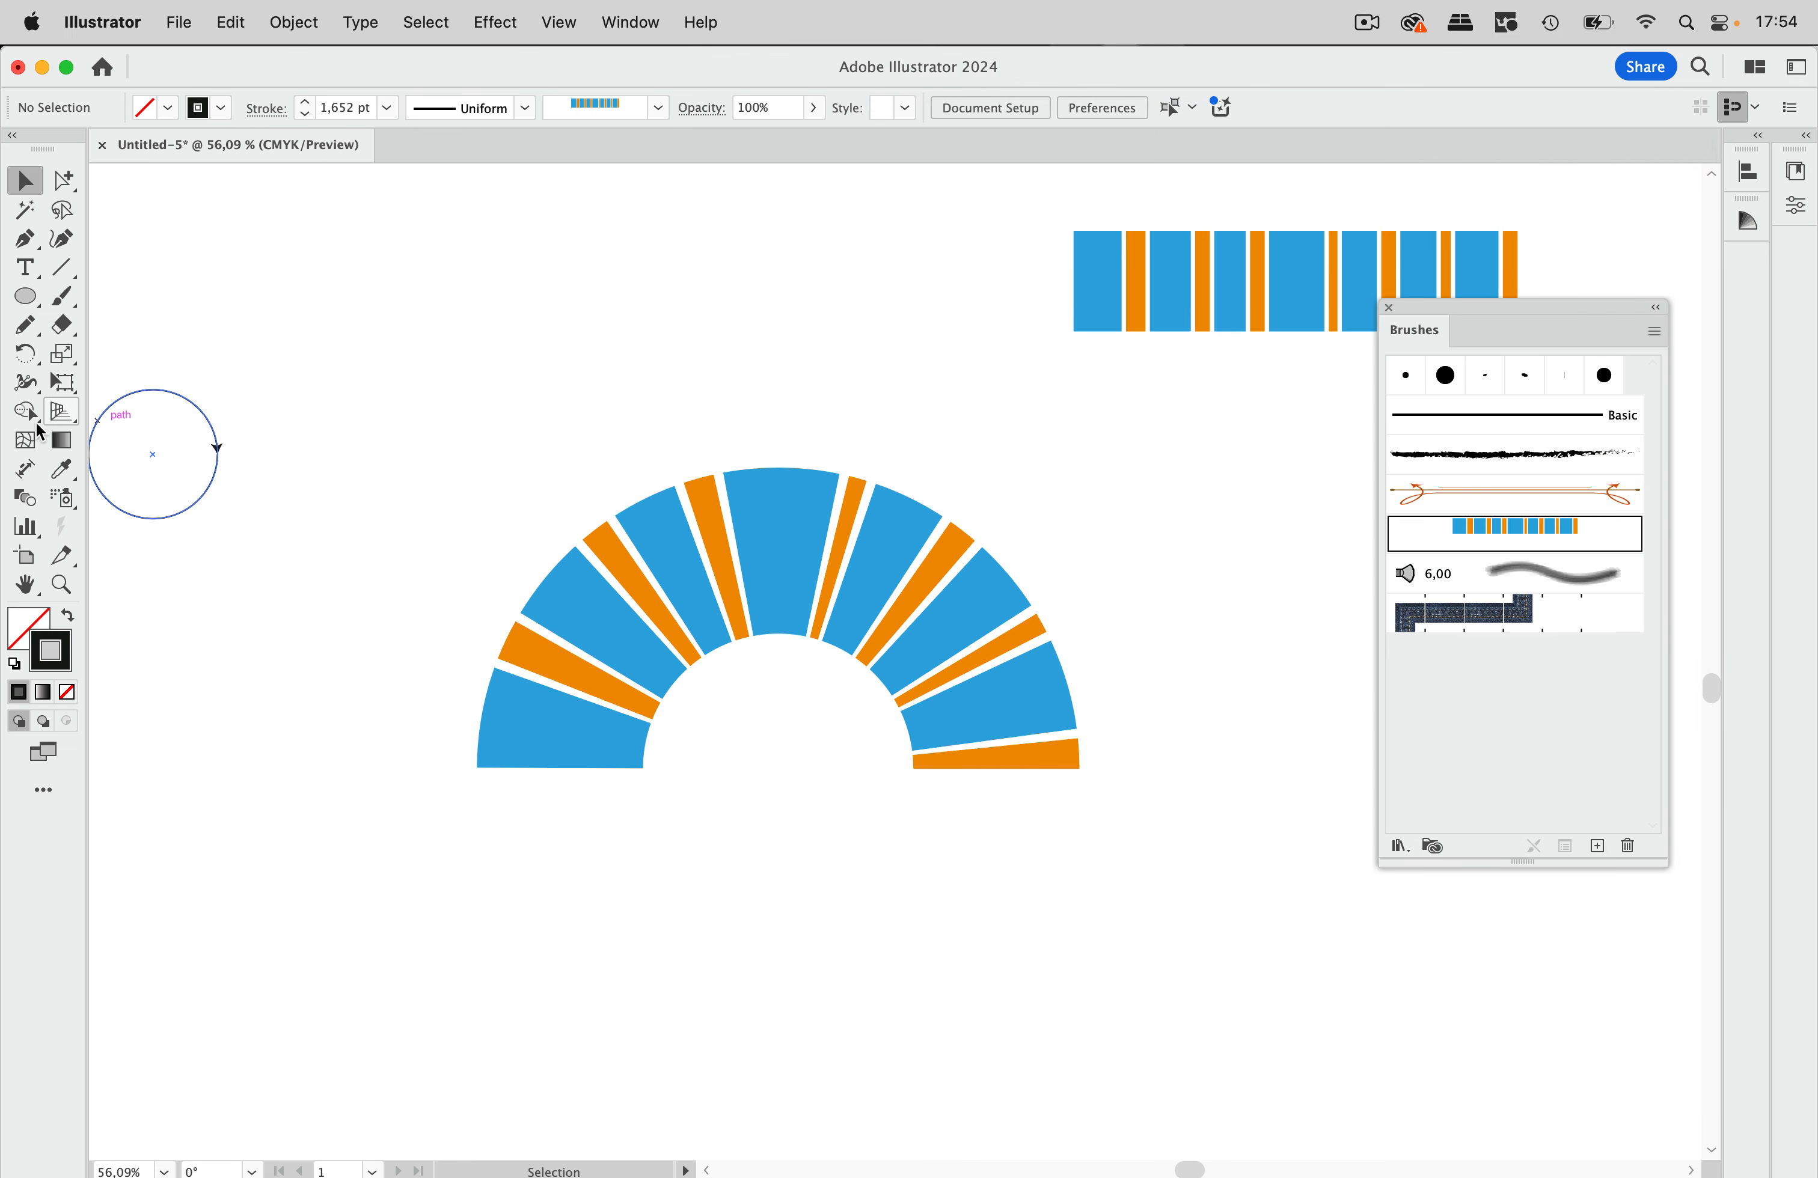
pyautogui.click(25, 381)
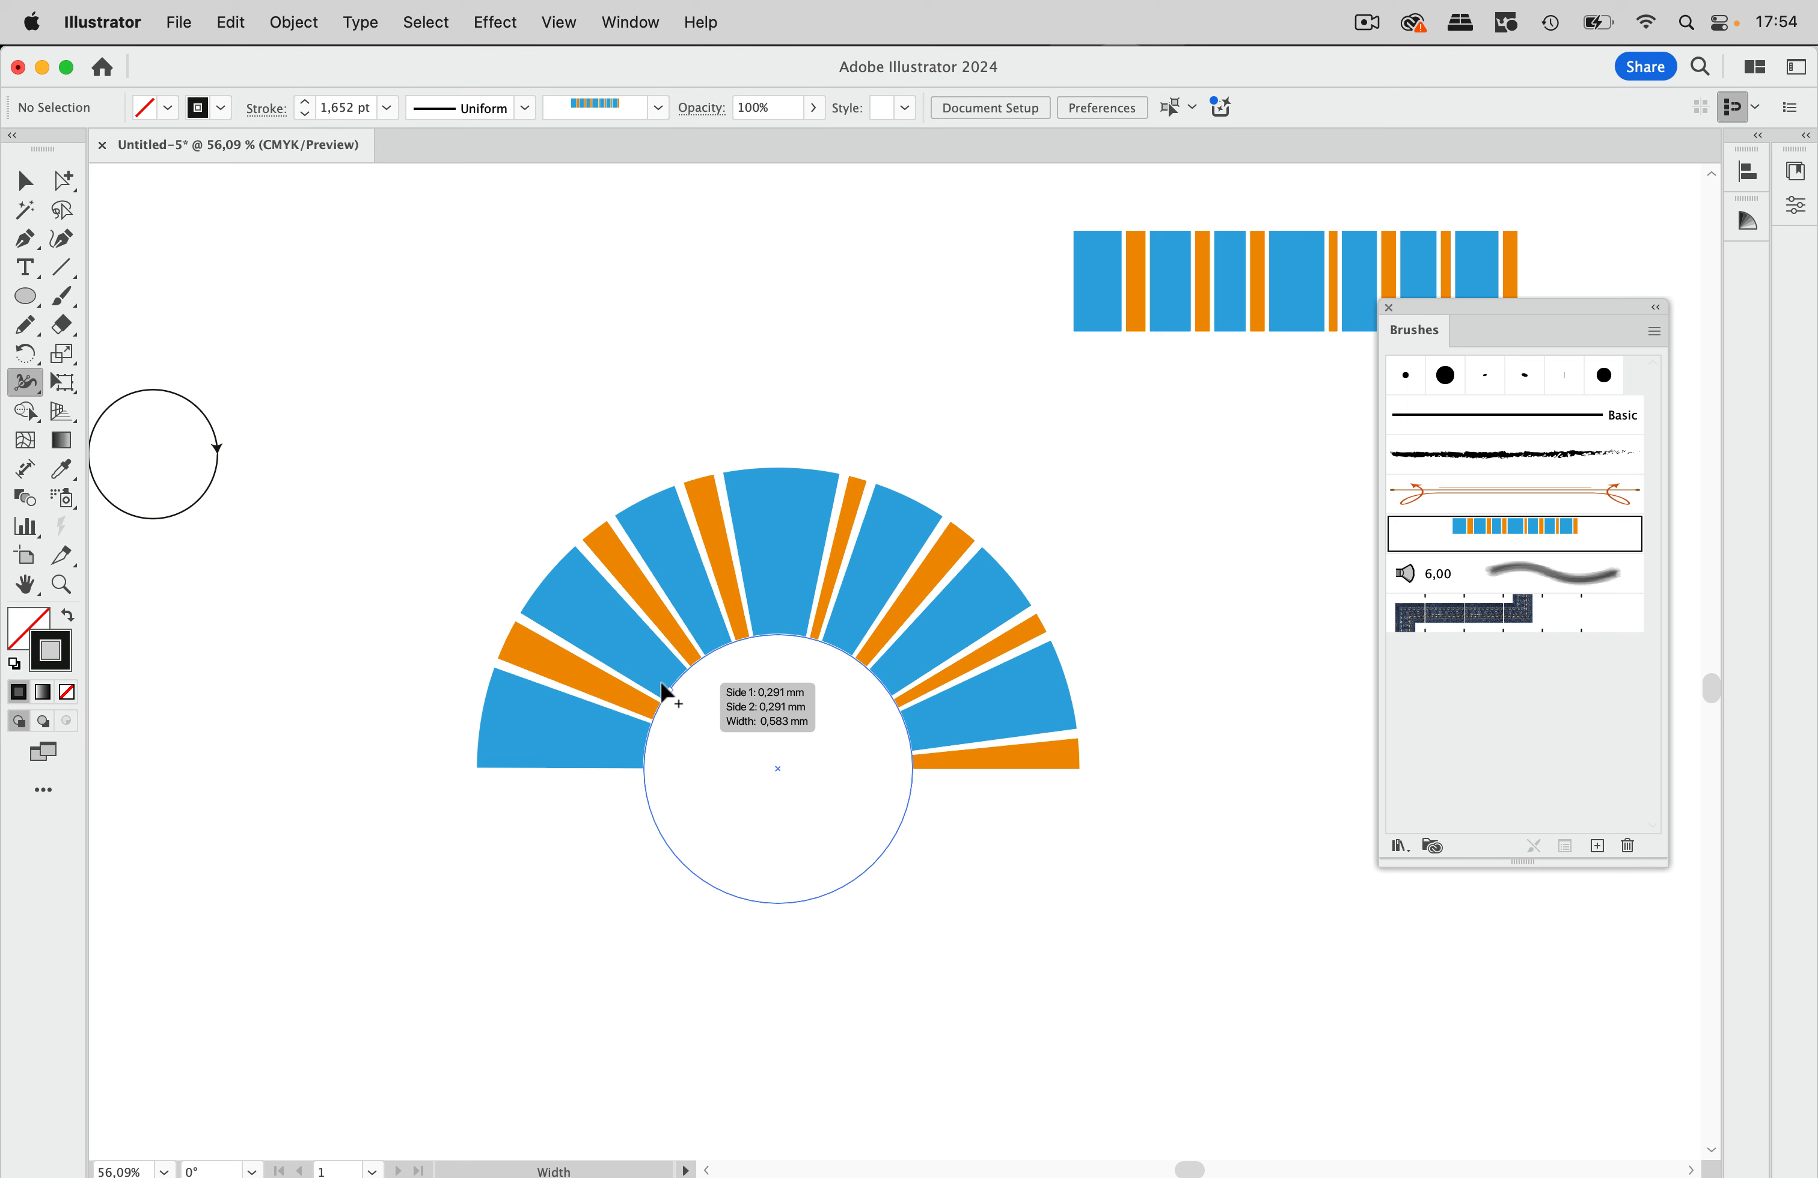
pyautogui.moveTo(664, 693); pyautogui.dragTo(588, 632)
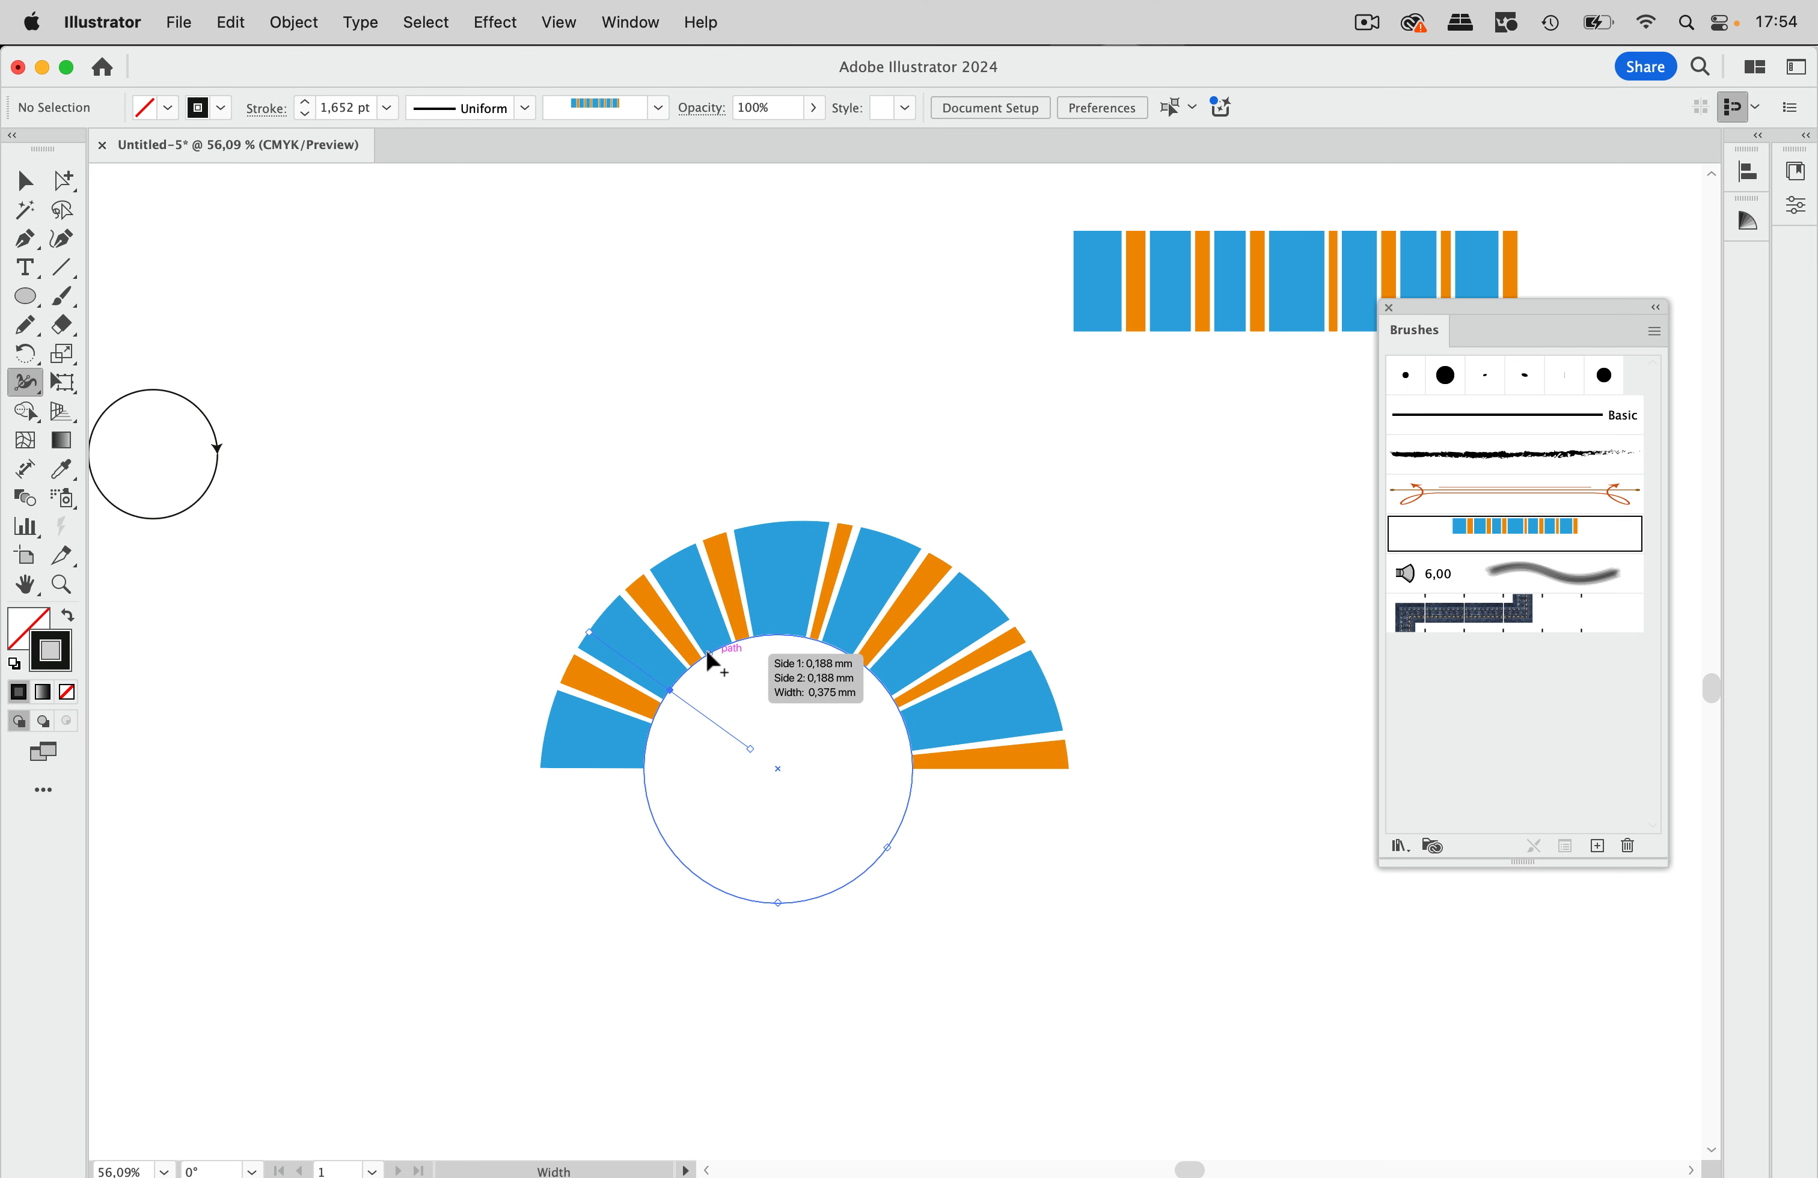
pyautogui.moveTo(710, 656); pyautogui.dragTo(606, 498)
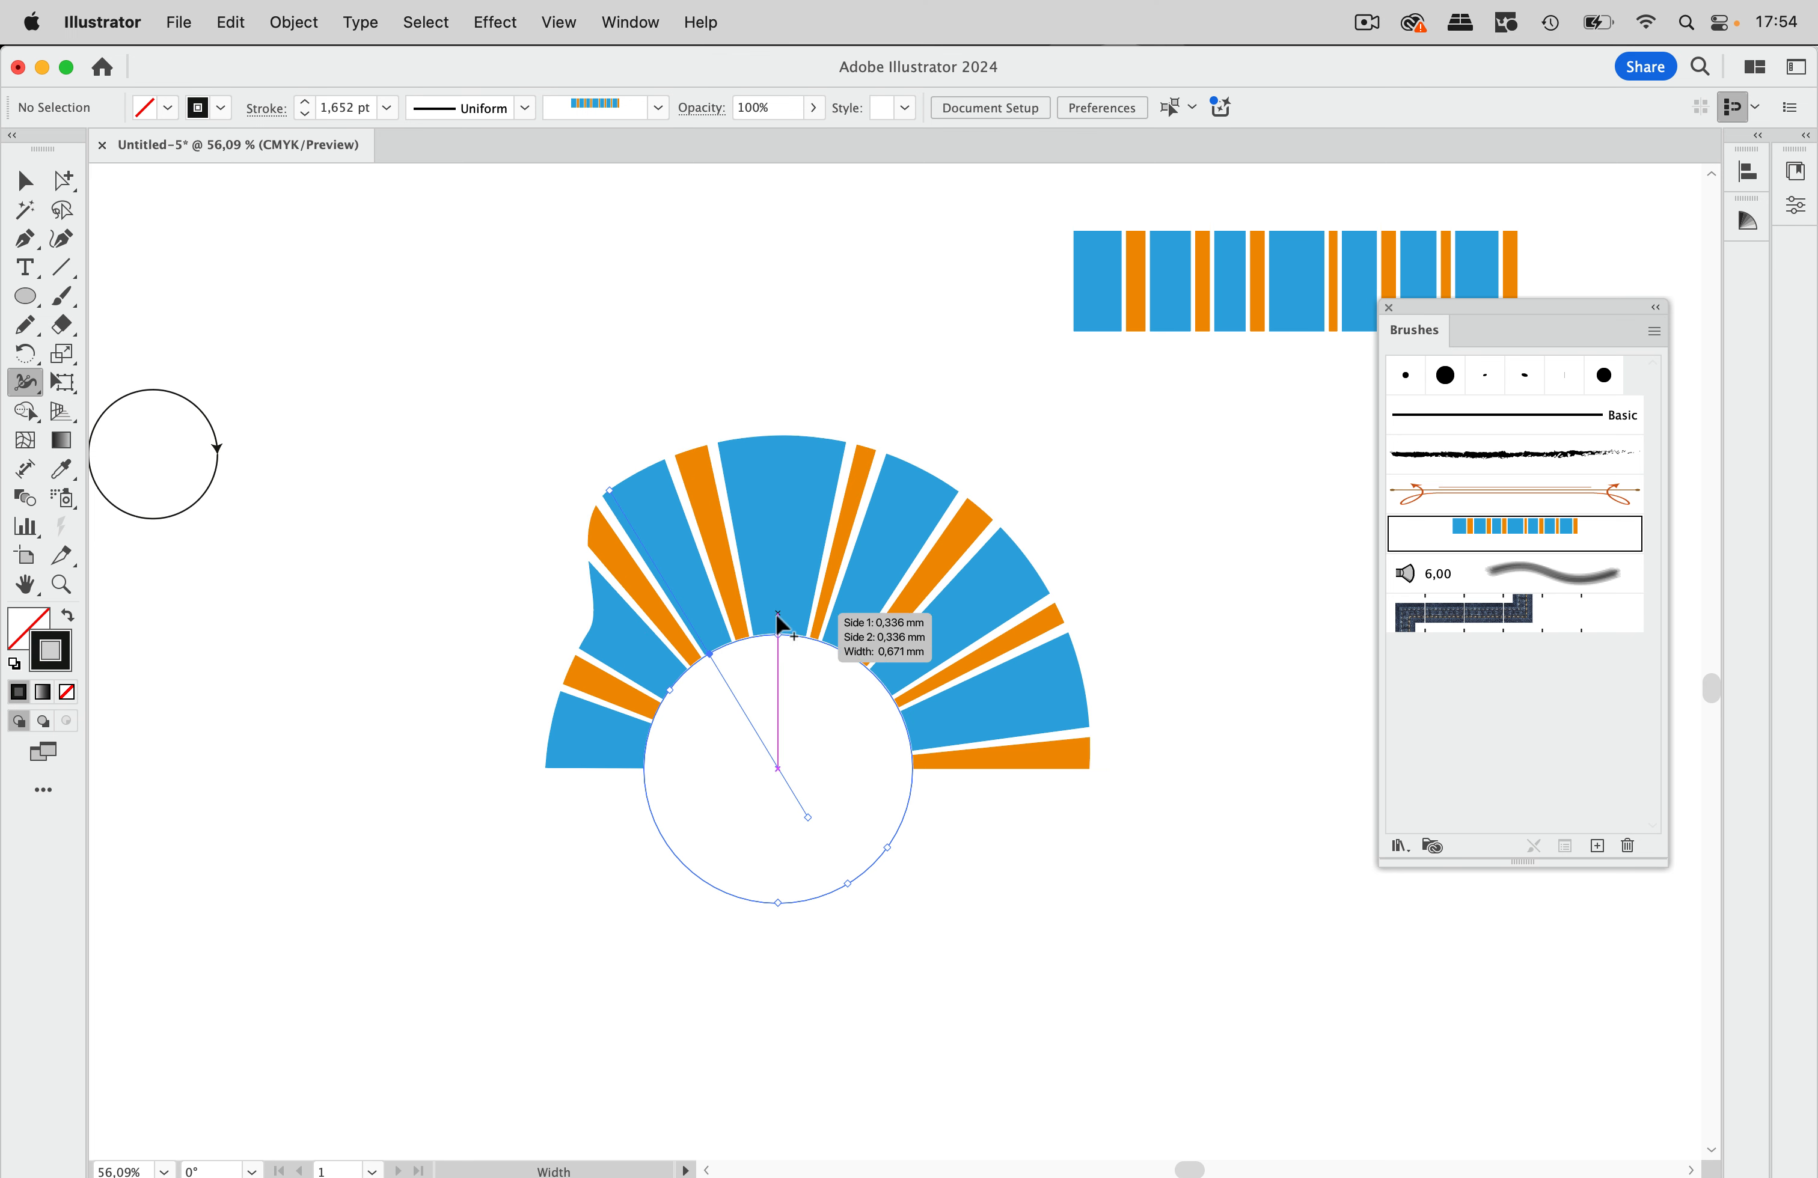
pyautogui.moveTo(778, 621); pyautogui.dragTo(778, 507)
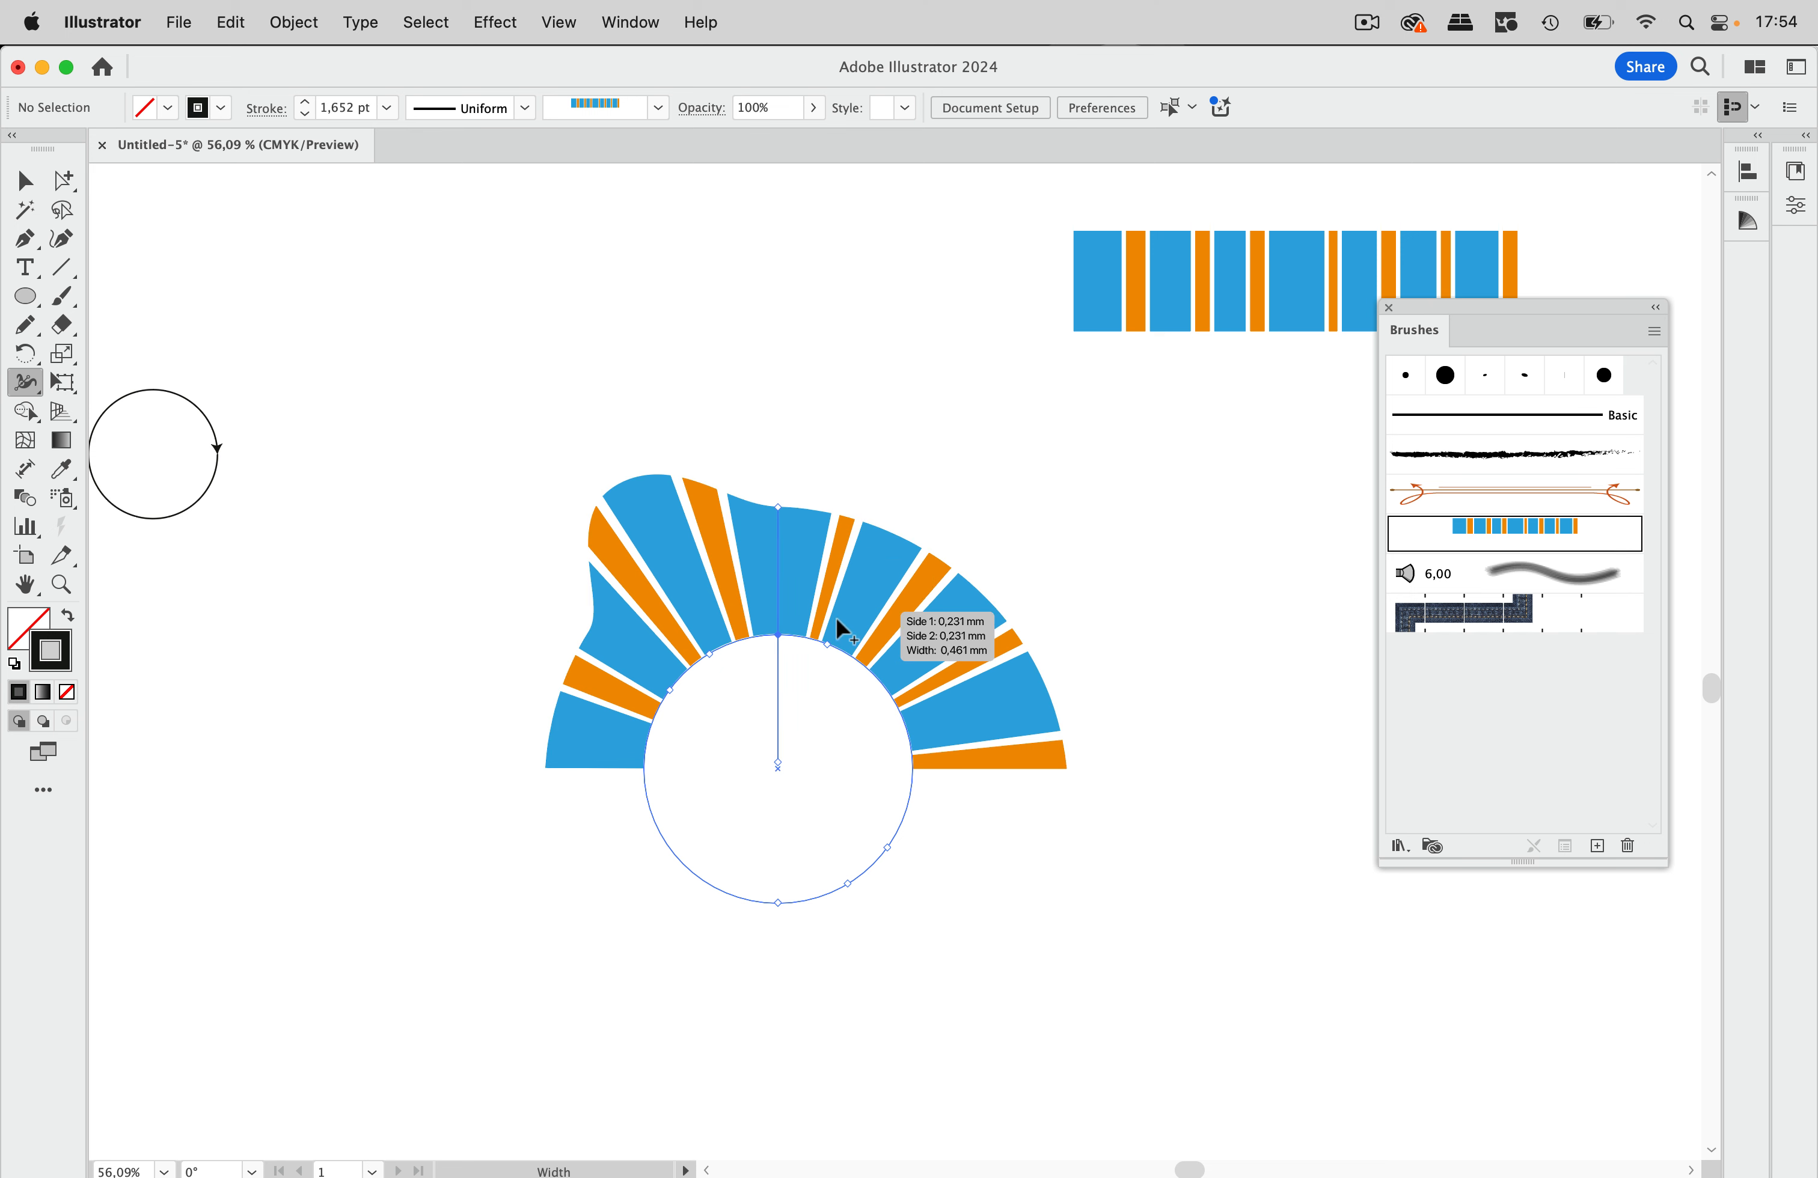
pyautogui.moveTo(837, 619); pyautogui.dragTo(949, 514)
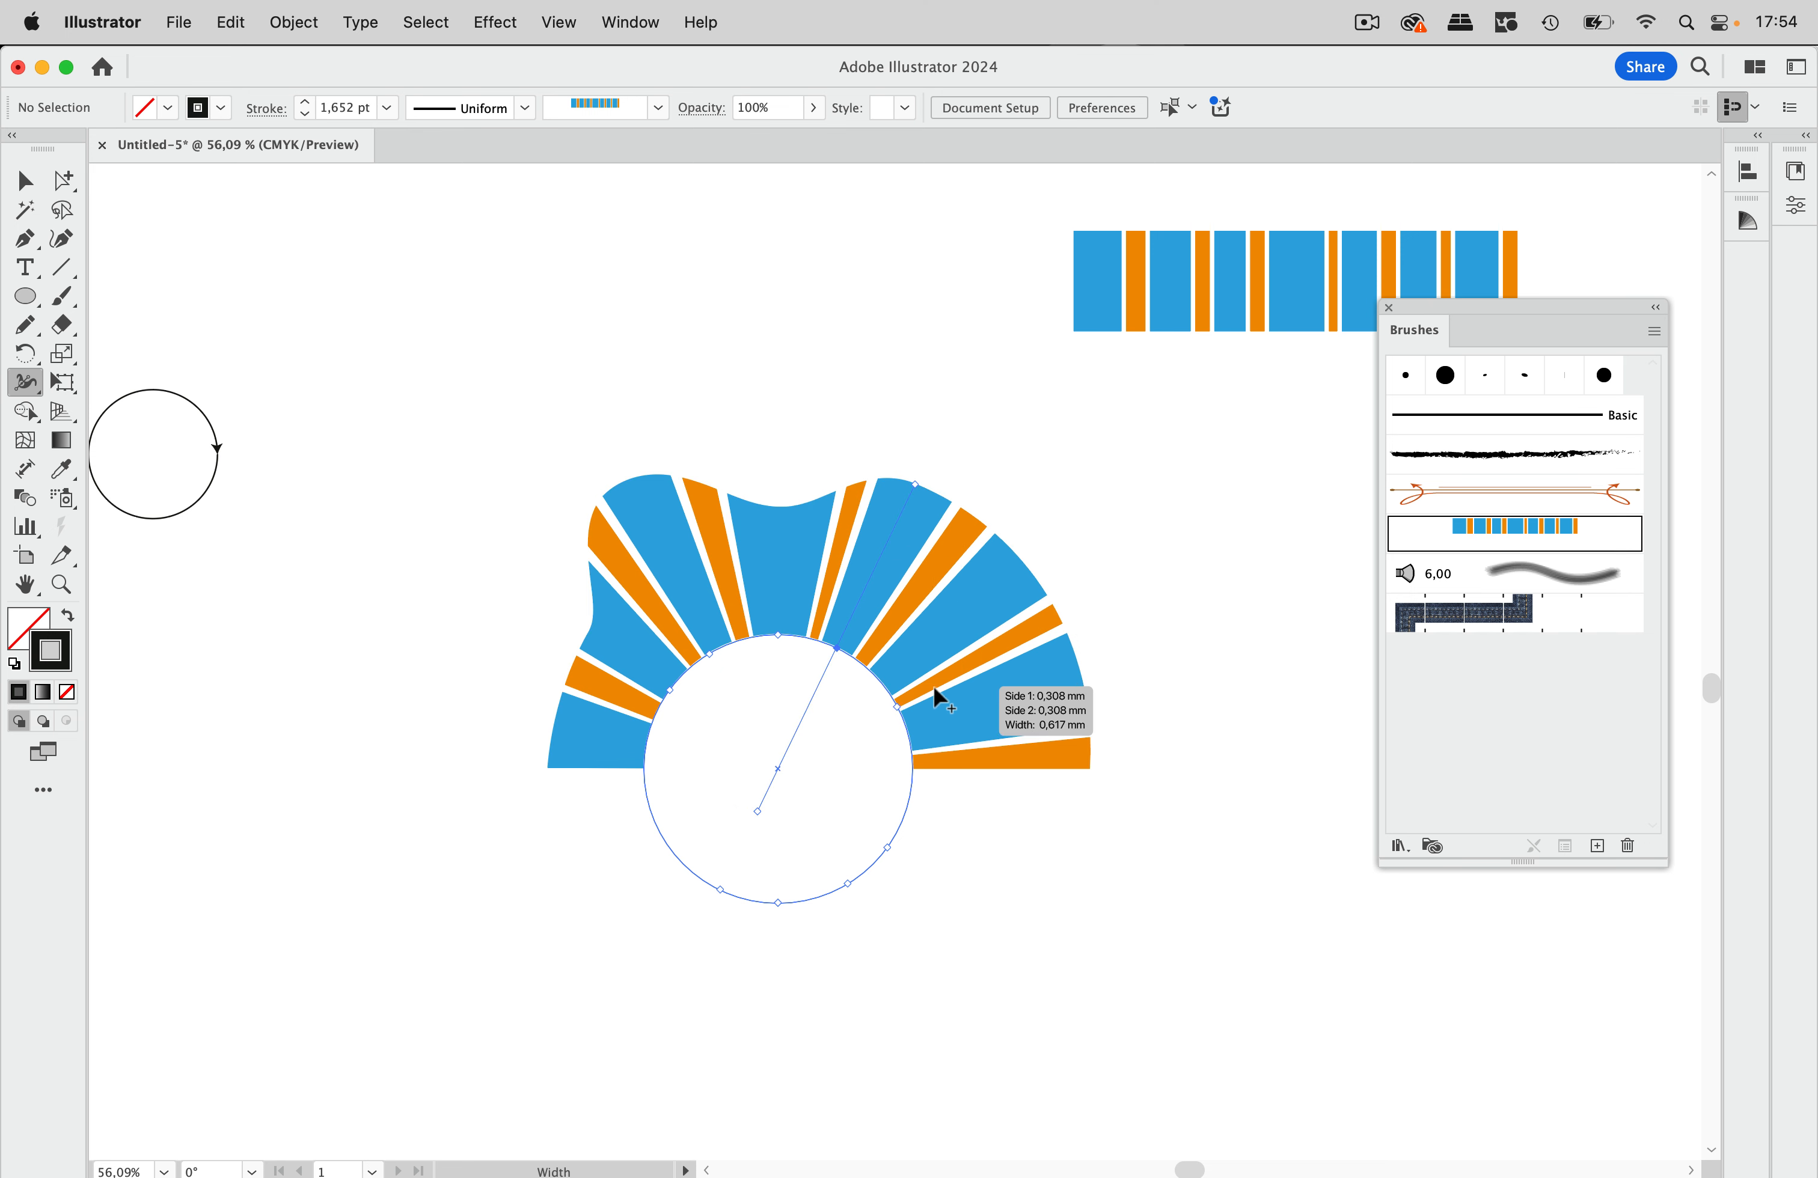
pyautogui.moveTo(901, 710); pyautogui.dragTo(1087, 710)
pyautogui.scroll(1, 1026, 652)
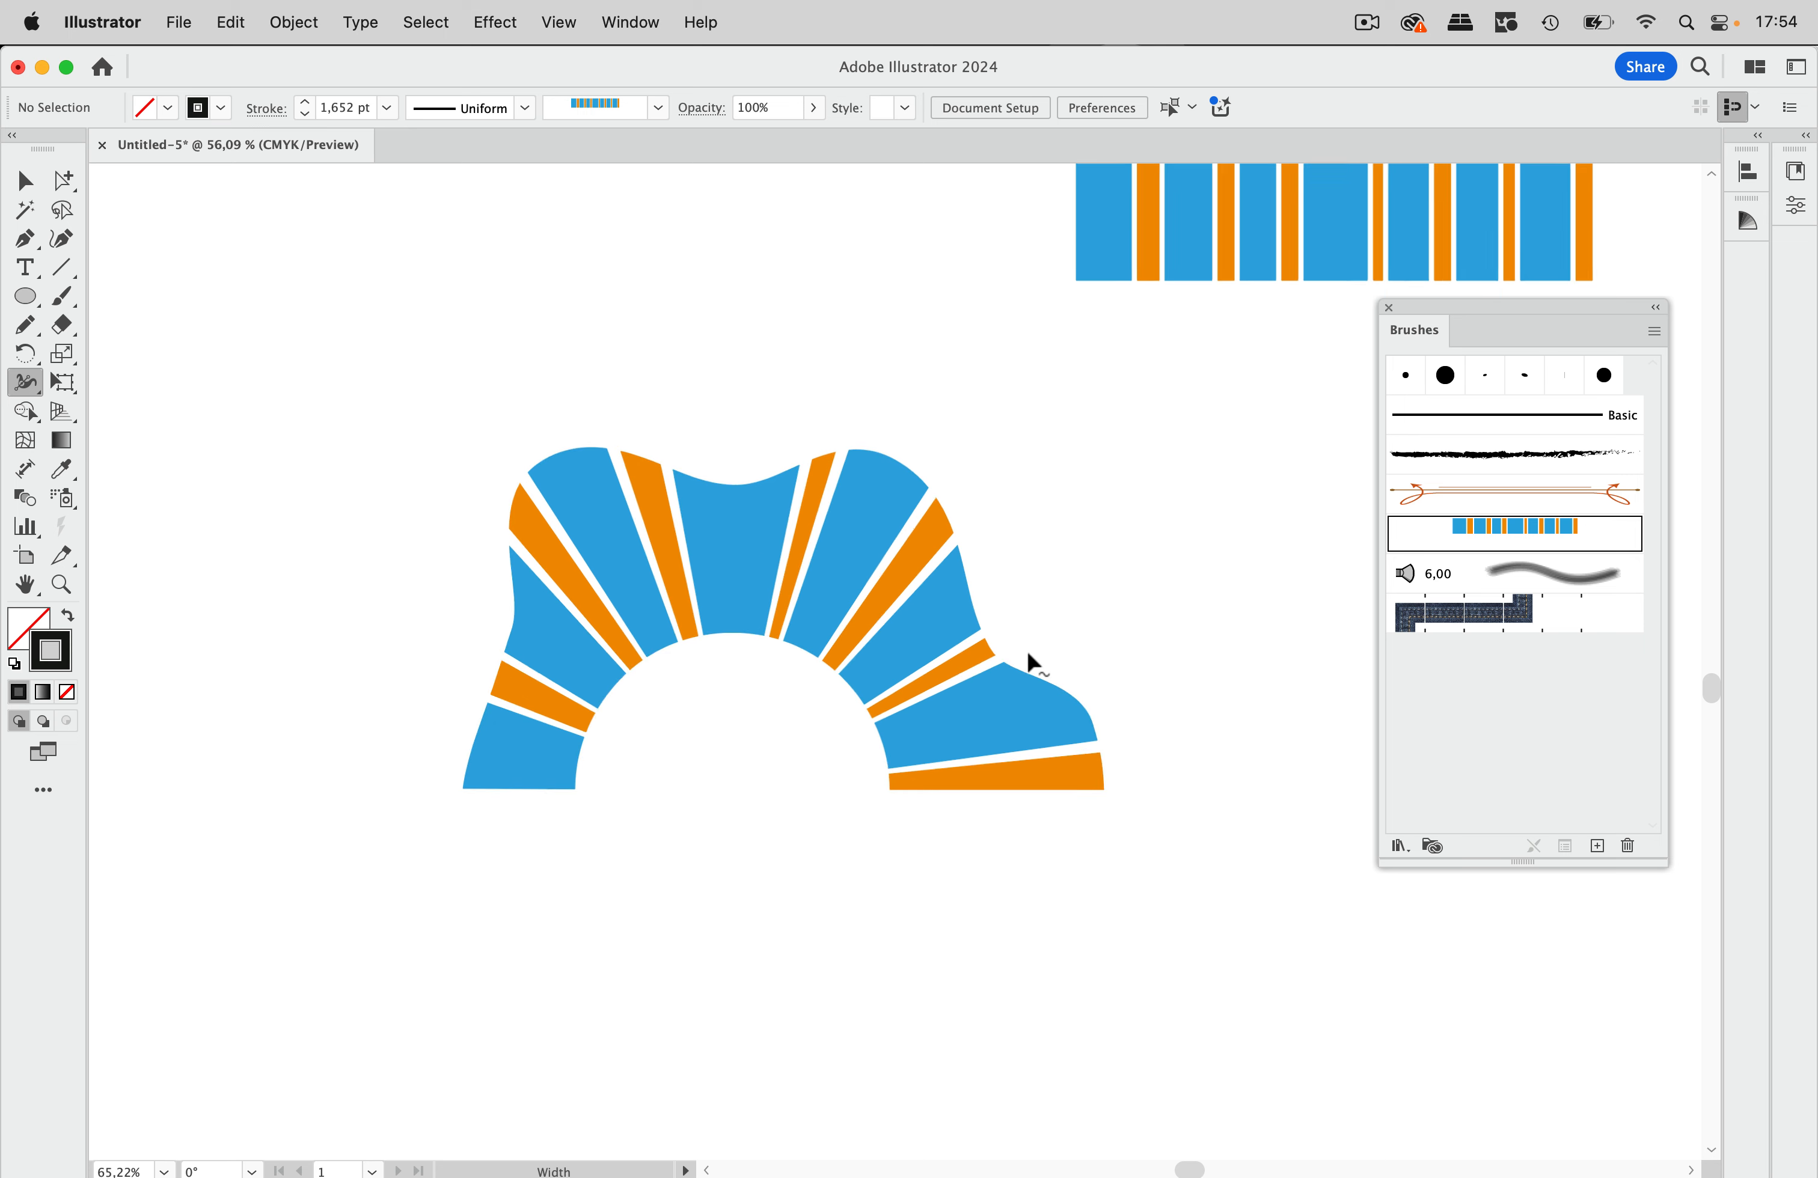
pyautogui.scroll(6, 994, 608)
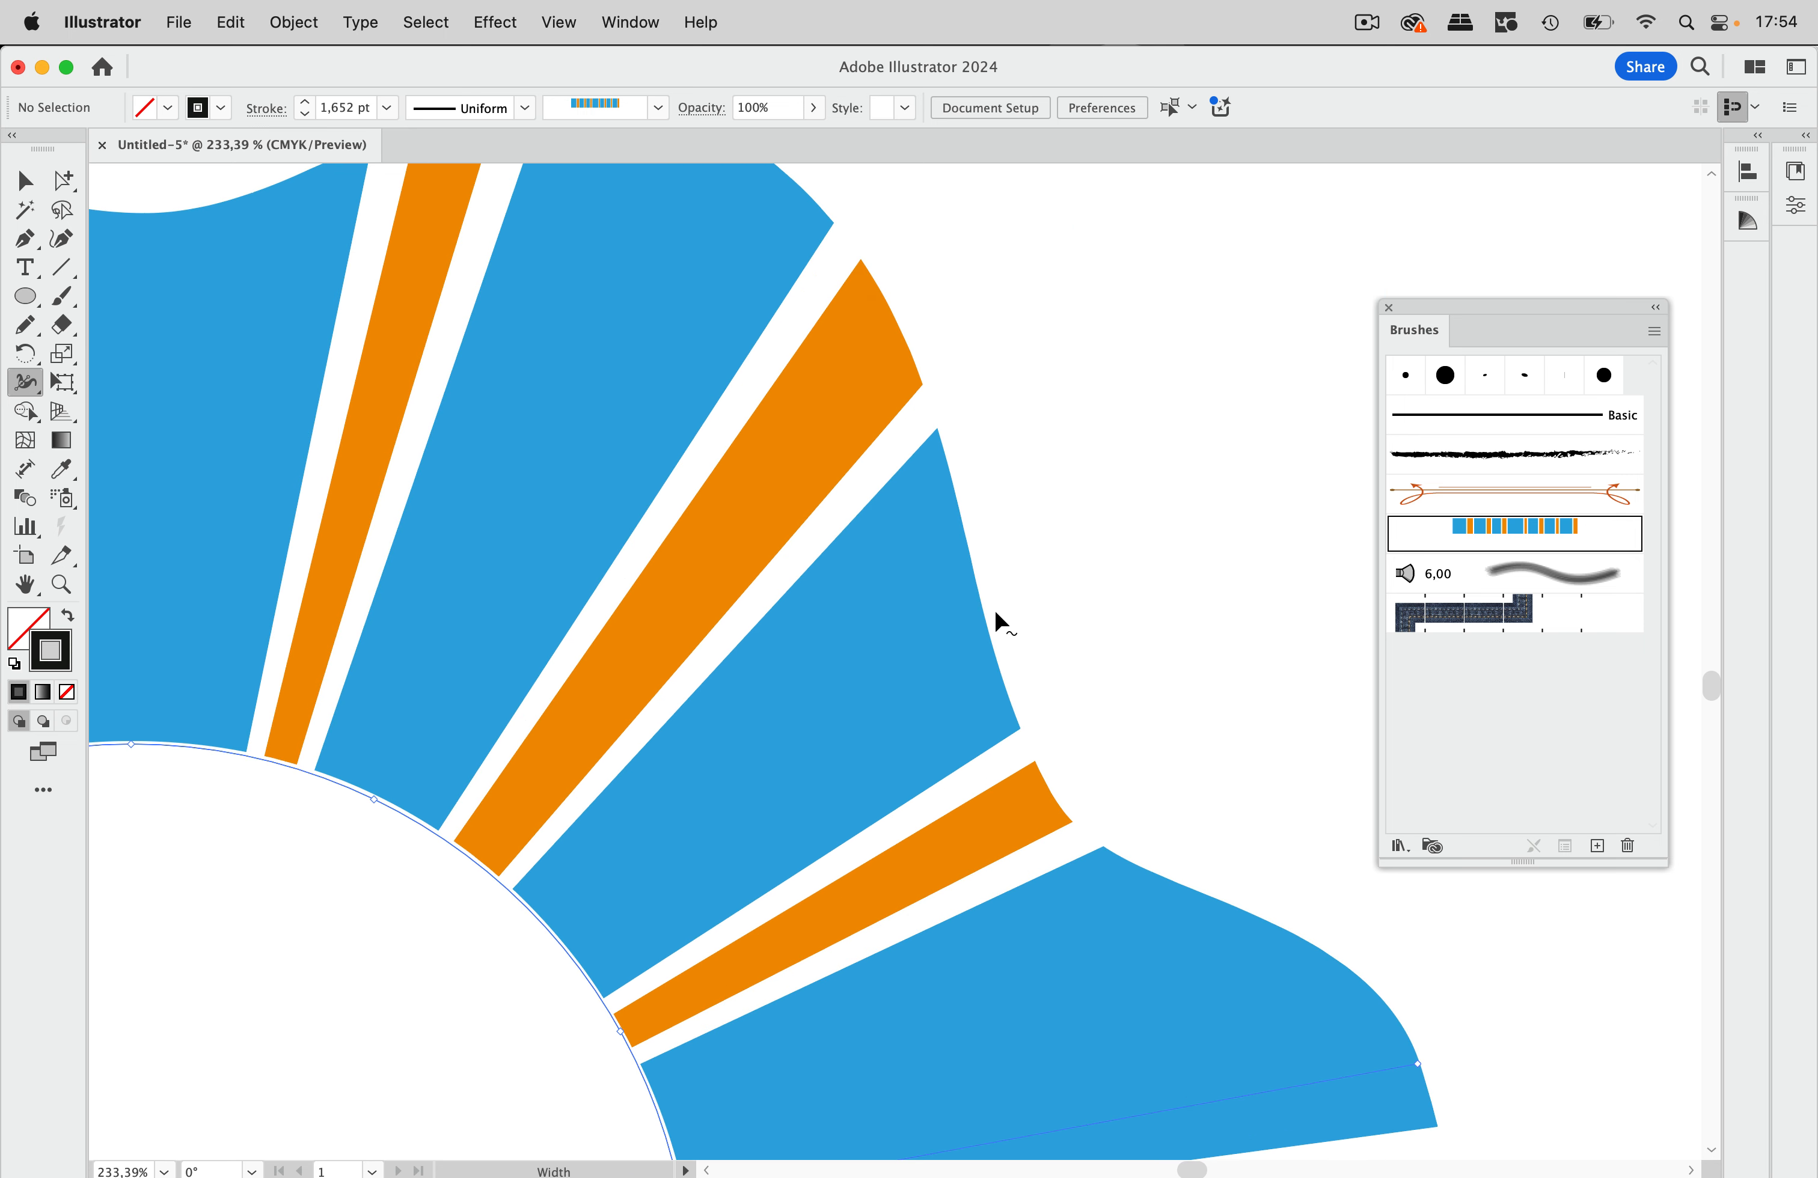
pyautogui.scroll(-5, 906, 454)
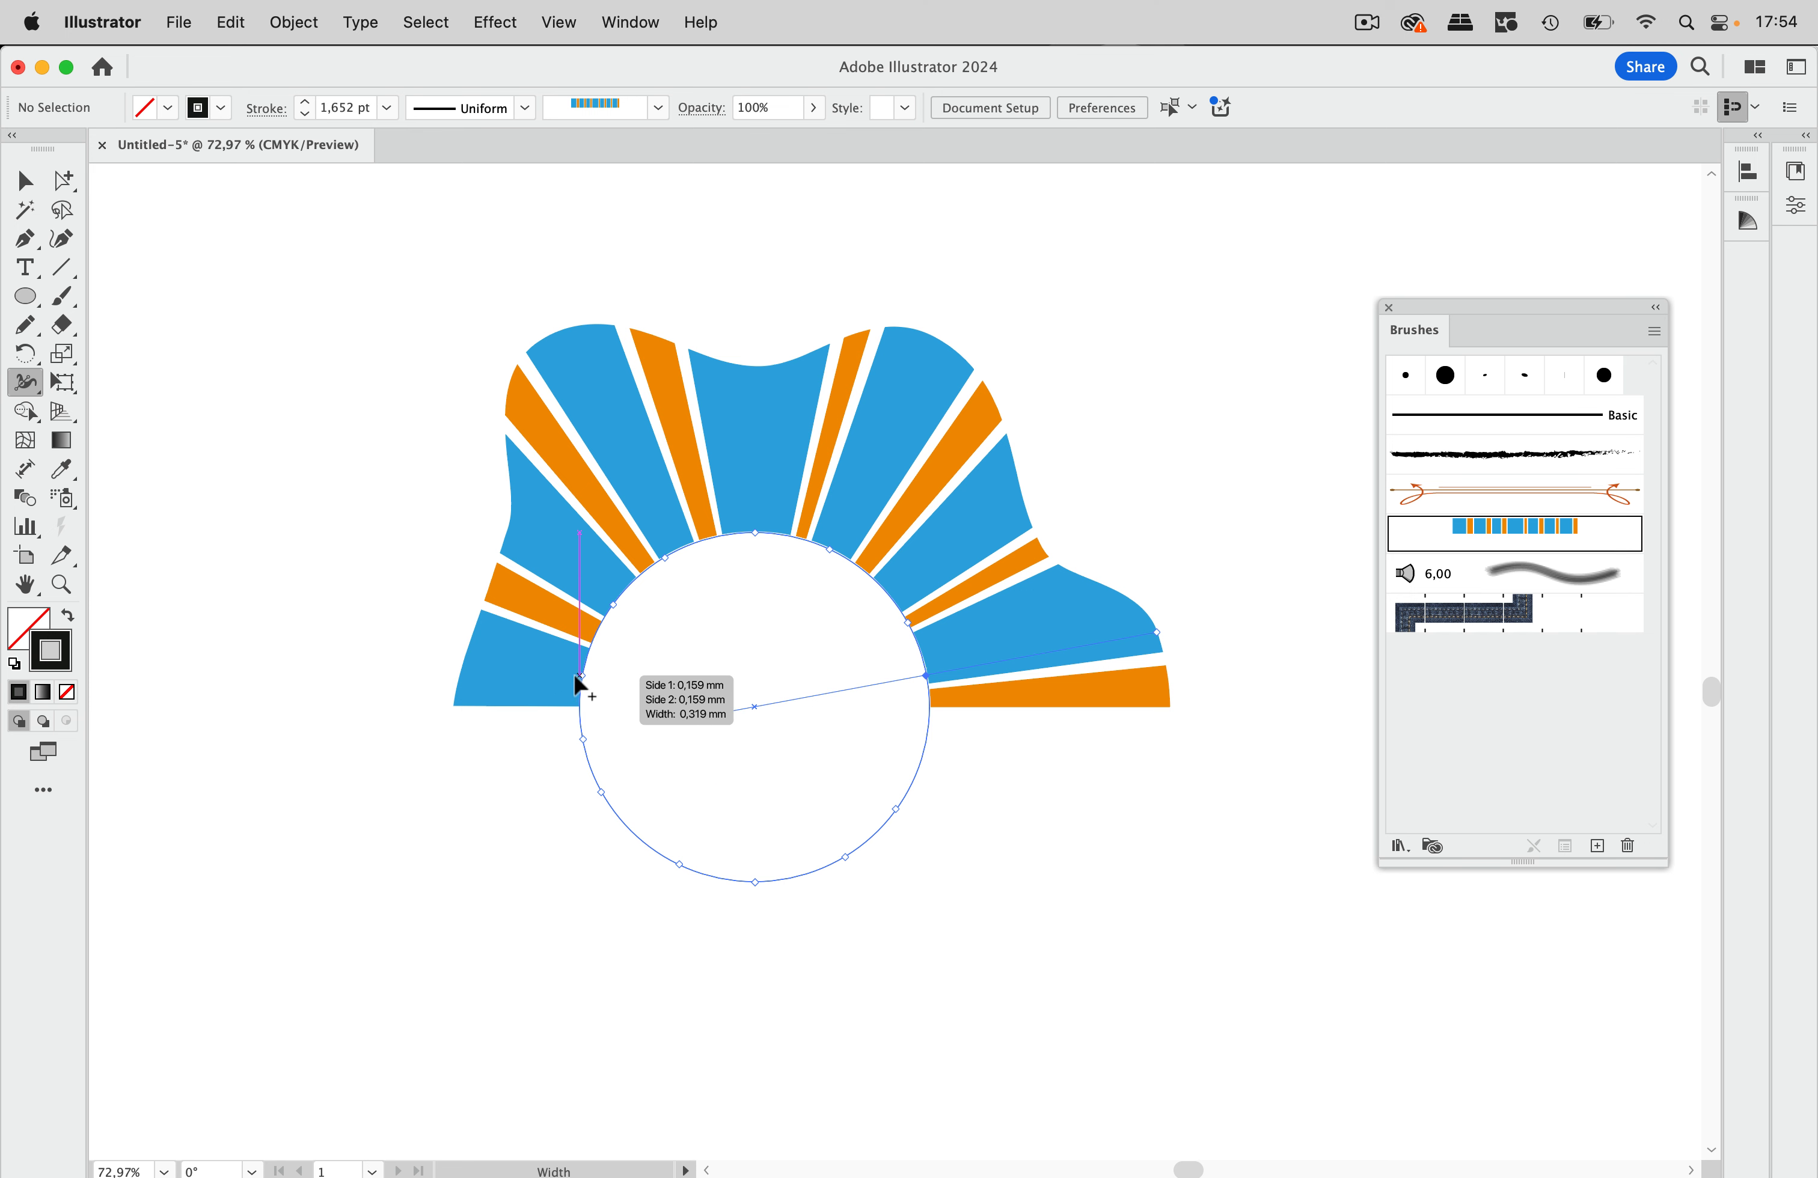
pyautogui.moveTo(577, 680); pyautogui.dragTo(348, 616)
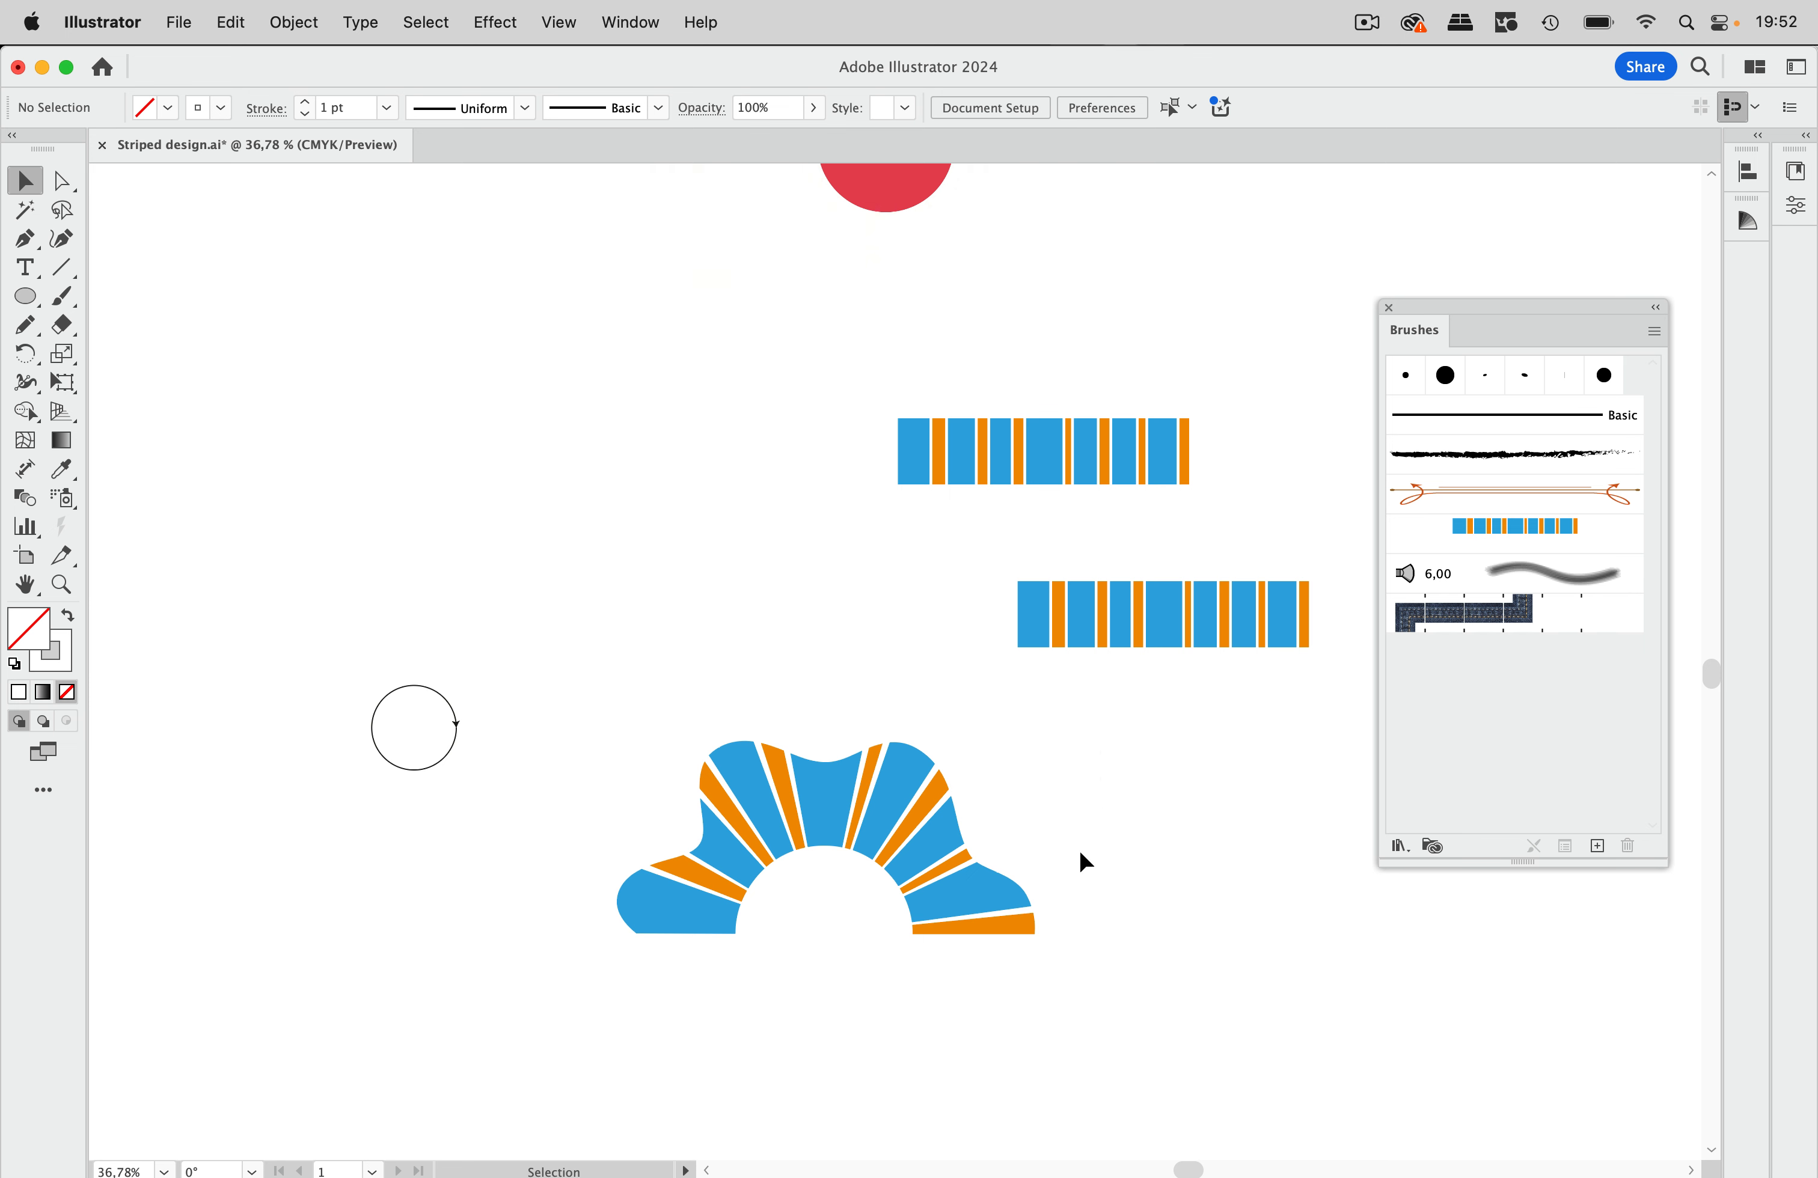
# Draw a freehand S-shaped path above the small arrowed circle with the Pencil tool, using the wavy half ring's brush and width profile.
pyautogui.click(902, 985)
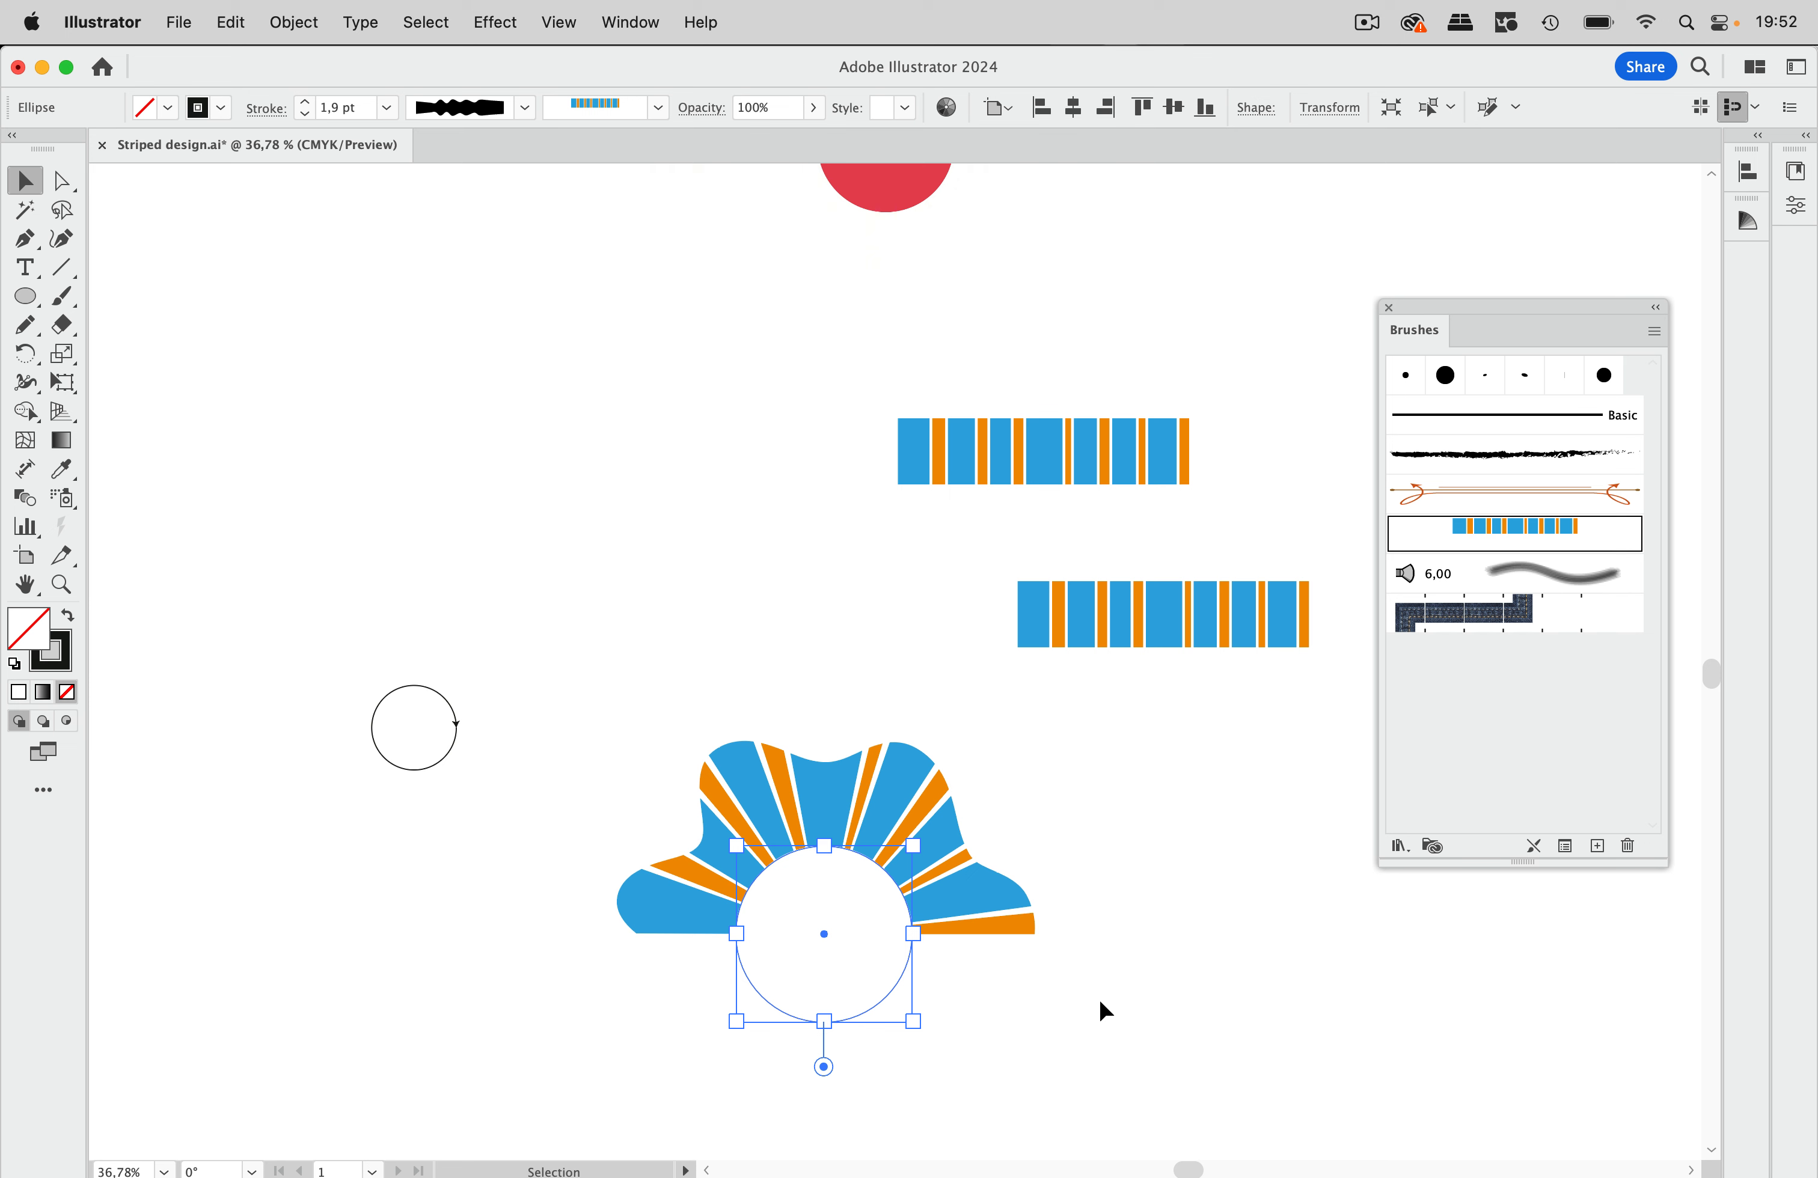
pyautogui.click(663, 656)
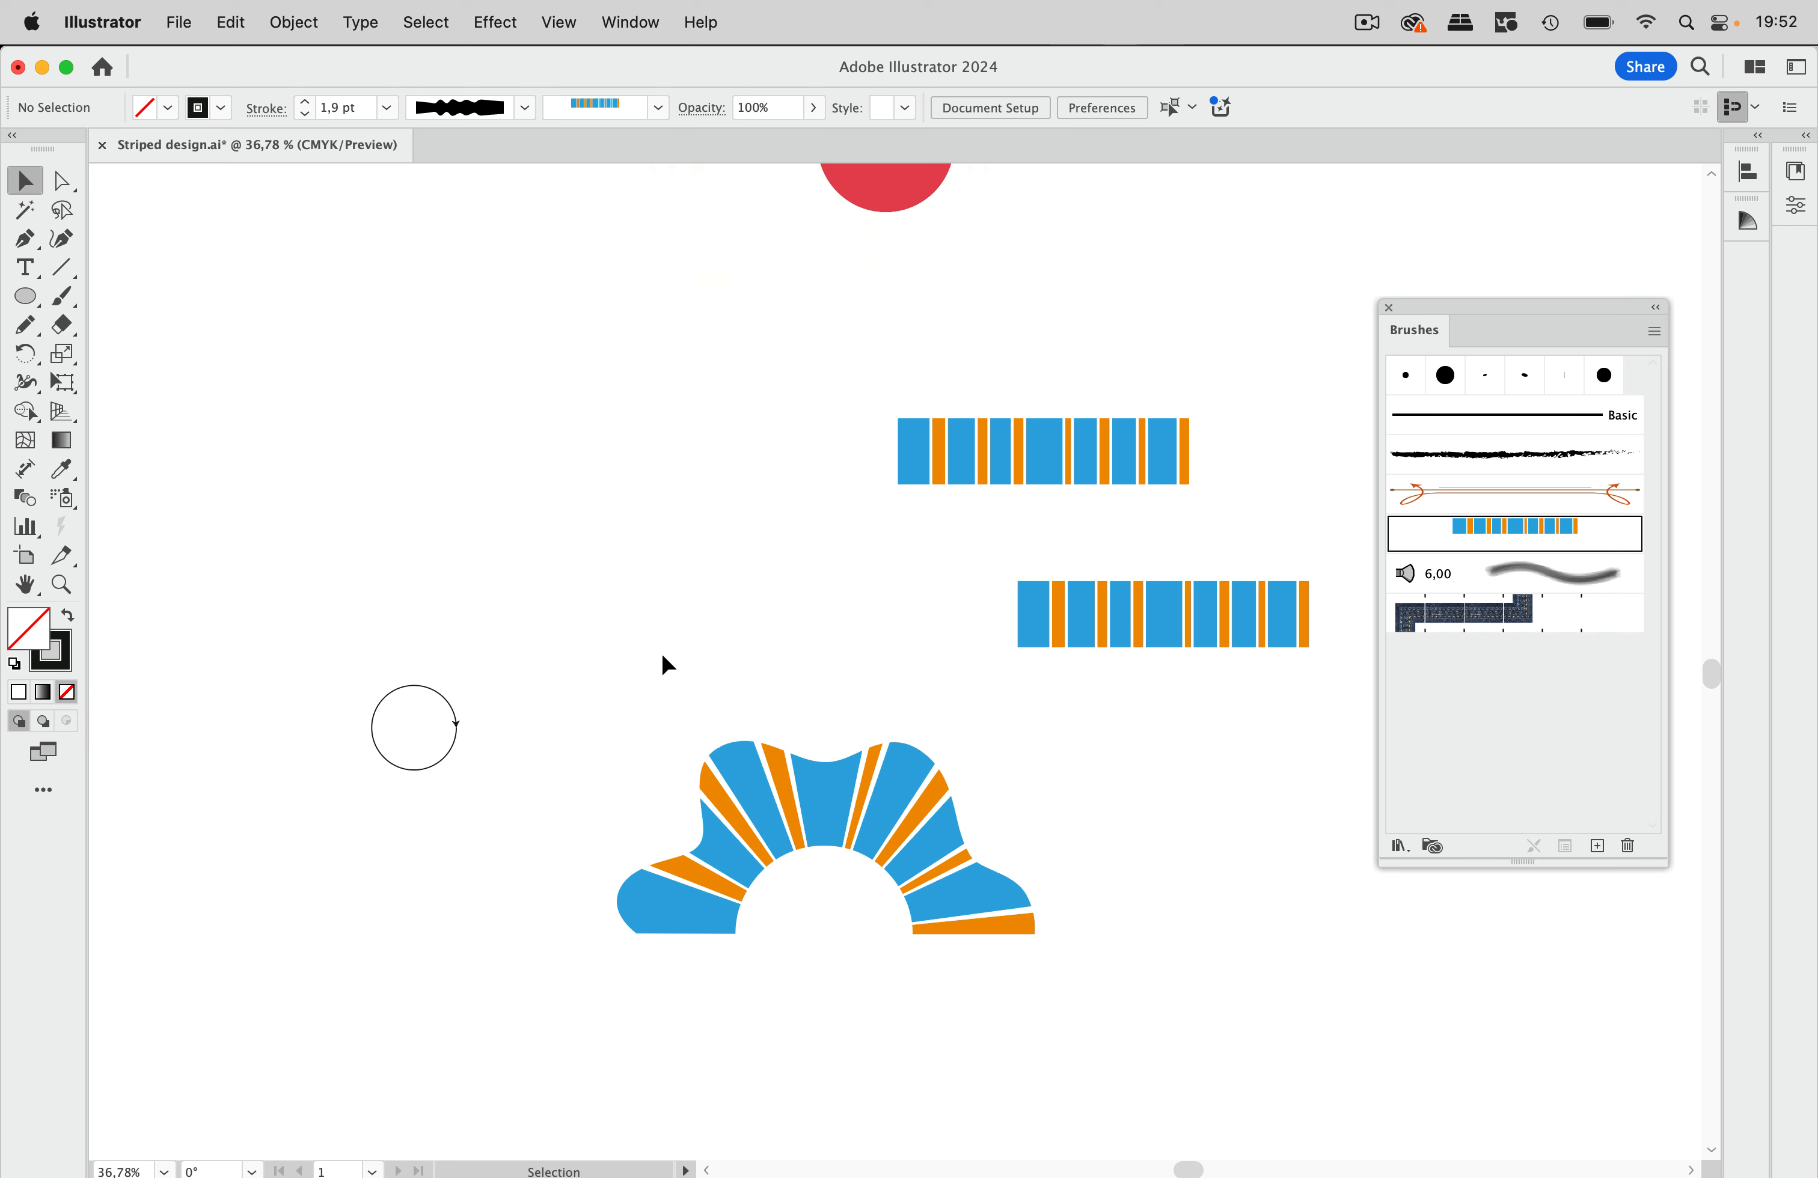
pyautogui.click(25, 325)
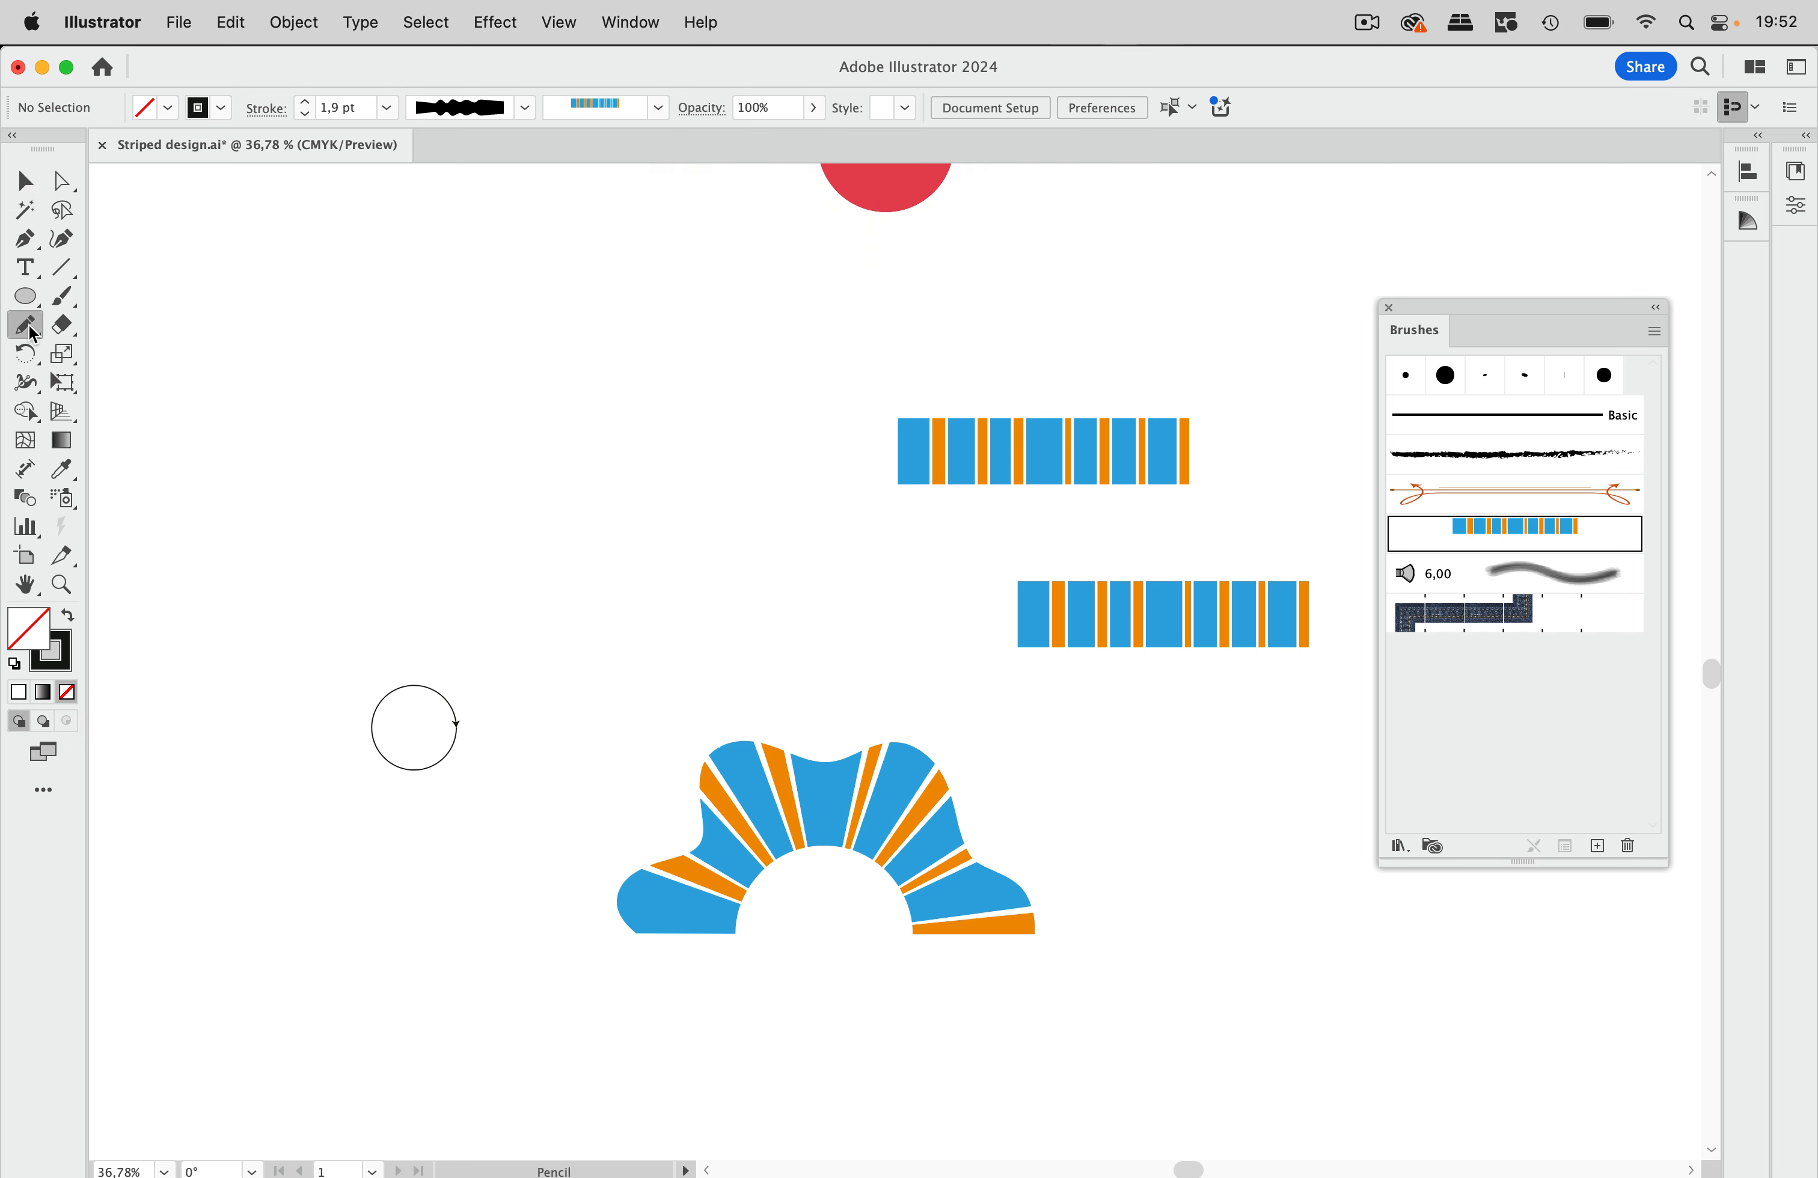
pyautogui.moveTo(367, 567)
pyautogui.mouseDown()
pyautogui.moveTo(461, 527)
pyautogui.moveTo(632, 608)
pyautogui.moveTo(777, 604)
pyautogui.mouseUp()
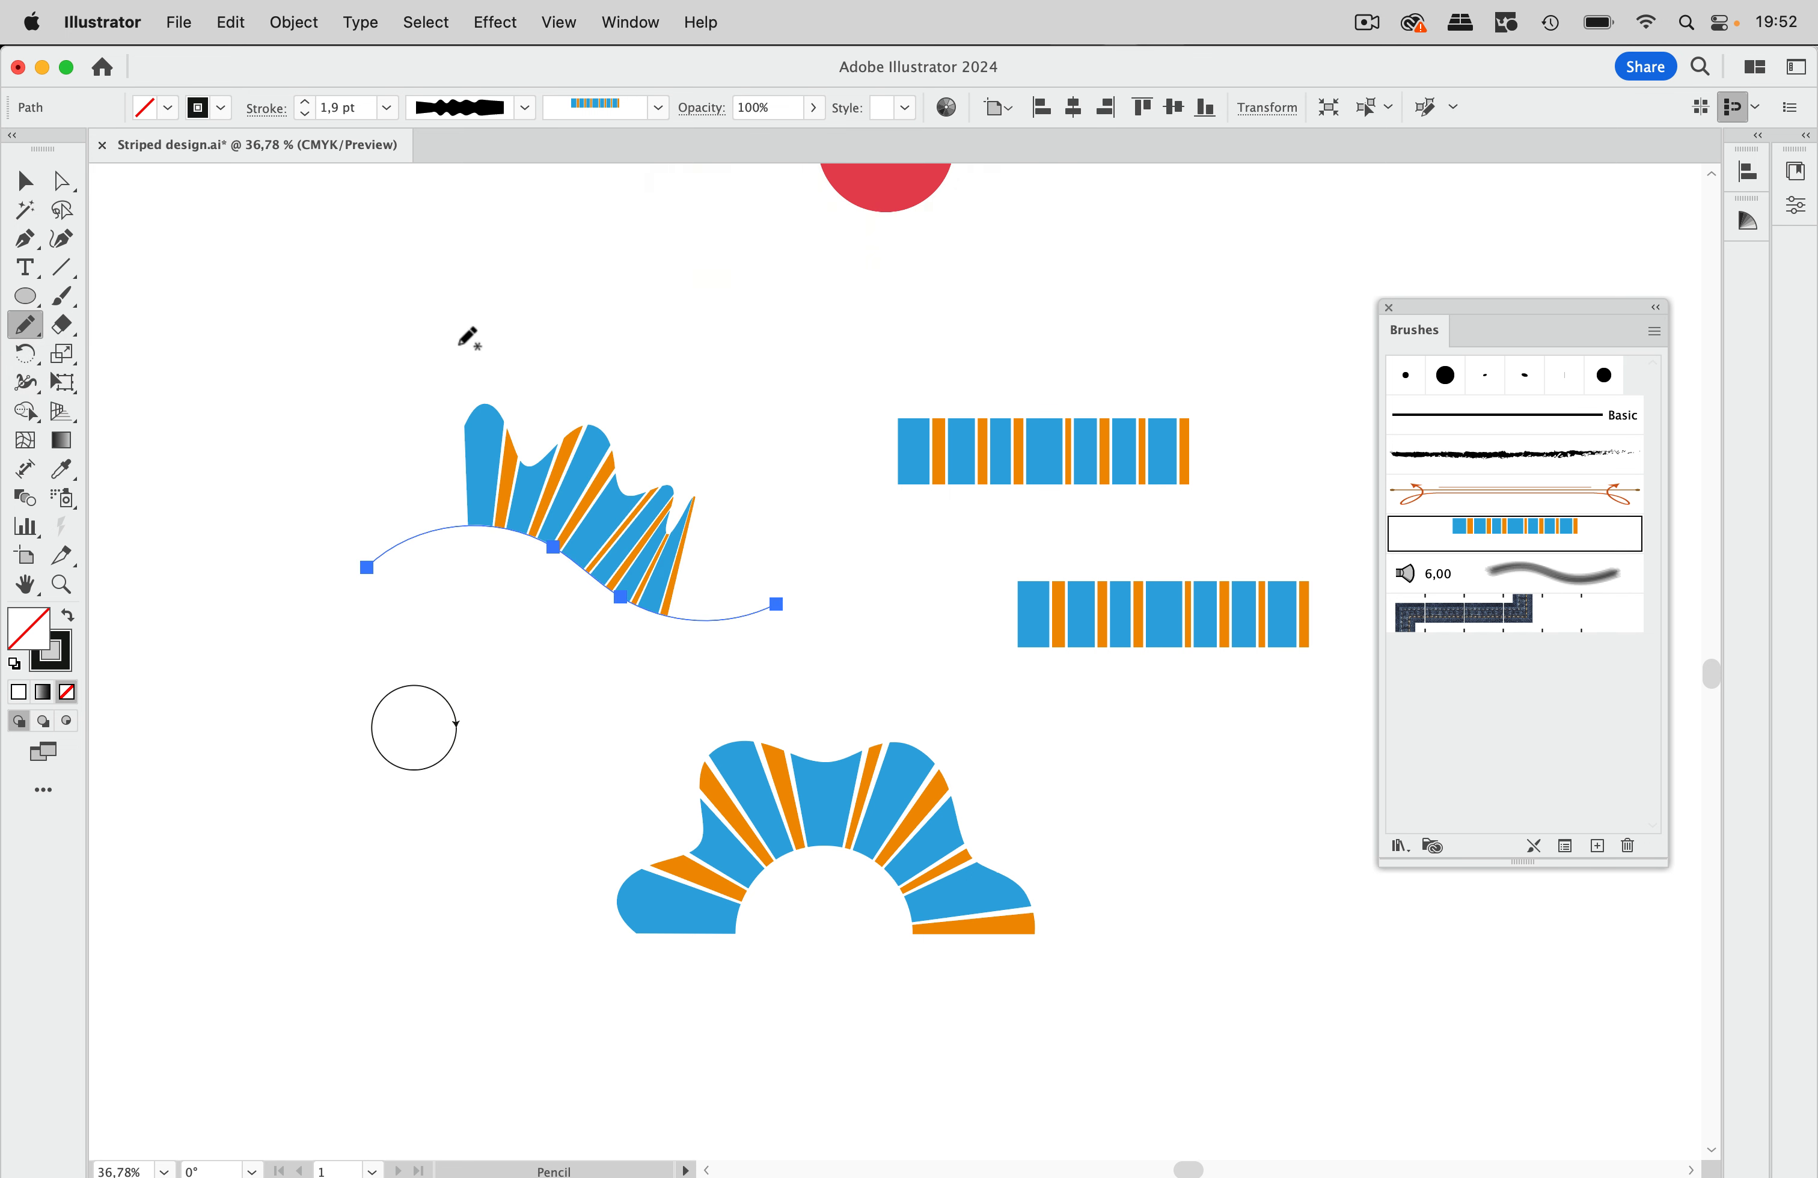
pyautogui.click(26, 182)
pyautogui.click(686, 418)
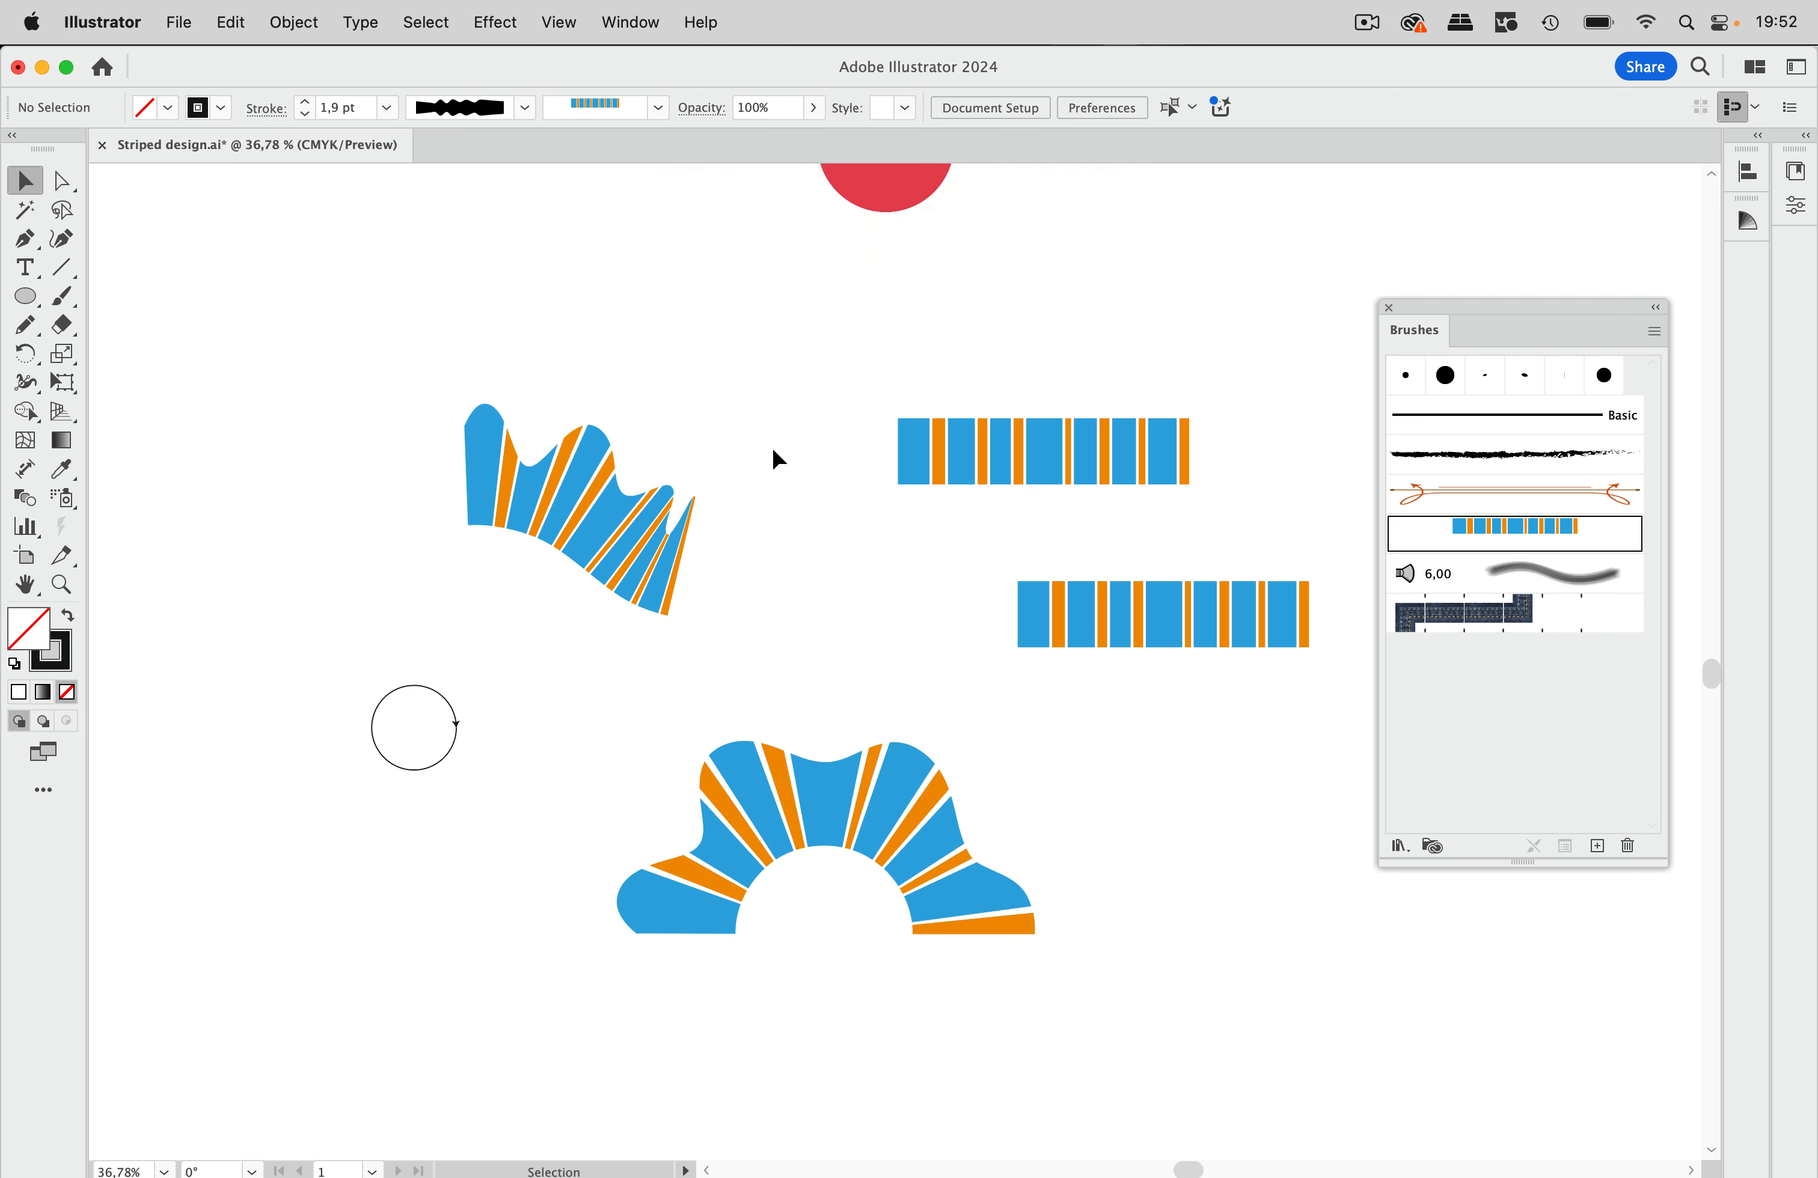
# Select the invisible rectangle behind the upper striped bars.
pyautogui.moveTo(841, 457); pyautogui.dragTo(844, 463)
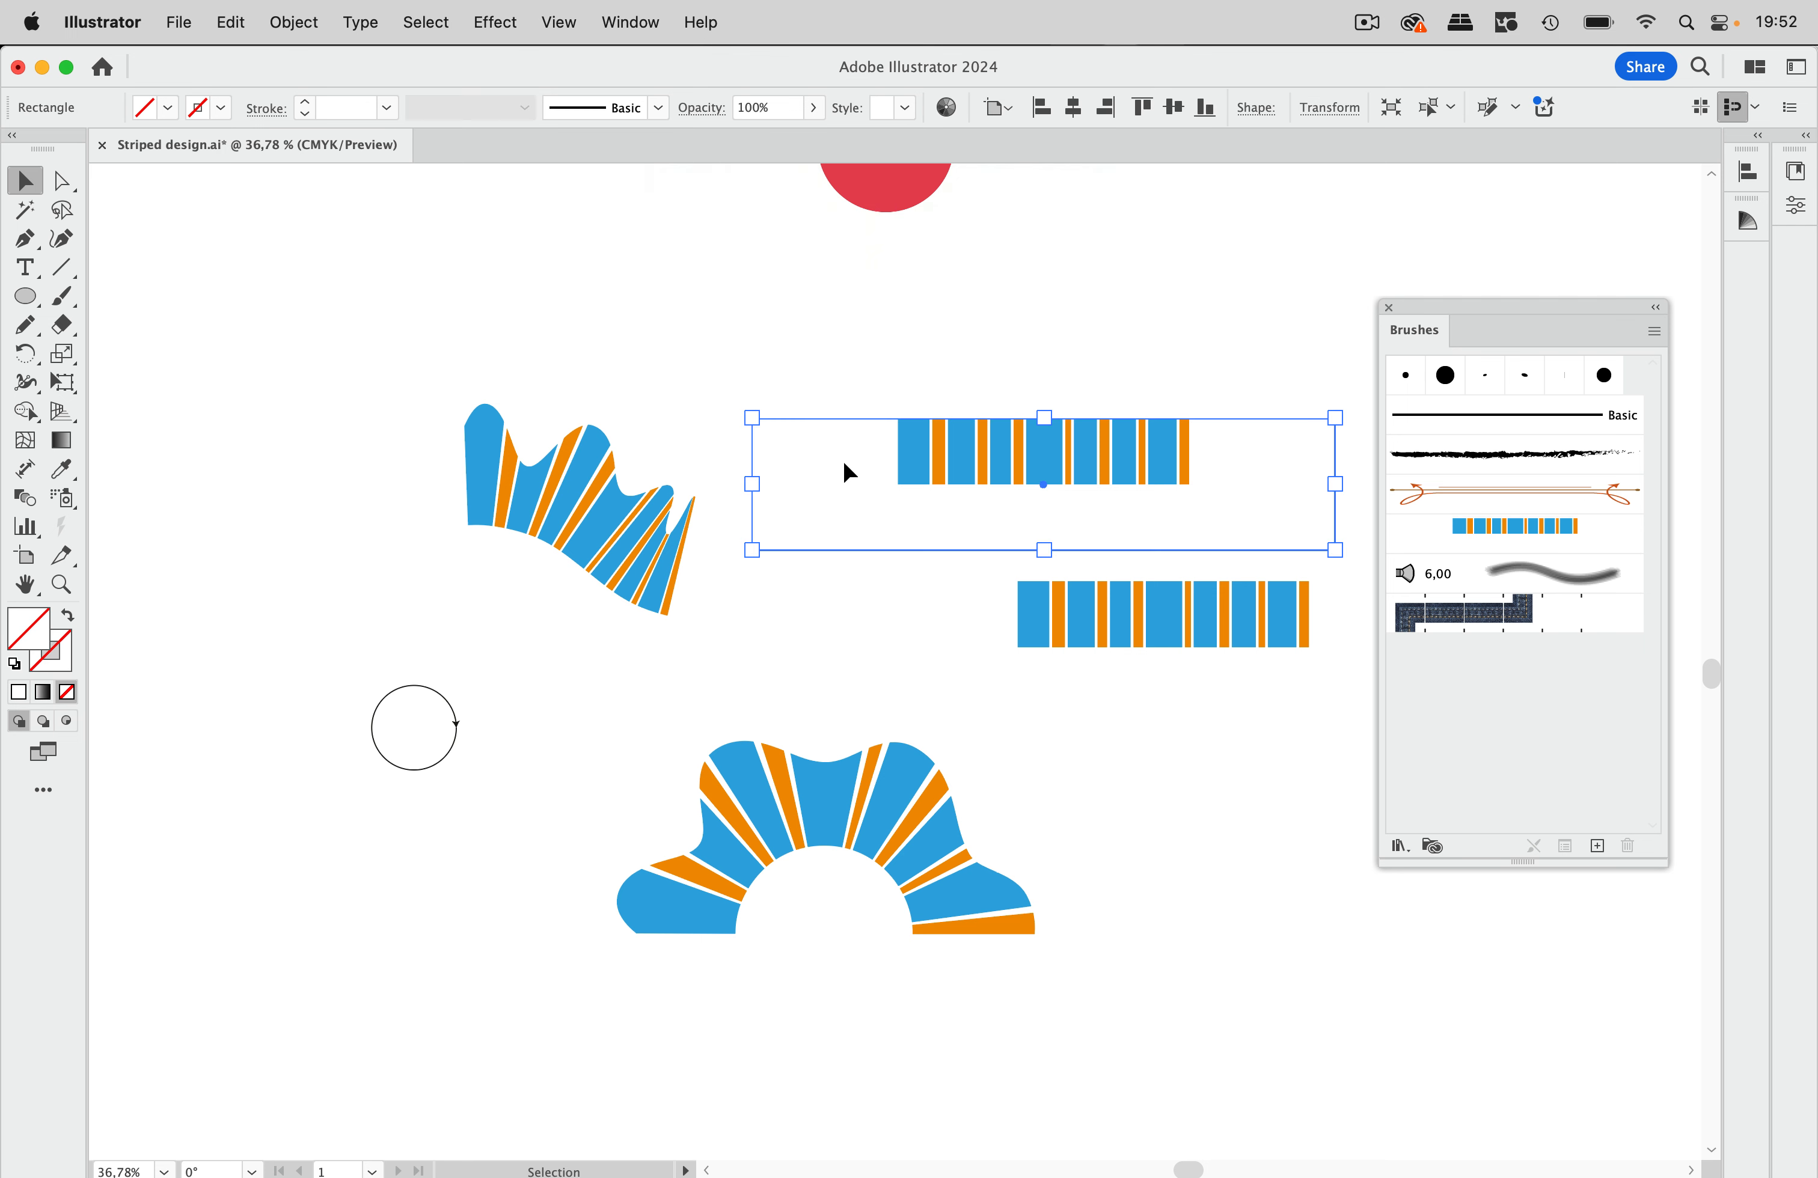